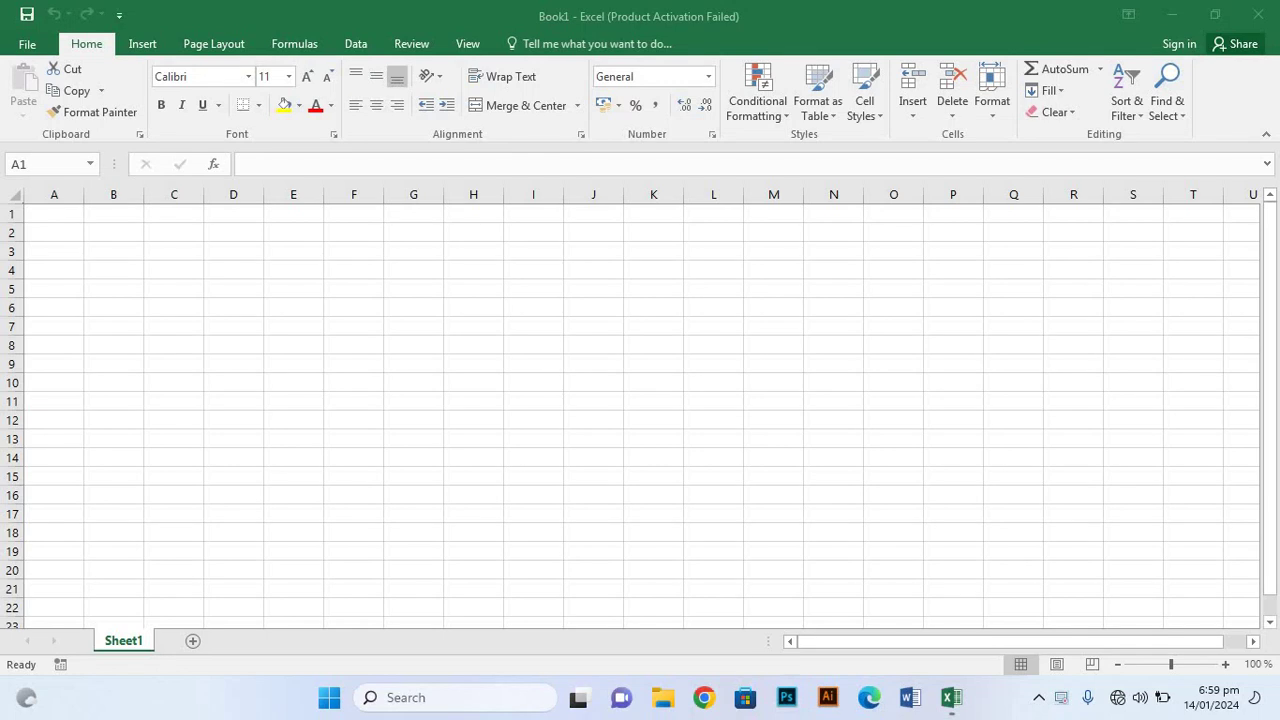
Step: Zoom in on the sheet and enter the heading 'S. No' in E3
left_click(1222, 667)
left_click(1222, 667)
left_click(1222, 667)
left_click(1222, 667)
left_click(1222, 667)
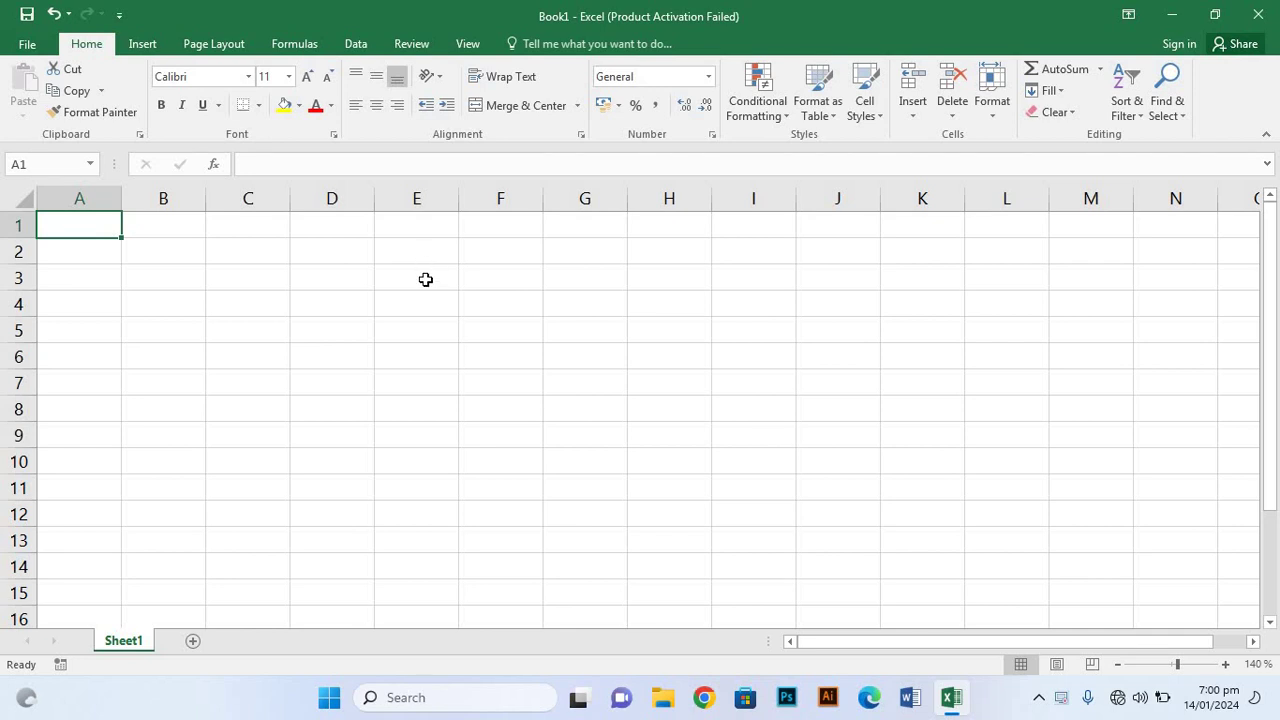
left_click(421, 284)
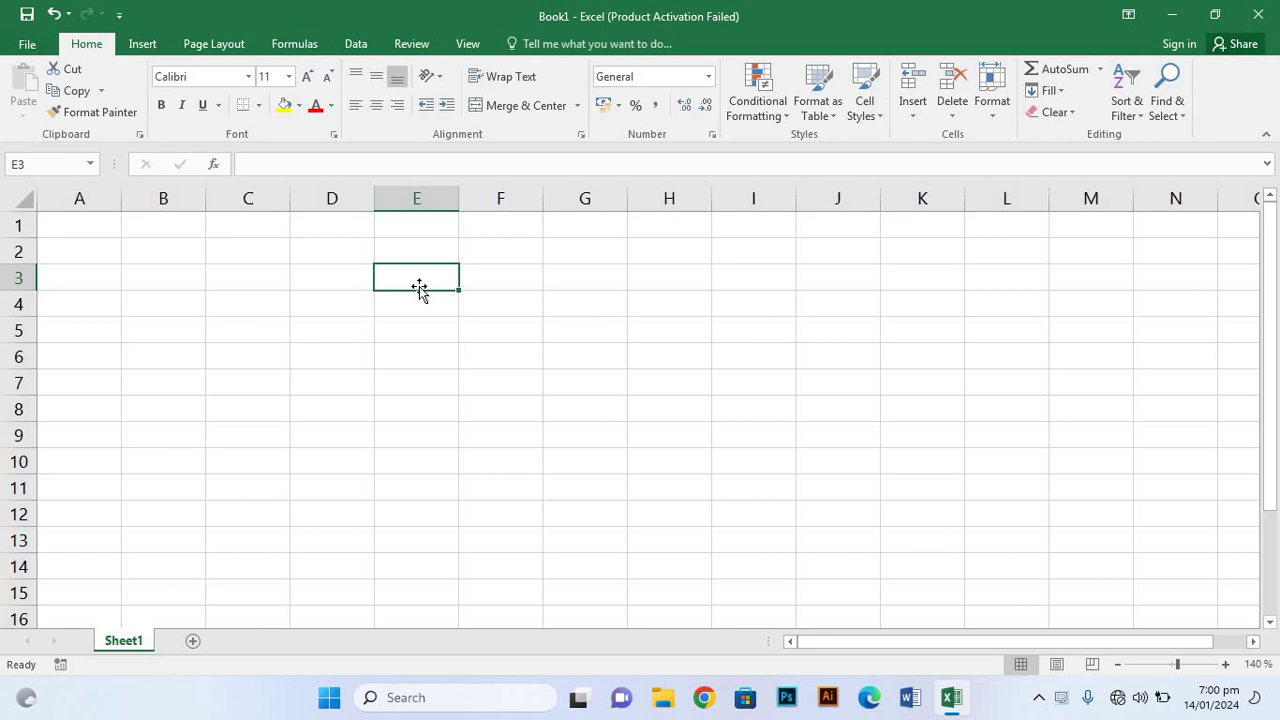
type("S")
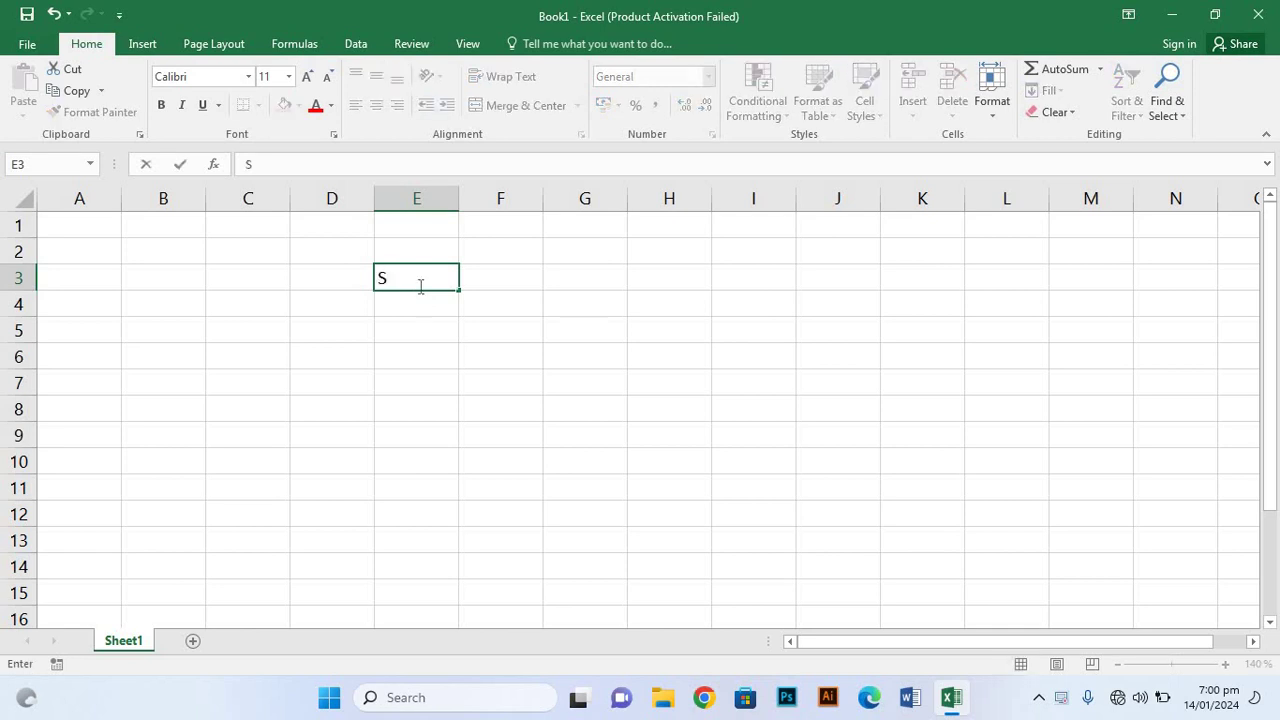
type(".")
type(" Ni")
key("BackSpace")
type("o")
key("Return")
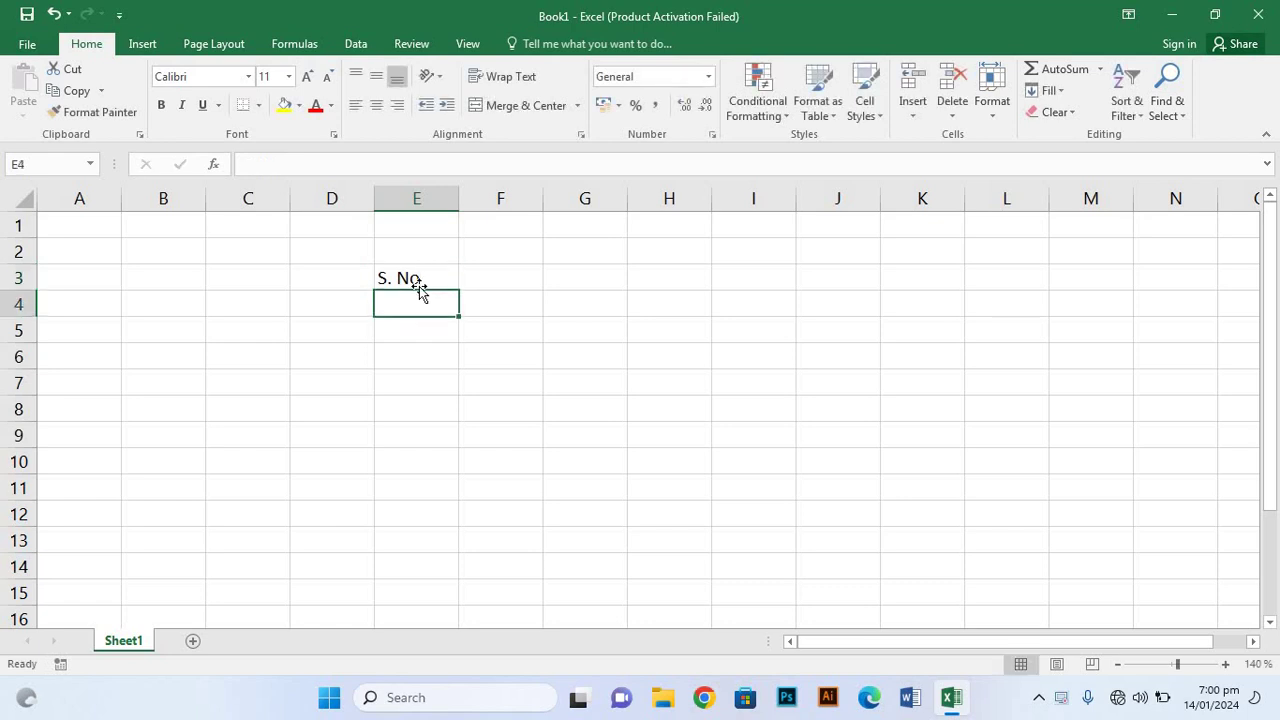
Step: Enter serial numbers 1 through 6 in E4:E9
type("1")
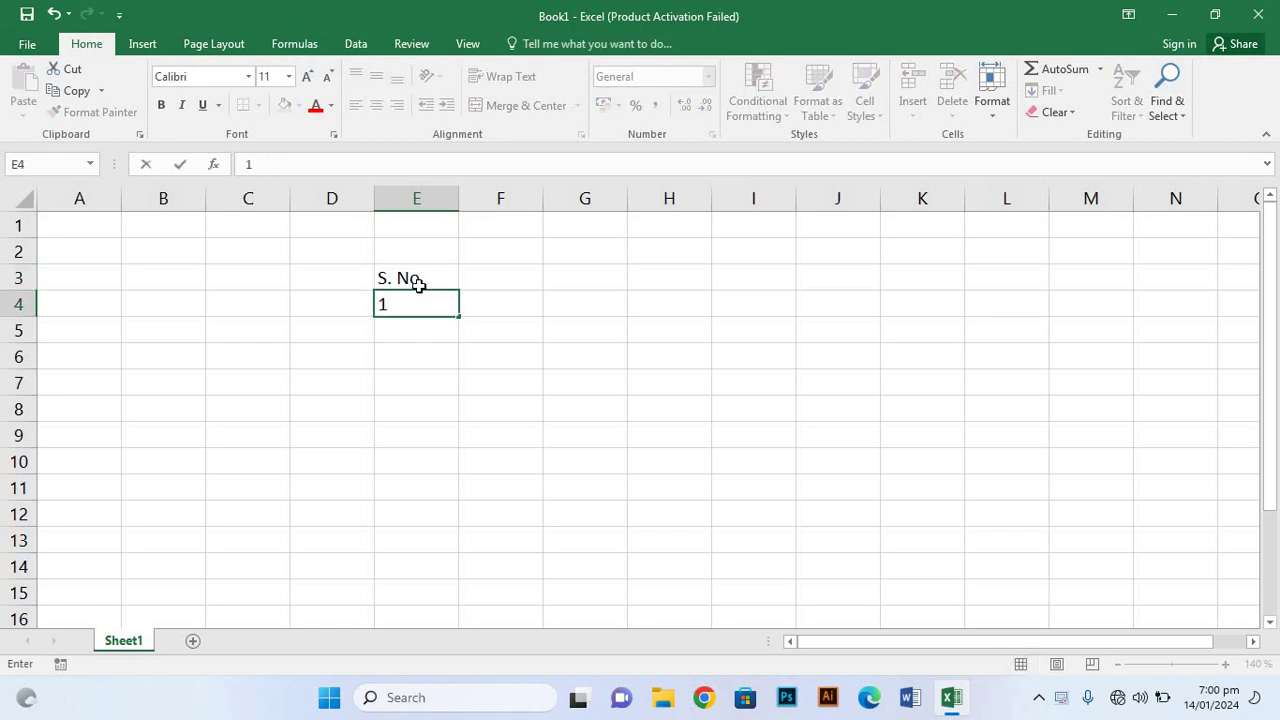
key("Return")
type("2")
key("Return")
type("3")
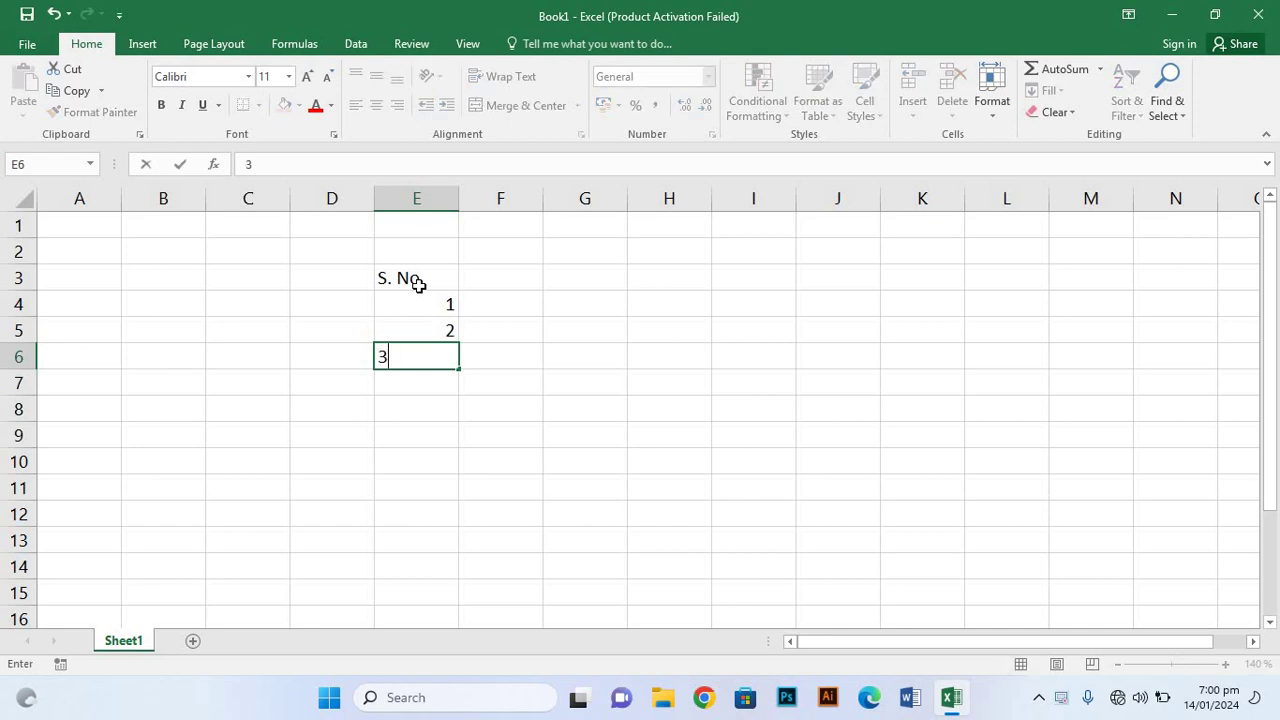
key("Return")
type("4")
key("Return")
type("5")
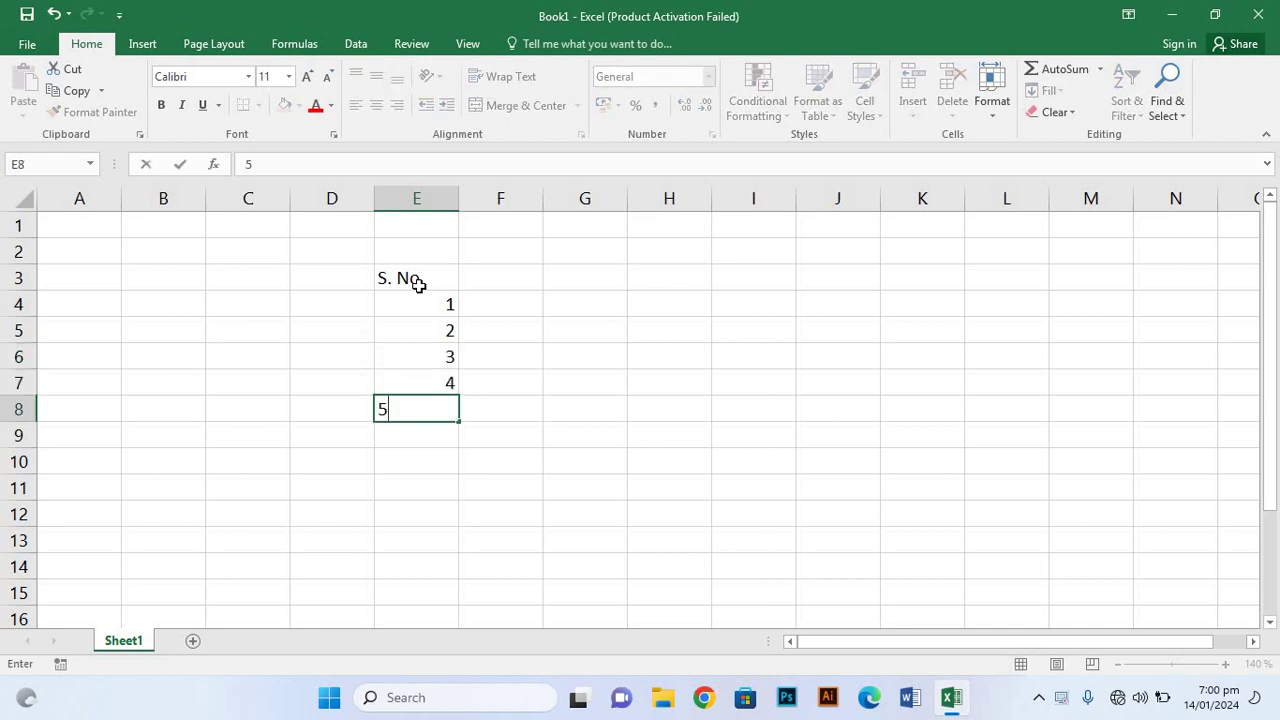
key("Return")
type("6")
key("Return")
Step: Continue the serial numbers with 7 through 12 in E10:E15
type("7")
key("Return")
type("8")
key("Return")
type("9")
key("Return")
type("1")
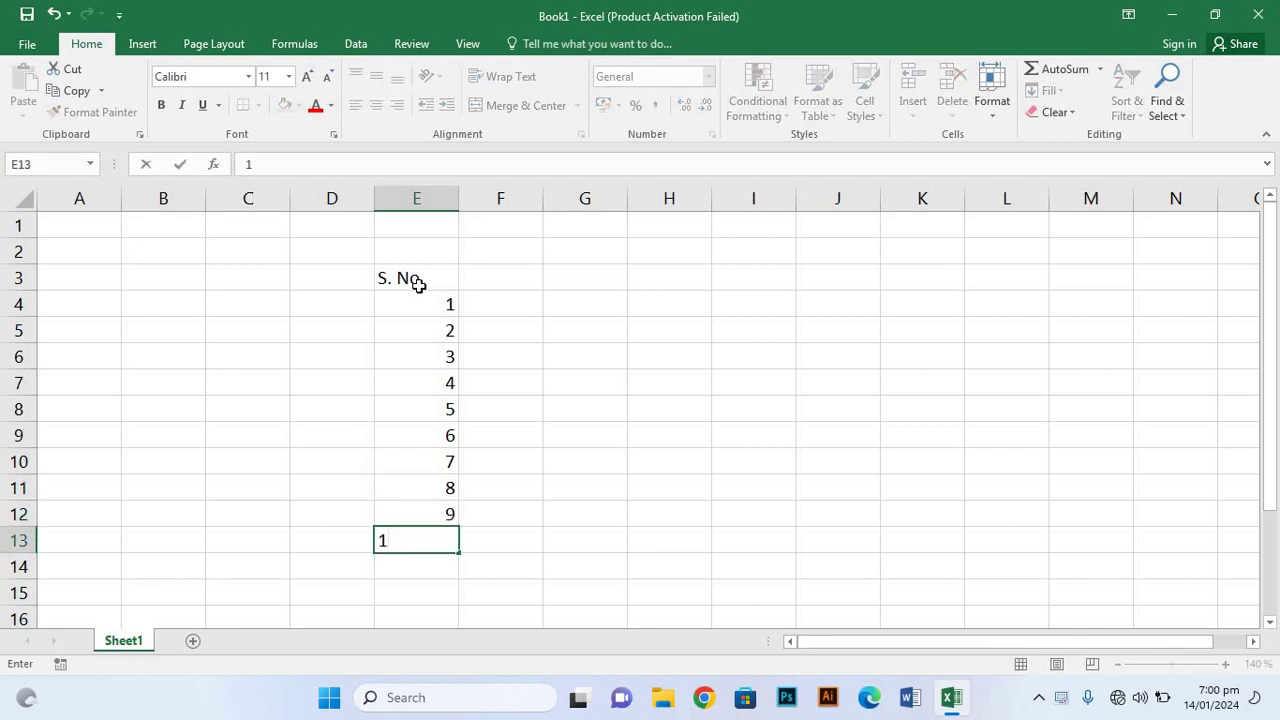
type("0")
key("Return")
type("11")
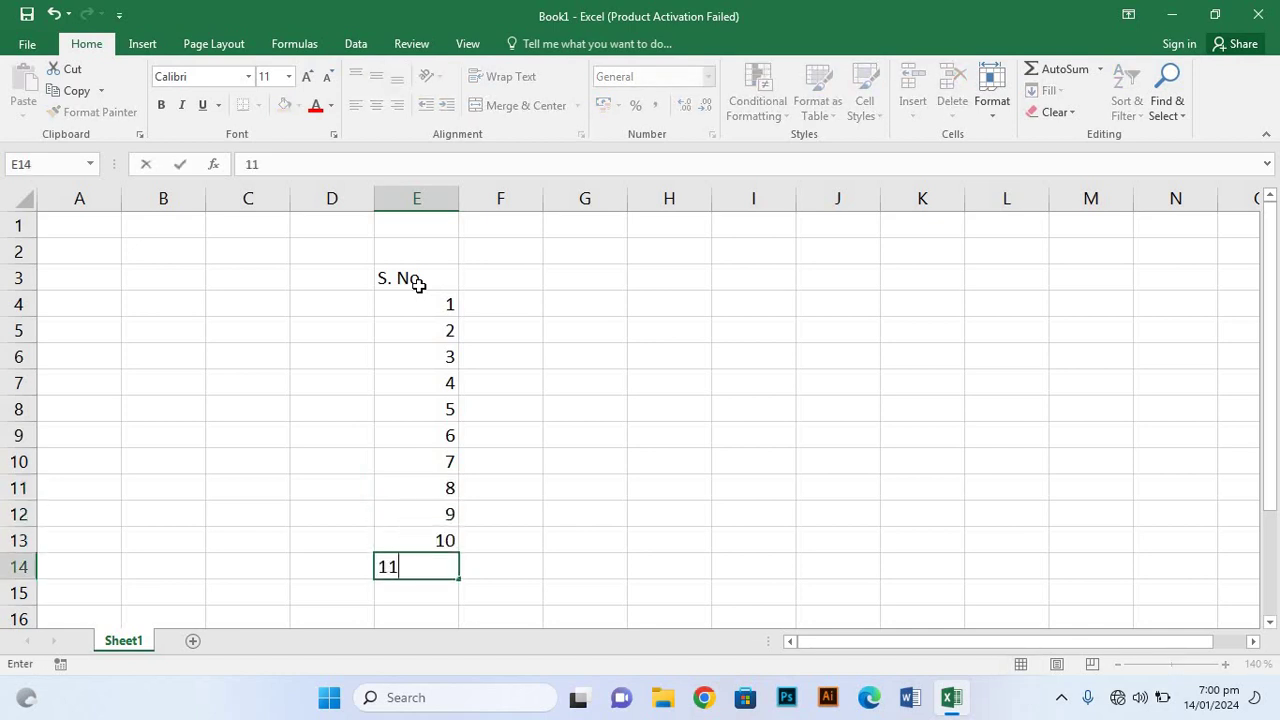
key("Return")
type("12")
key("Return")
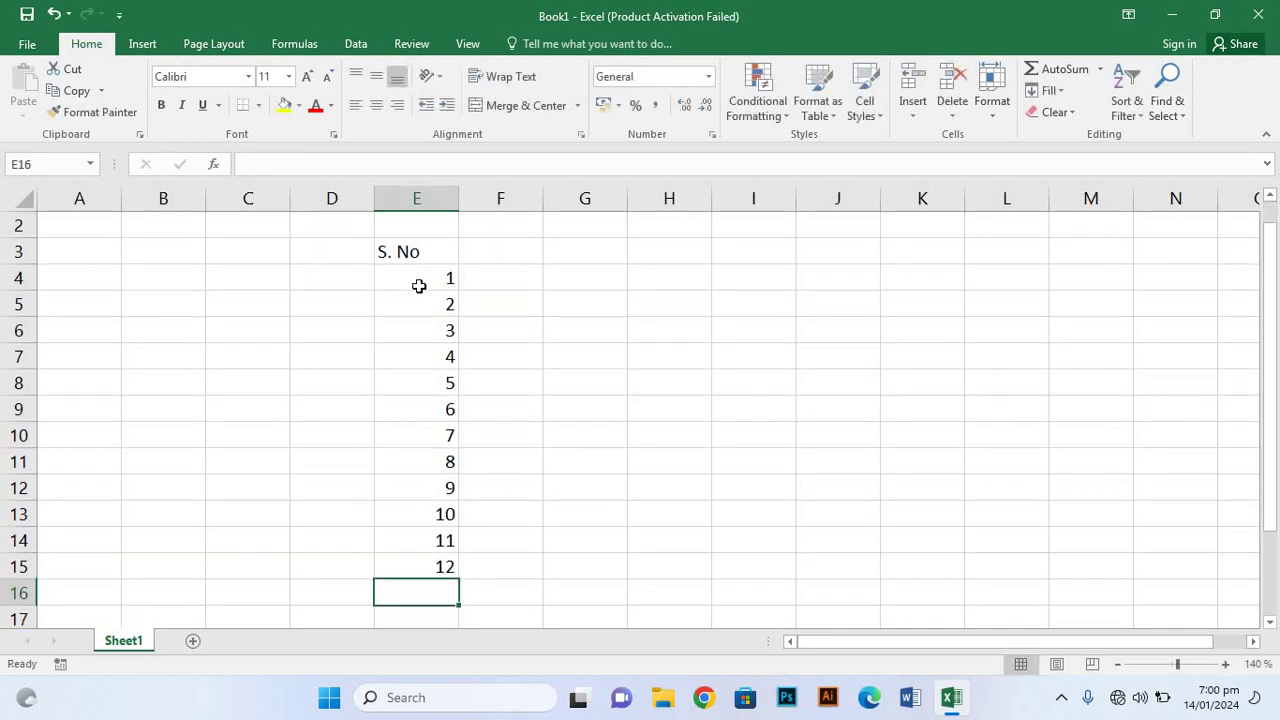
Step: Enter serial numbers 13 through 17 in E16:E20
left_click(750, 350)
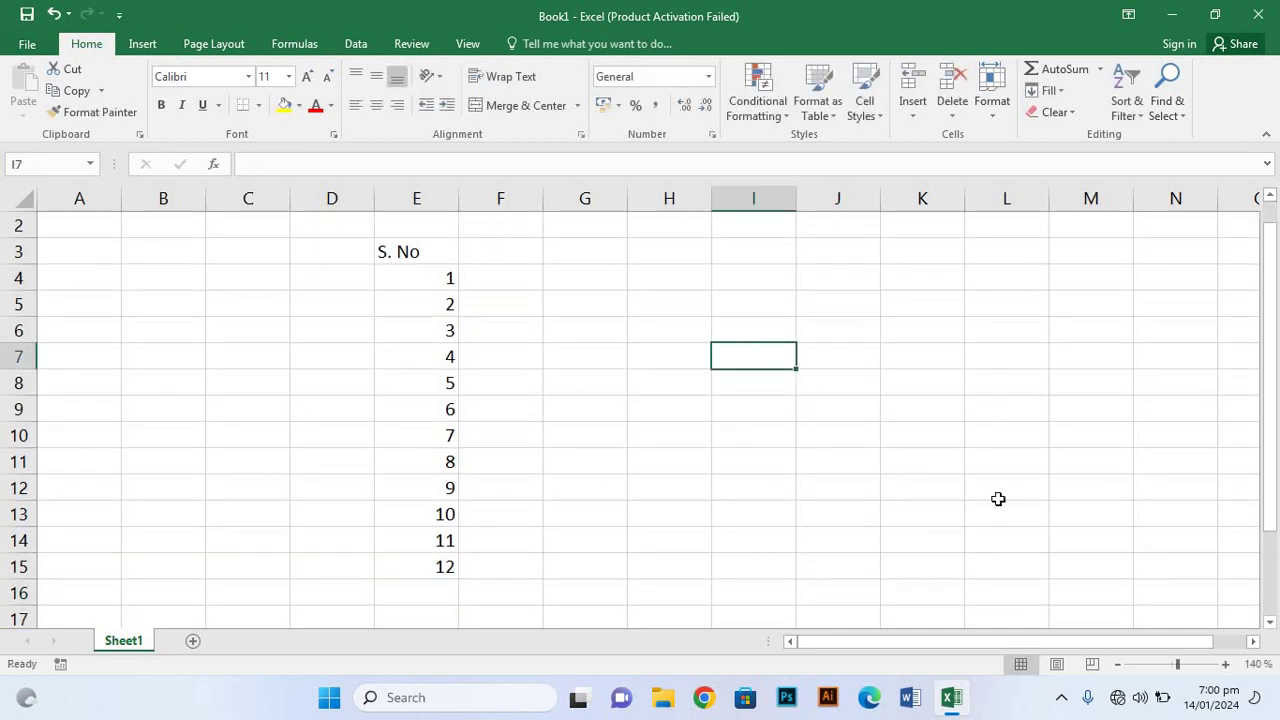
left_click(1117, 664)
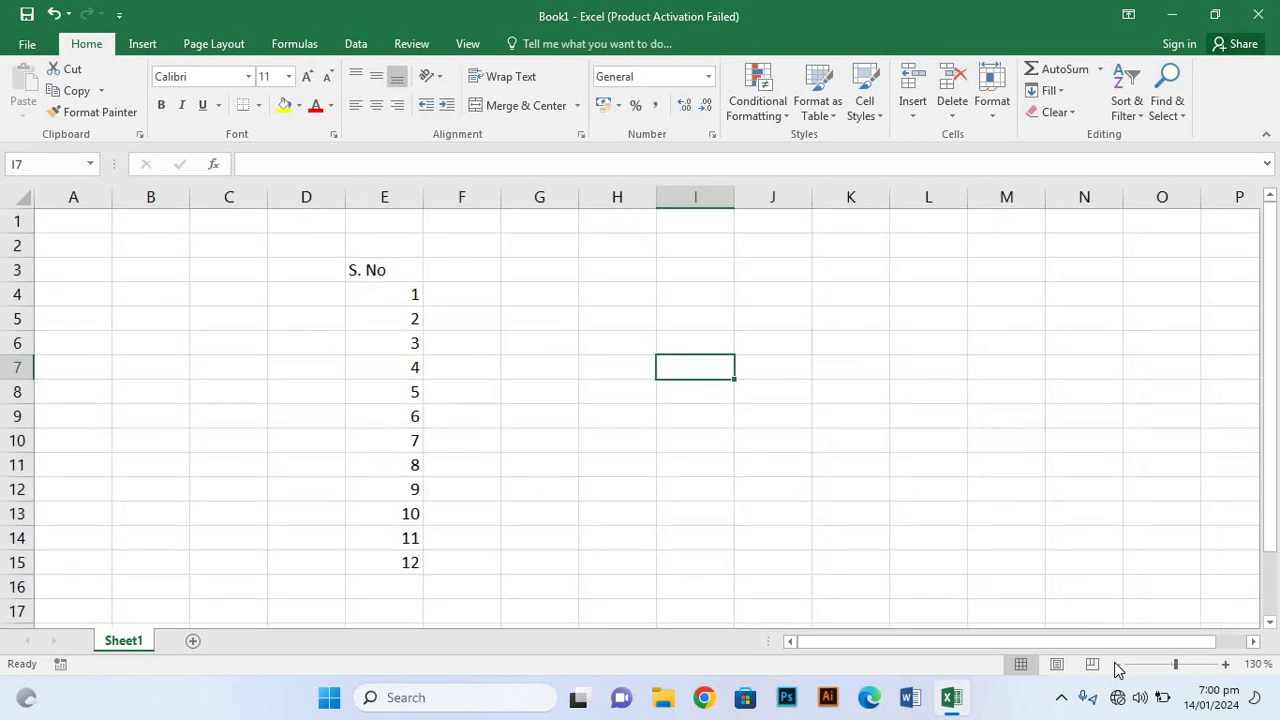
left_click(1117, 665)
left_click(1117, 665)
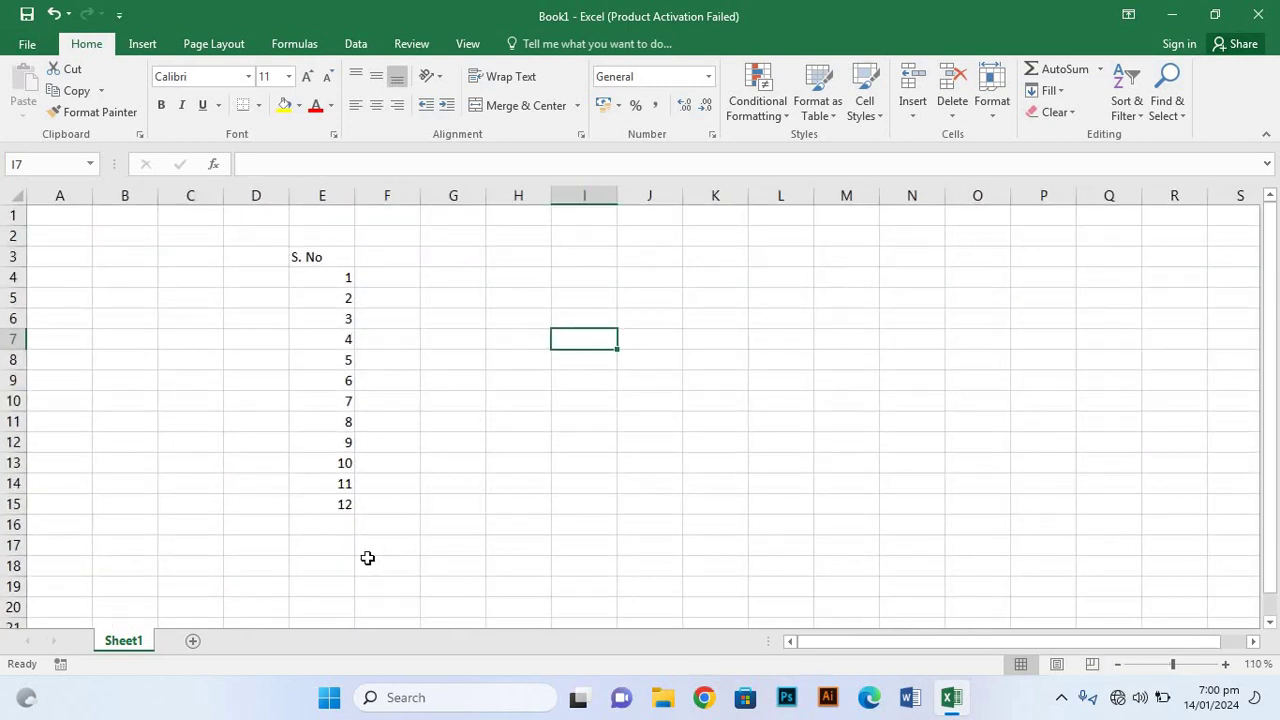
left_click(337, 524)
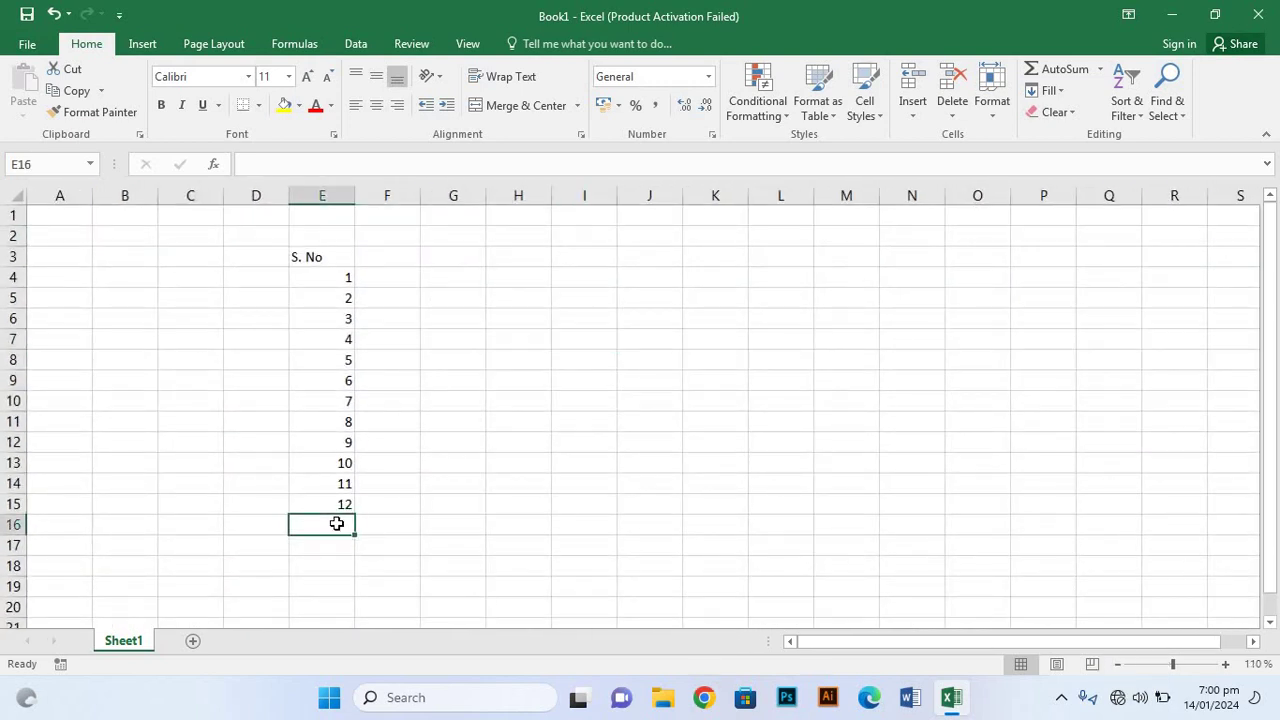
type("13")
key("Return")
type("14")
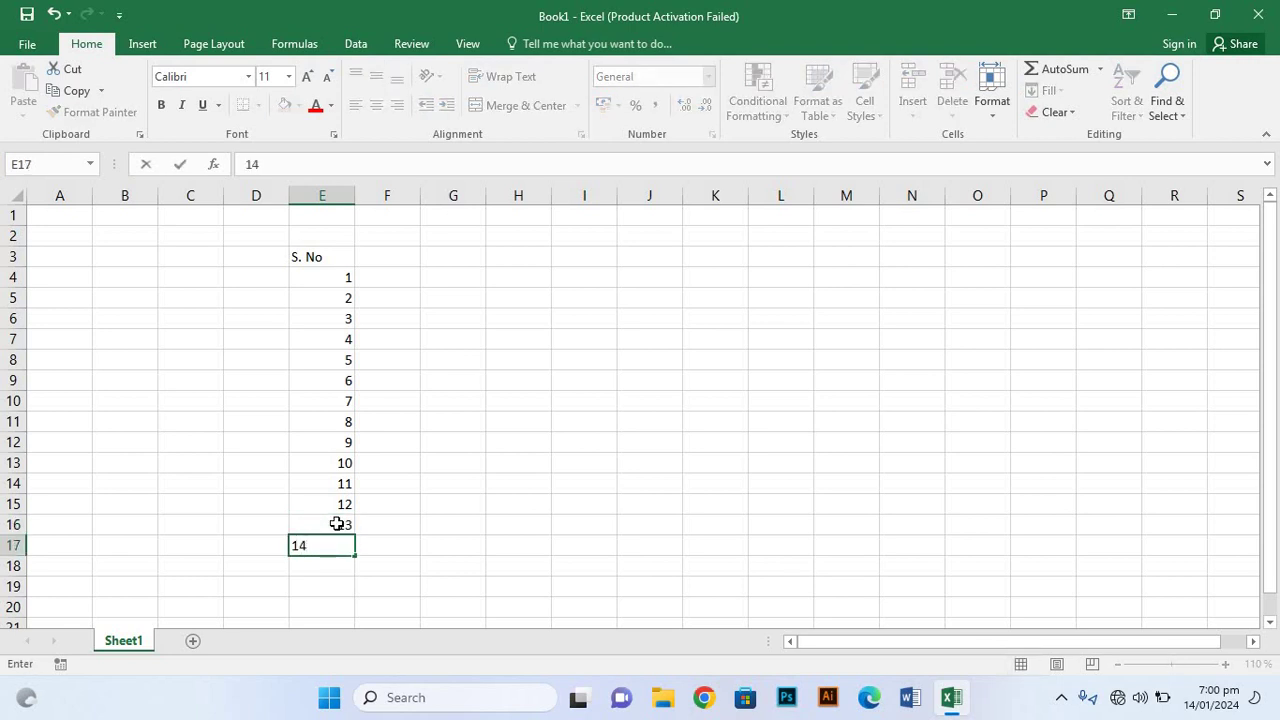
key("Return")
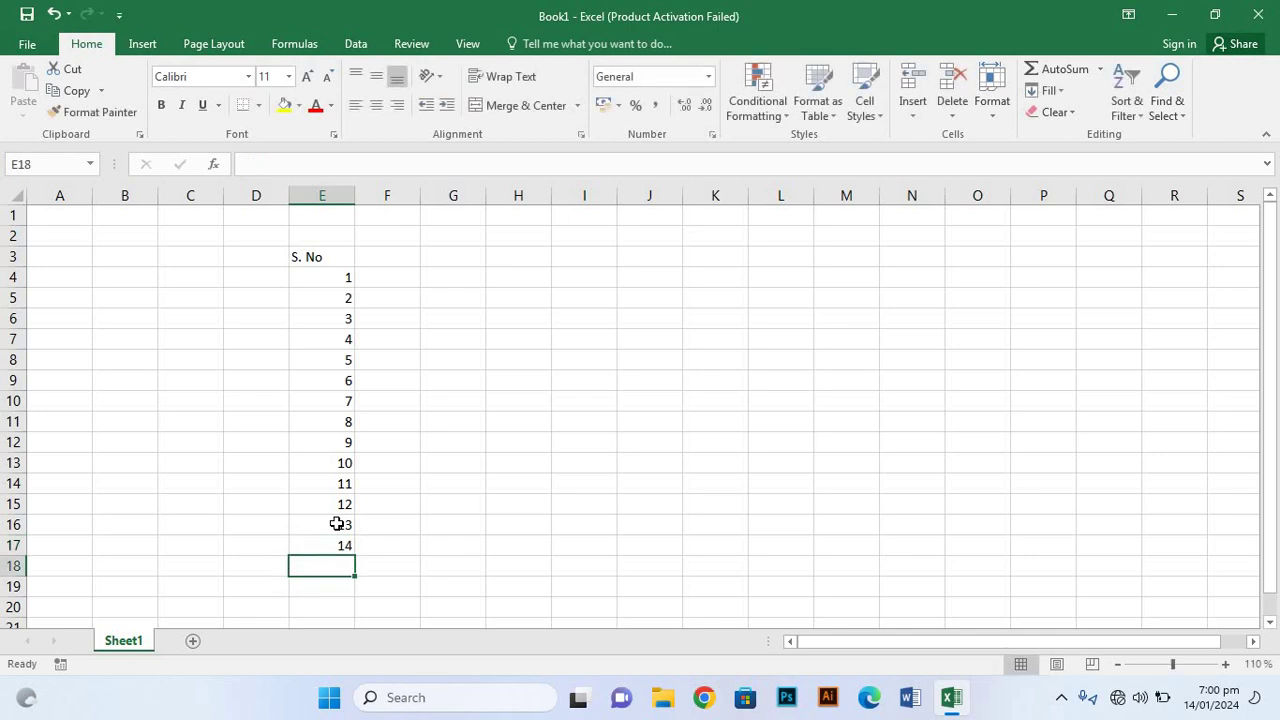
type("15")
key("Return")
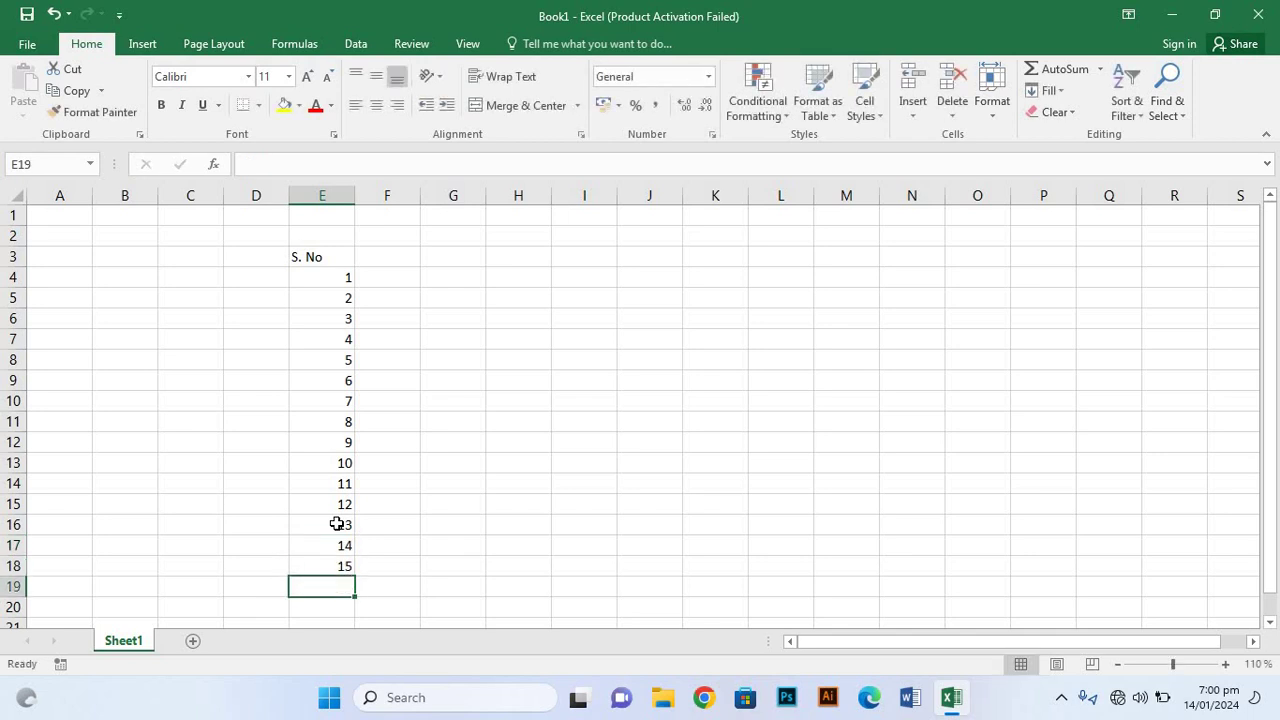
type("16")
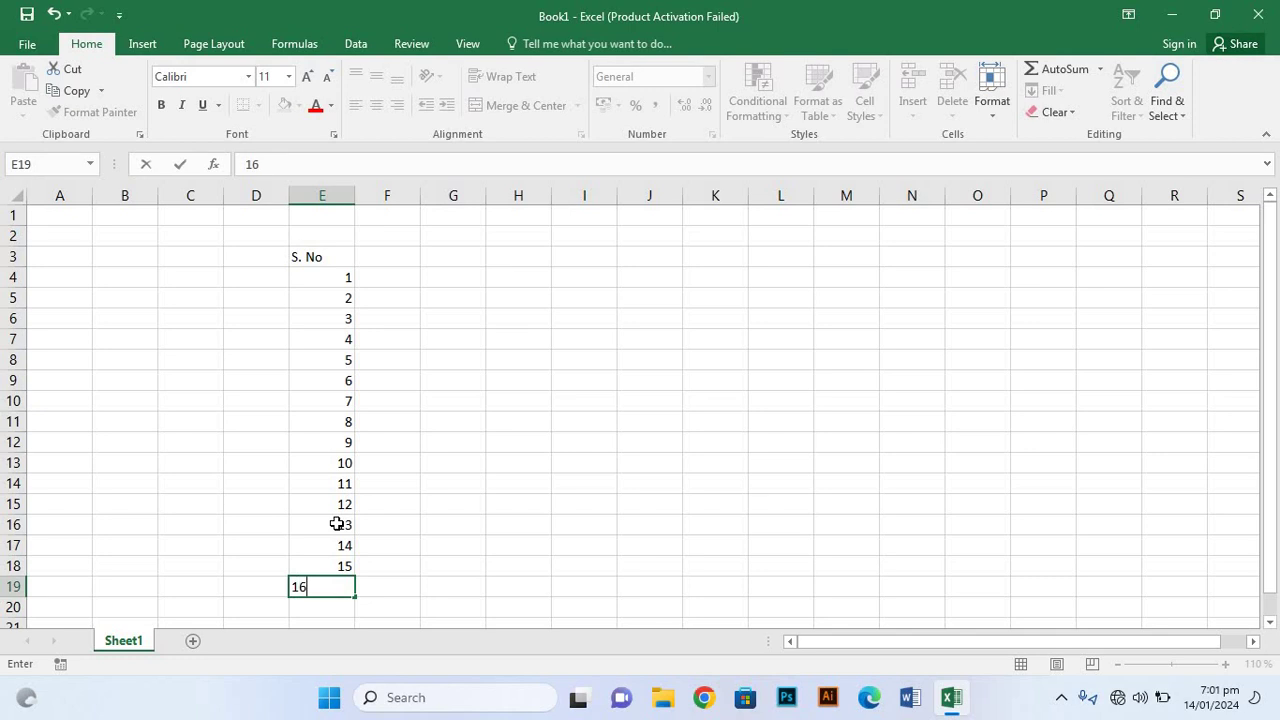
key("Return")
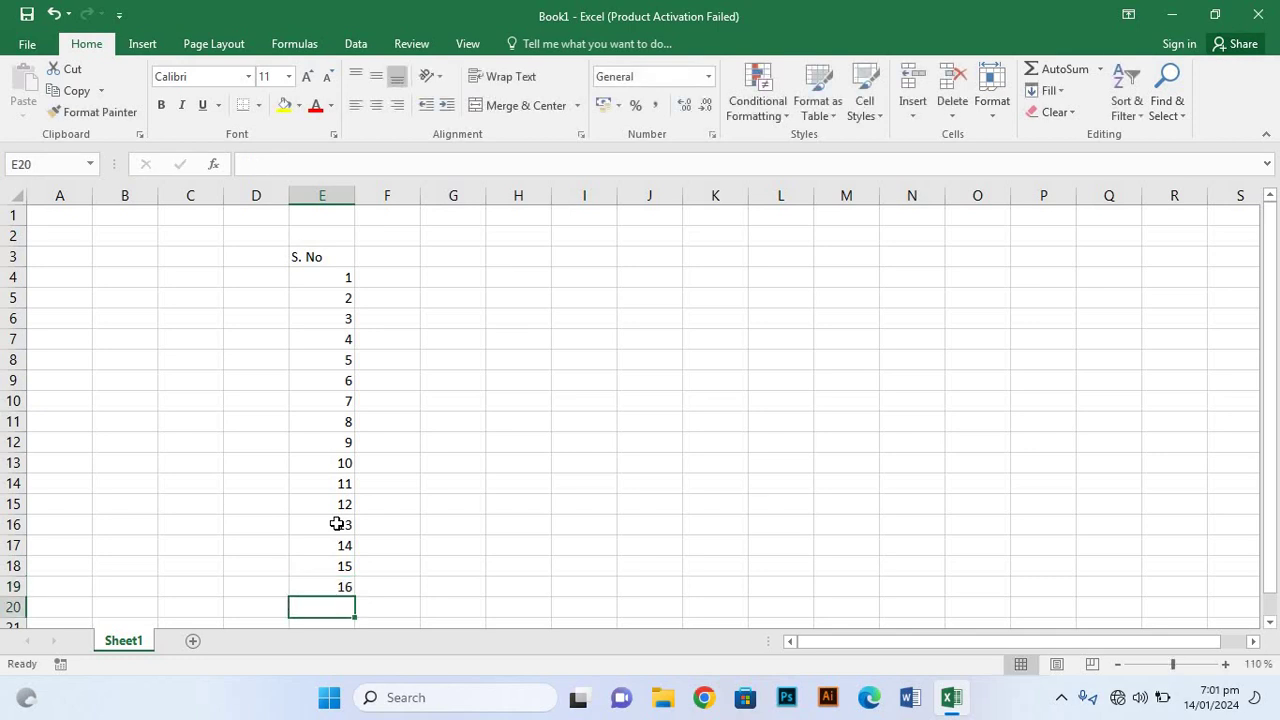
type("17")
key("Return")
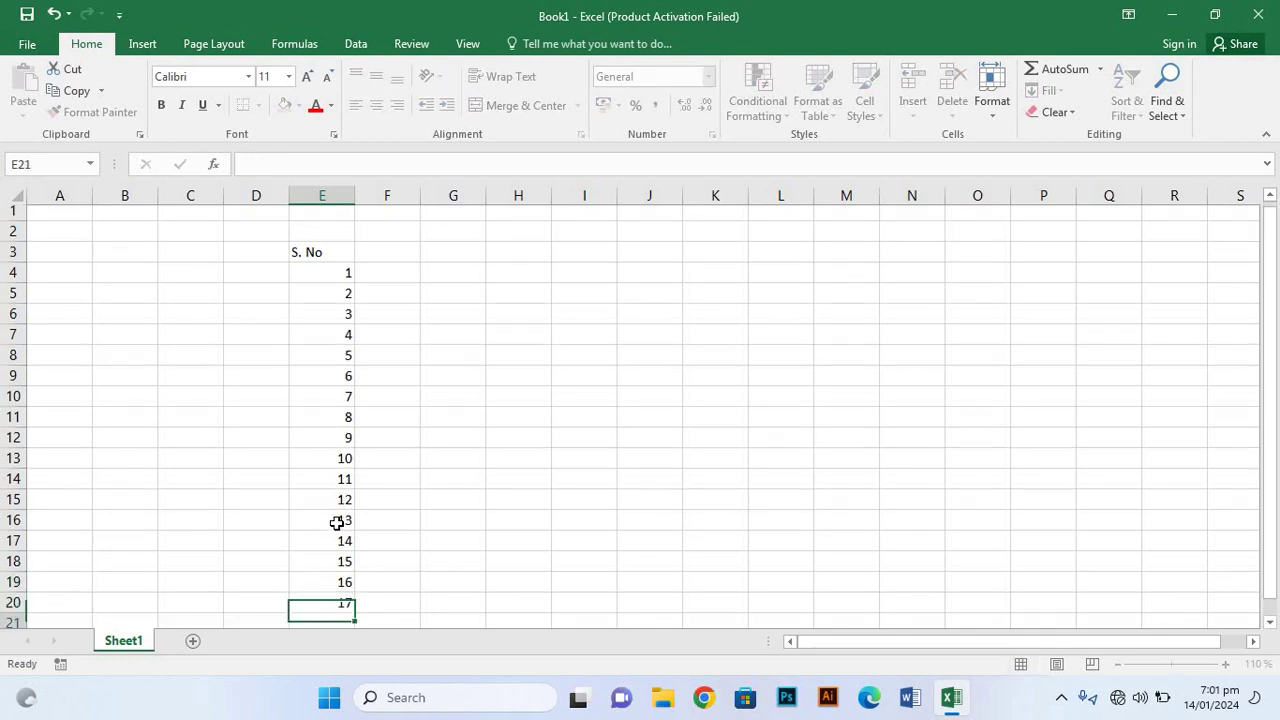
Step: Add serial numbers 18 and 19 in E21:E22
left_click(719, 386)
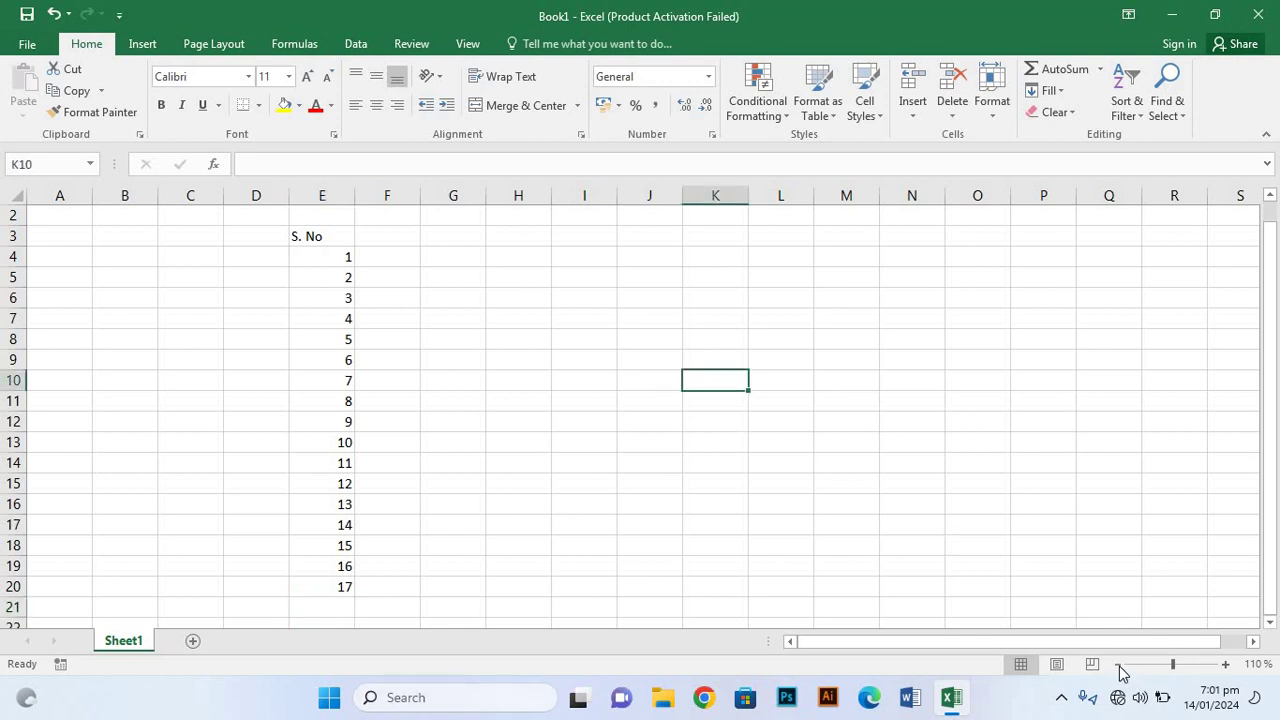
left_click(1118, 664)
left_click(1118, 664)
left_click(1118, 664)
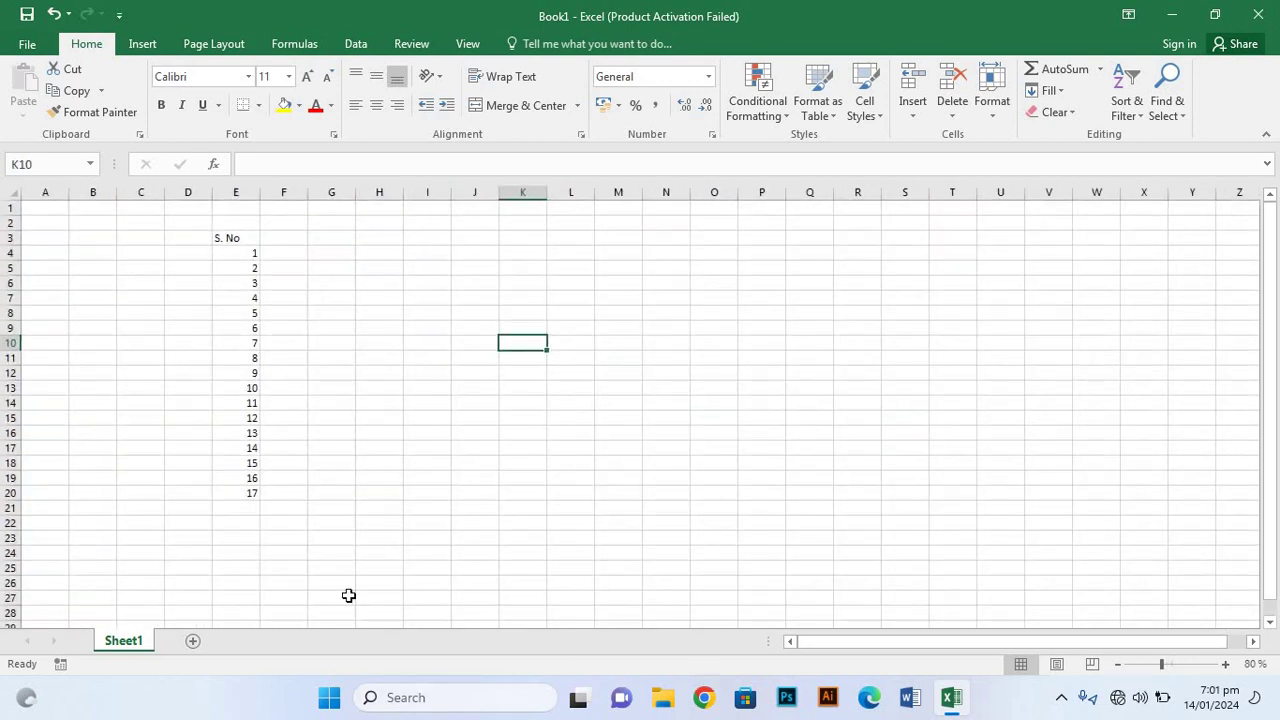
left_click(237, 510)
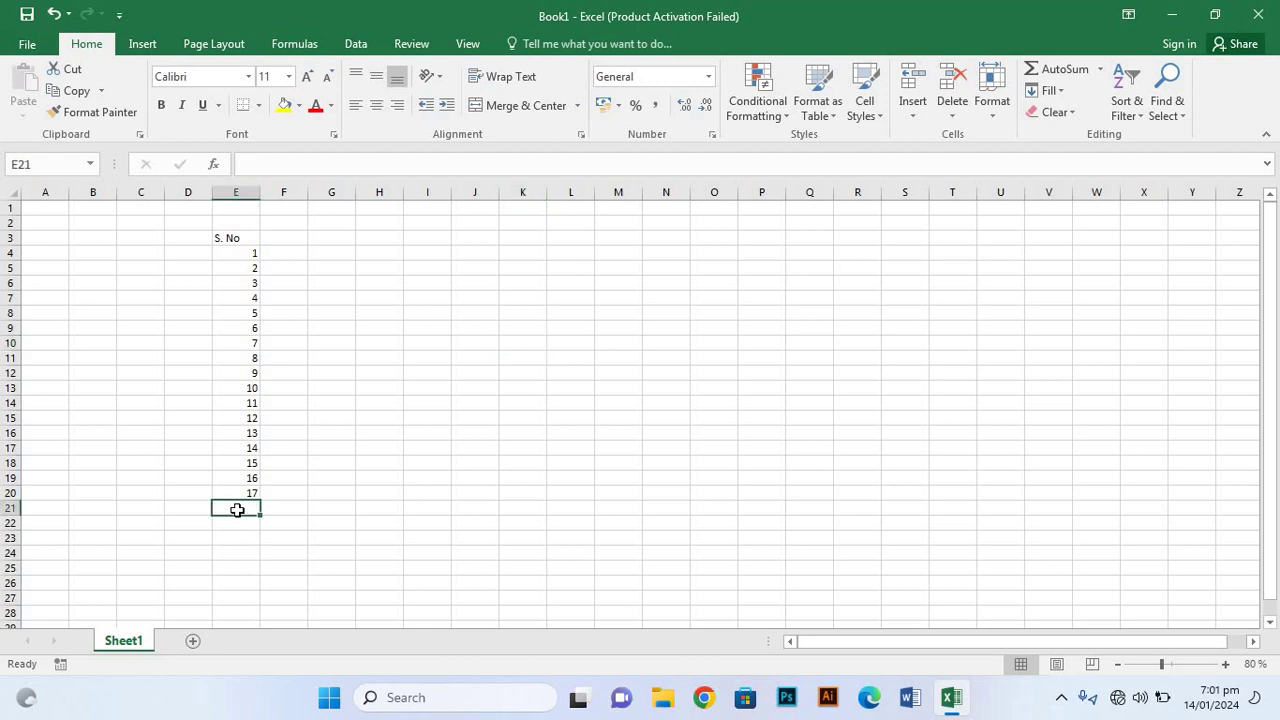
type("18")
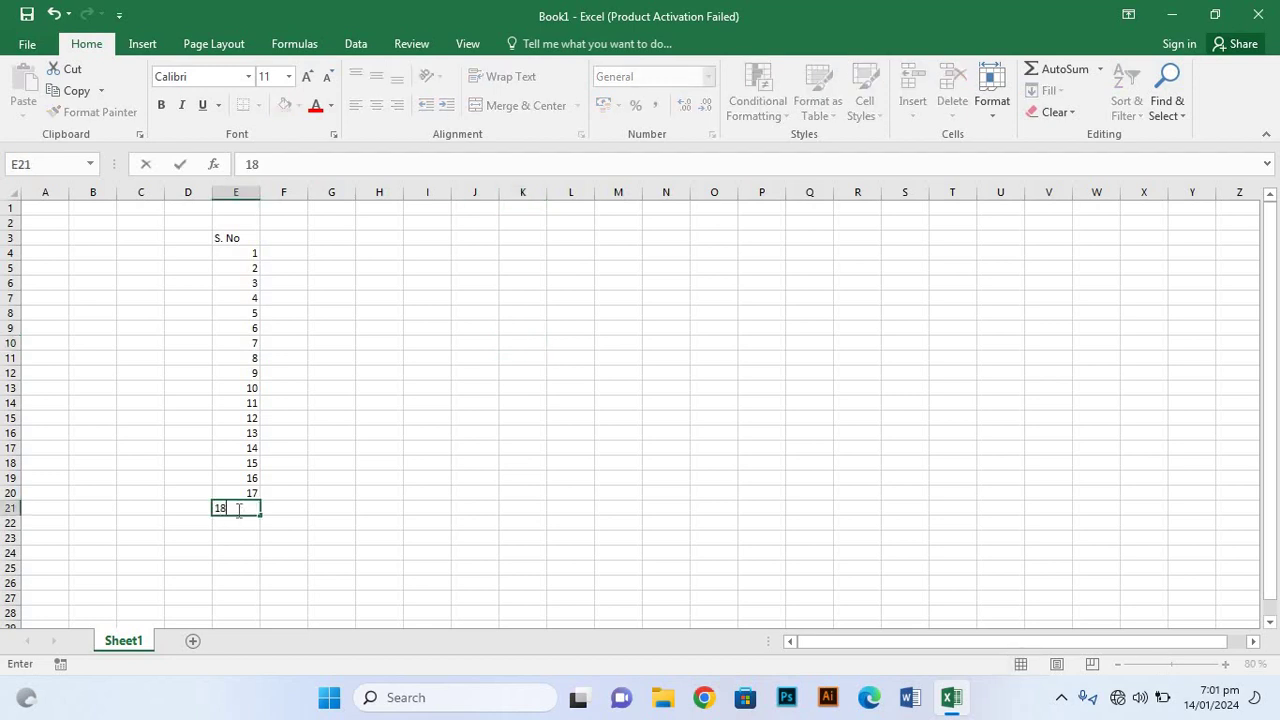
key("Return")
type("19")
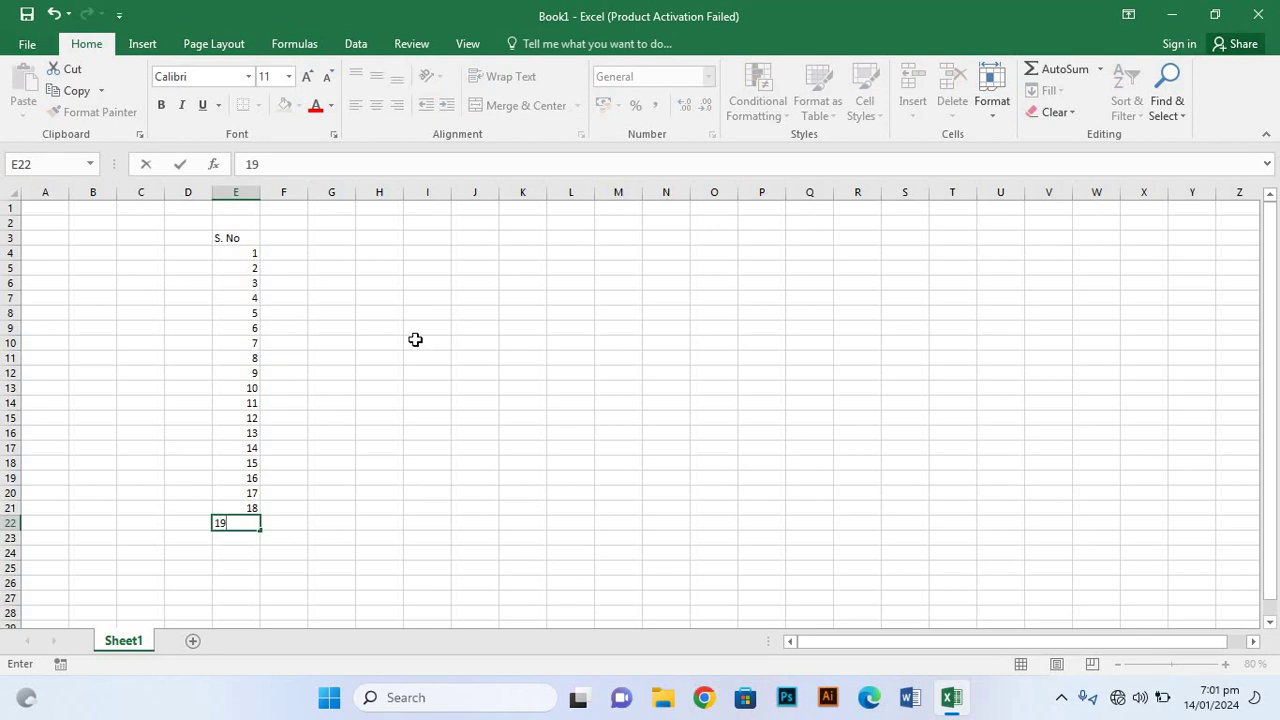
left_click(416, 340)
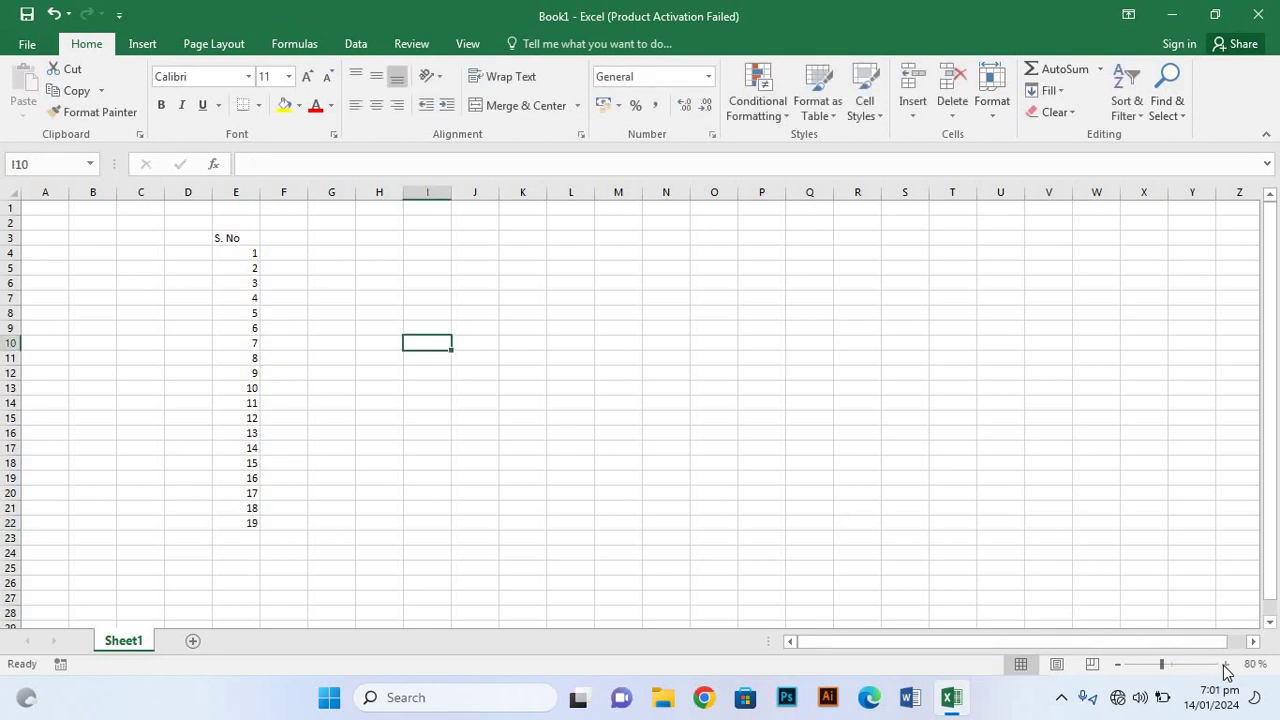
Step: Set the sheet zoom back to 100% and select cell F3
left_click(1224, 665)
left_click(1224, 665)
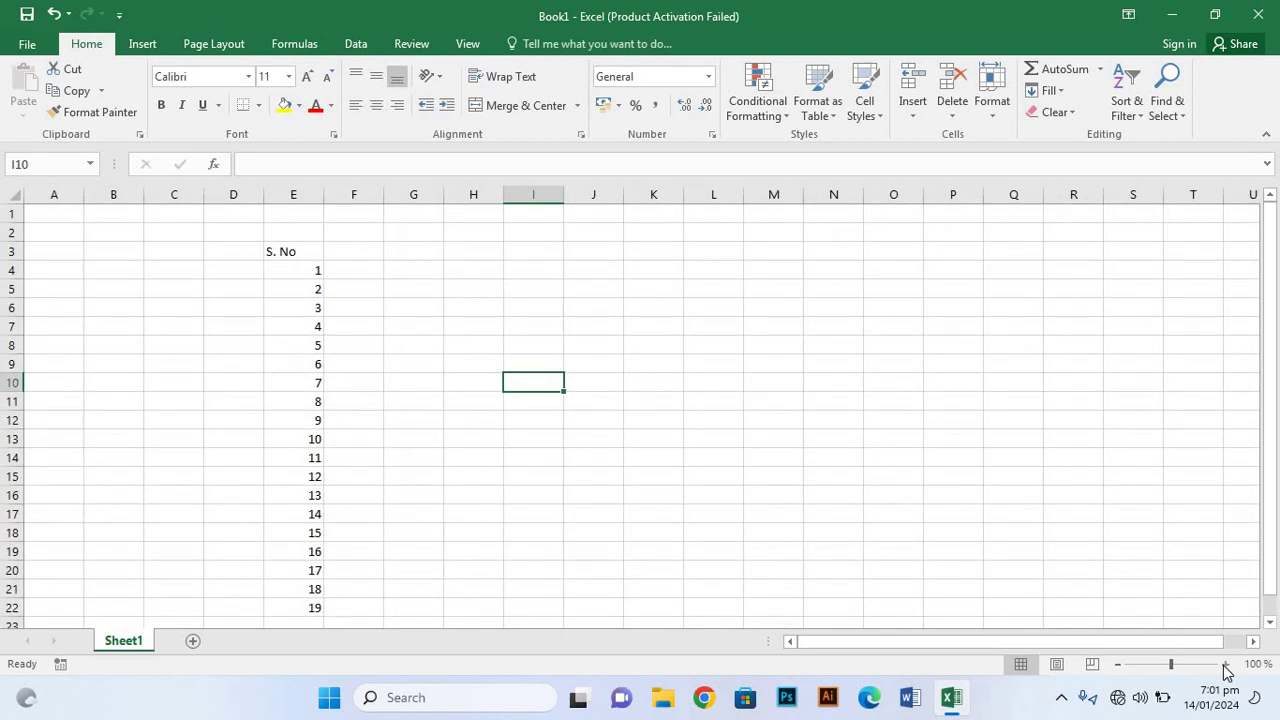
left_click(1224, 665)
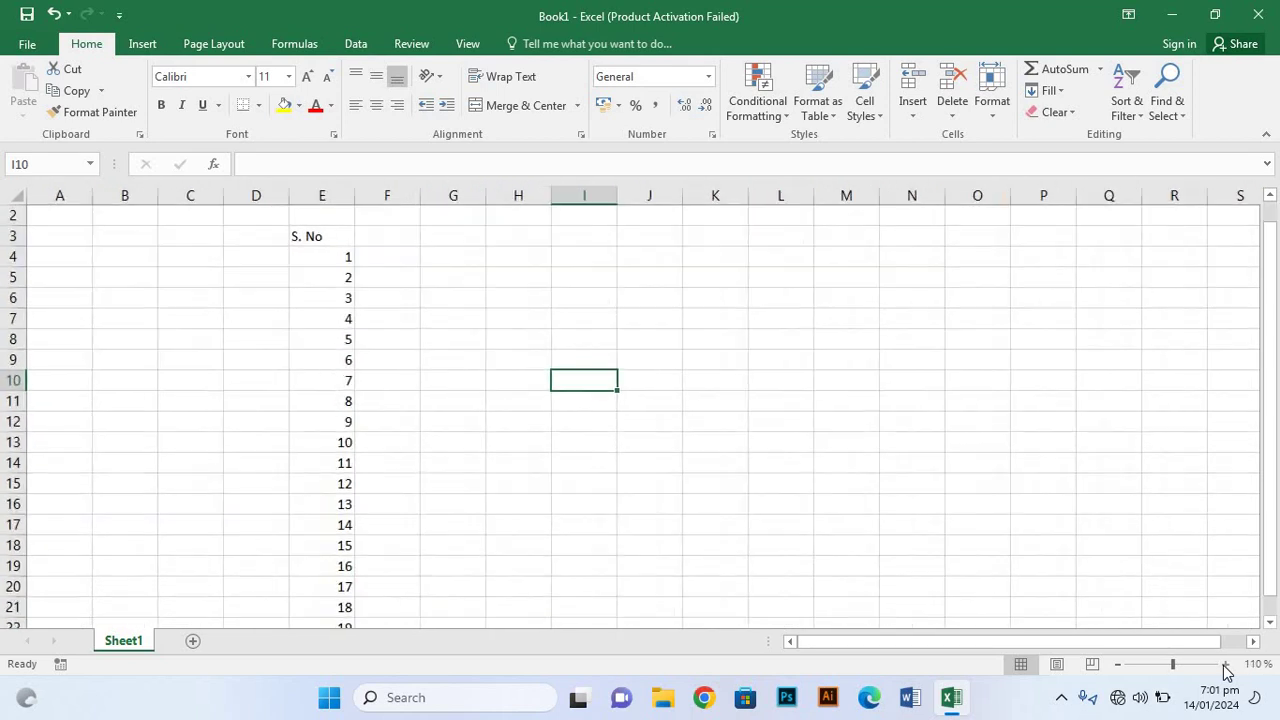
left_click(1116, 666)
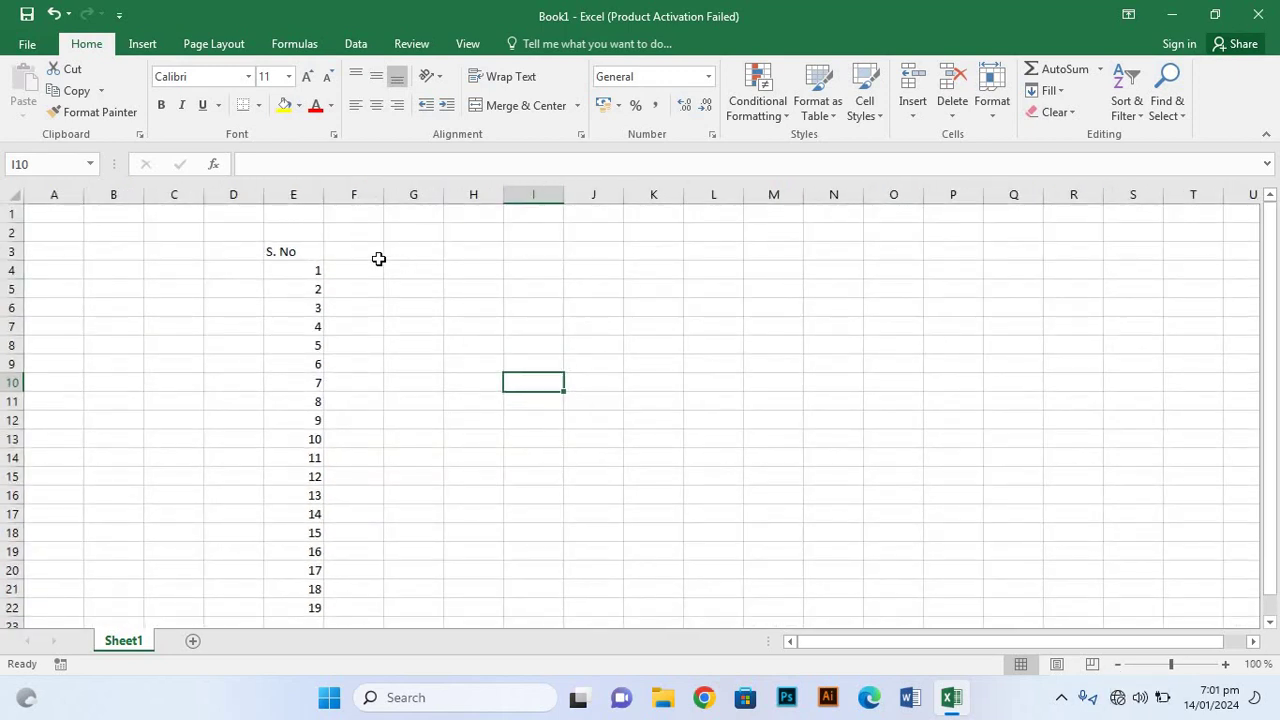
left_click(361, 257)
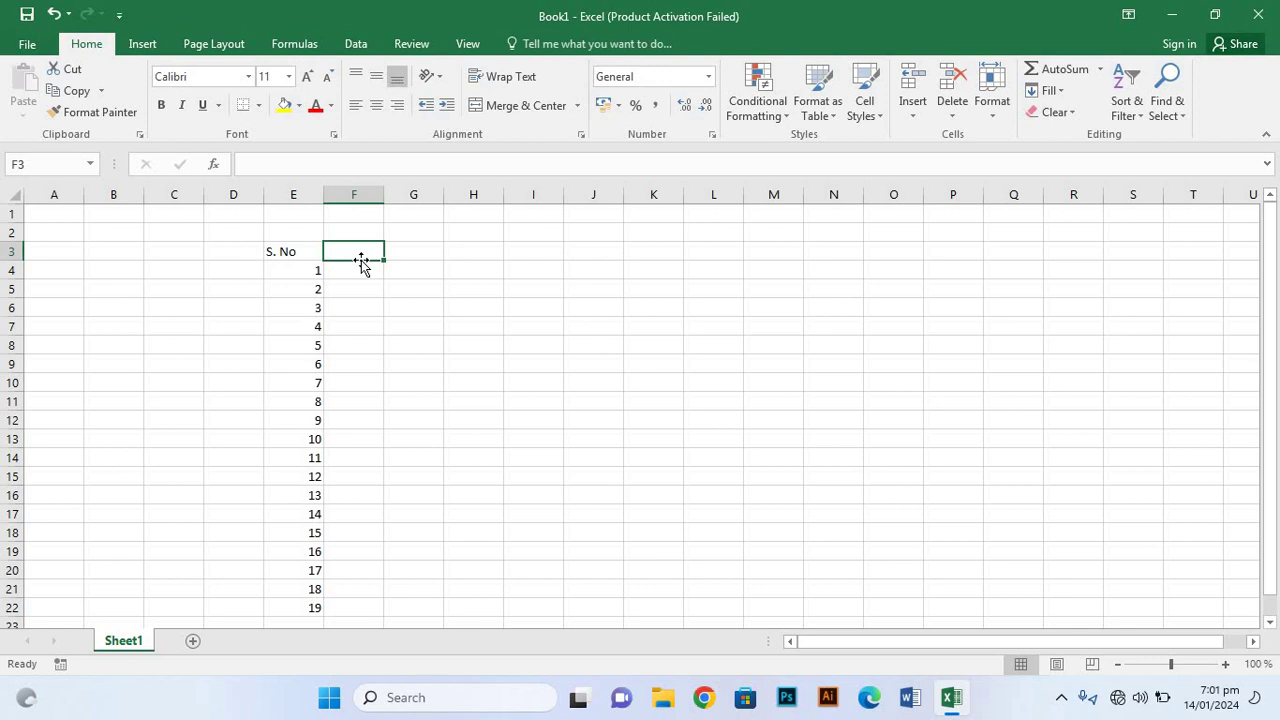
Step: Add the 'Name' heading in F3 and the first three names in F4:F6
type("Name")
key("Return")
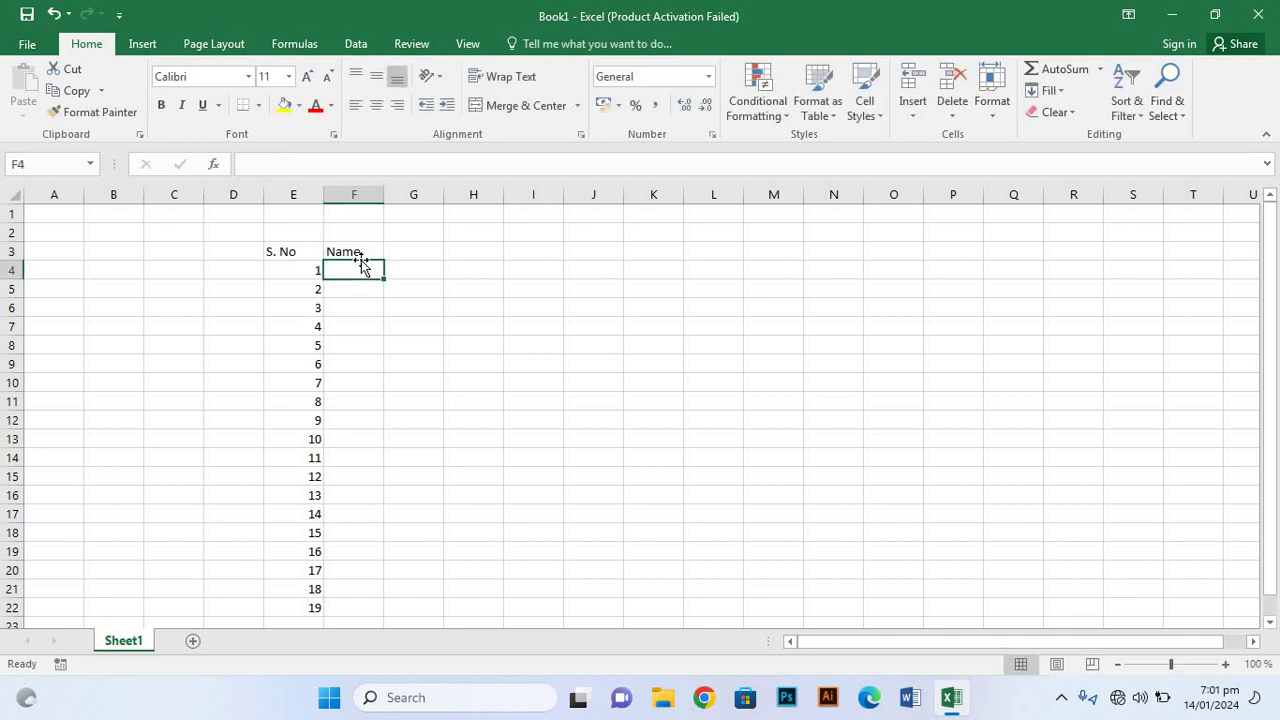
type("N")
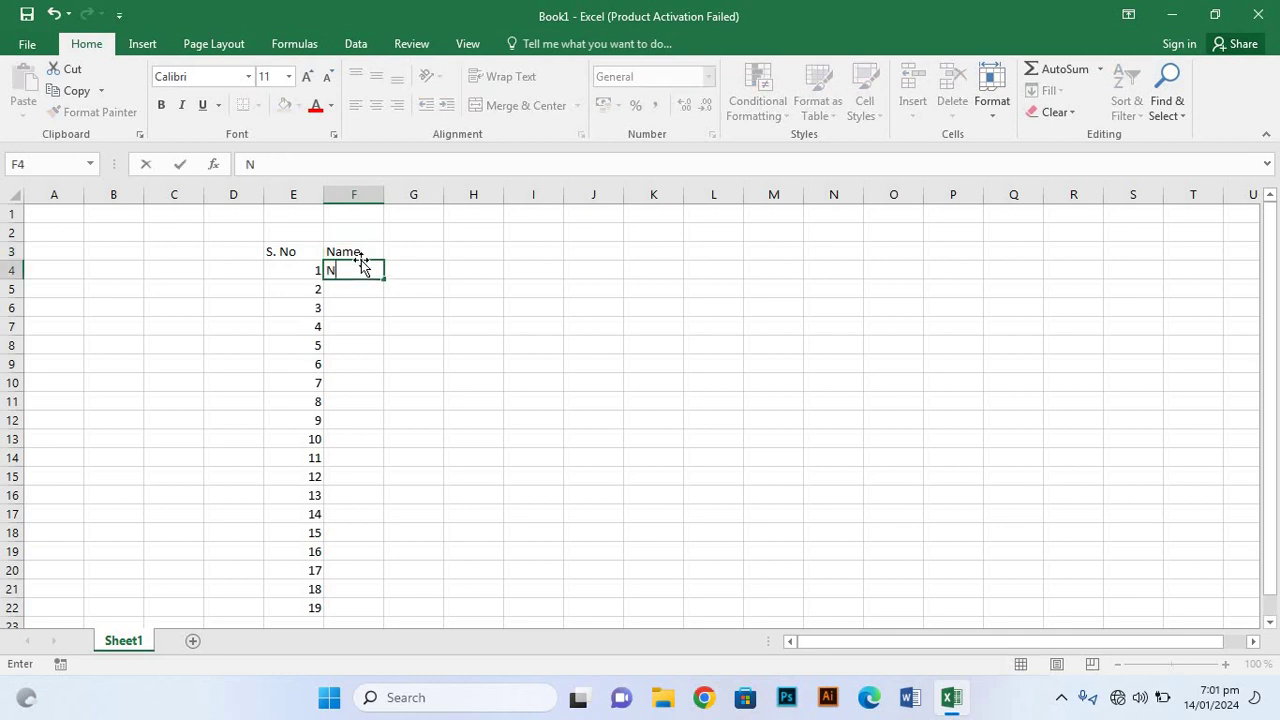
type("a")
type("s")
key("BackSpace")
type("d")
type("eem")
key("Return")
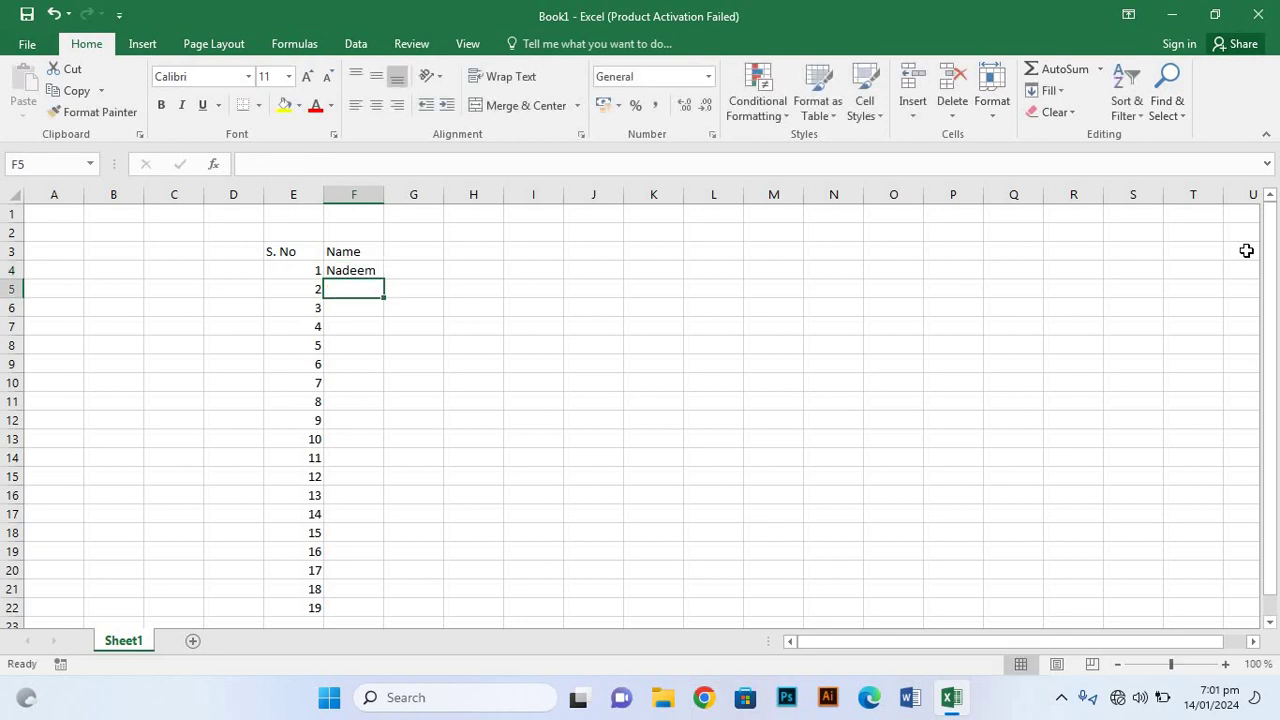
type("Kf")
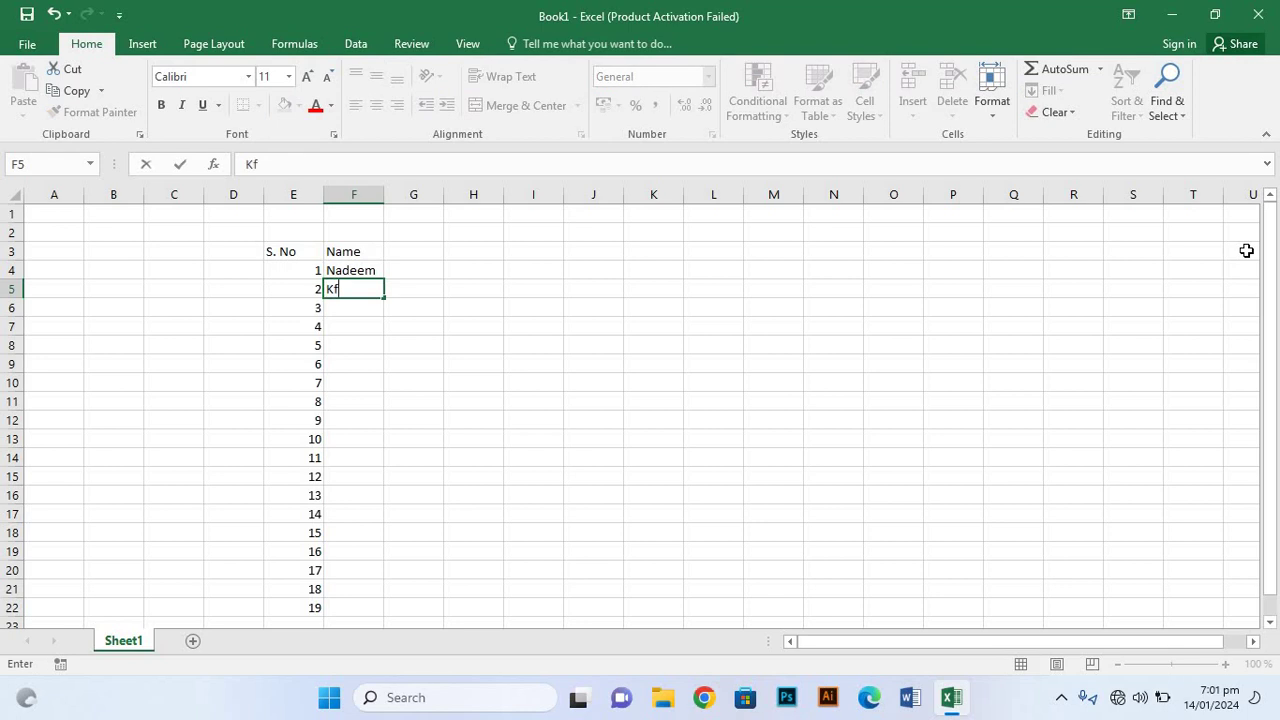
key("BackSpace")
type("ham")
key("BackSpace")
type("n")
key("Return")
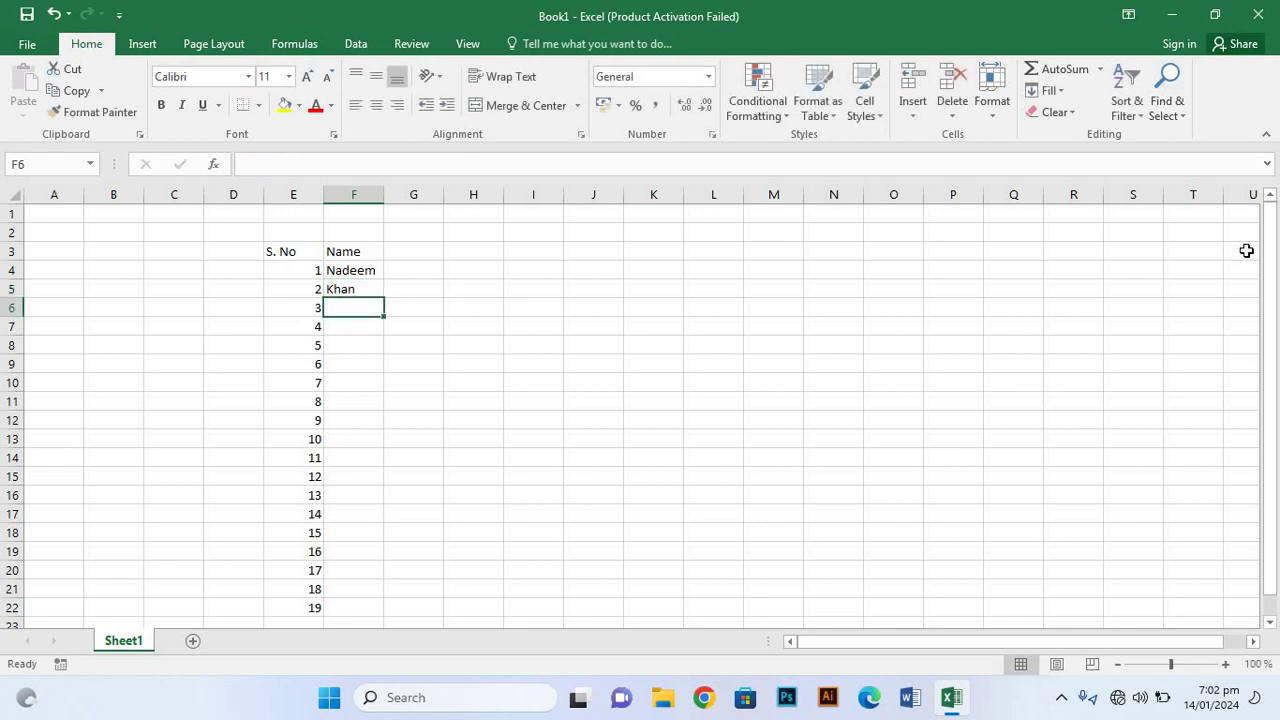
type("Bhutt")
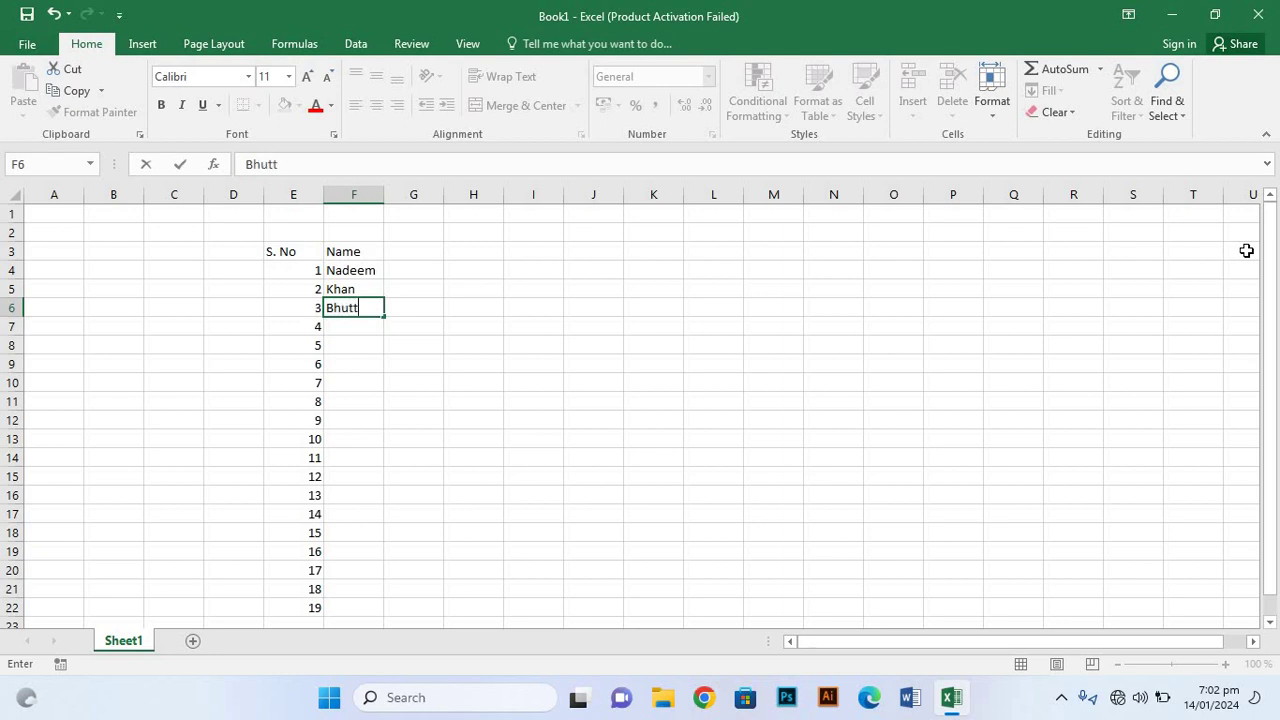
type("o")
key("Return")
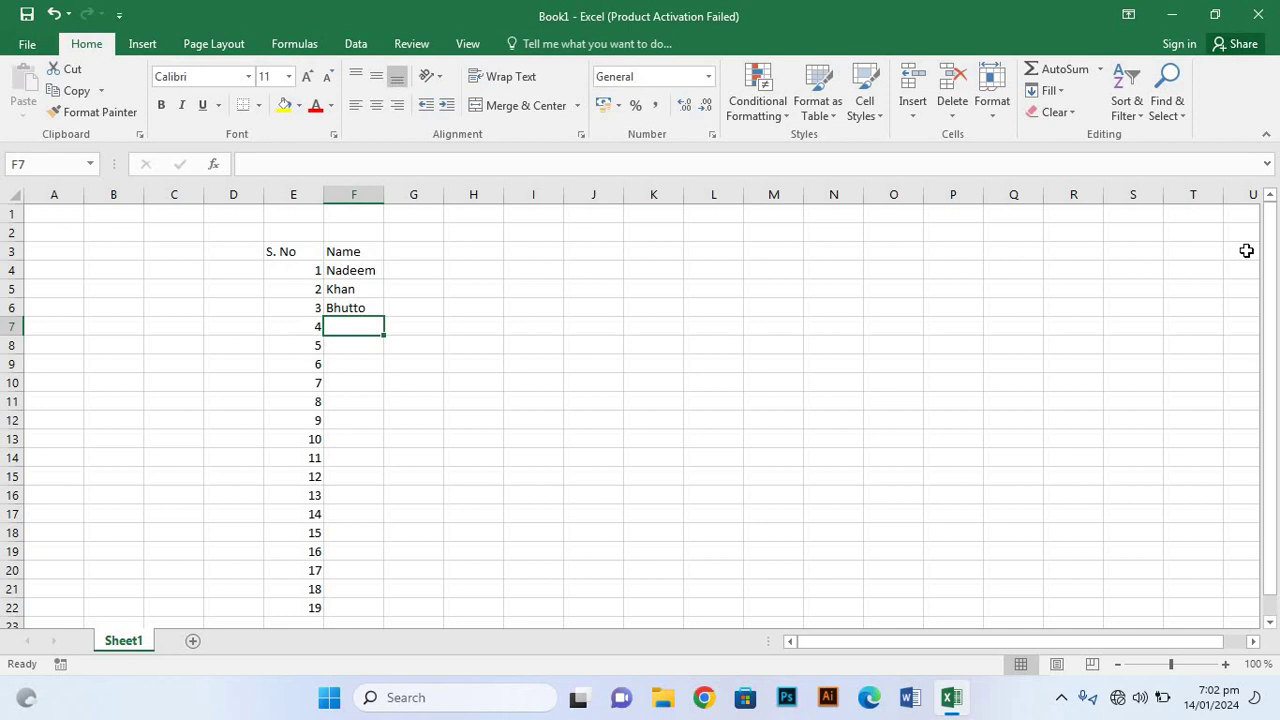
Step: Enter the names for F7 through F9, correcting typos along the way
type("Sa")
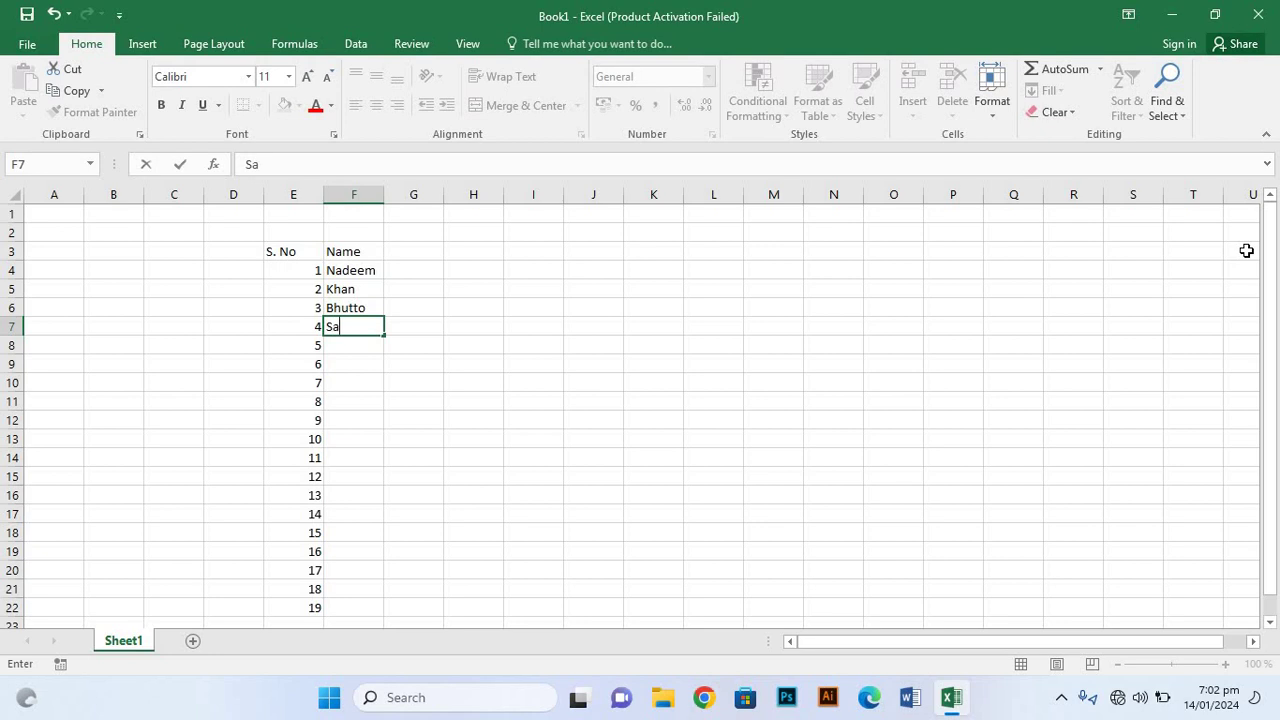
type("k")
key("BackSpace")
type("leem")
key("Return")
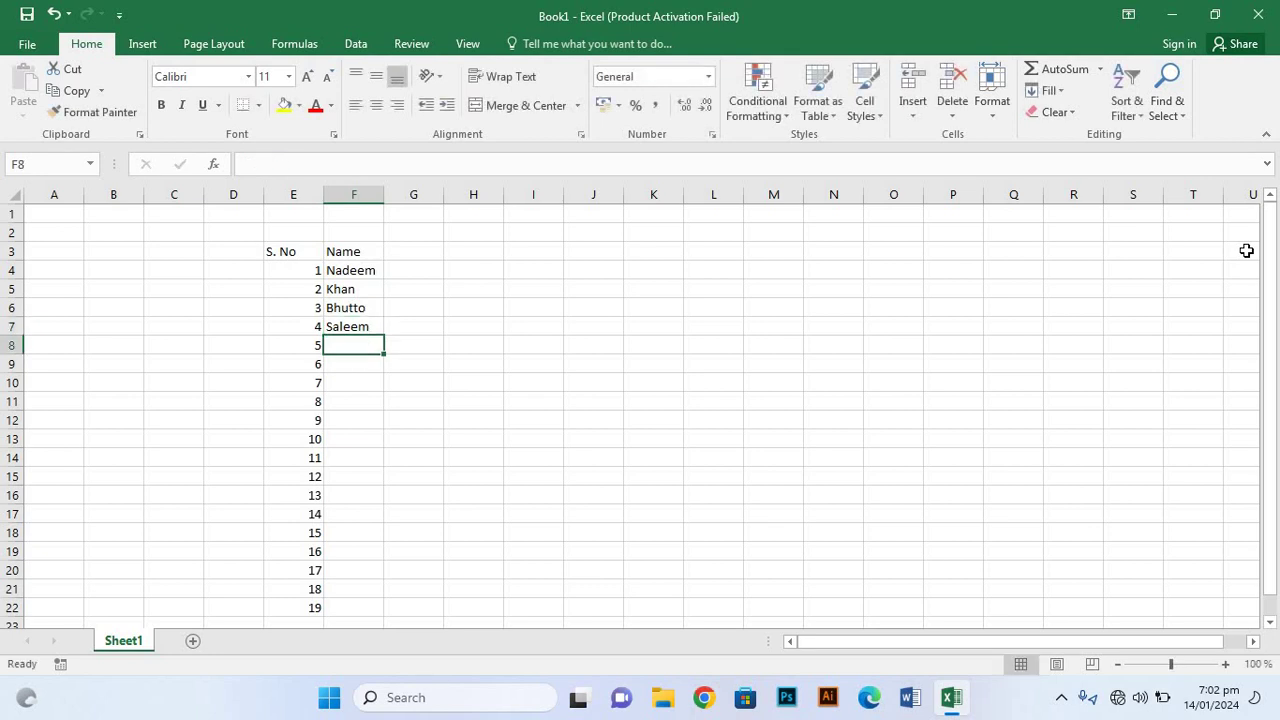
type("Imran")
key("Return")
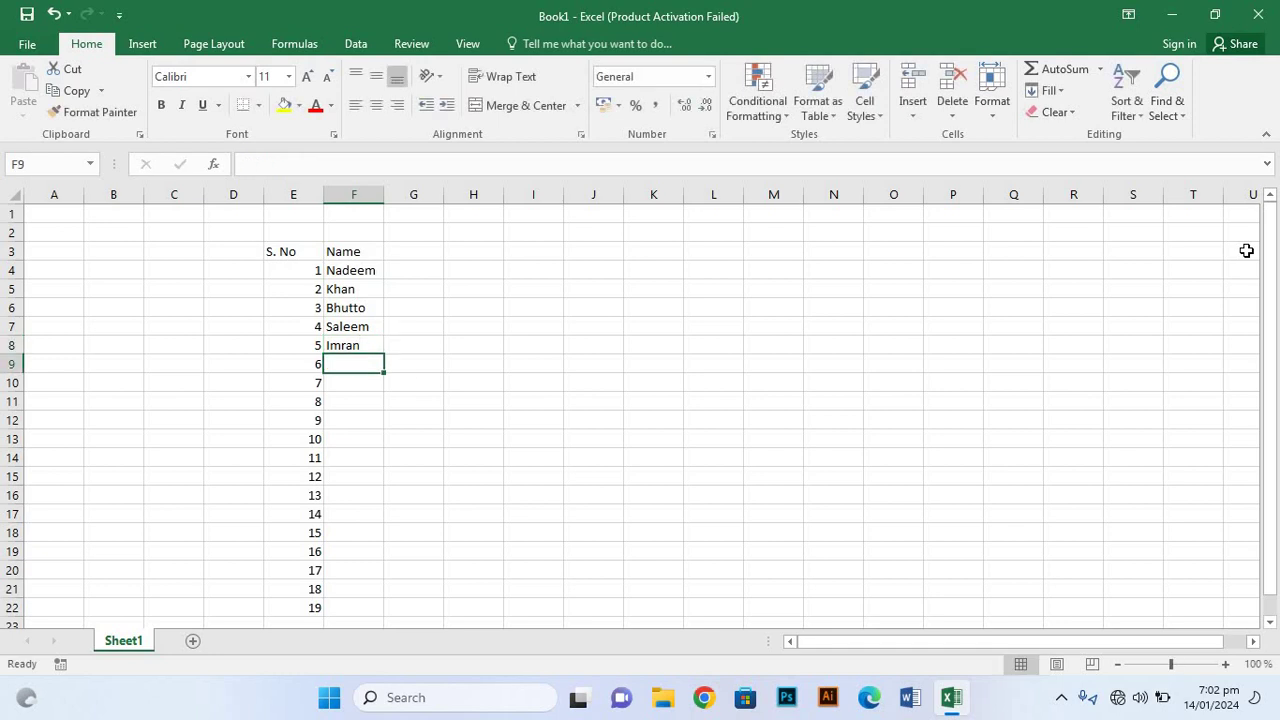
type("T")
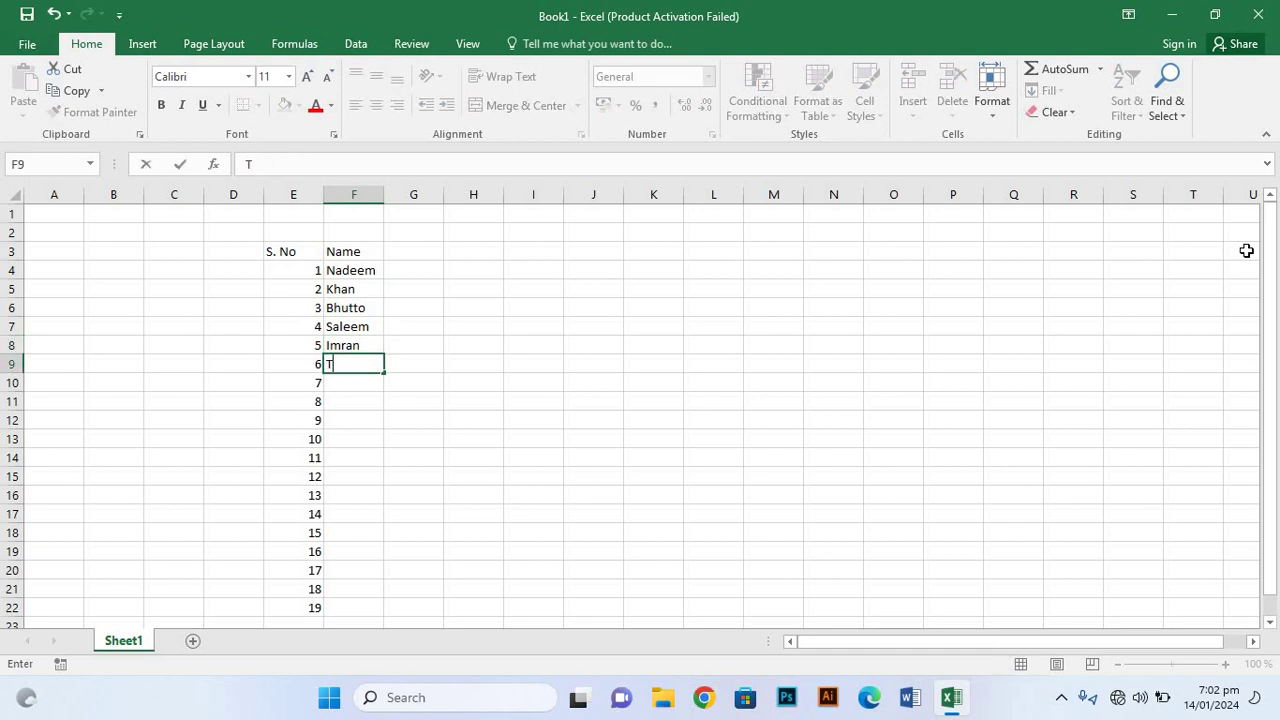
type("ha")
type("o")
key("BackSpace")
type("ao")
key("BackSpace")
type("ir")
key("Return")
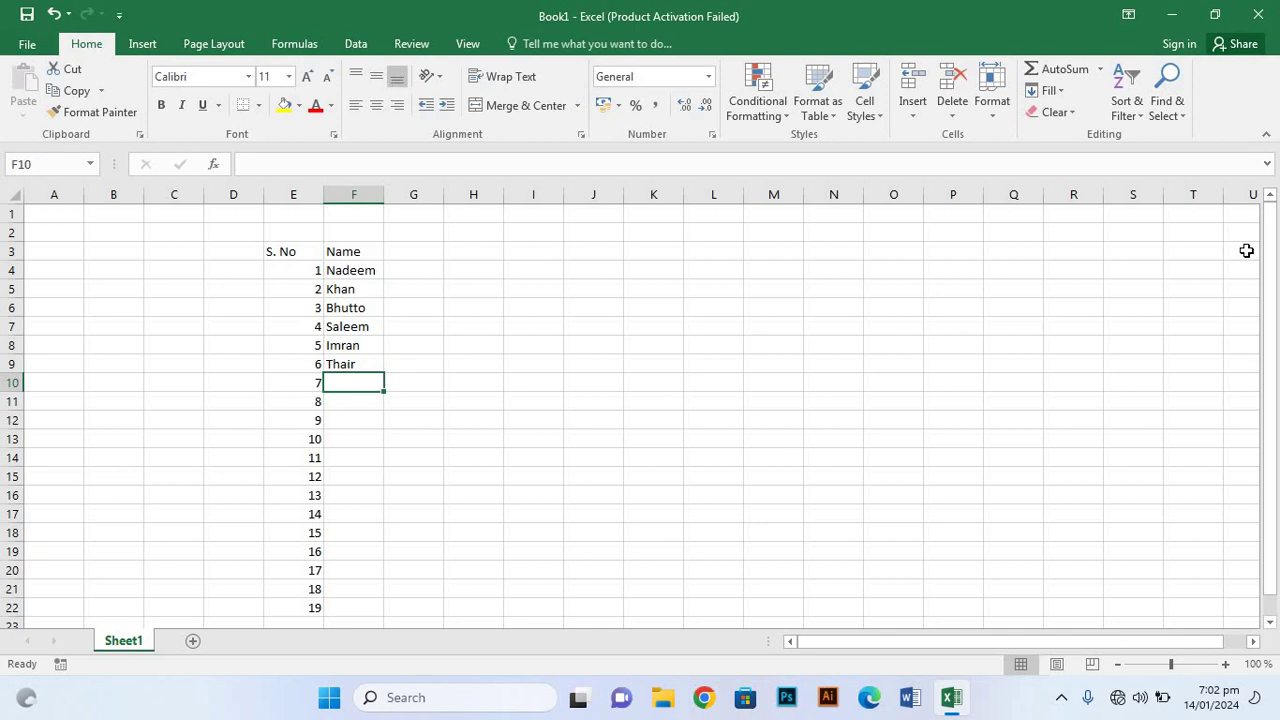
Step: Enter the names for F10 through F13
type("Zao")
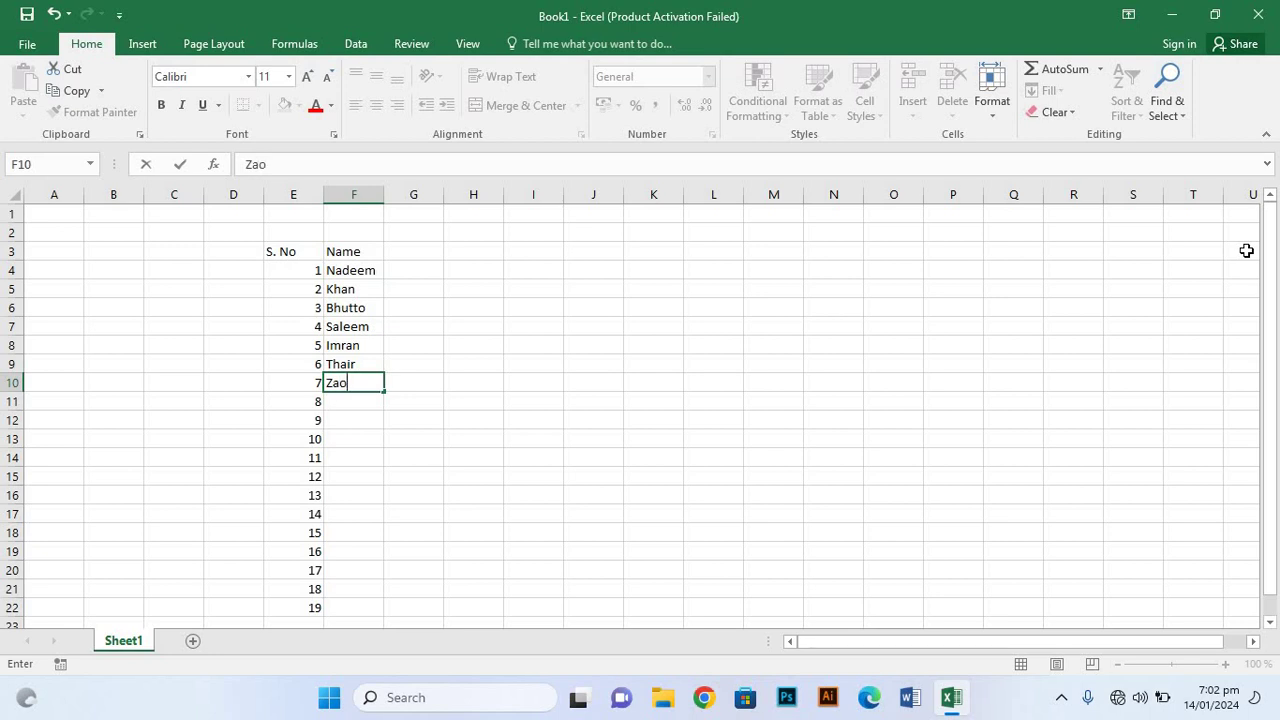
key("BackSpace")
type("ir")
key("Return")
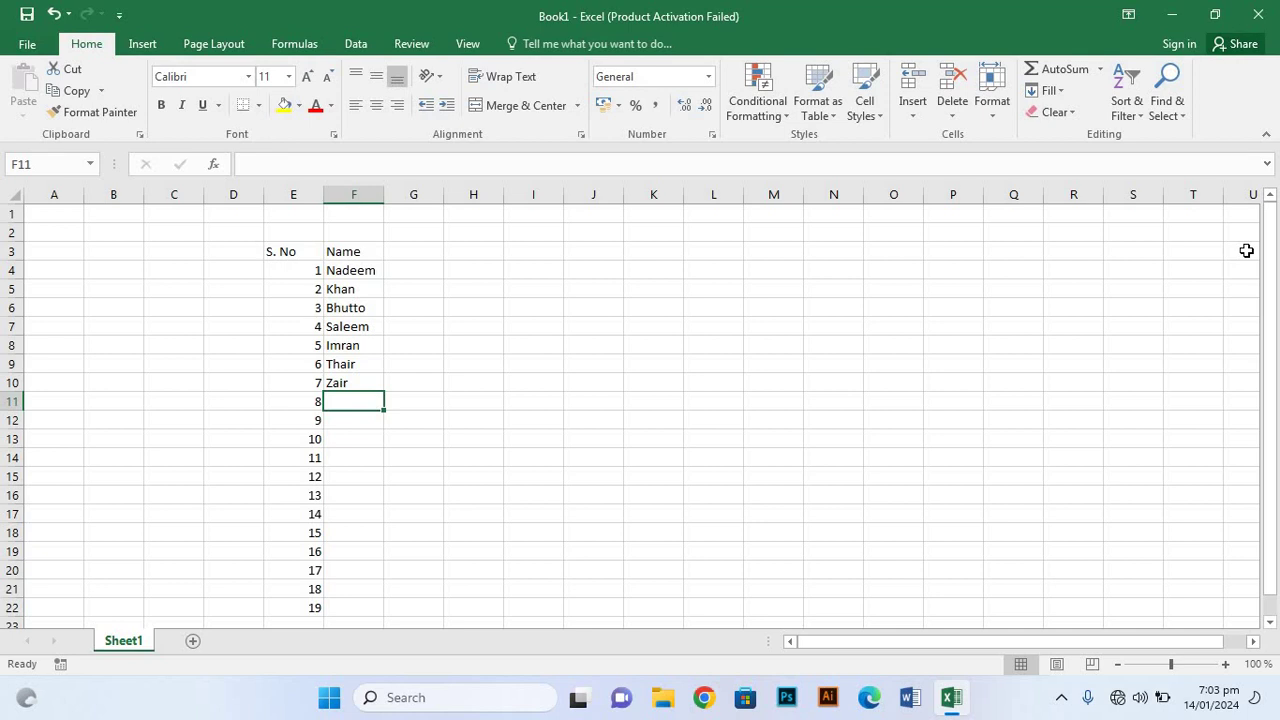
type("S")
type("a")
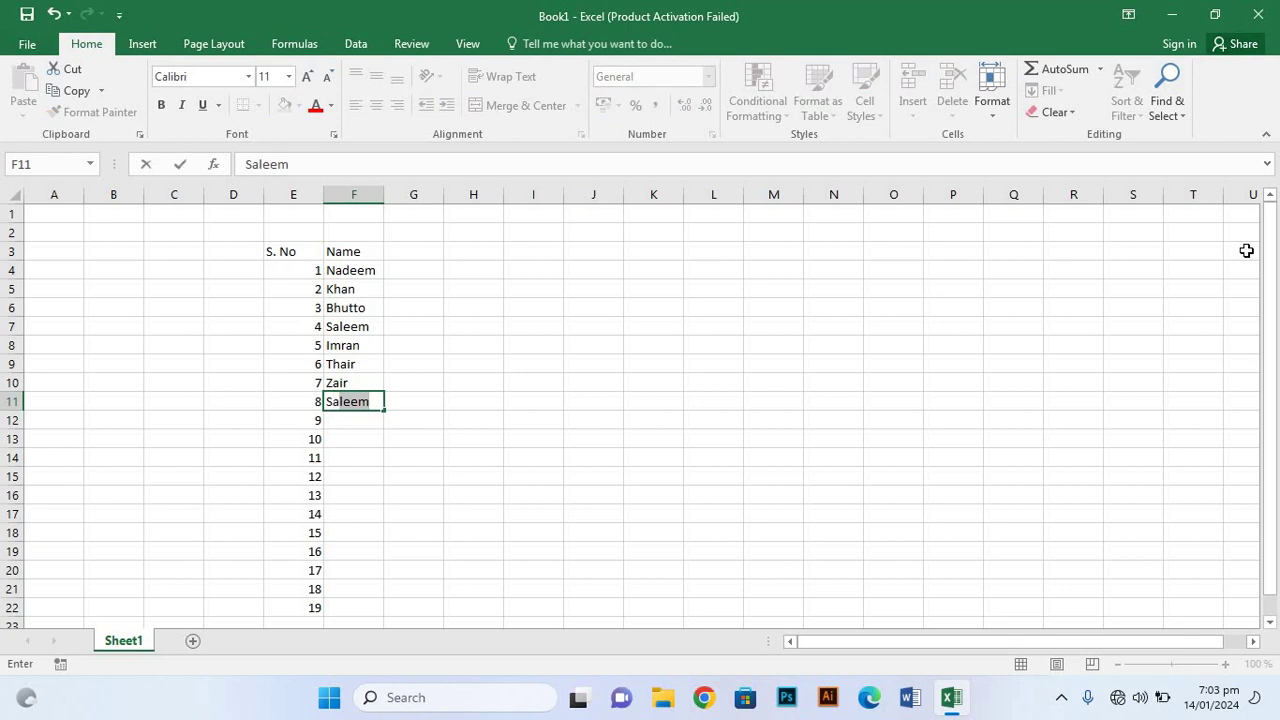
type("k")
key("BackSpace")
type("j")
type("aid")
key("Return")
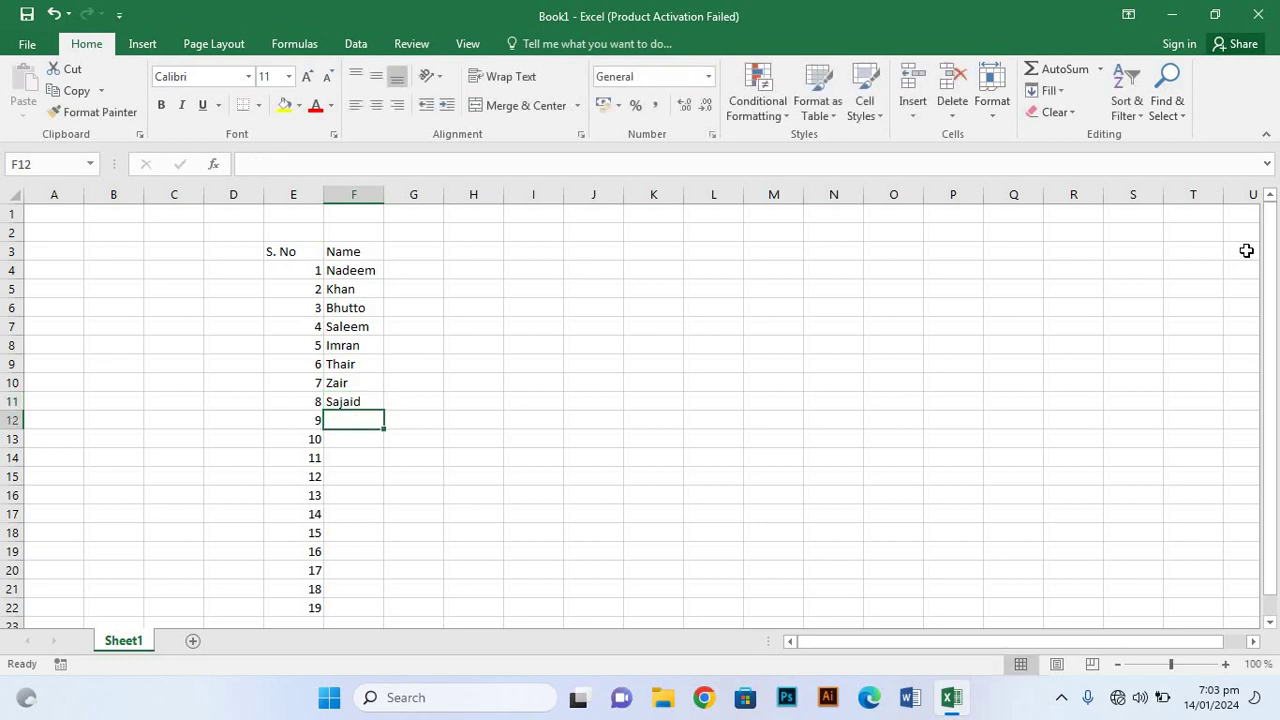
type("Q")
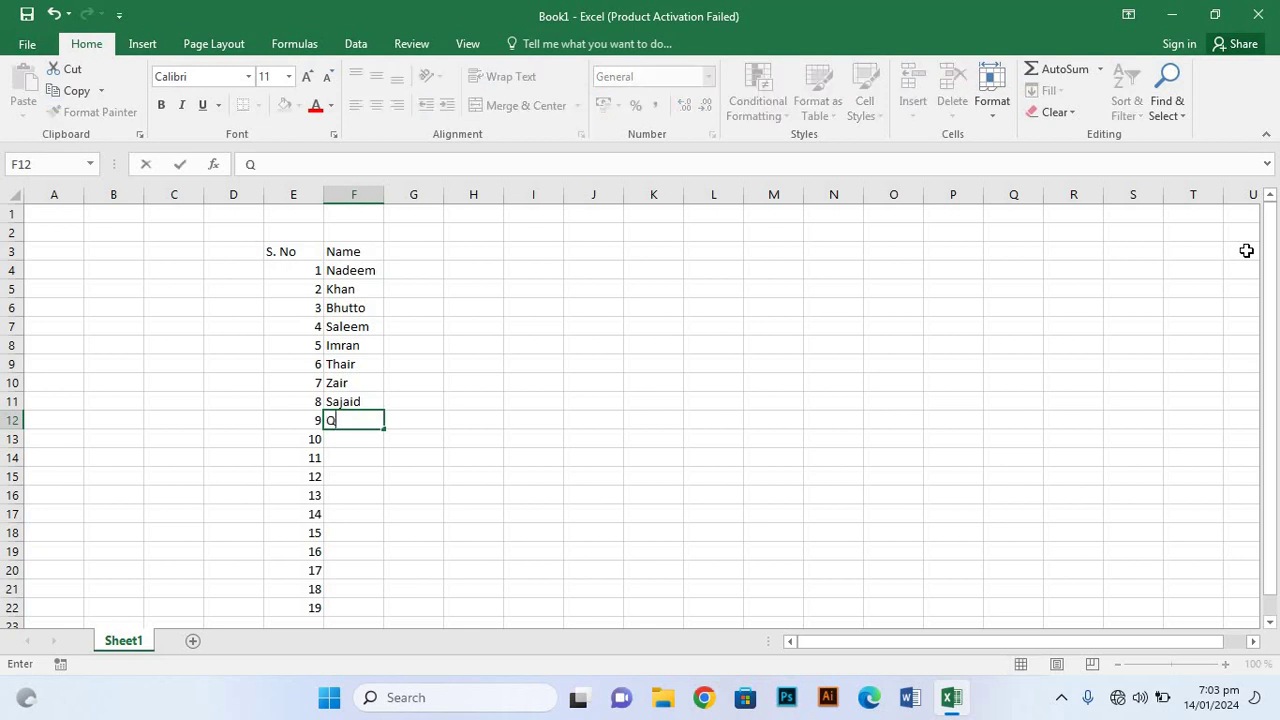
type("ueem")
key("Return")
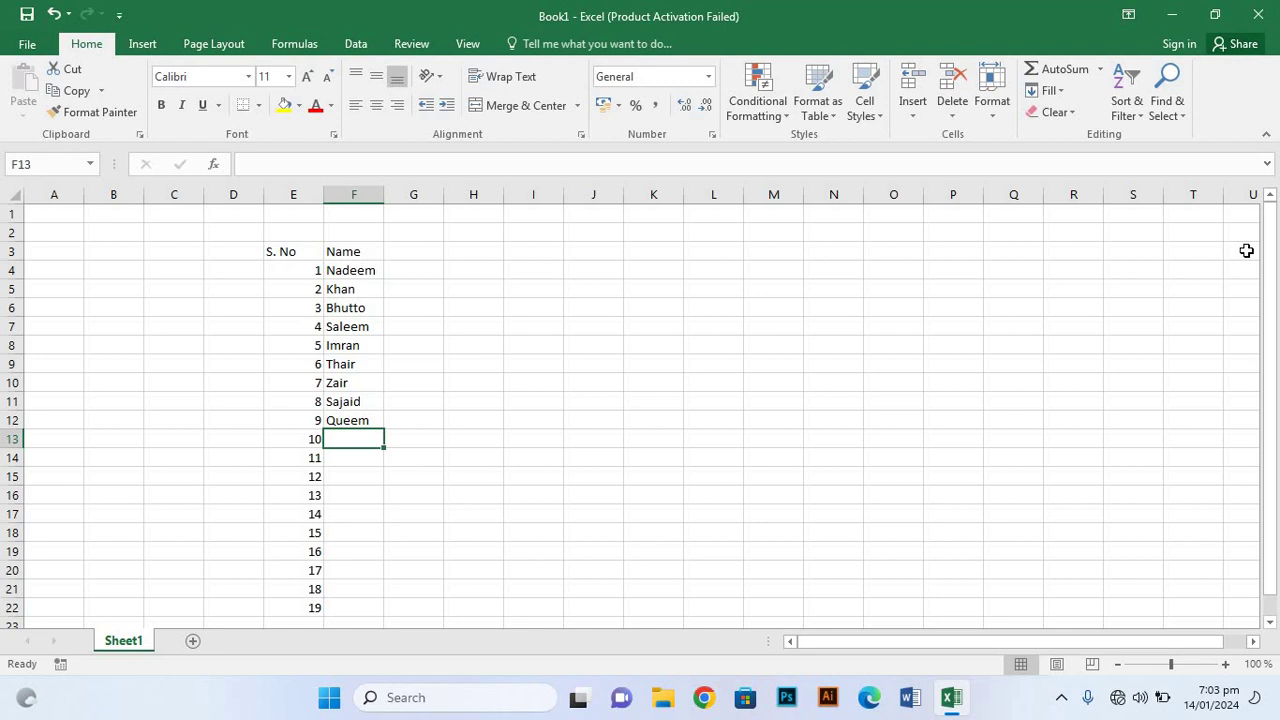
type("Sak")
key("BackSpace")
type("ja")
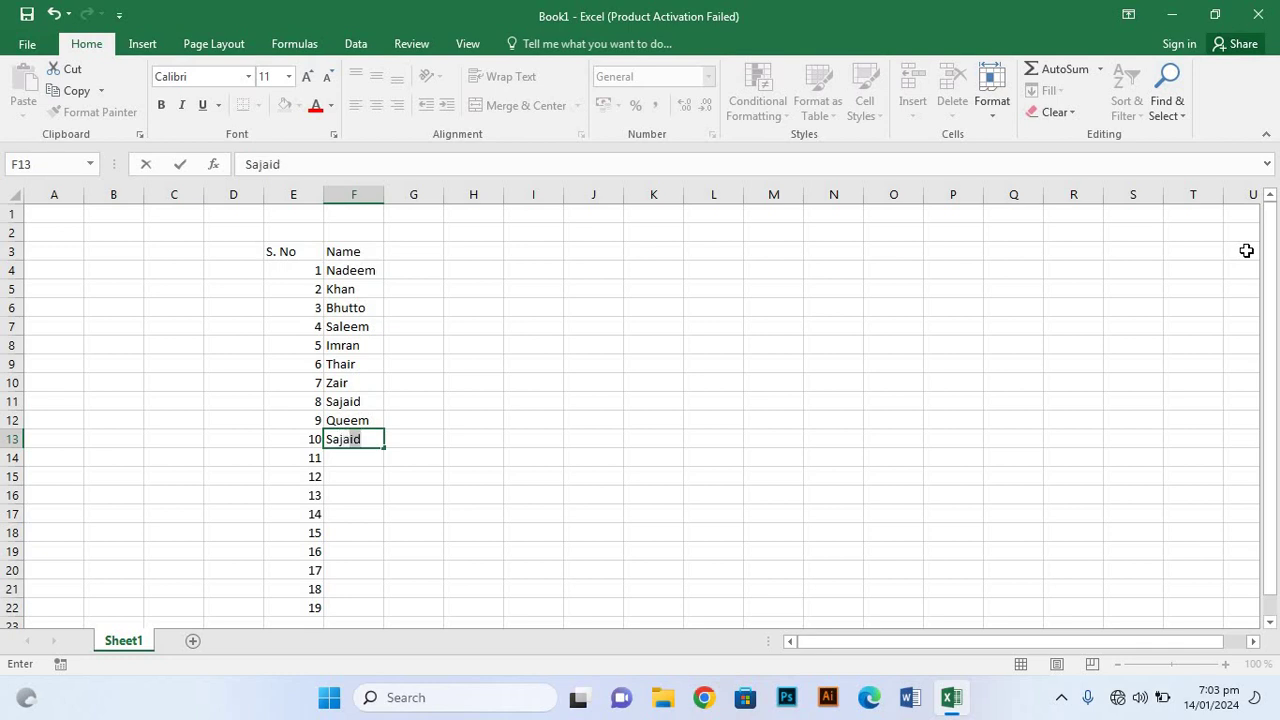
type("n")
key("Return")
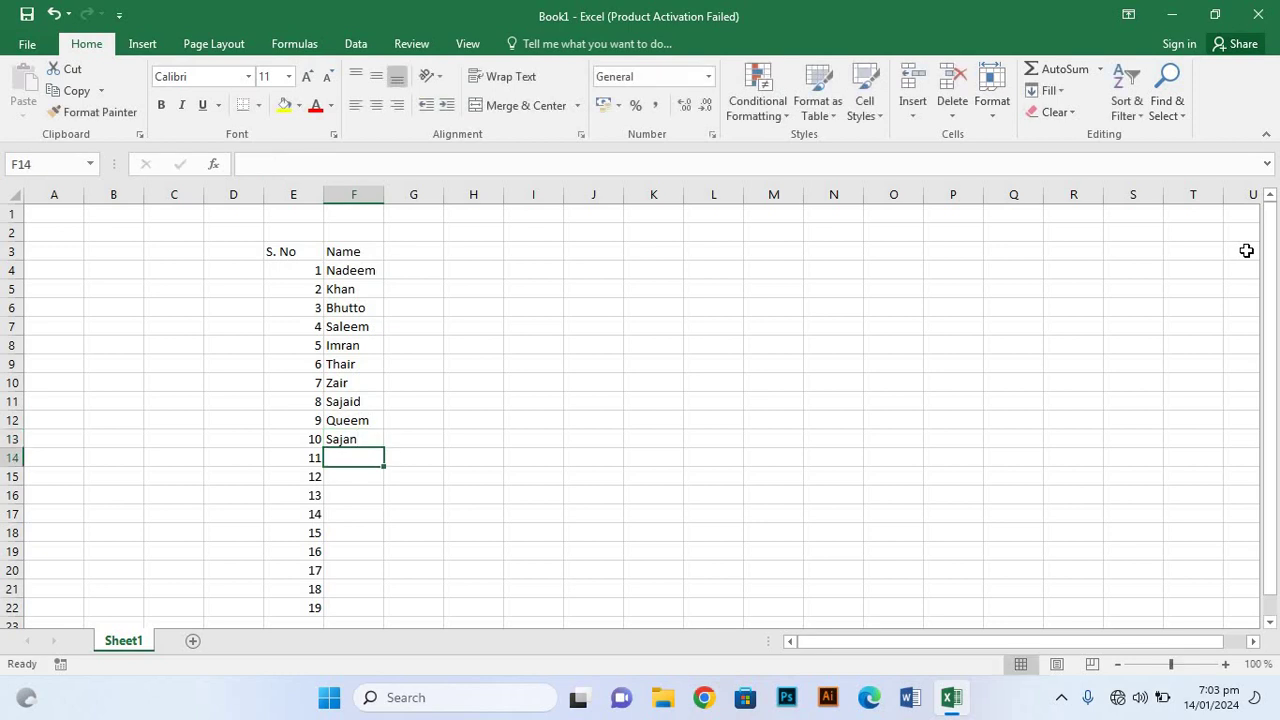
Step: Enter the name in F14 and begin the name in F15
type("Ha")
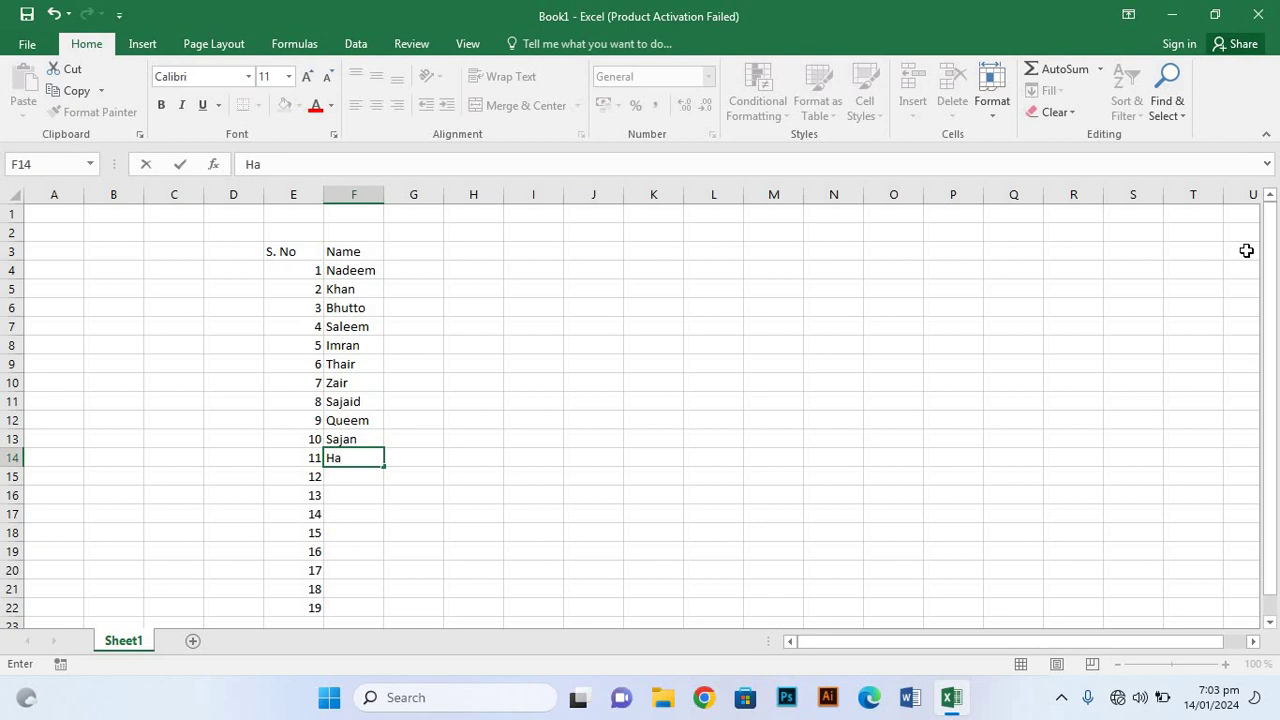
type("bo")
key("BackSpace")
type("in")
key("BackSpace")
type("b")
key("Return")
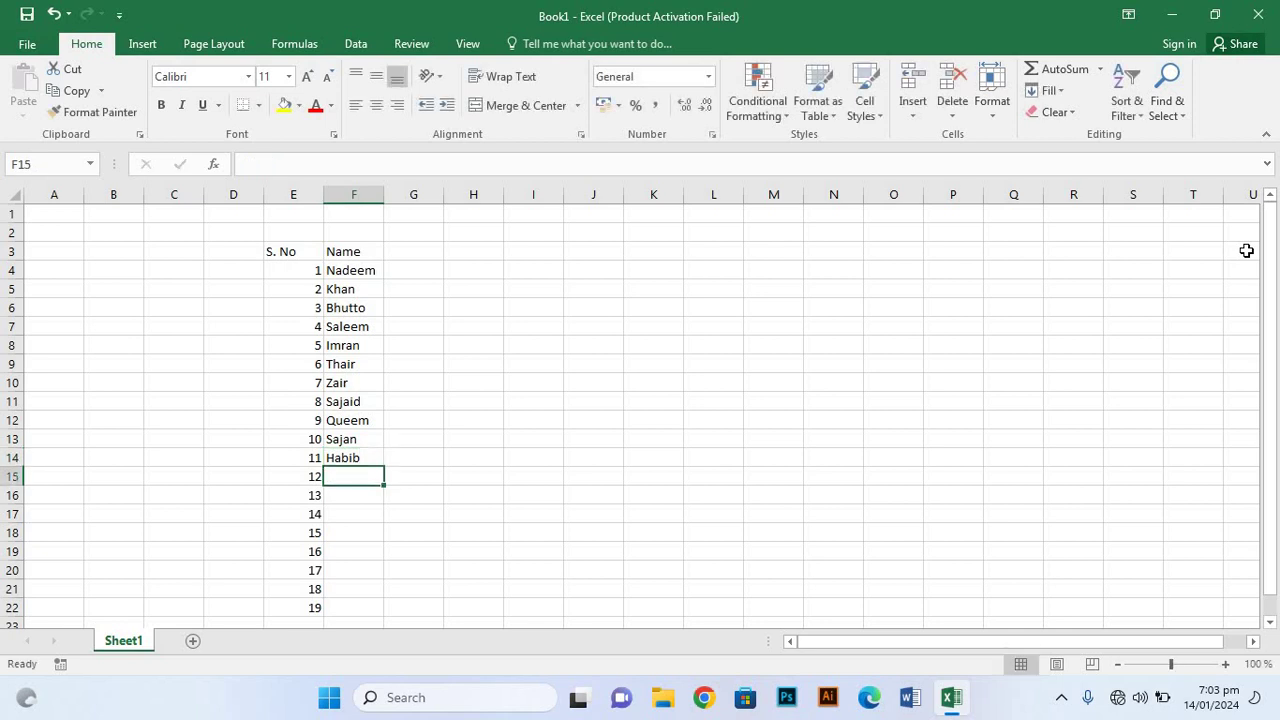
type("A")
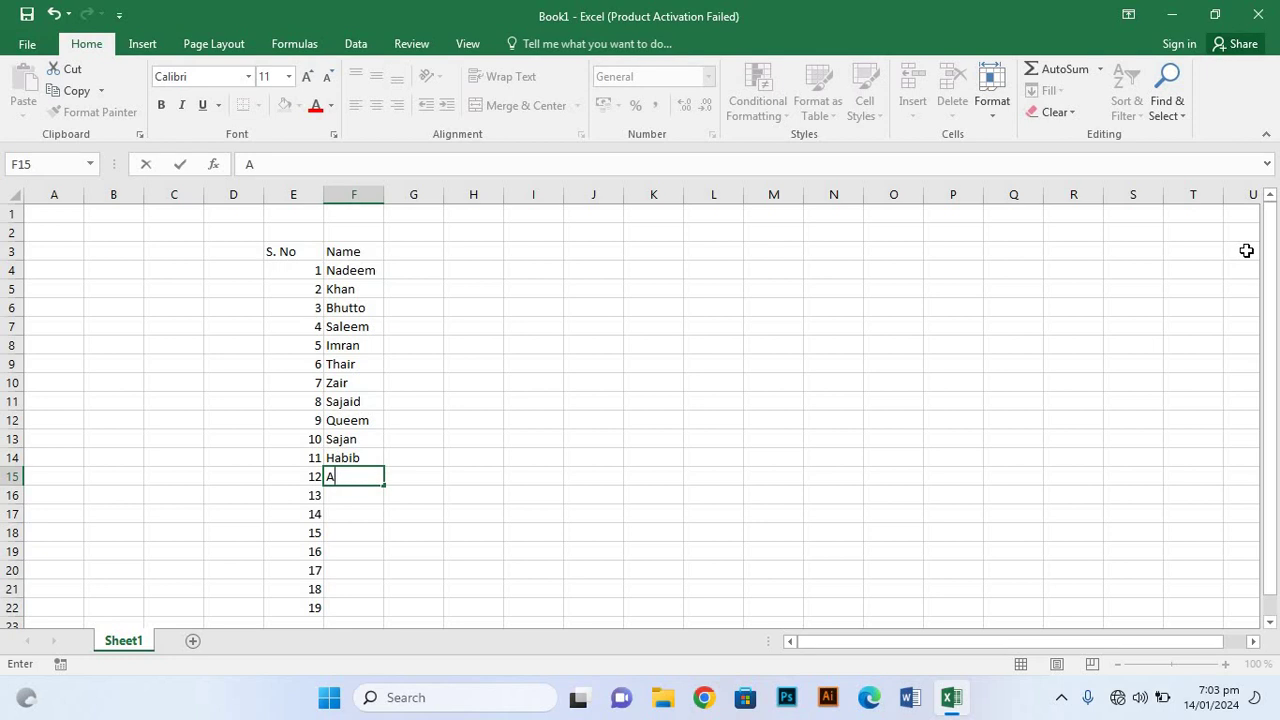
key("BackSpace")
type("Sa")
type("g")
key("BackSpace")
Step: Enter the people's names in F15 and F16, fixing the typos
type("ho")
key("BackSpace")
type("ik")
key("BackSpace")
type("l")
key("Return")
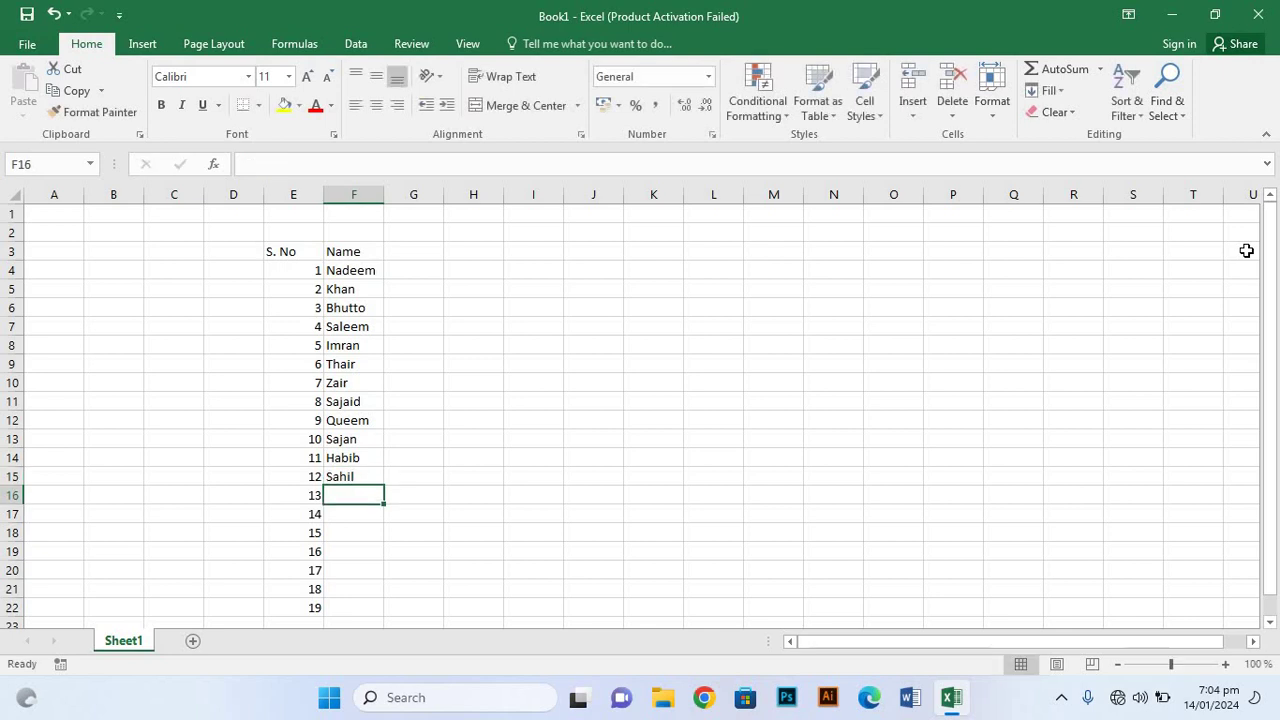
type("R")
type("w")
key("BackSpace")
type("t")
key("BackSpace")
type("as")
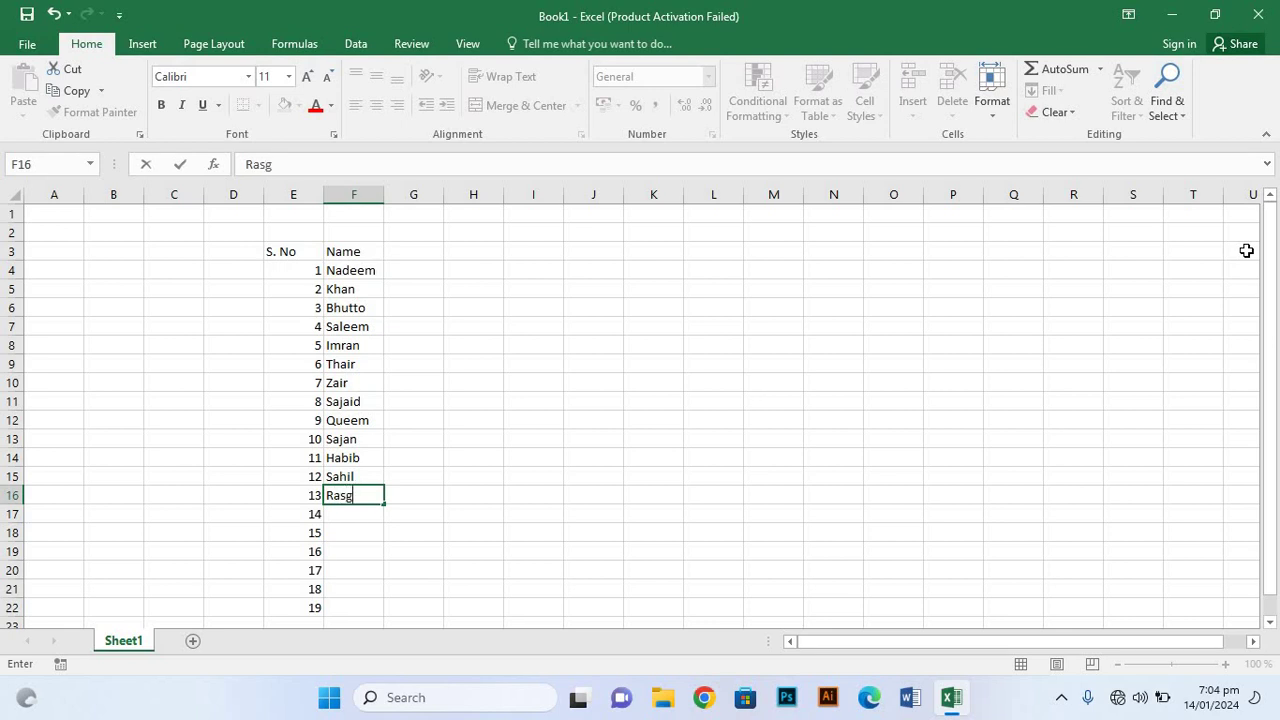
type("heed")
key("Return")
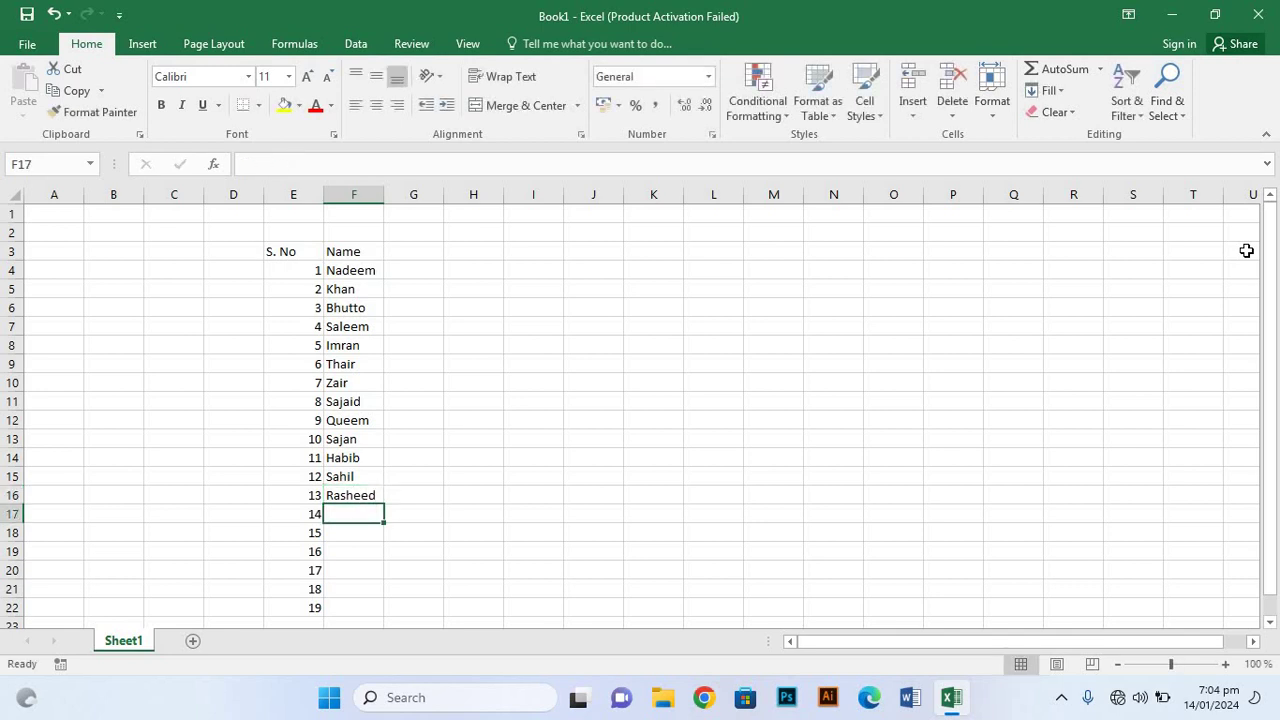
Step: Enter the names for F17 and F18, correcting the misspellings
type("K")
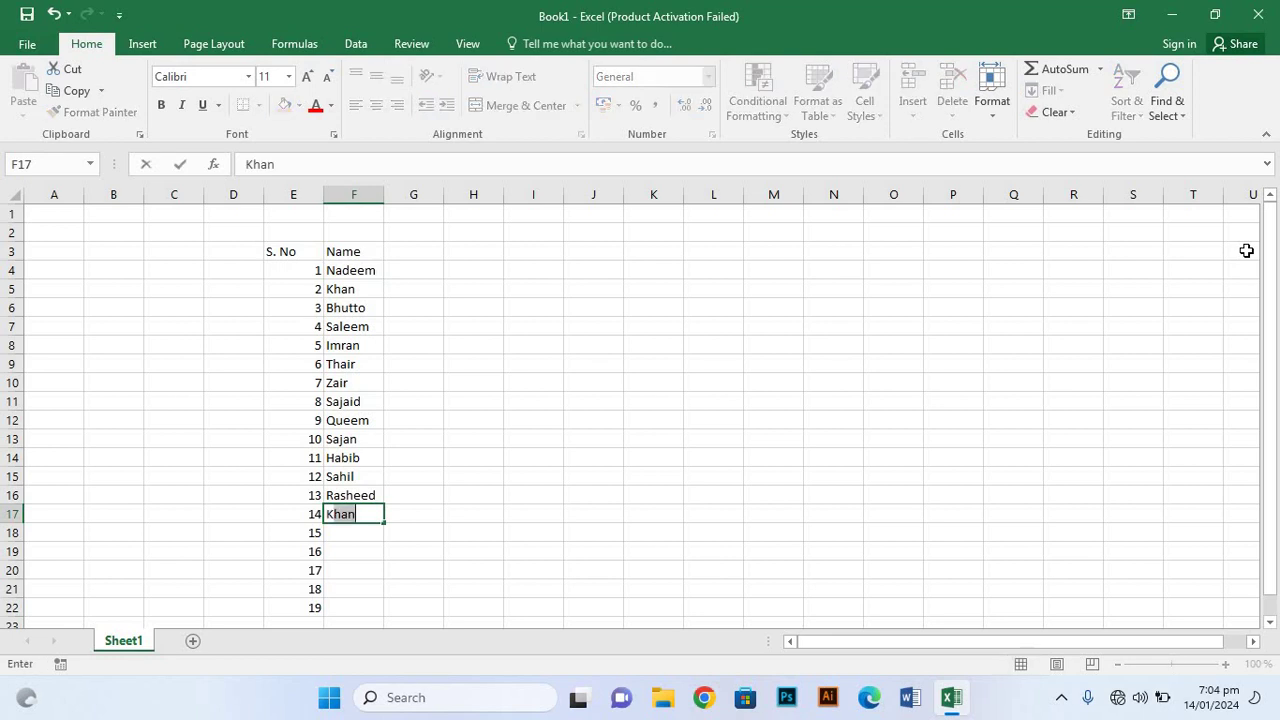
type("aleem")
key("Return")
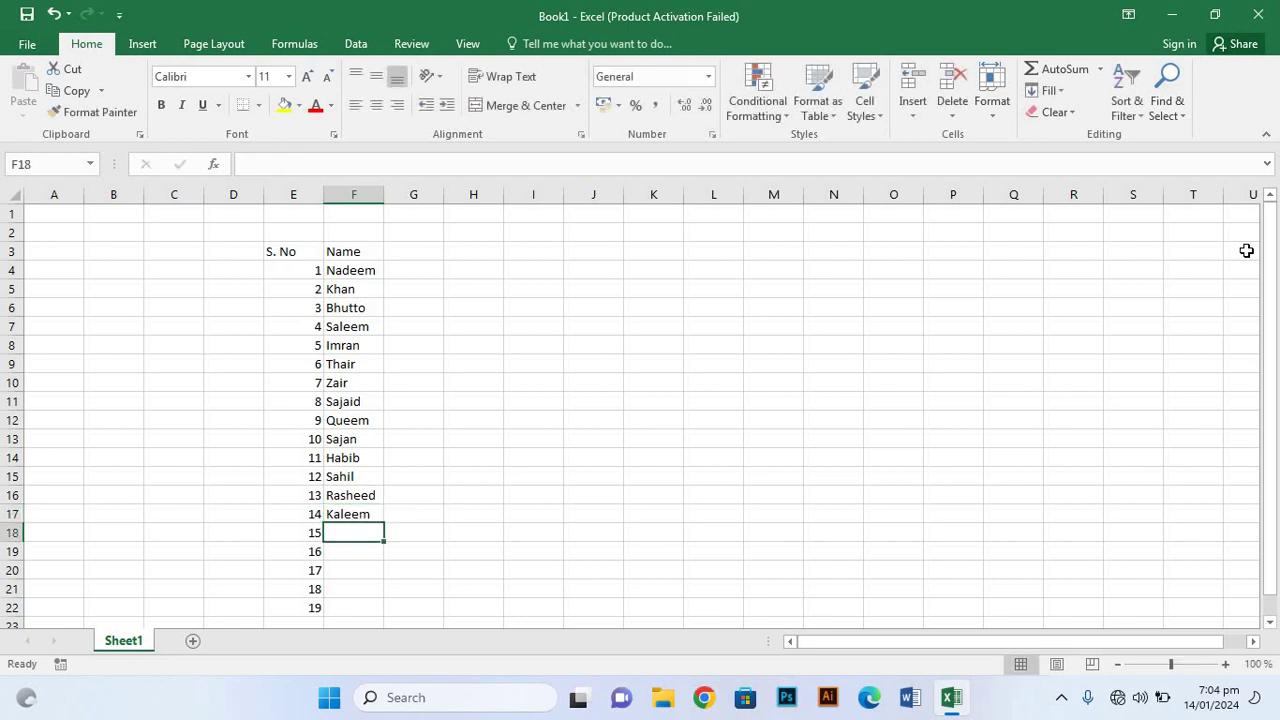
type("Hamad")
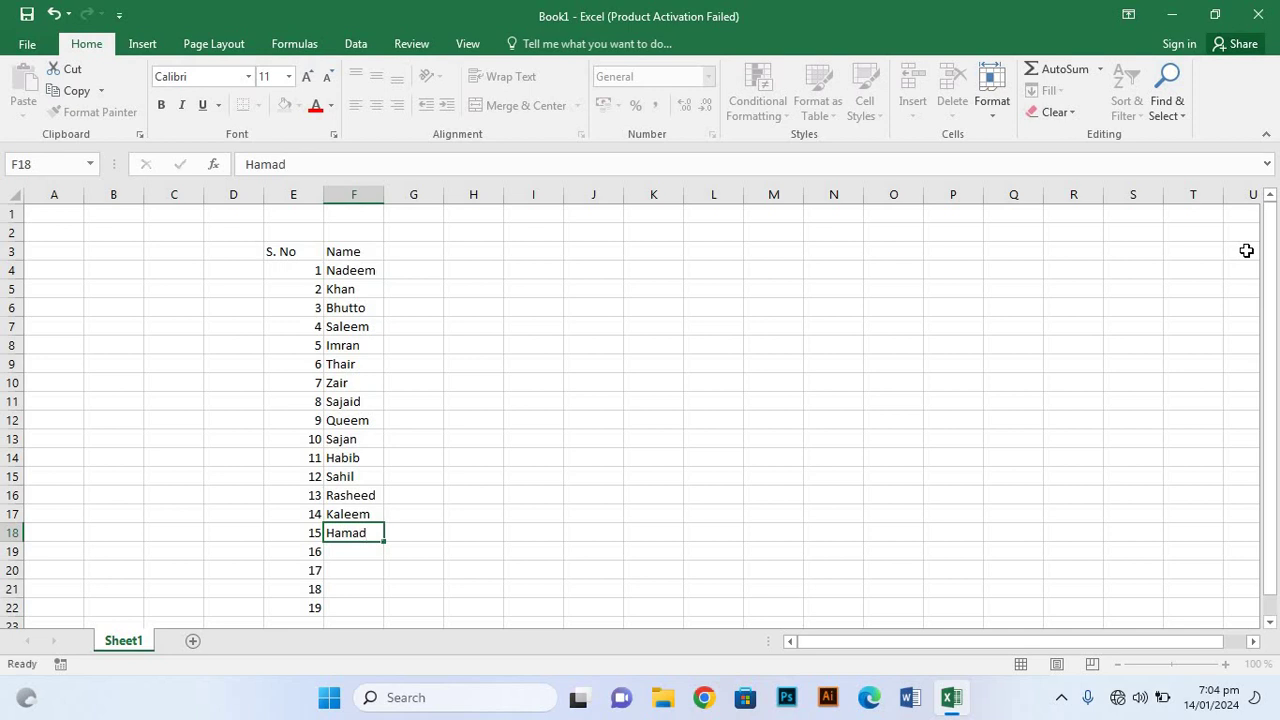
key("Return")
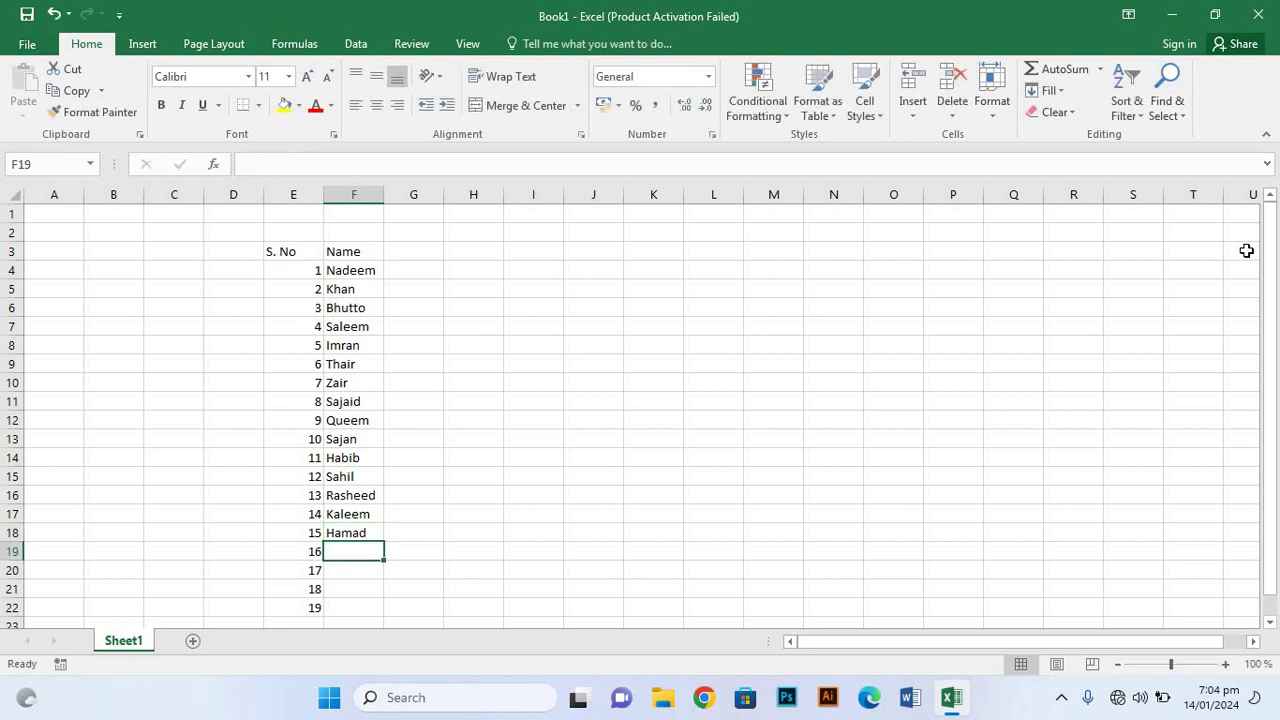
Step: Enter the names for F19 and row 20
type("Umaw")
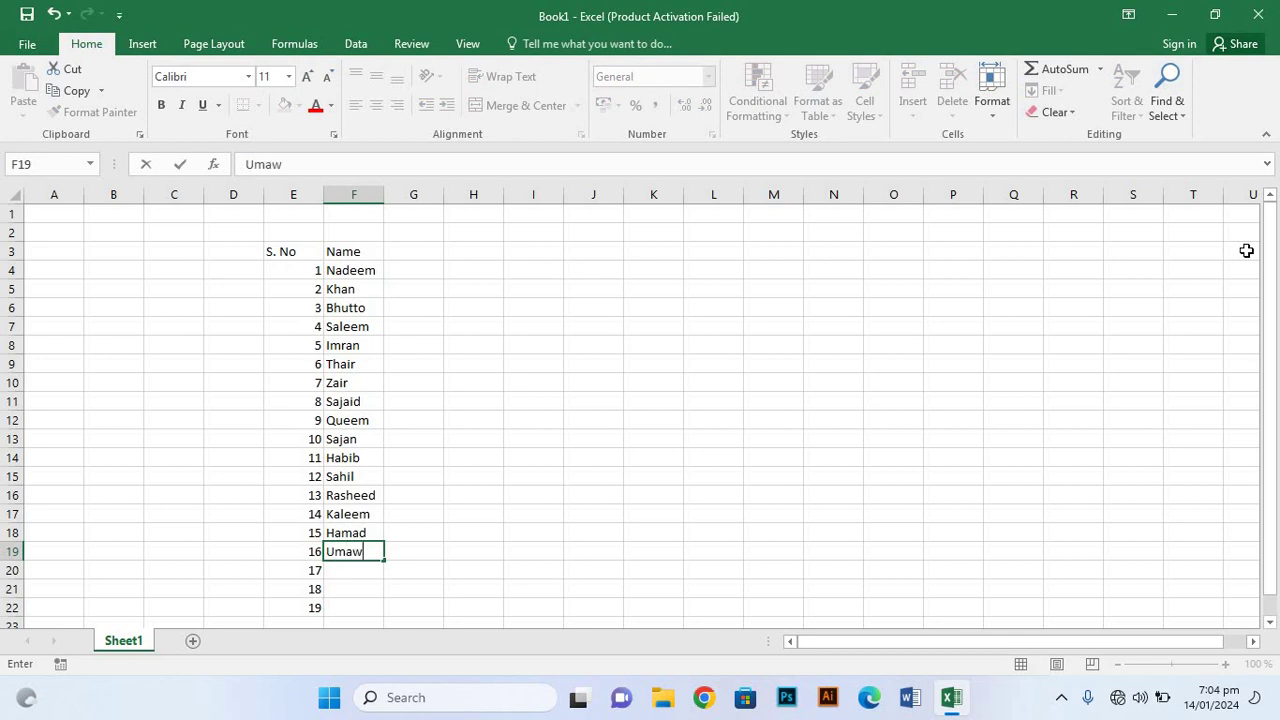
key("BackSpace")
type("r")
key("Return")
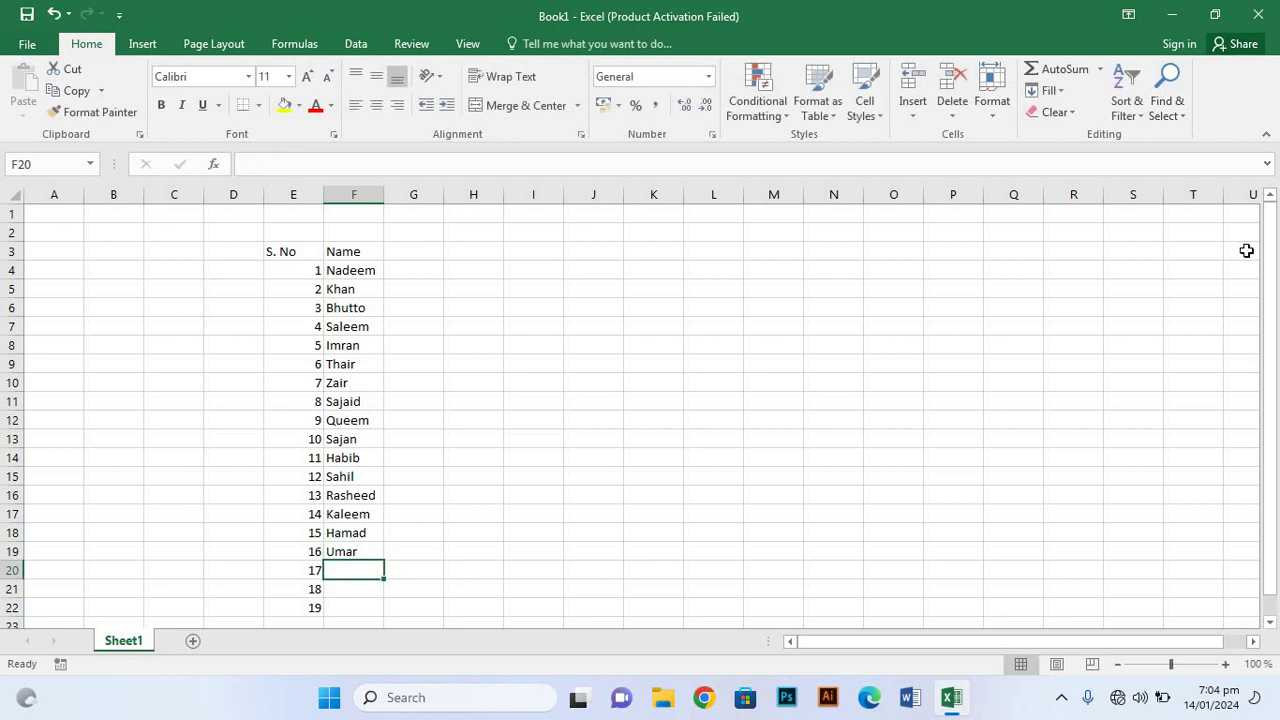
type("Na")
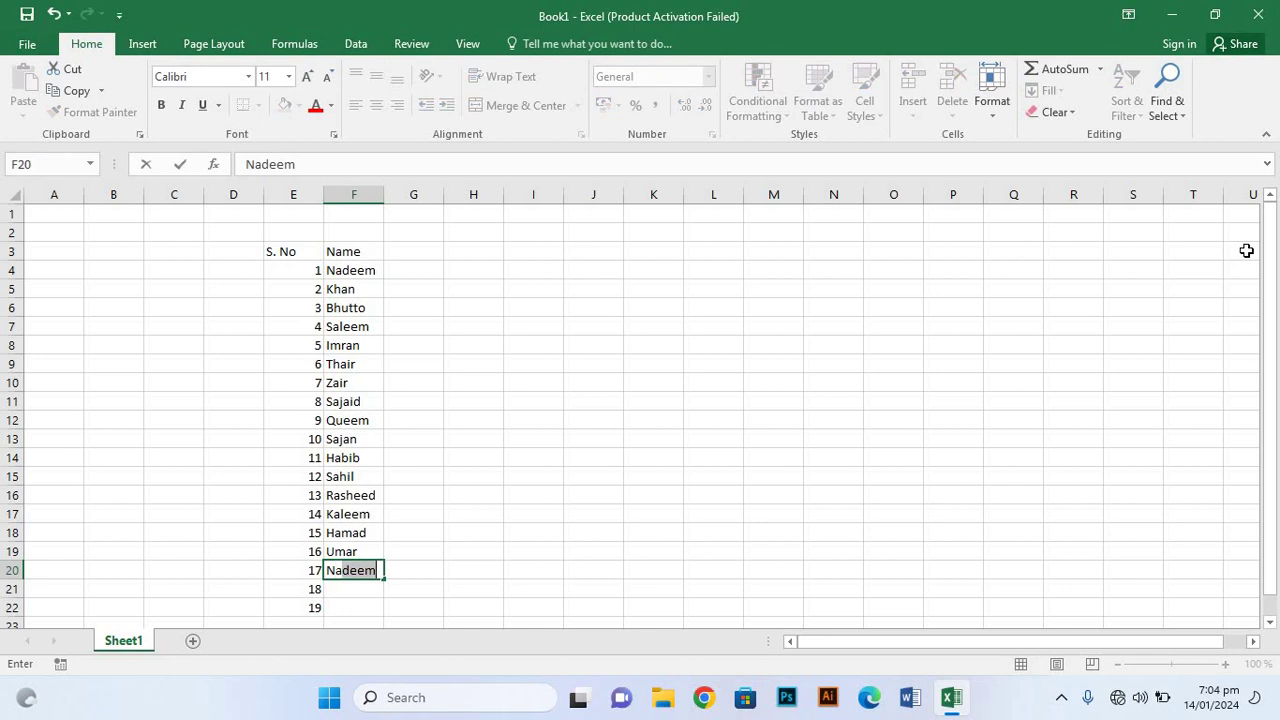
type("x")
key("BackSpace")
type("zw")
key("BackSpace")
type("eer")
key("Return")
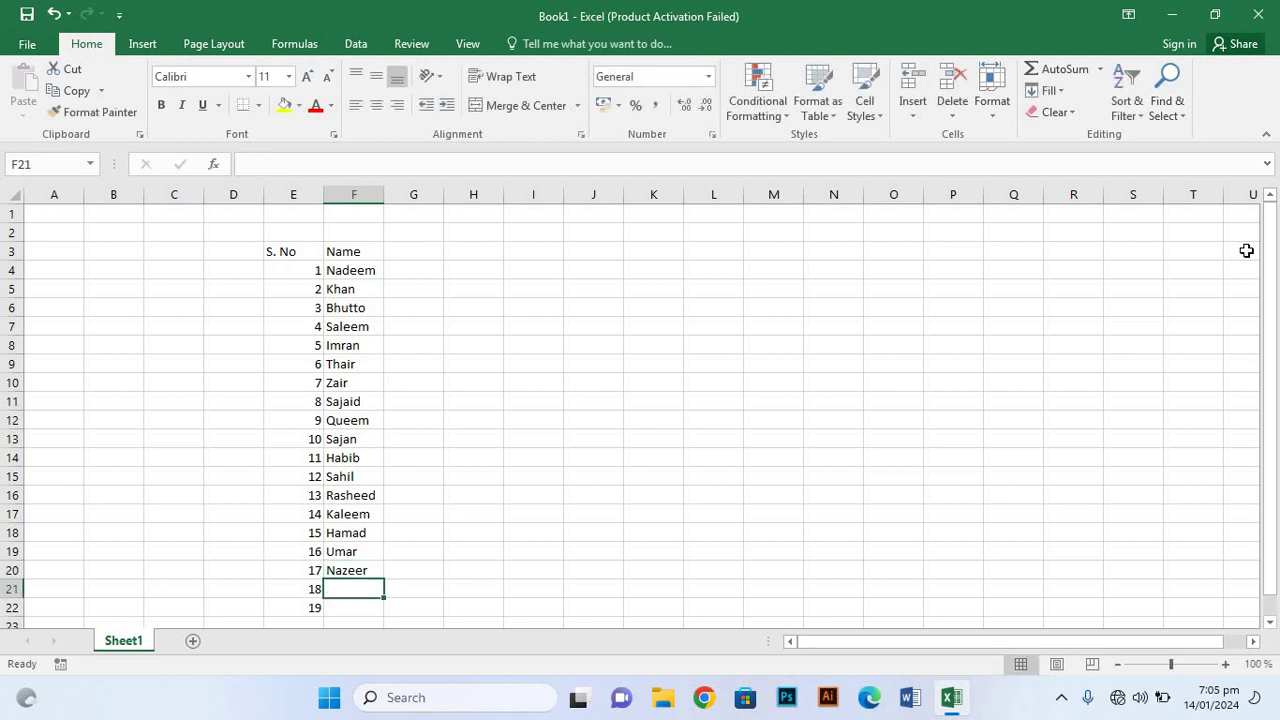
Step: Add the last names in rows 21 and 22 to complete the Name column
type("Aa")
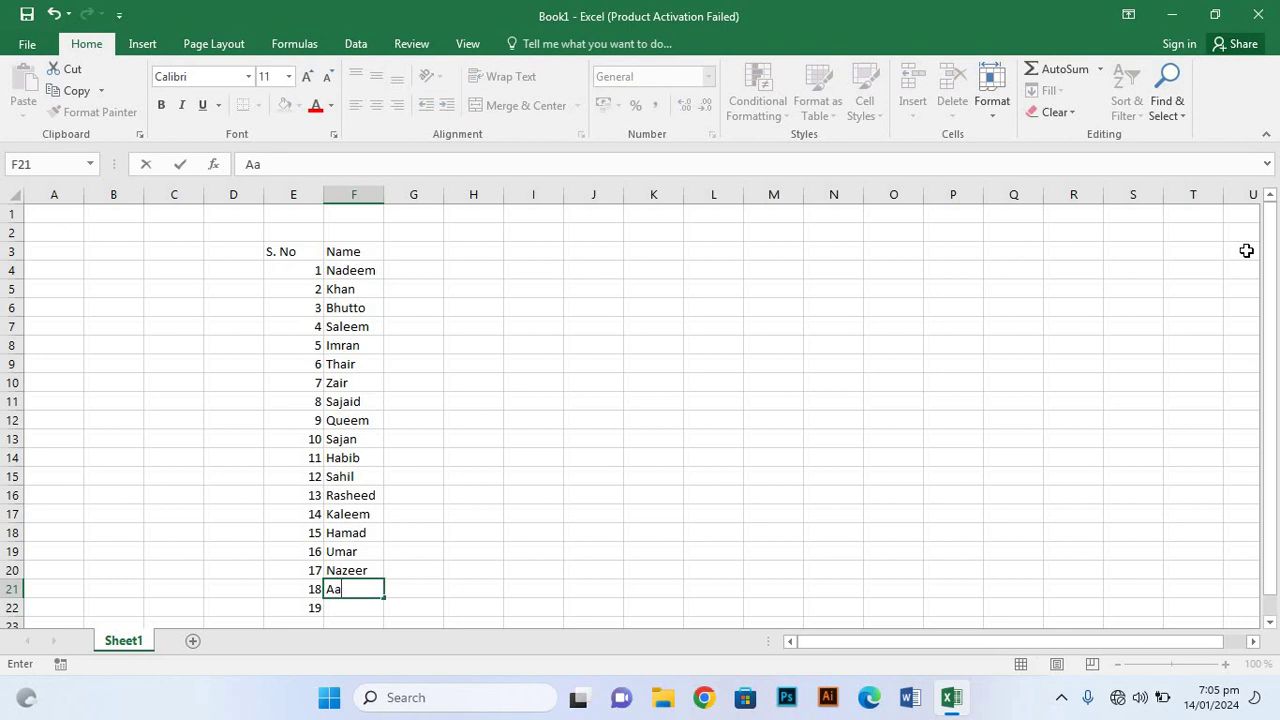
type("mir")
key("Return")
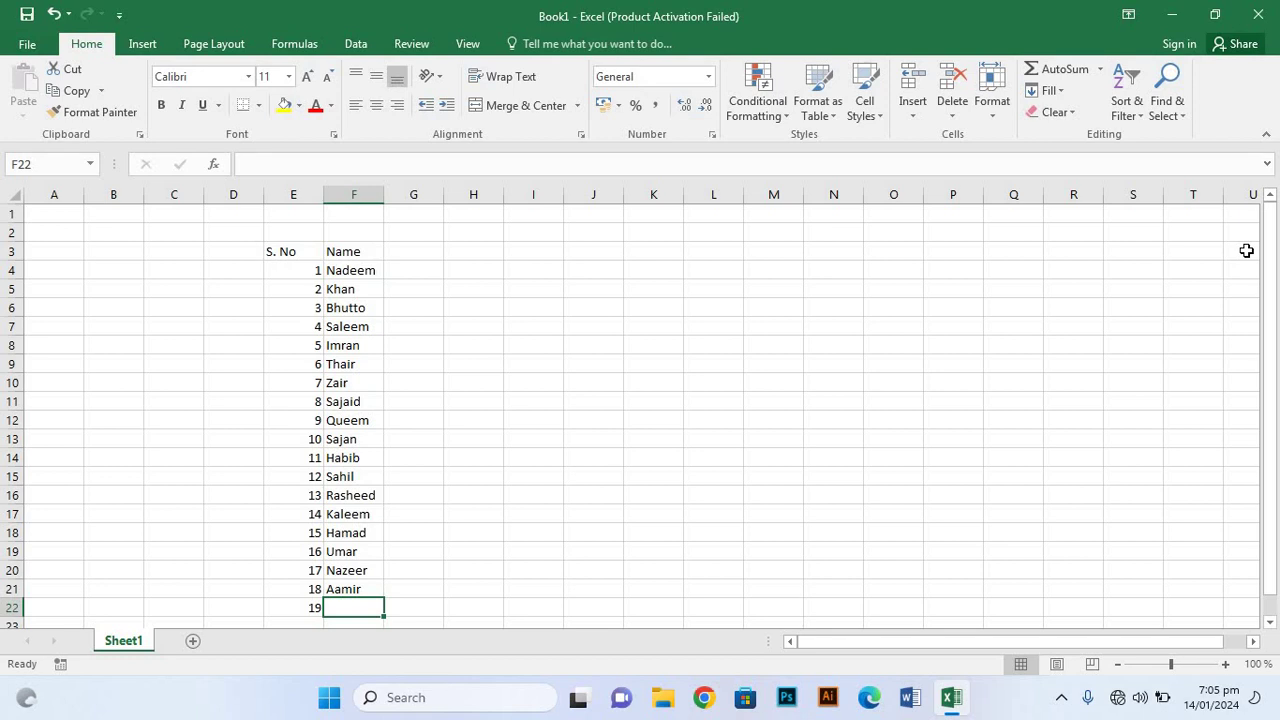
type("Ali")
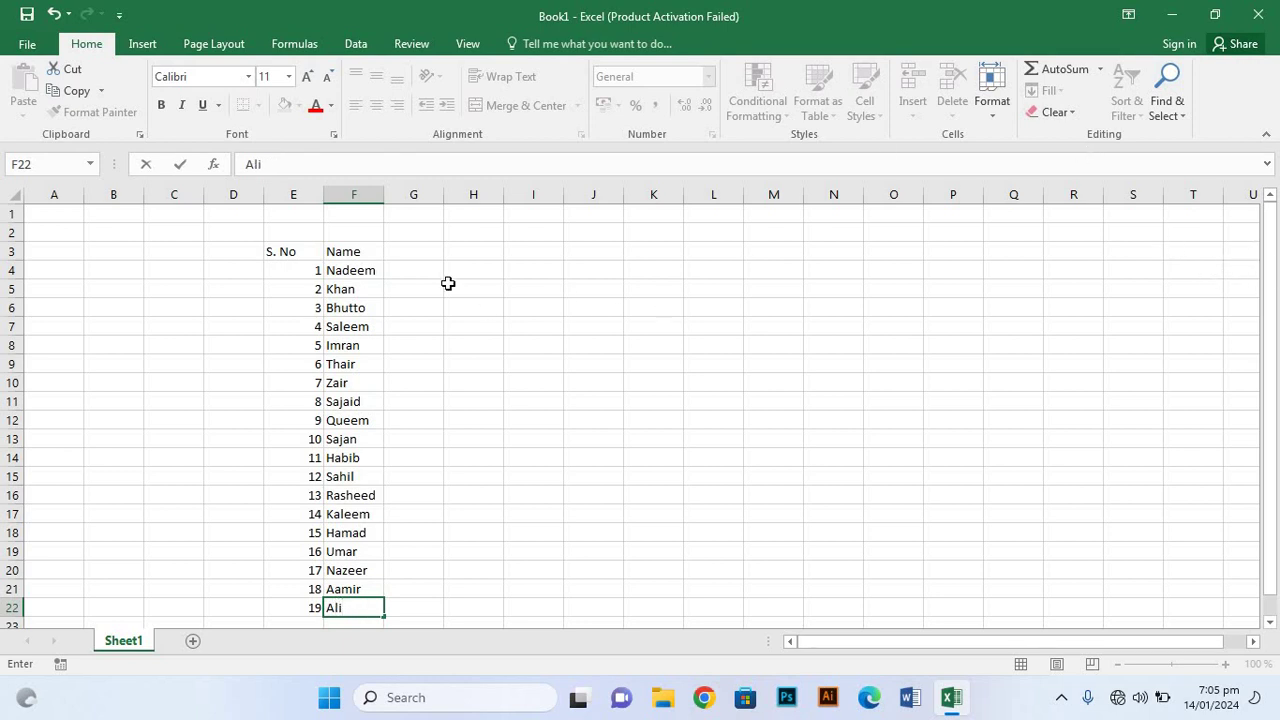
left_click(426, 254)
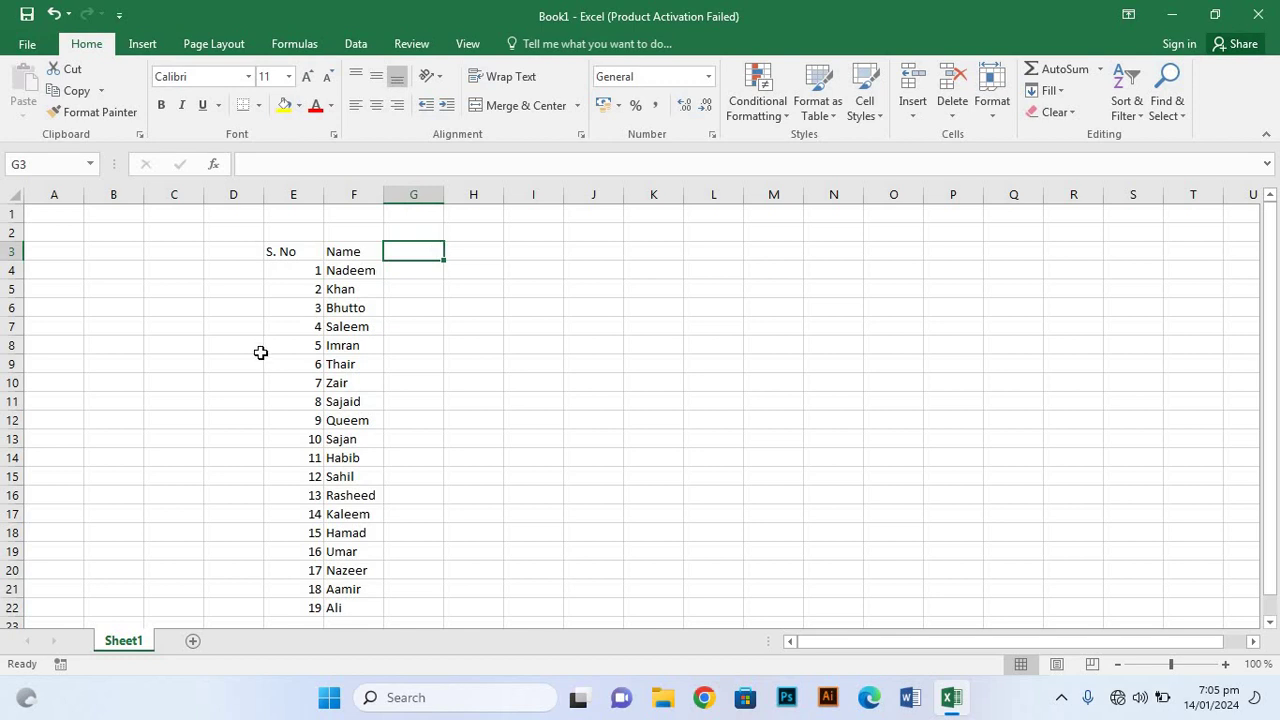
Step: Put the heading City in G3
type("Cie")
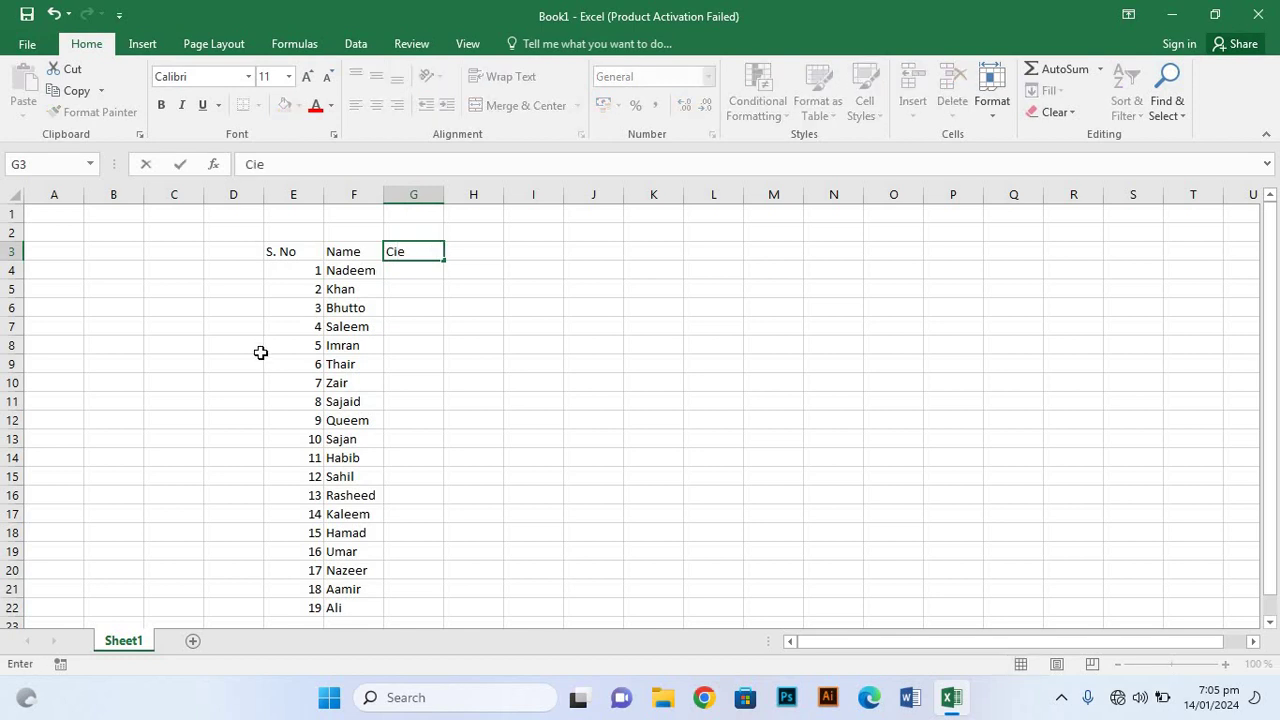
key("BackSpace")
type("r")
key("BackSpace")
type("ty")
key("Return")
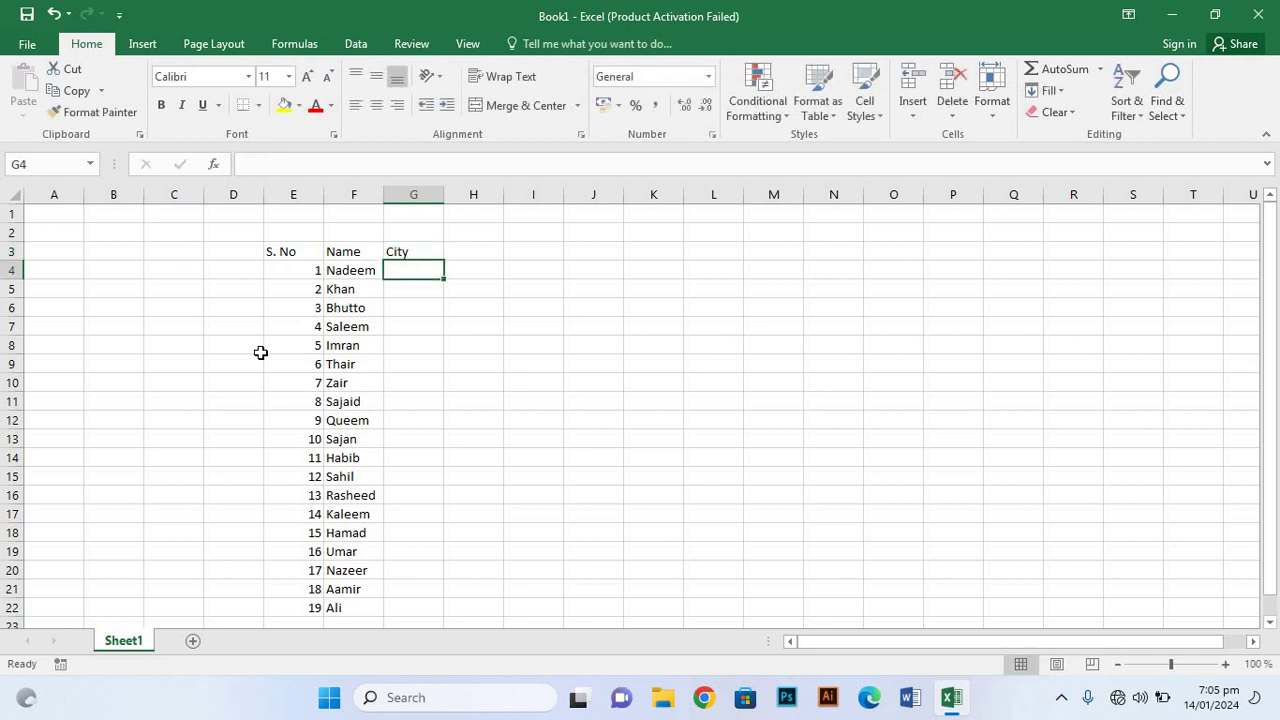
Step: Enter Karachi as the first city in G4
type("K")
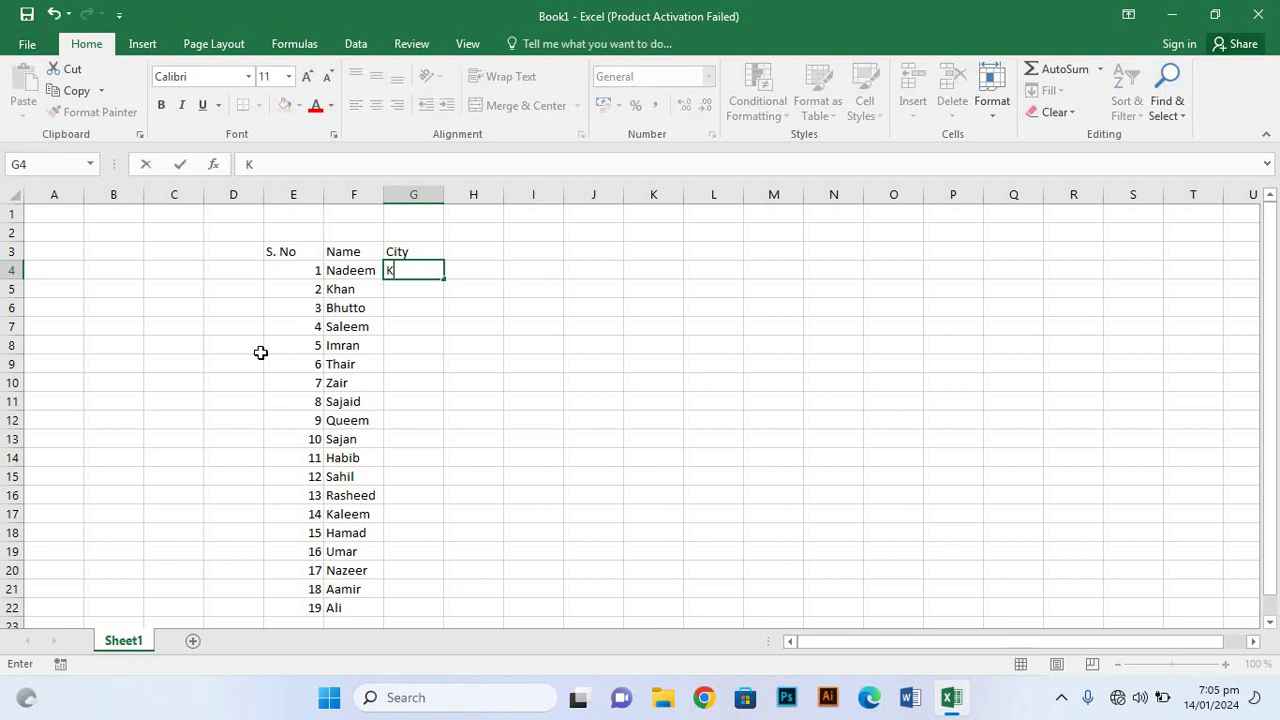
type("a")
type("r")
key("BackSpace")
type("ra")
type("d")
key("BackSpace")
type("f")
key("BackSpace")
type("cf")
key("BackSpace")
type("g")
key("BackSpace")
type("hi")
key("Return")
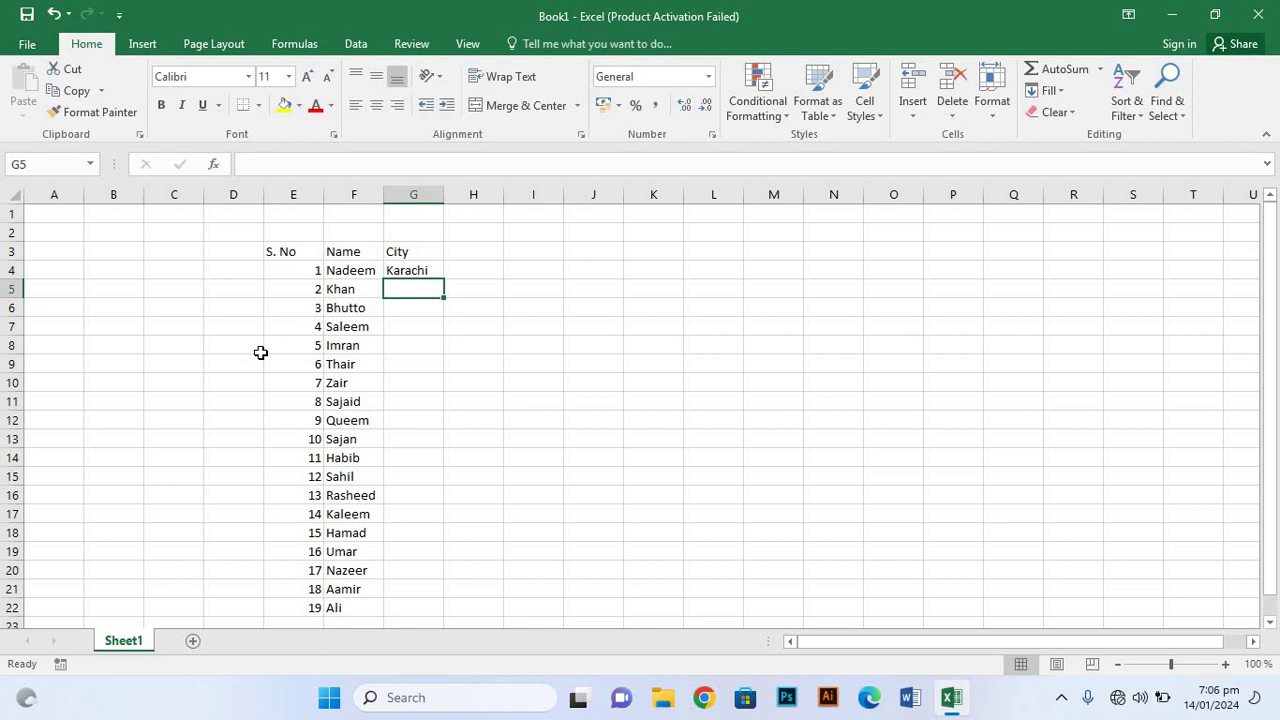
Step: Enter Larkana as the second city in G5
type("L")
type("ah")
key("BackSpace")
type("rks")
key("BackSpace")
type("a")
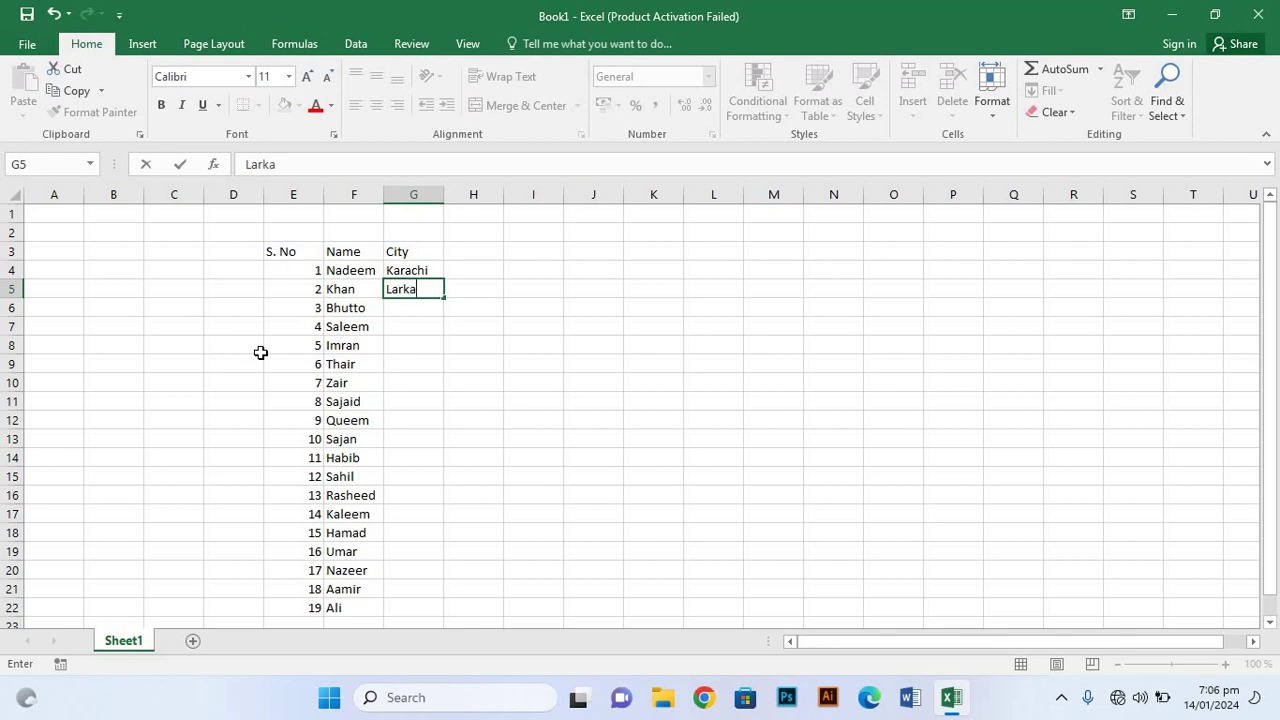
type(" na")
key("Return")
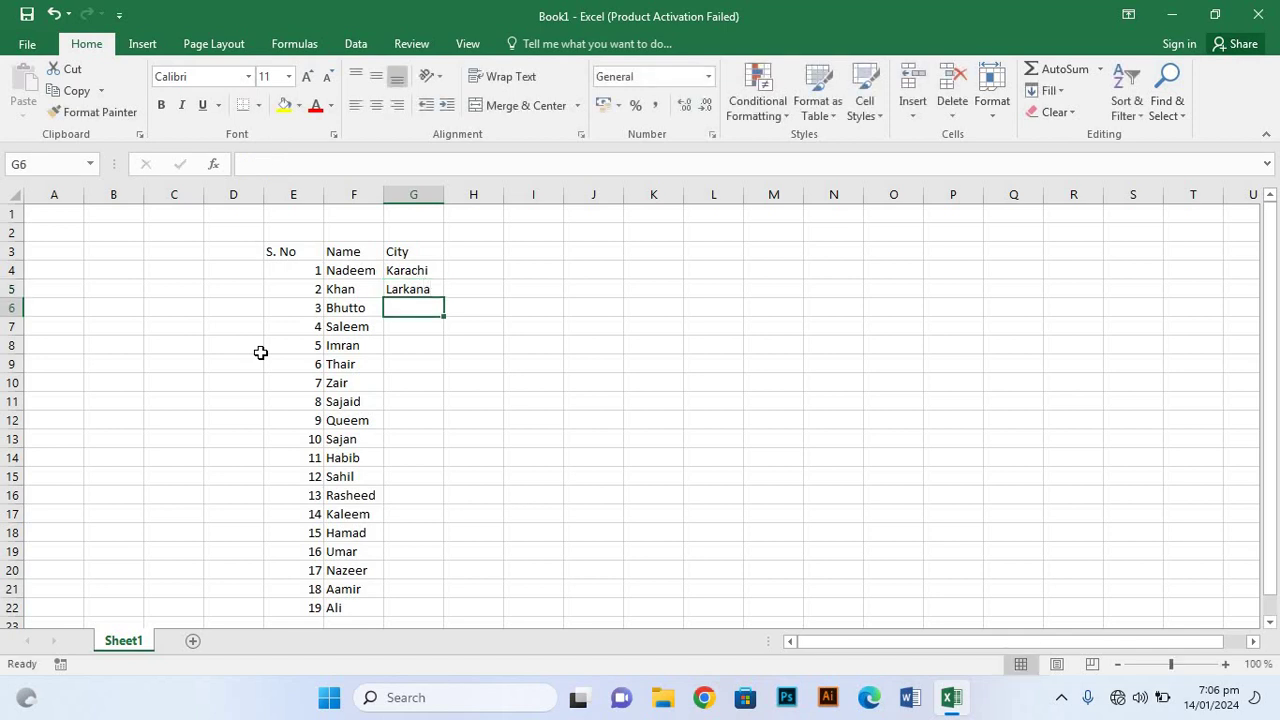
Step: Enter Kamber in G6 and begin typing Chhajra in G7
type("Ka")
key("BackSpace")
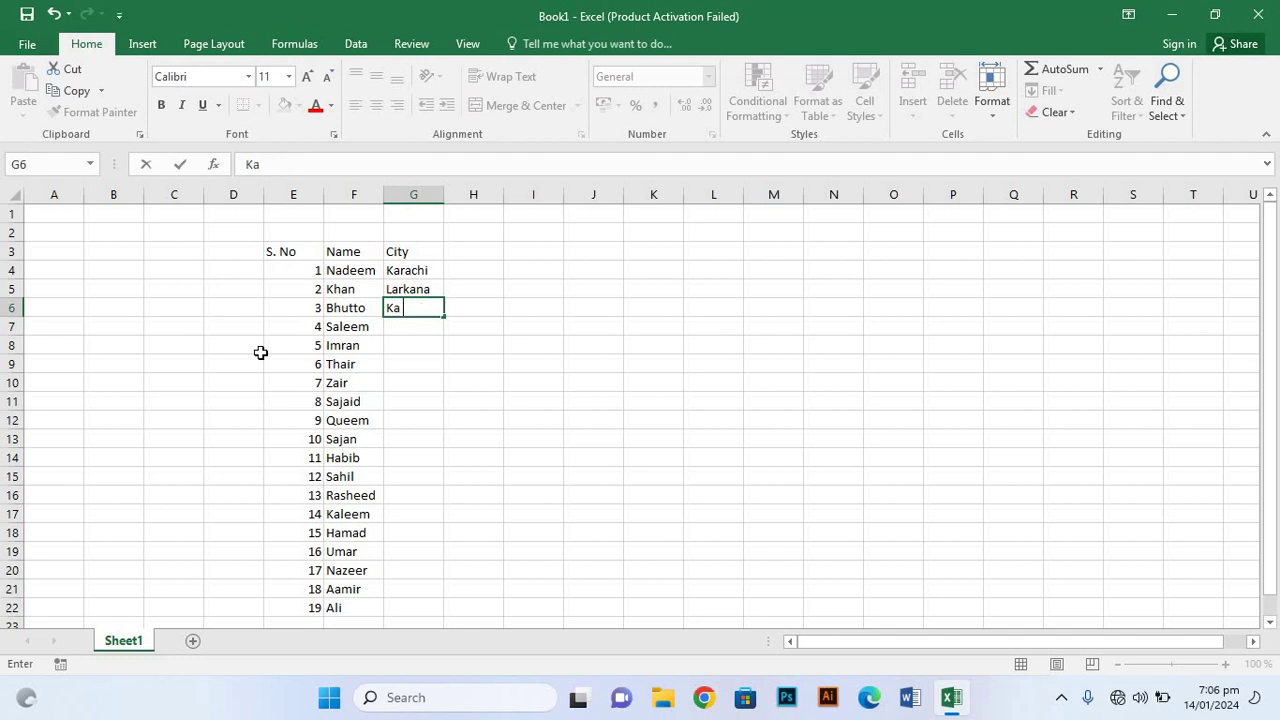
type("m")
type("e")
key("BackSpace")
type("ber")
key("Return")
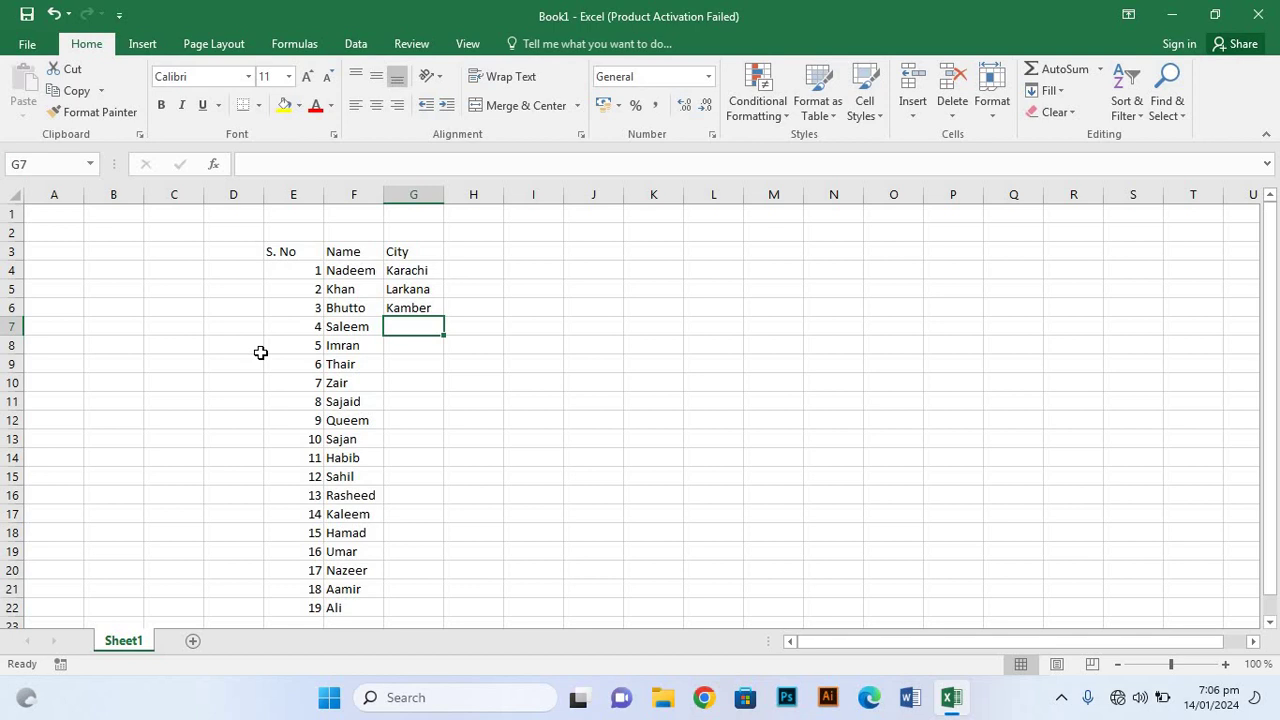
type("Chhs")
key("BackSpace")
type("a")
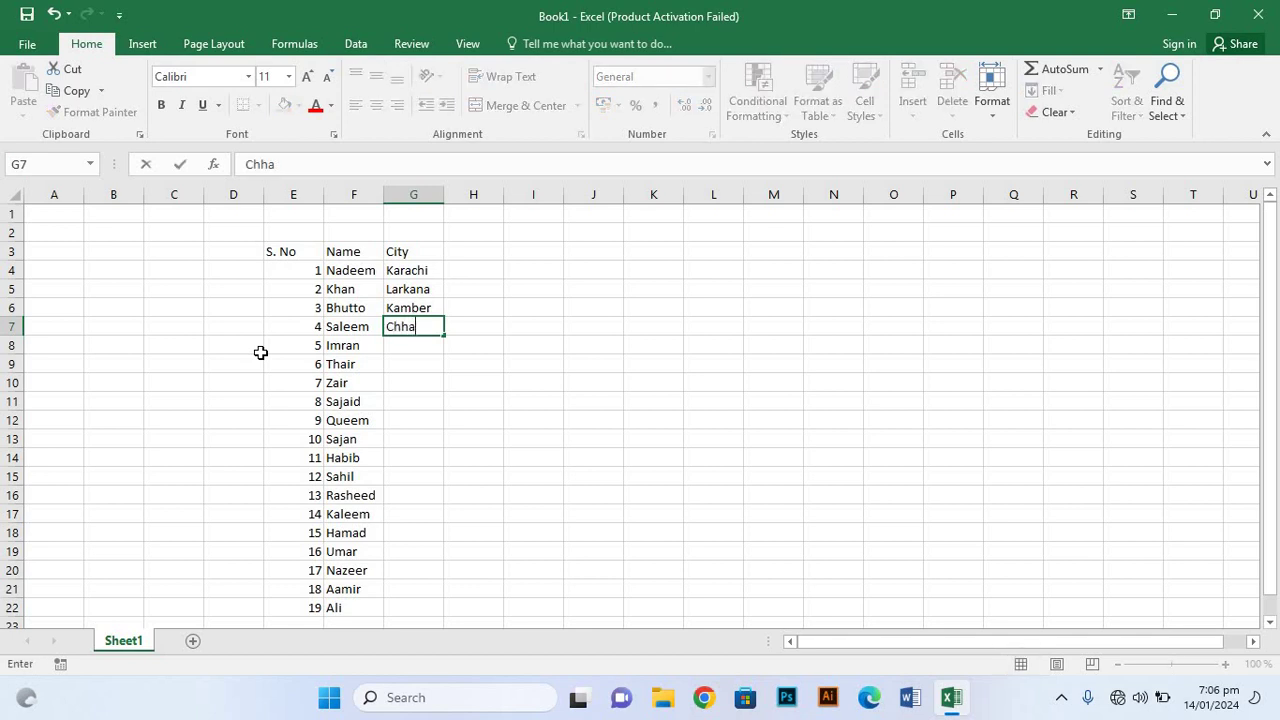
type("j")
type("ra")
Step: Confirm Chhajra in G7, then add Sukkur and Lahore in G8 and G9
key("Return")
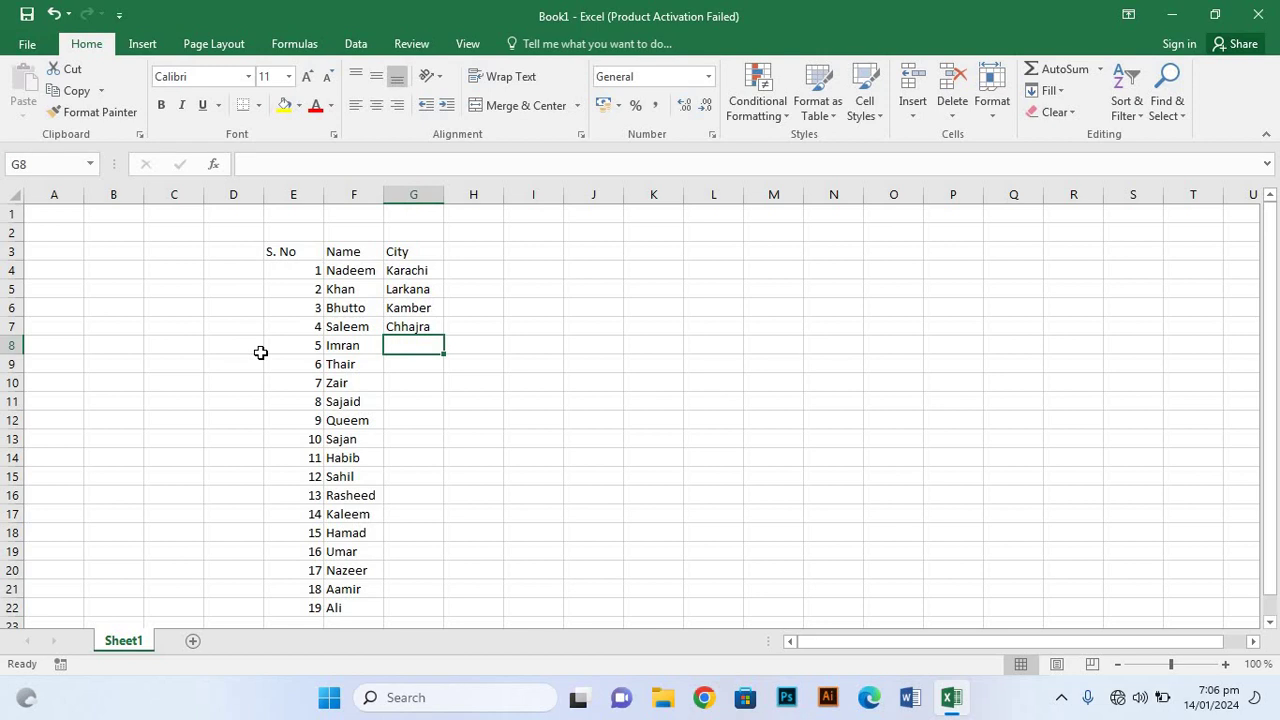
type("S")
type("u")
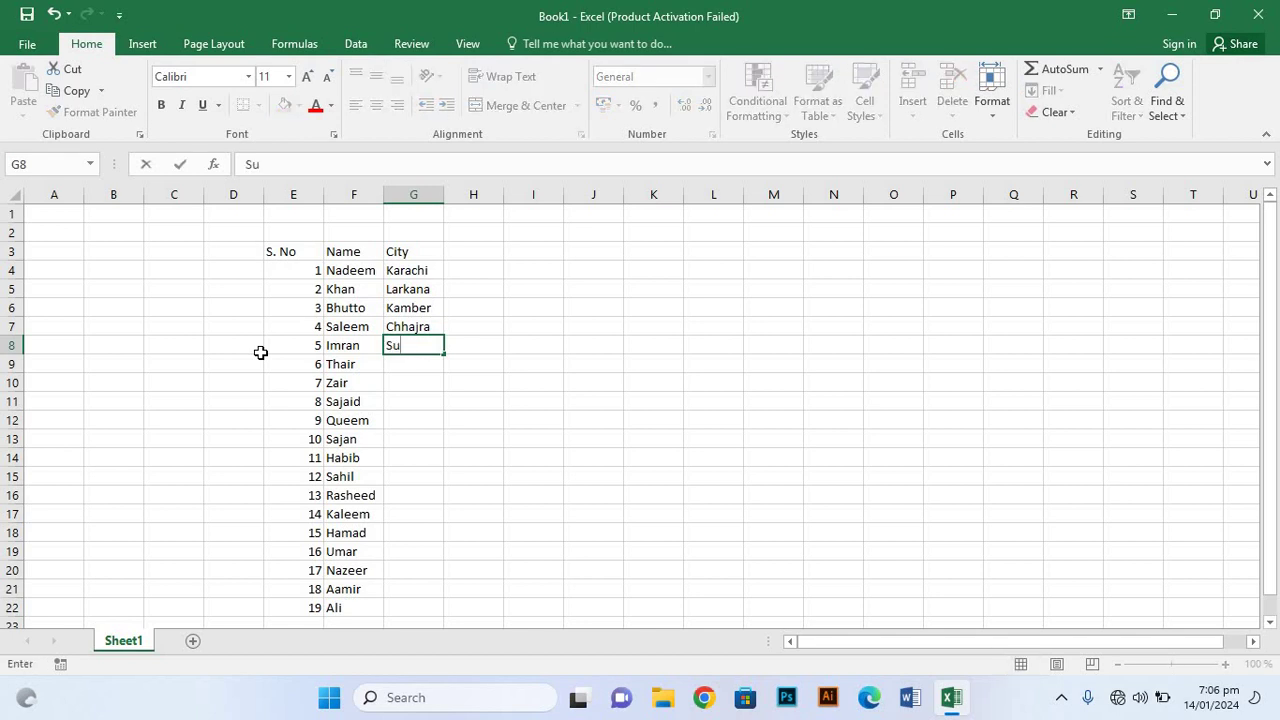
type("j")
key("BackSpace")
type("kk")
type("ur")
key("Return")
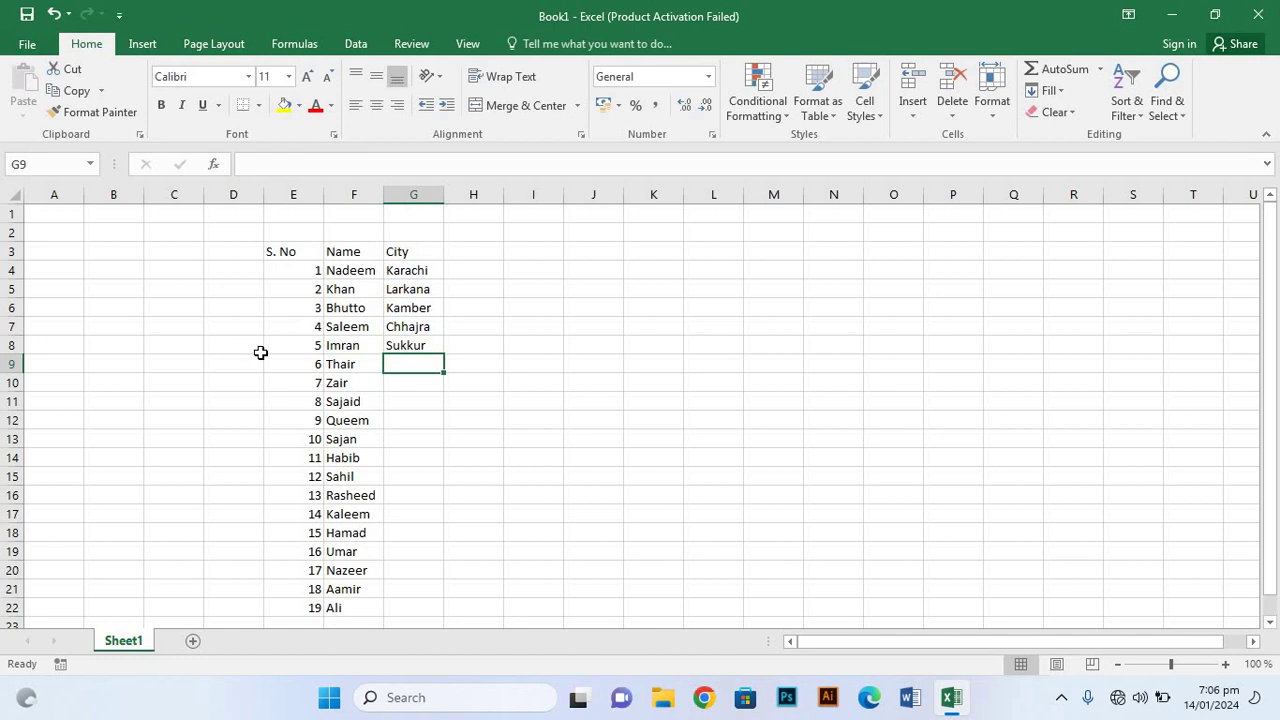
type("L")
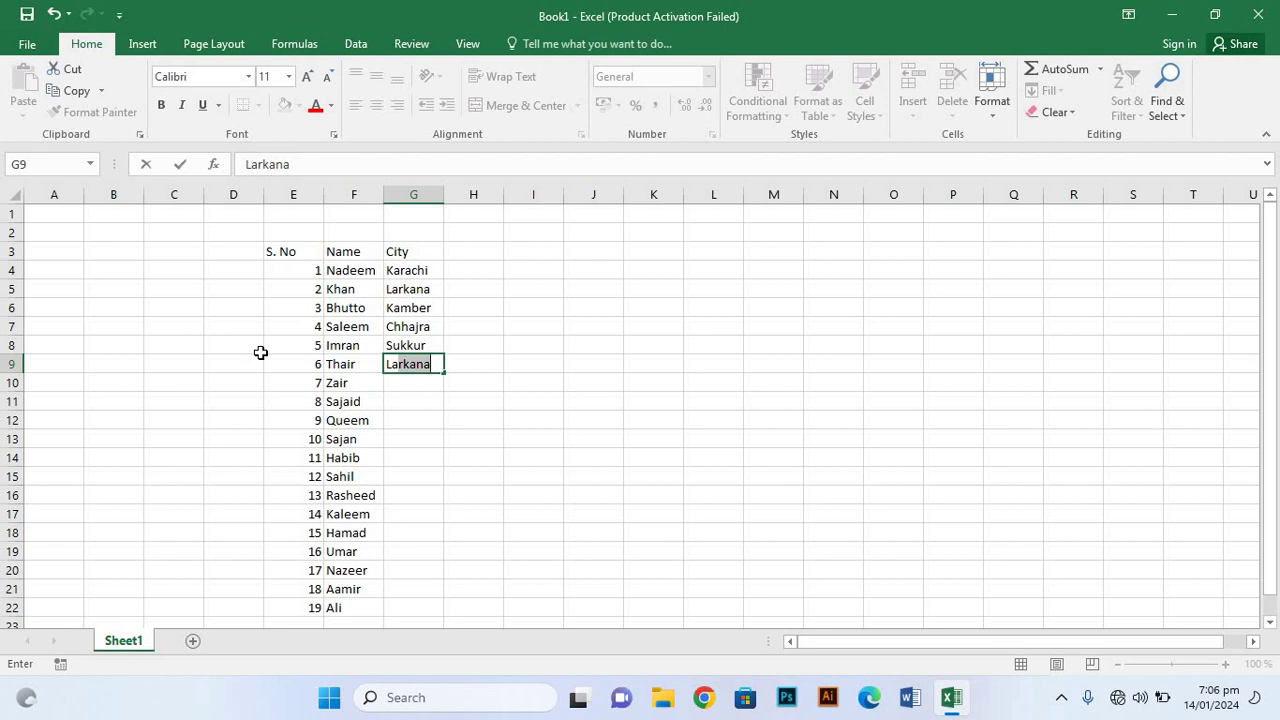
type("af")
key("BackSpace")
type("g")
key("BackSpace")
type("hore")
key("Return")
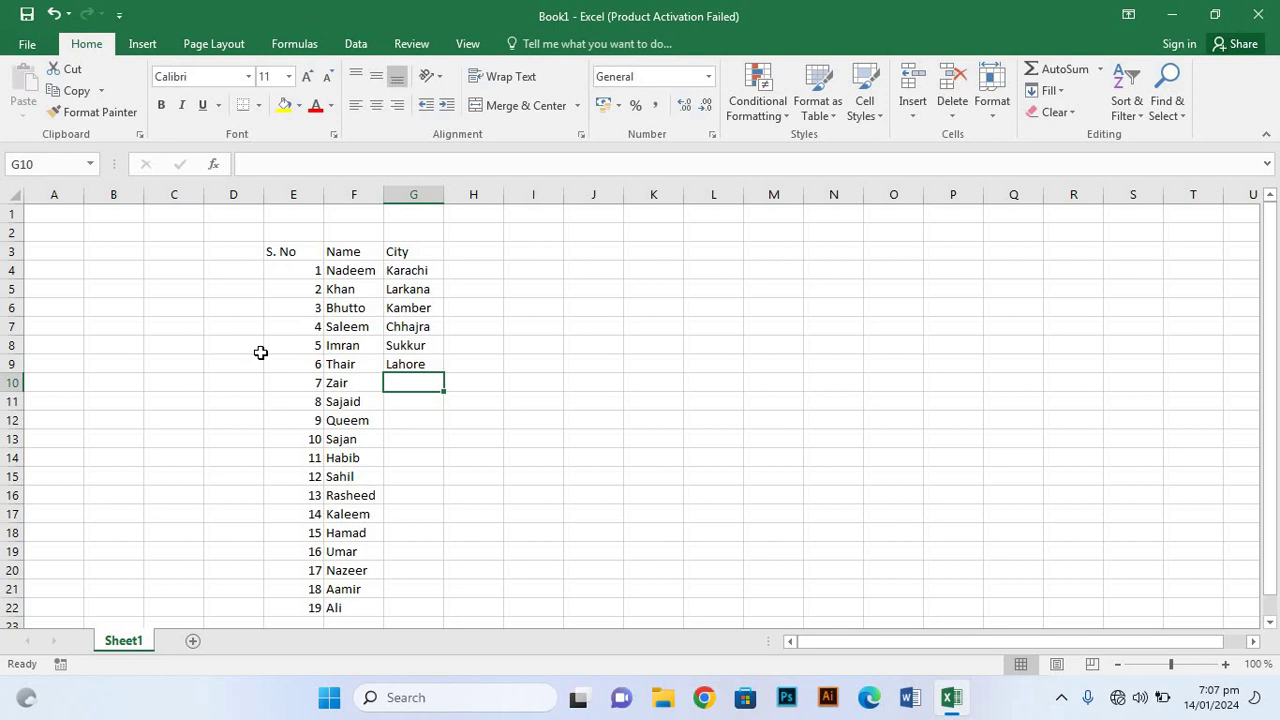
Step: Enter Hyderabad as the seventh city in G10
type("H")
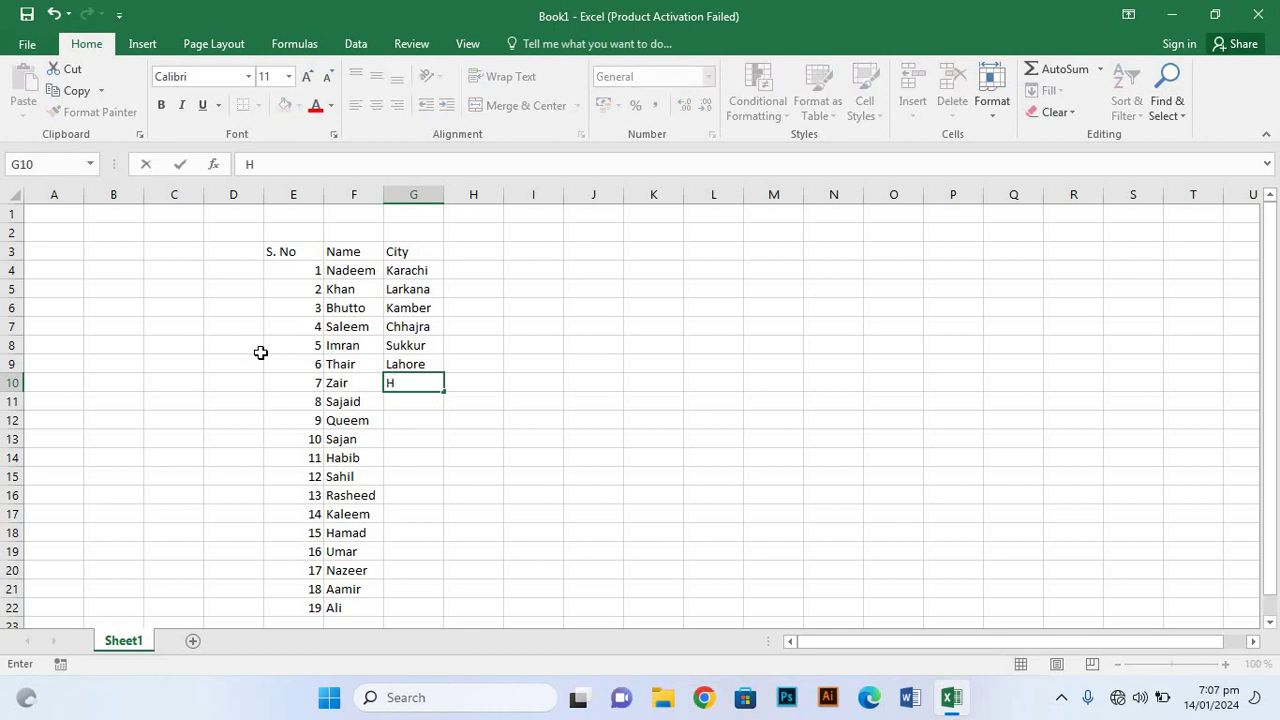
type("yder")
type("a")
type("f")
key("BackSpace")
type("b")
key("BackSpace")
type("g")
key("BackSpace")
type("h")
key("BackSpace")
type("bad")
key("Return")
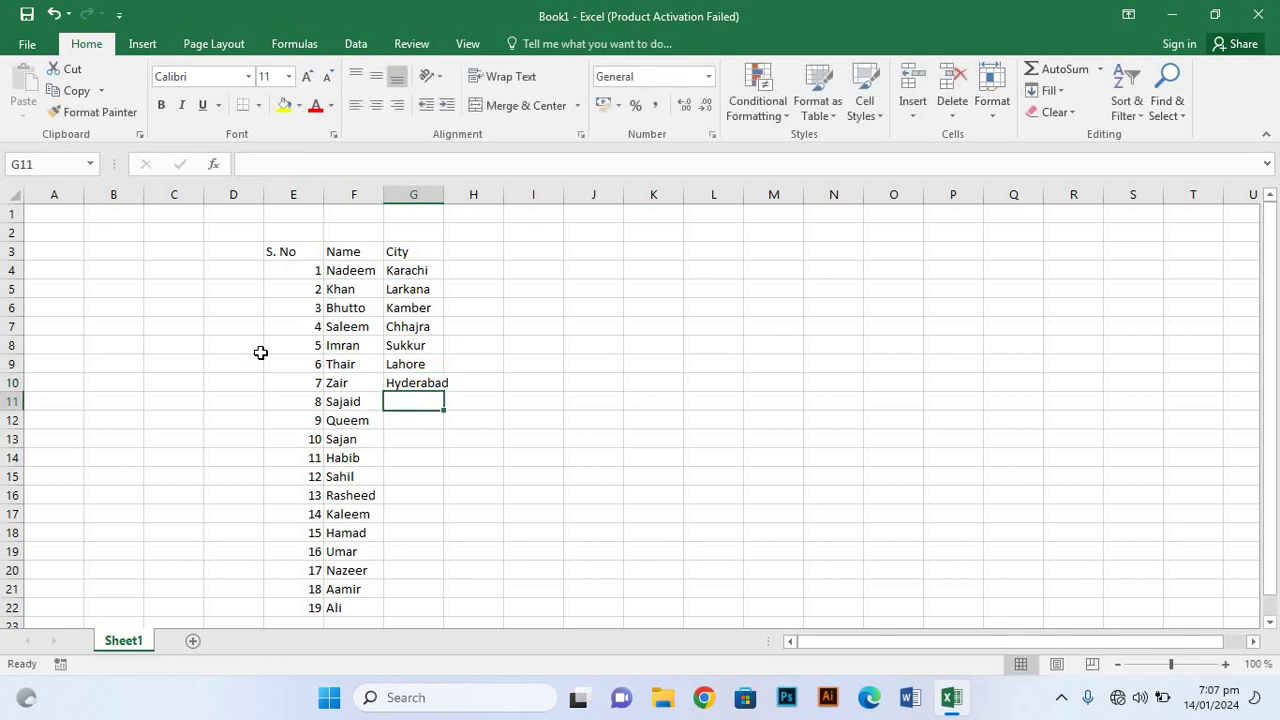
Step: Add Sewal, Dadu and Mehar in G11 through G13
type("S")
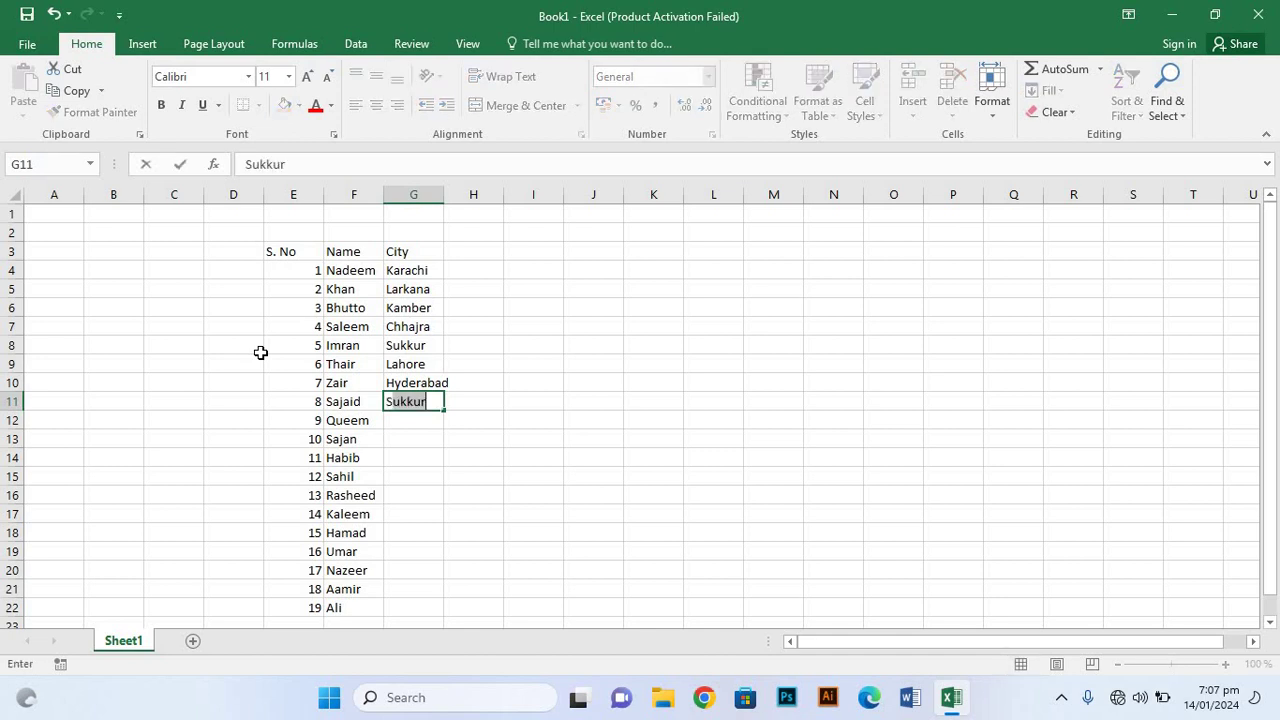
type("w")
key("BackSpace")
type("ewa")
type("l")
key("Return")
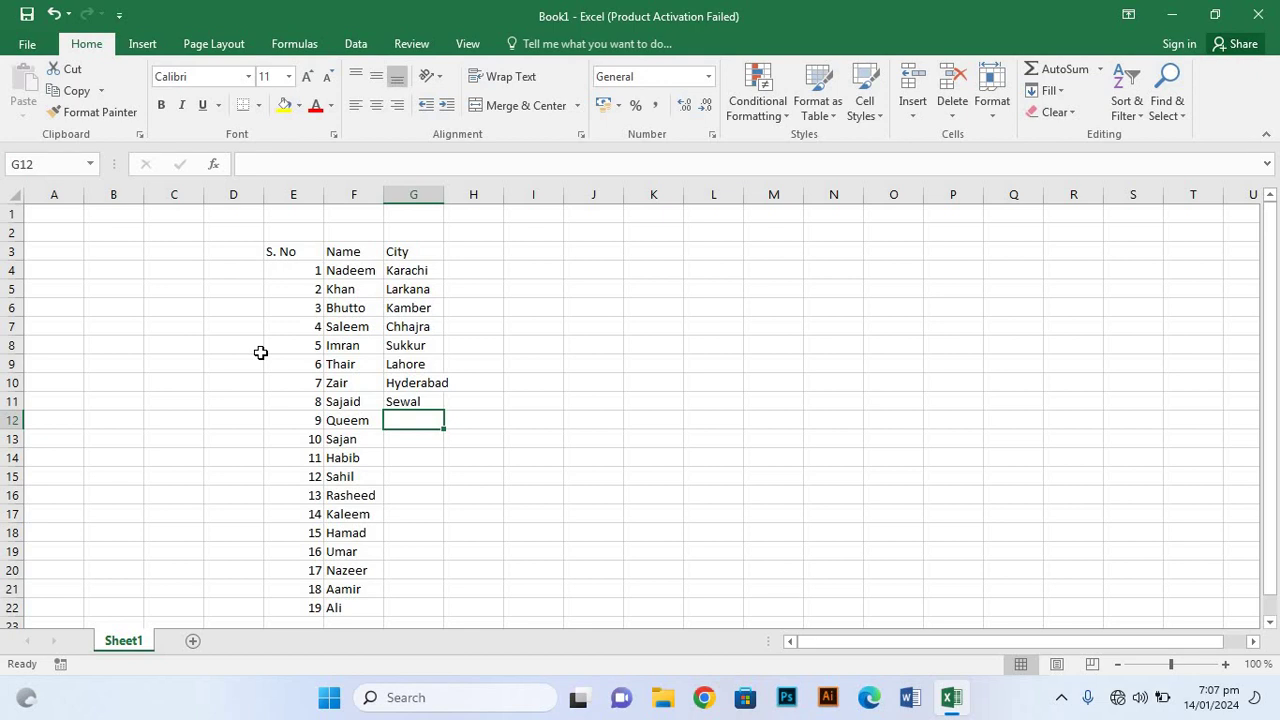
type("Das")
key("BackSpace")
type("d")
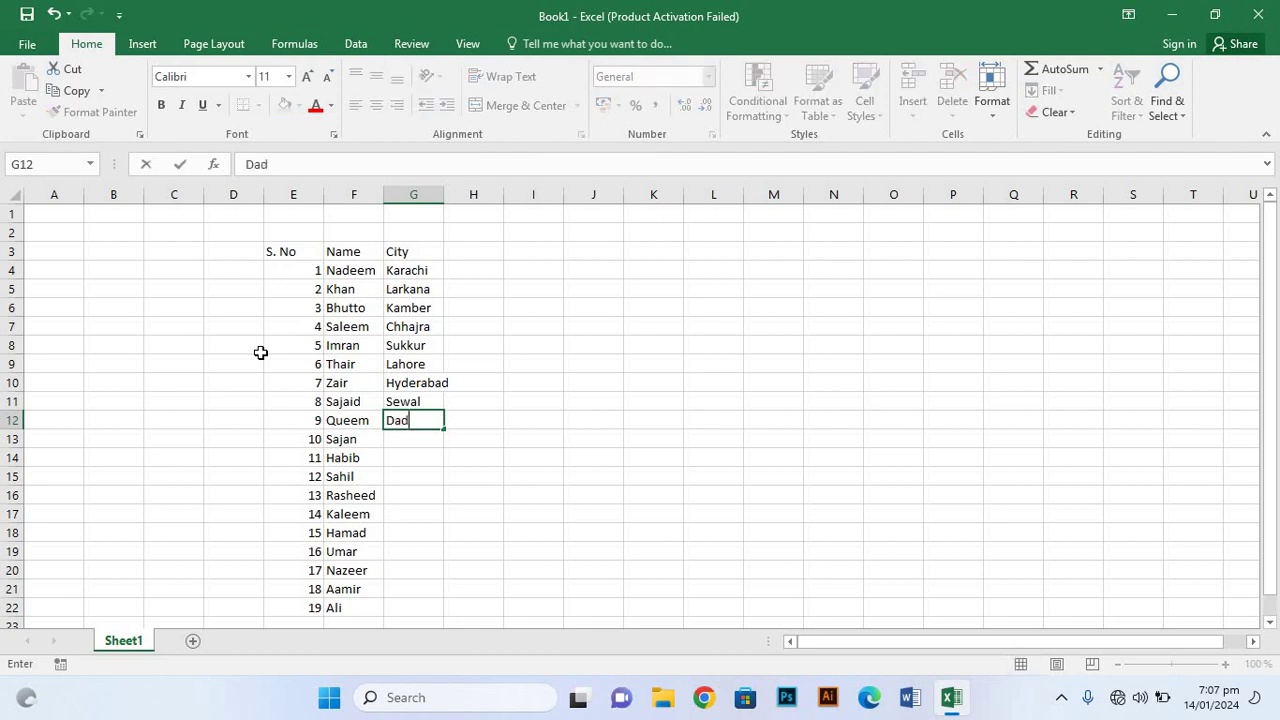
type("u")
key("BackSpace")
type("u")
key("Return")
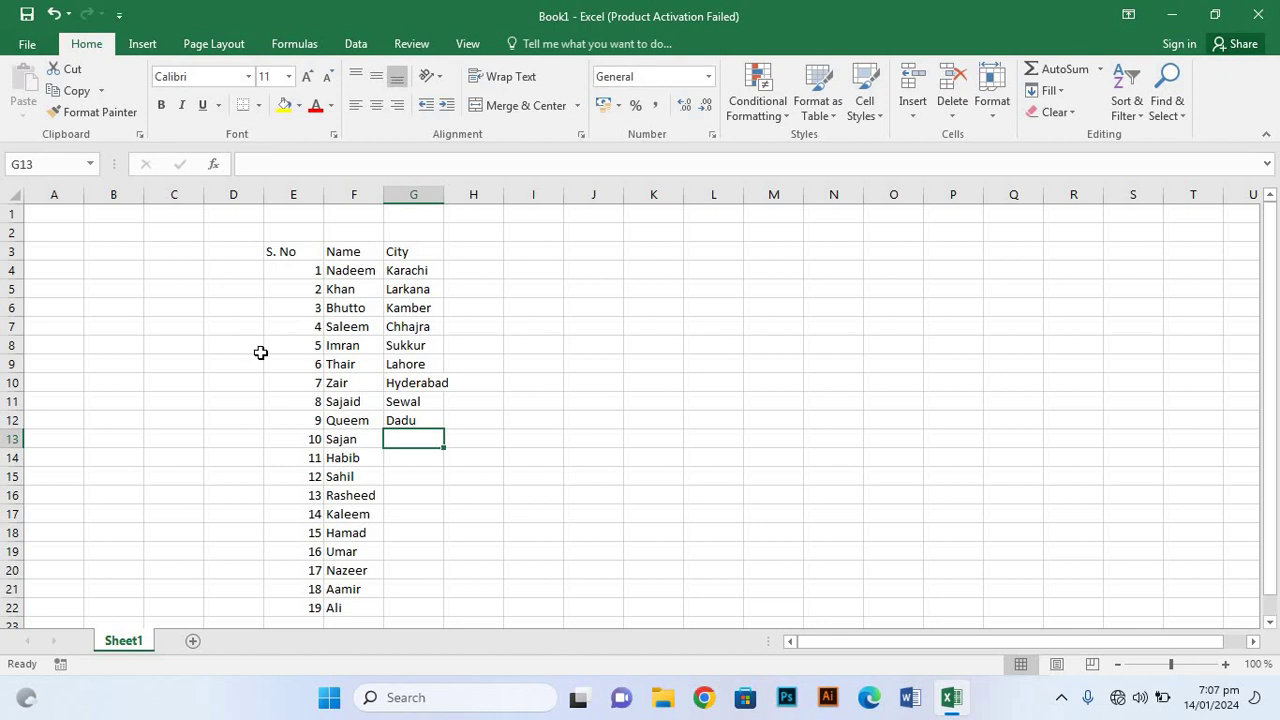
type("Me")
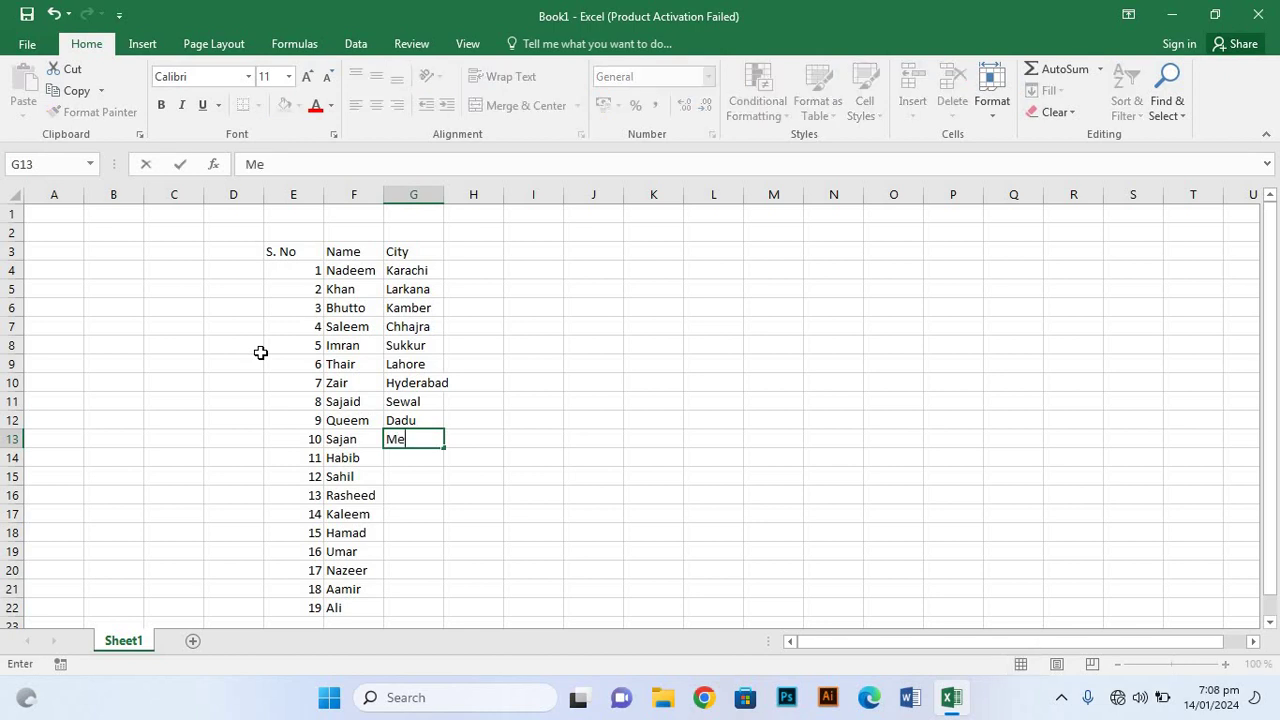
type("h")
type("ar")
key("Return")
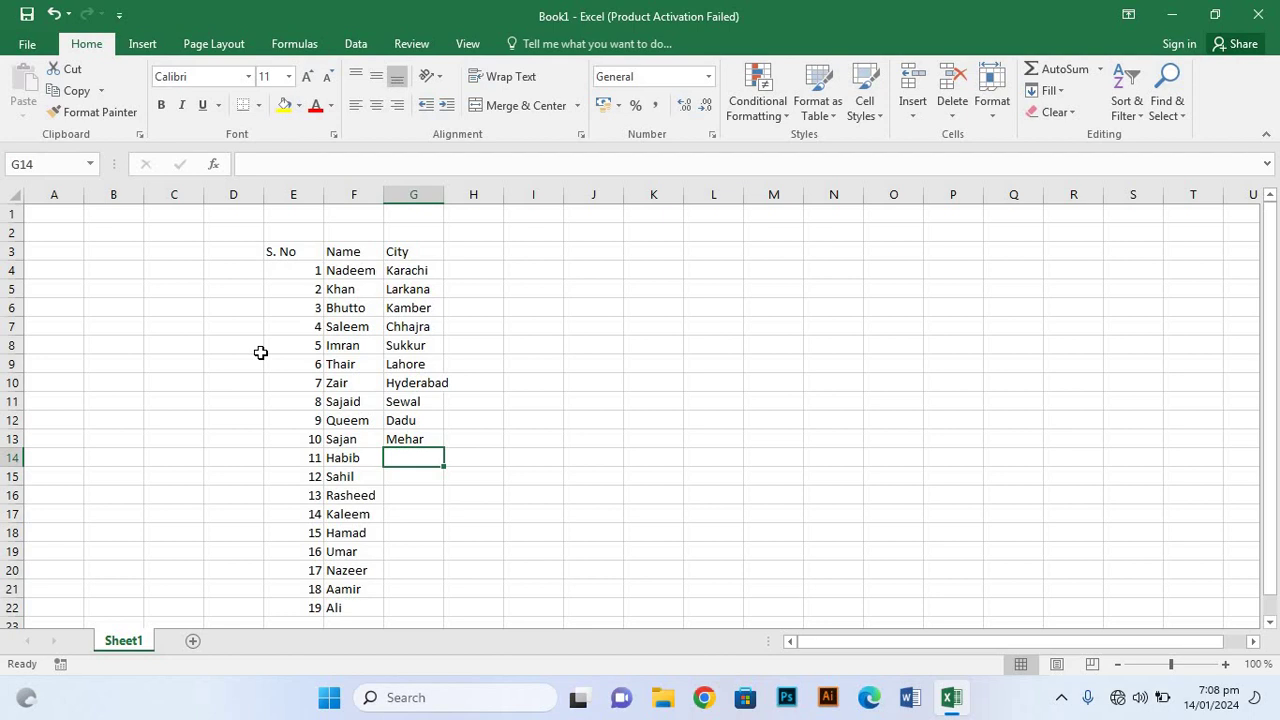
Step: Add Islamabad in G14 and Fasilabad in G15
type("Is")
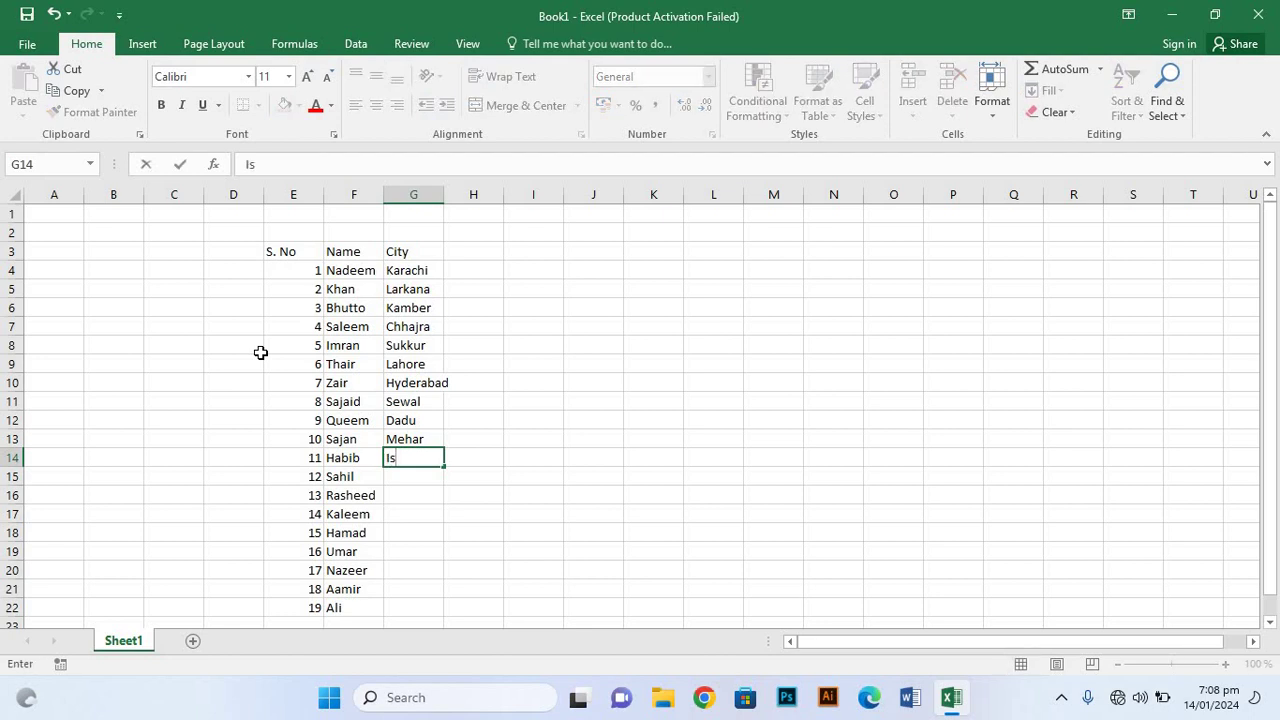
type("k")
key("BackSpace")
type("l")
type("a")
type("ma")
type("ba")
type("d")
key("Return")
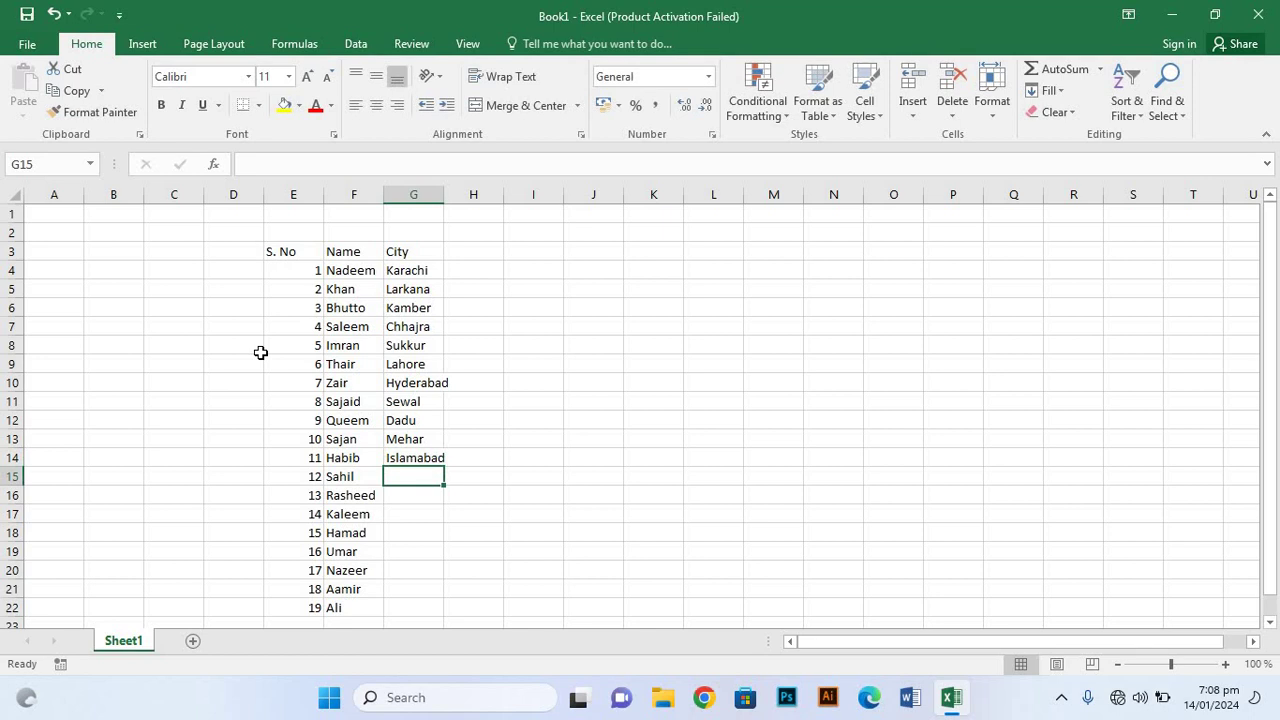
type("Fasilab")
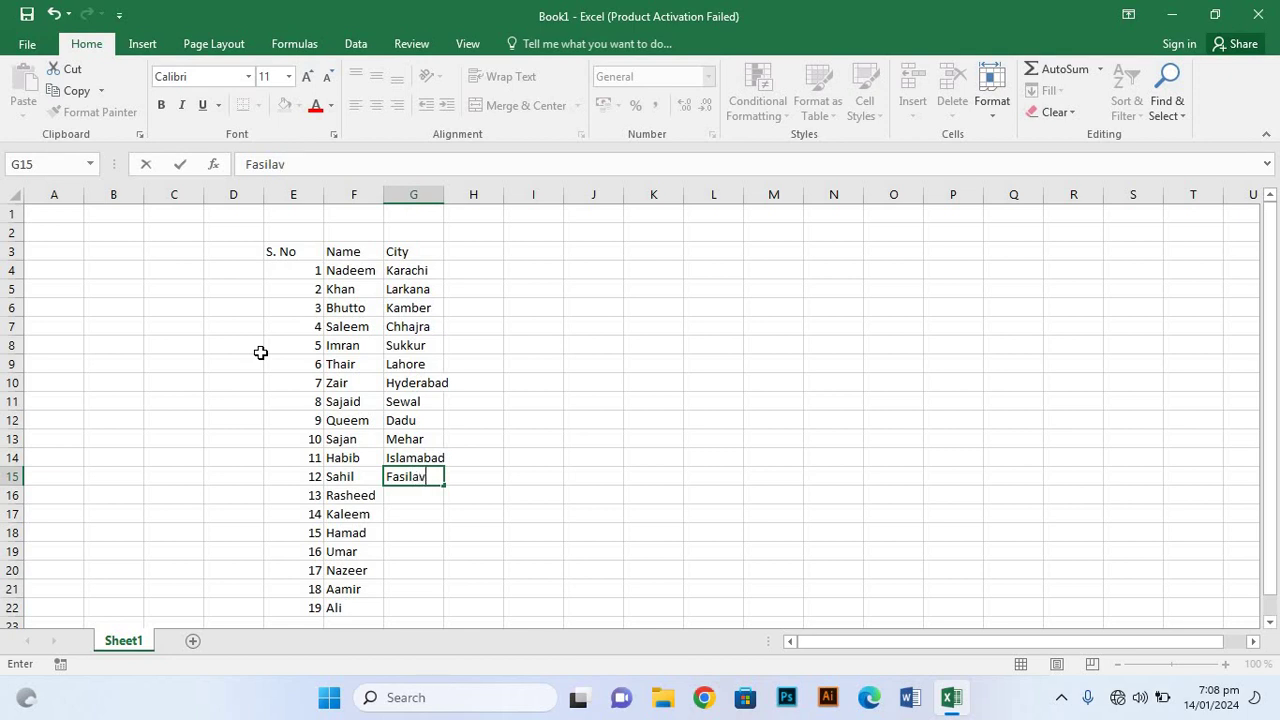
type("a")
type("d")
key("Return")
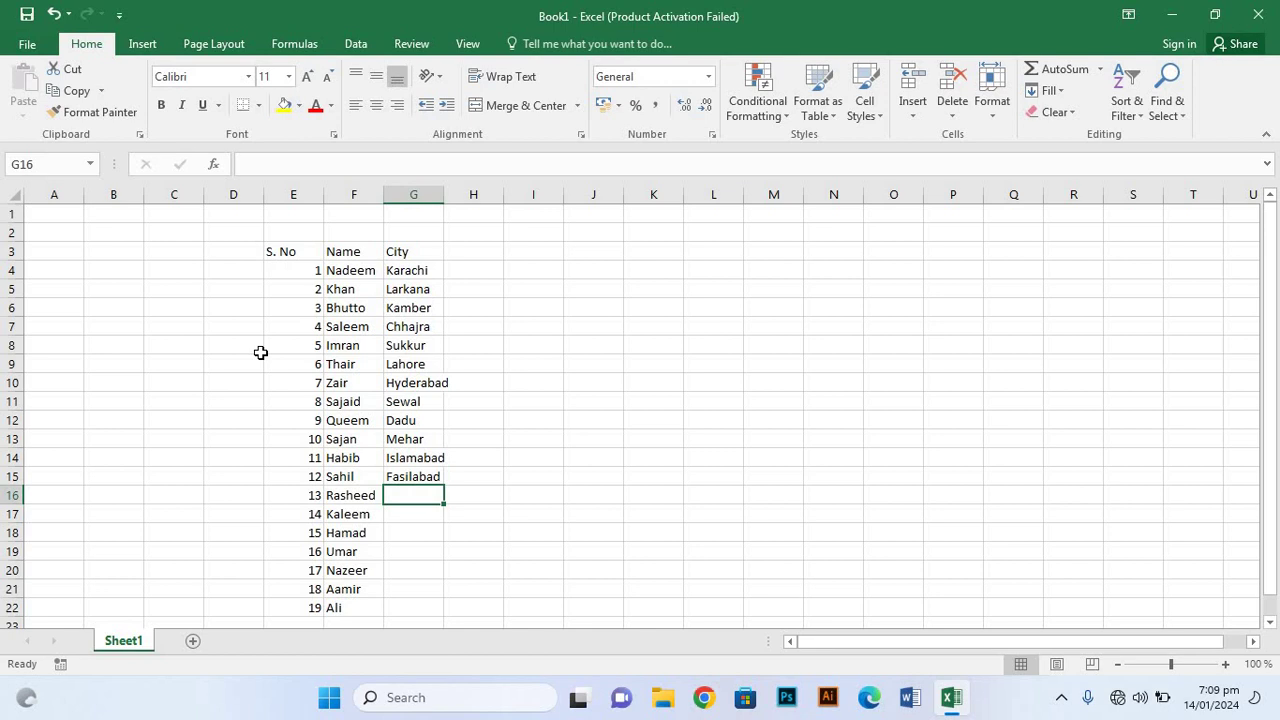
Step: Enter Muree in G16, correcting the typos
type("Mue")
key("BackSpace")
type("rw")
key("BackSpace")
type("u")
key("BackSpace")
type("ee")
key("Return")
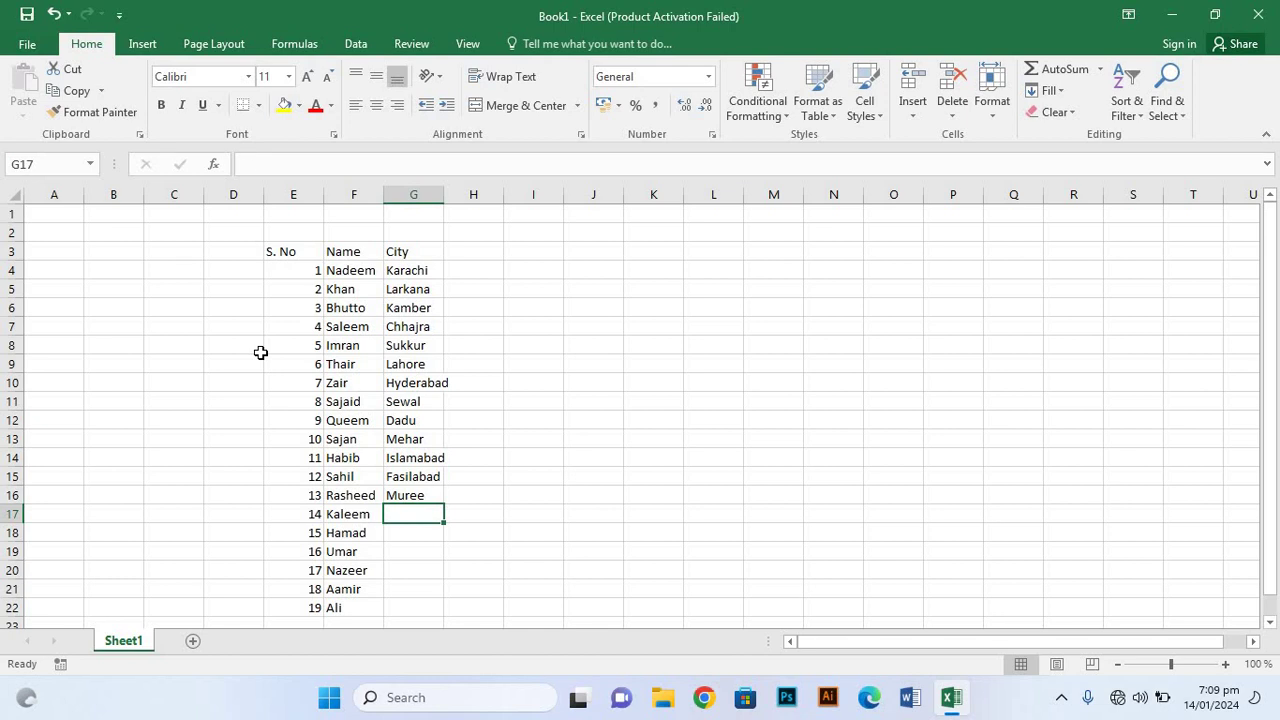
Step: Enter Multan in G17, overriding the Muree autocomplete and fixing typos
type("M")
type("u")
type("l")
key("BackSpace")
type("l")
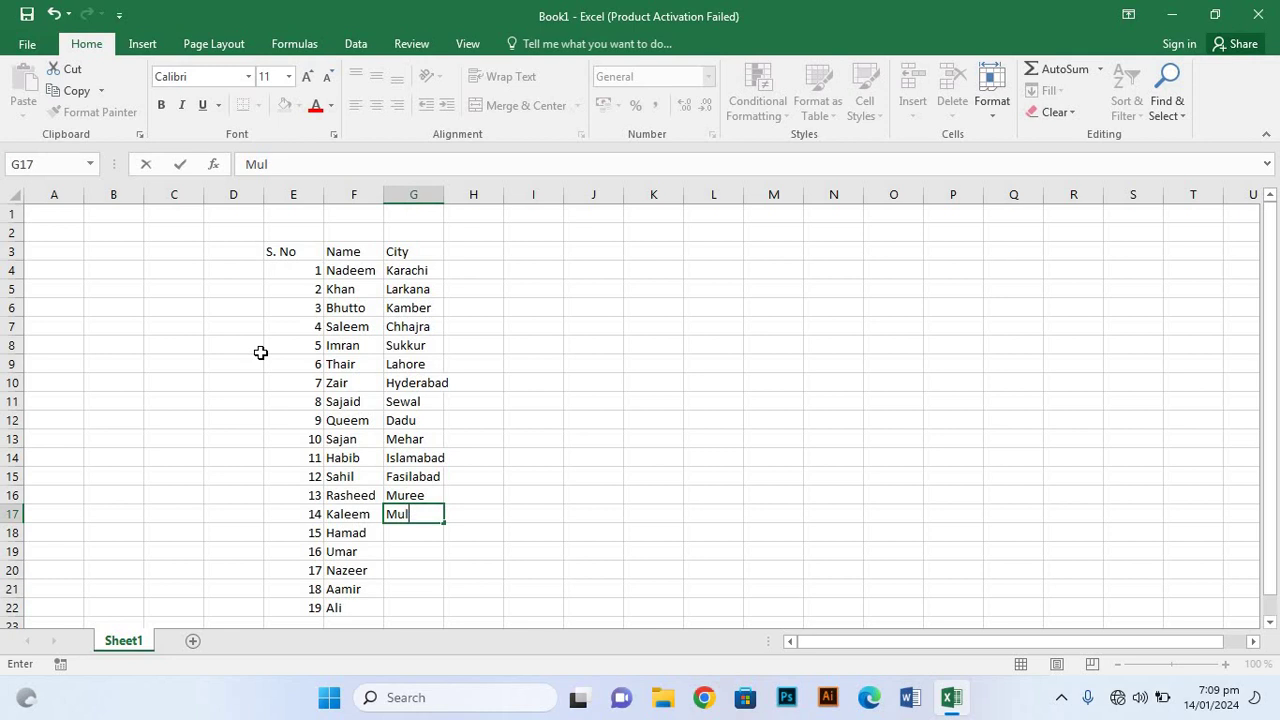
type("e")
key("BackSpace")
type("r")
key("BackSpace")
type("ta")
type("m")
key("BackSpace")
type("n")
key("Return")
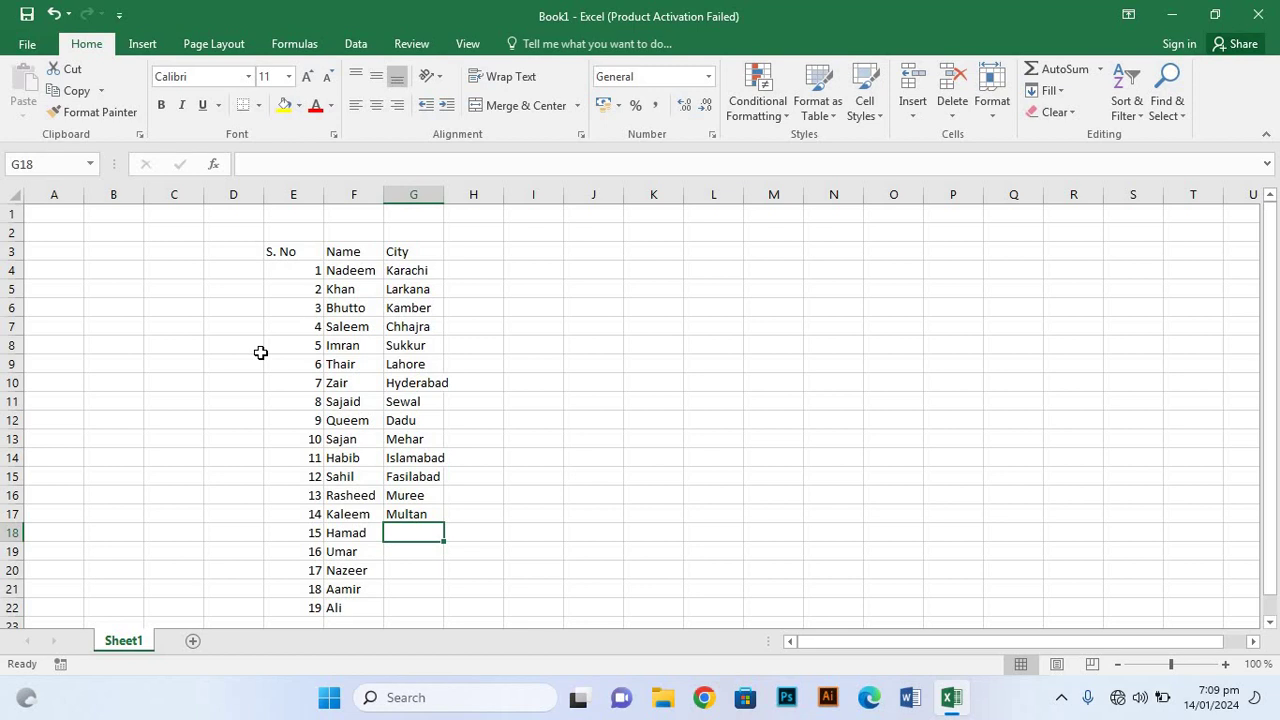
Step: Enter Rani Kot in G18, correcting the mistyped letters
type("R")
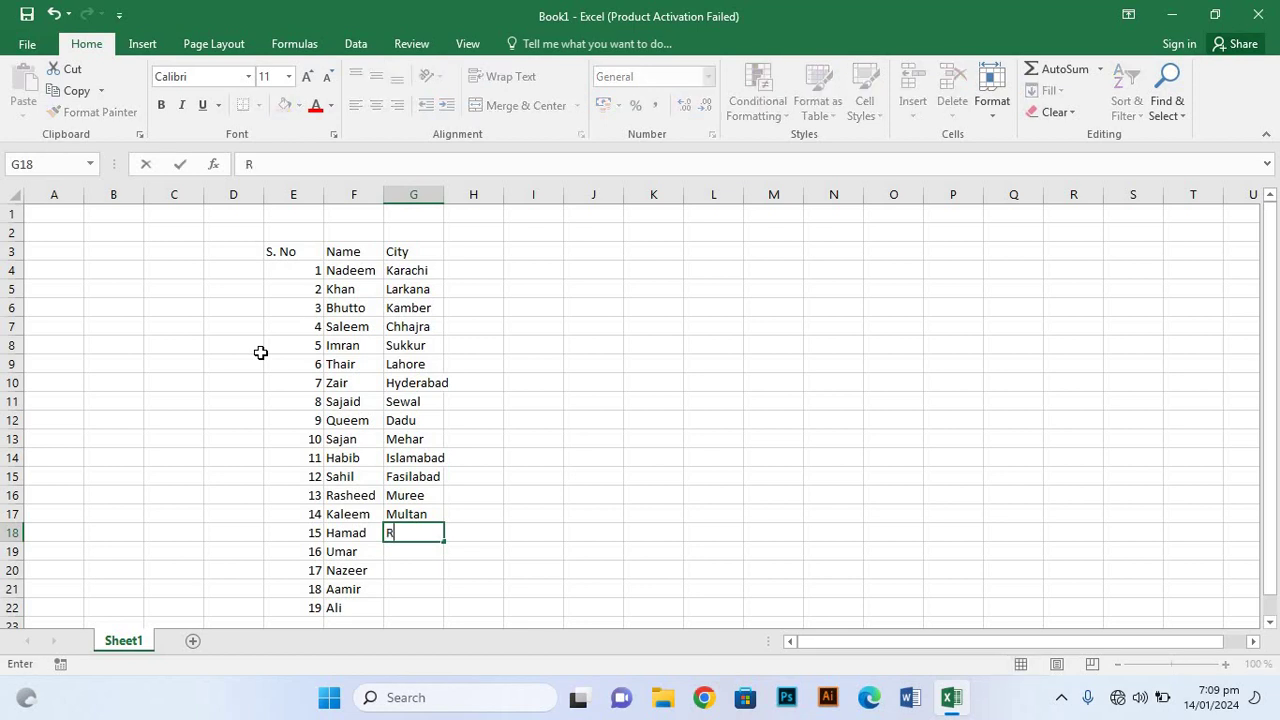
type("w")
key("BackSpace")
type("am")
key("BackSpace")
type("n")
type("i")
type(" Kor")
key("BackSpace")
type("t")
key("Return")
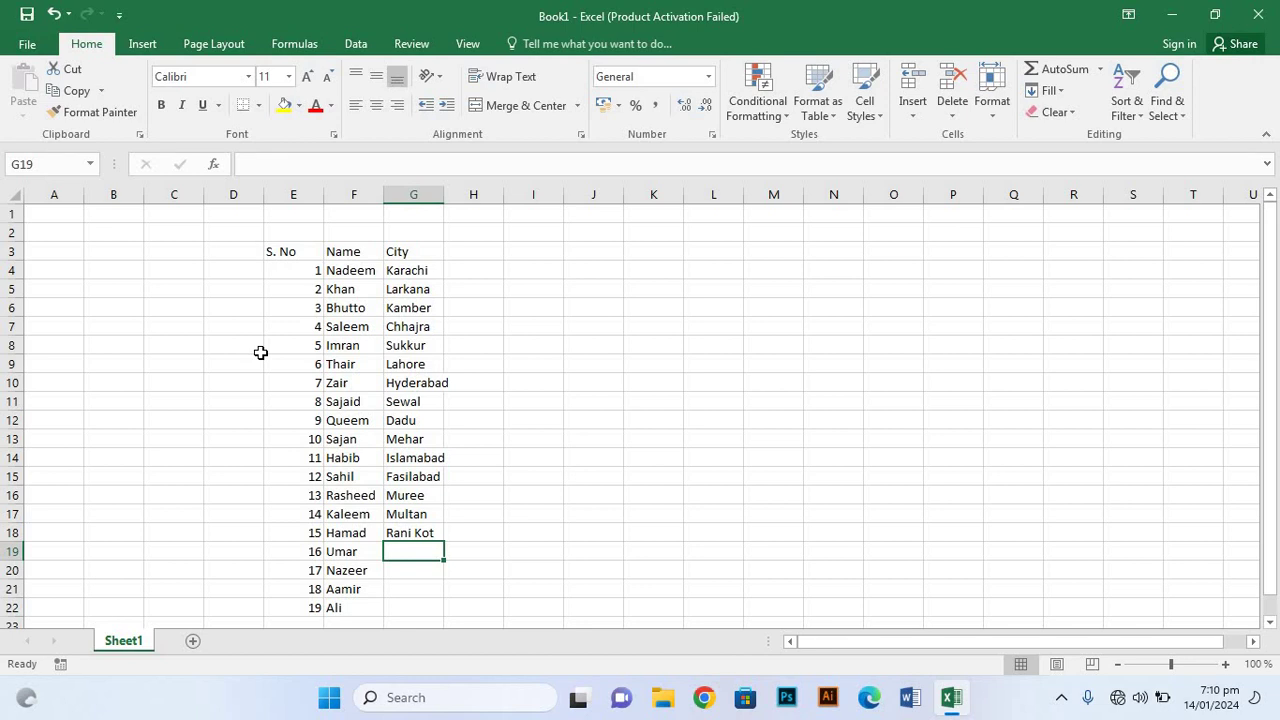
Step: Enter Saddar in G19 and kashmir in G20, fixing typos
type("S")
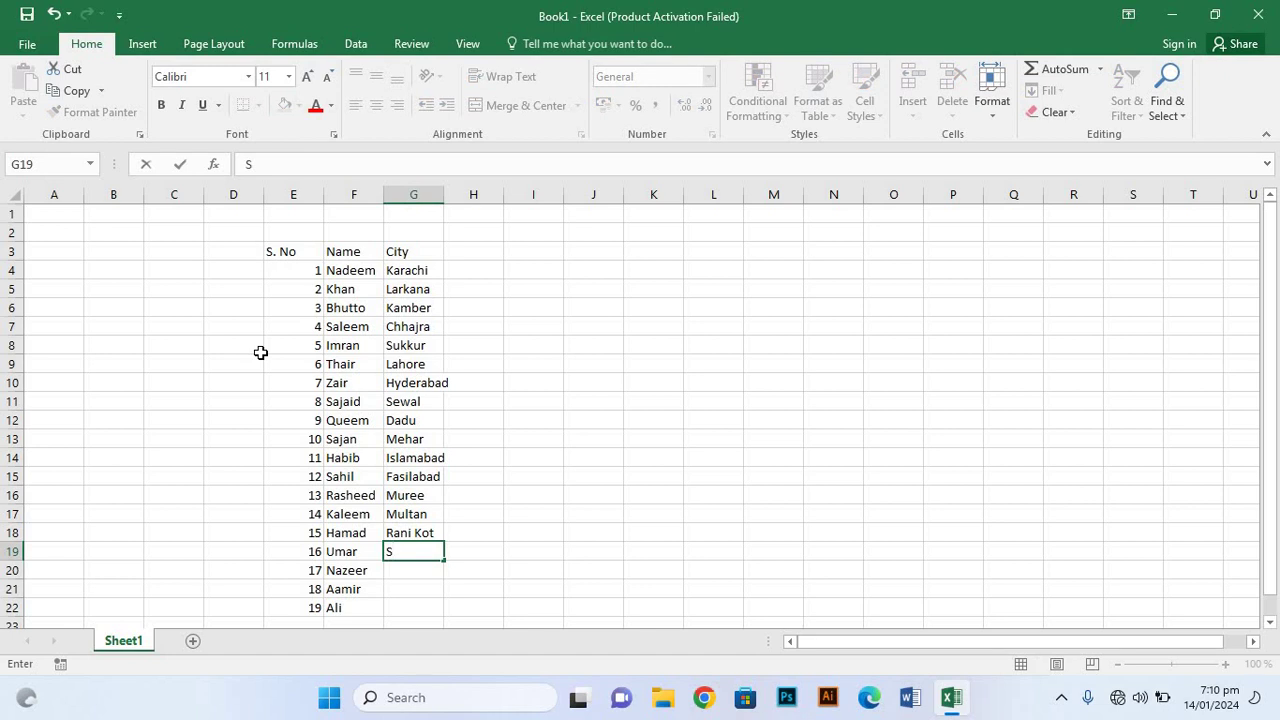
type("a")
type("s")
key("BackSpace")
type("ddar")
key("Return")
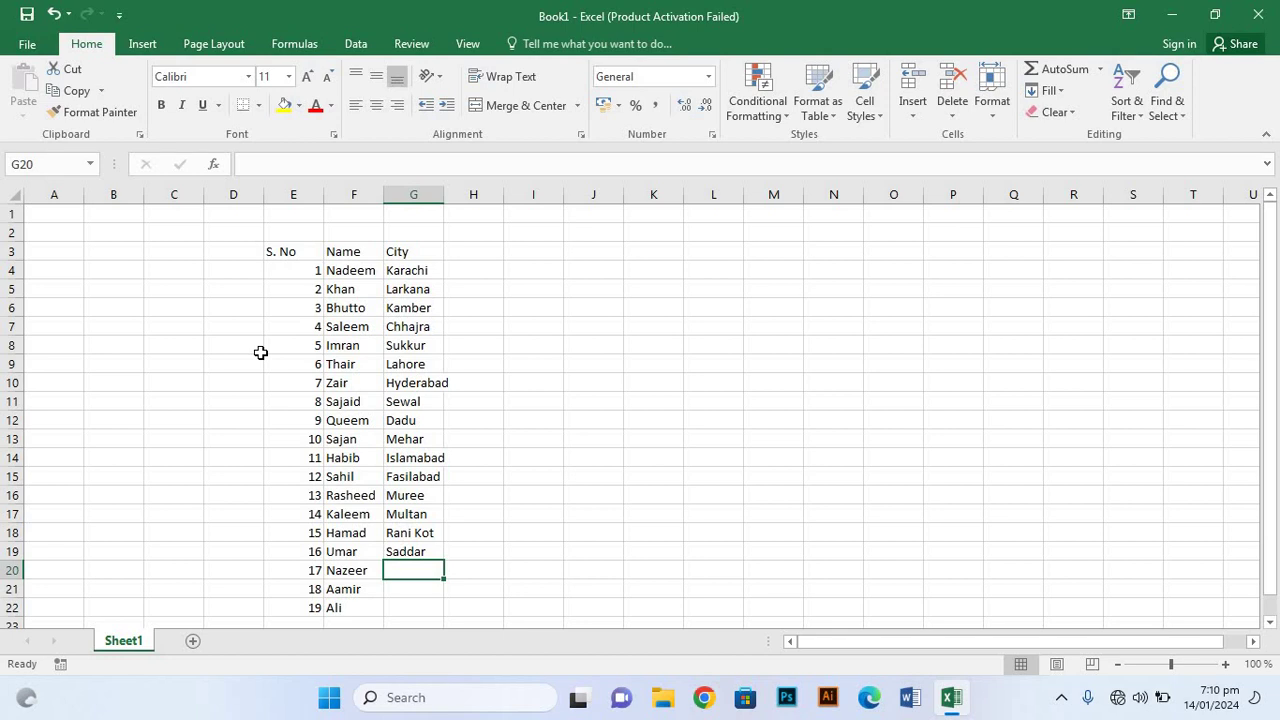
type("kas")
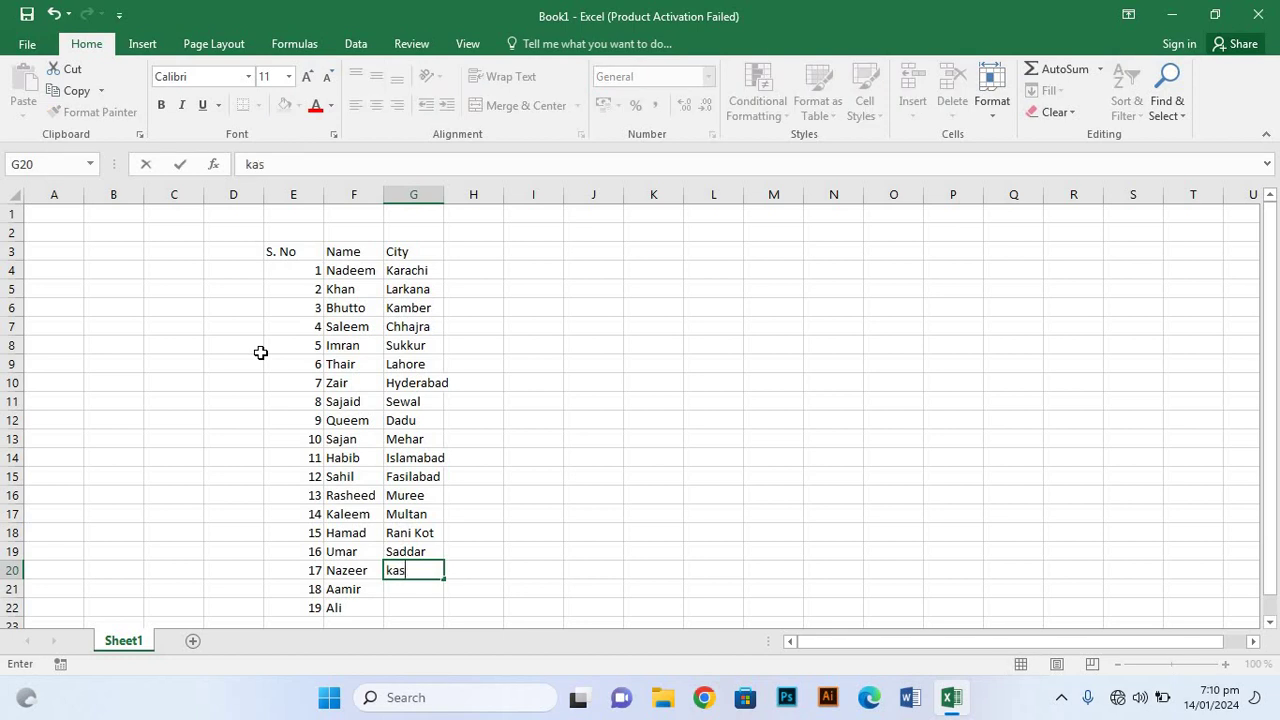
type("d")
key("BackSpace")
key("BackSpace")
type("s")
key("BackSpace")
type("s")
type("h")
type("mie")
key("BackSpace")
type("r")
key("Return")
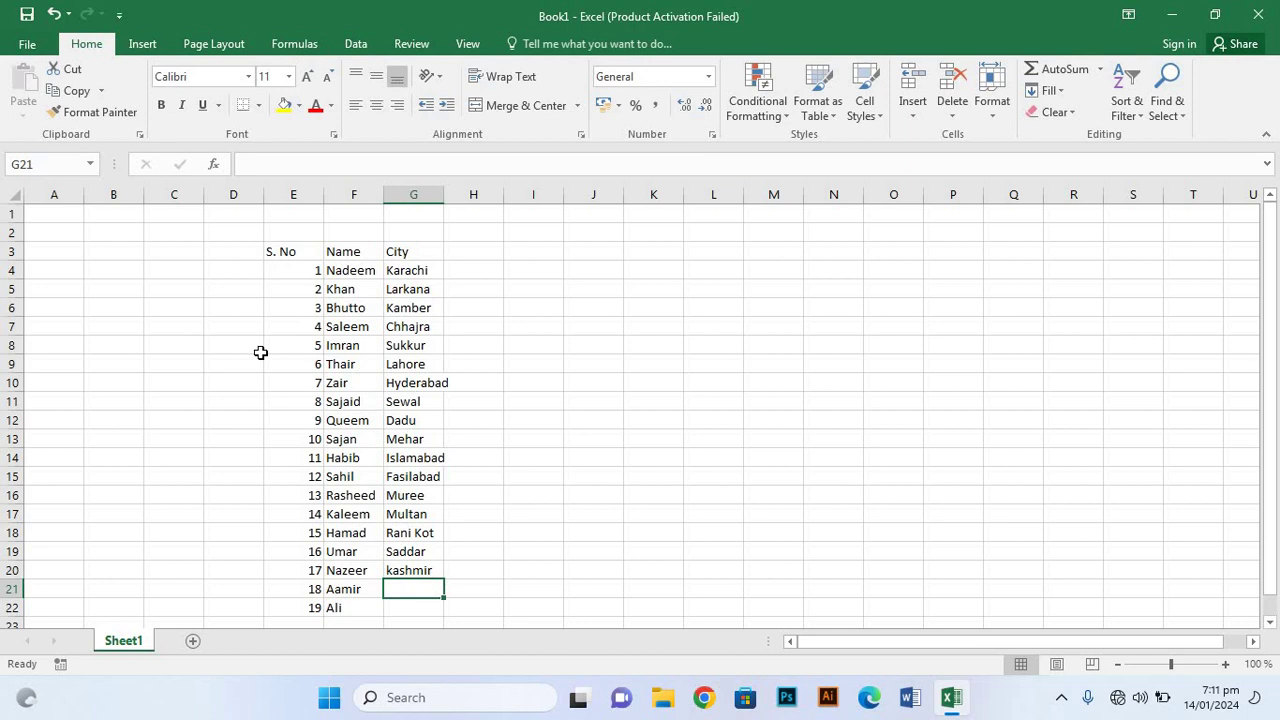
Step: Enter Abbabotbadd in G21 and type Umar Kot into G22
type("A")
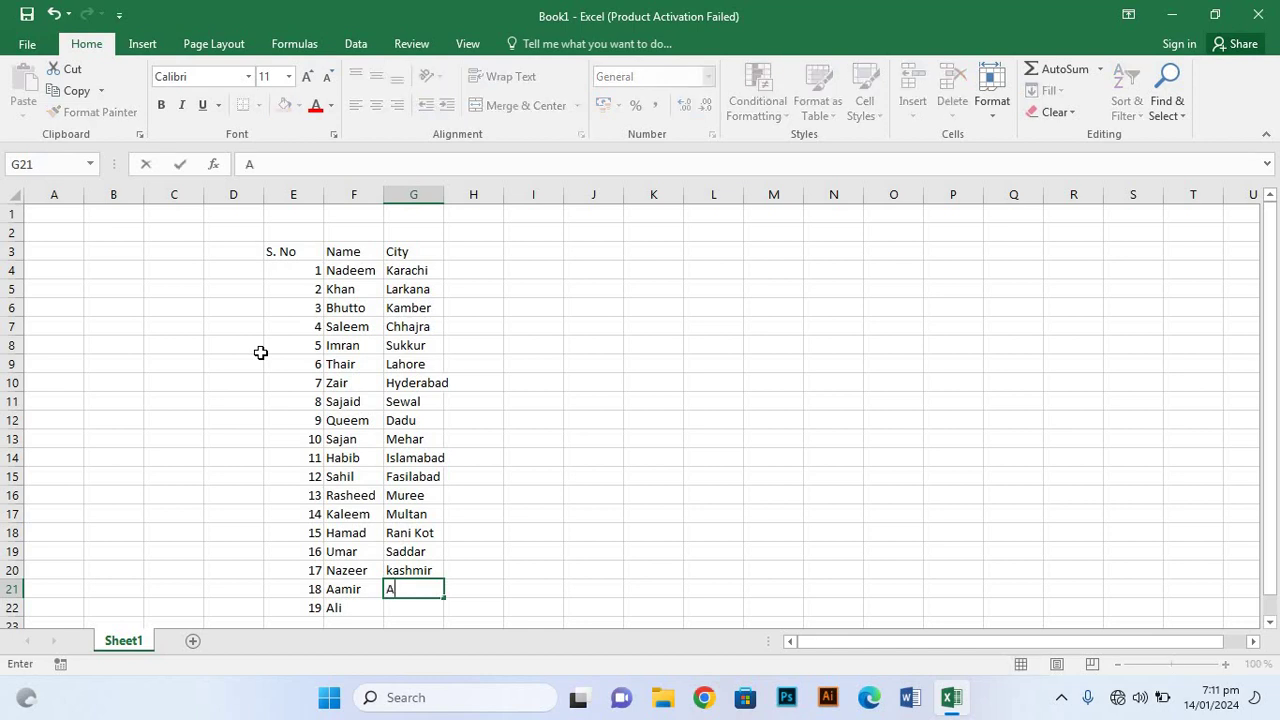
type("bb")
type("a")
type("bot")
type("ba")
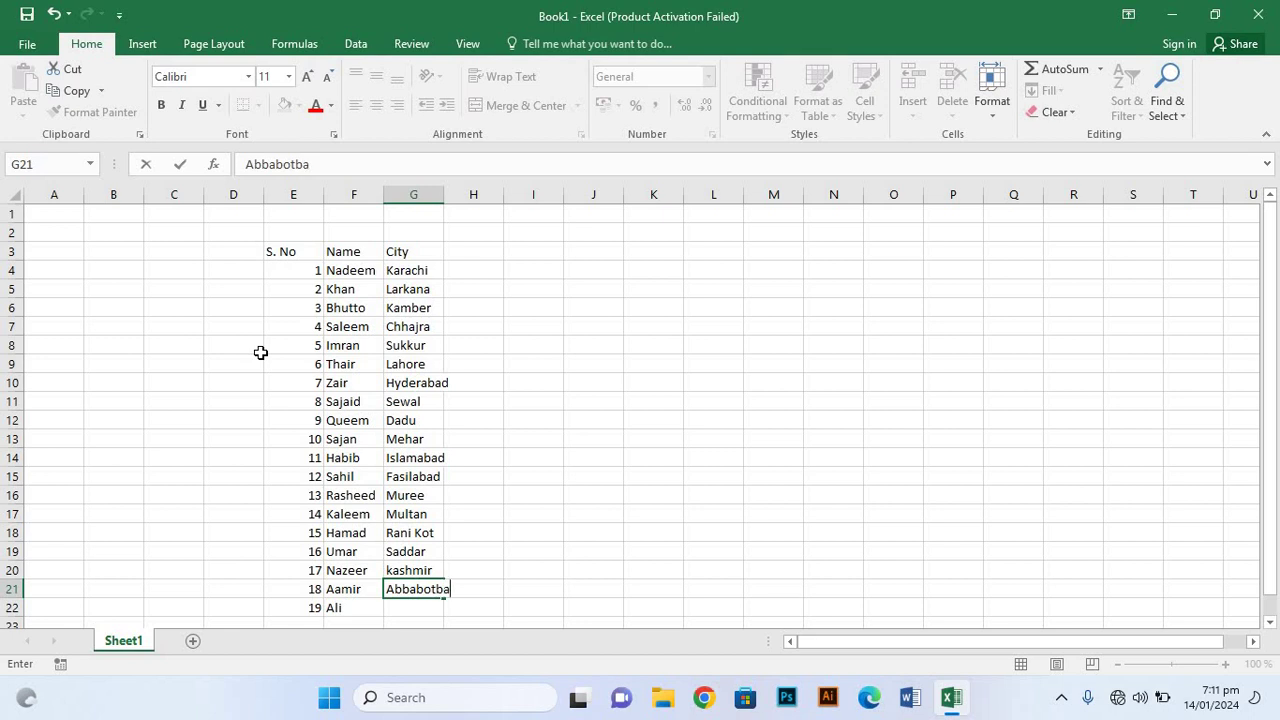
type("dd")
key("Return")
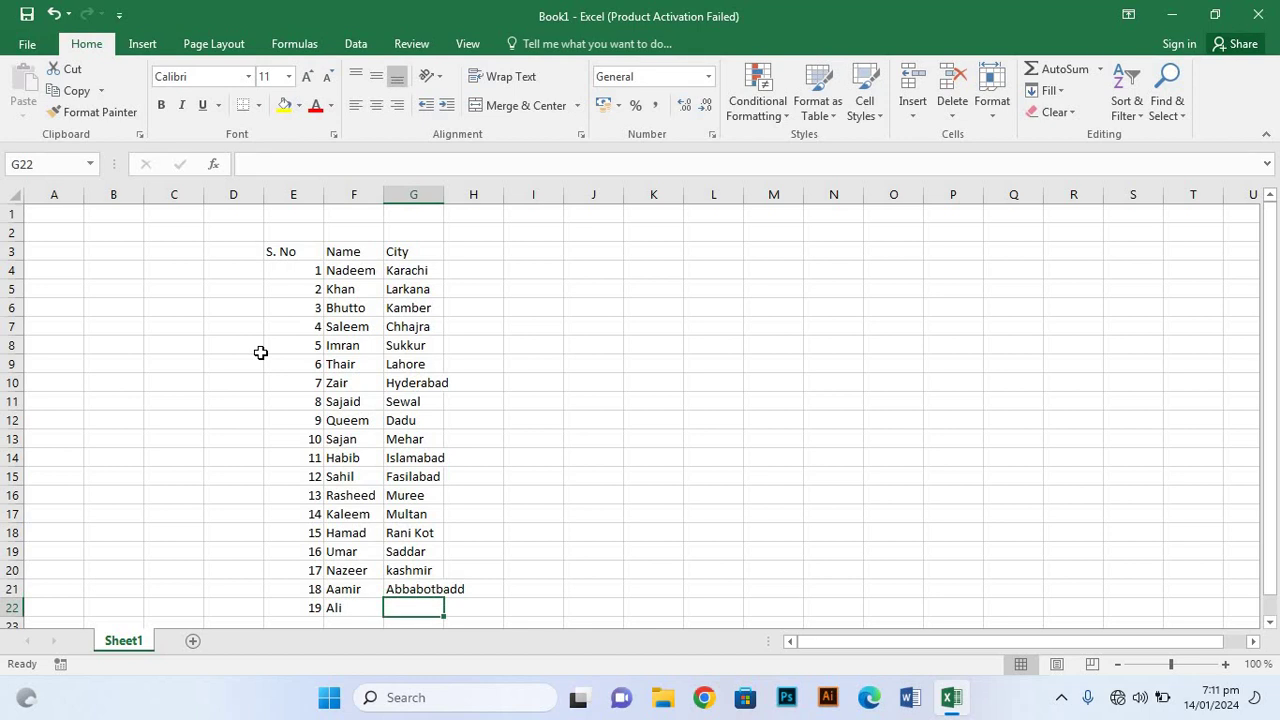
type("Um")
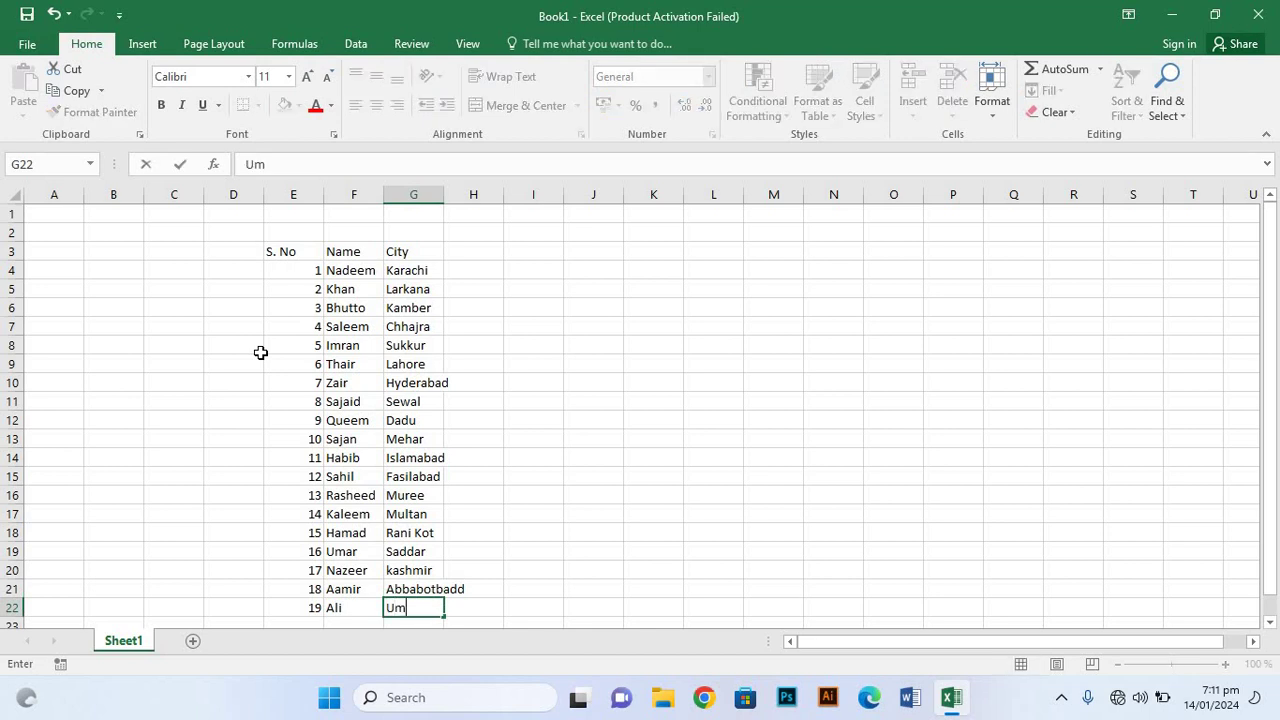
type("ar")
type(" Ki")
key("BackSpace")
type("ot")
Step: Commit Umar Kot and AutoFit column G so Abbabotbadd shows in full
left_click(464, 262)
left_click(446, 214)
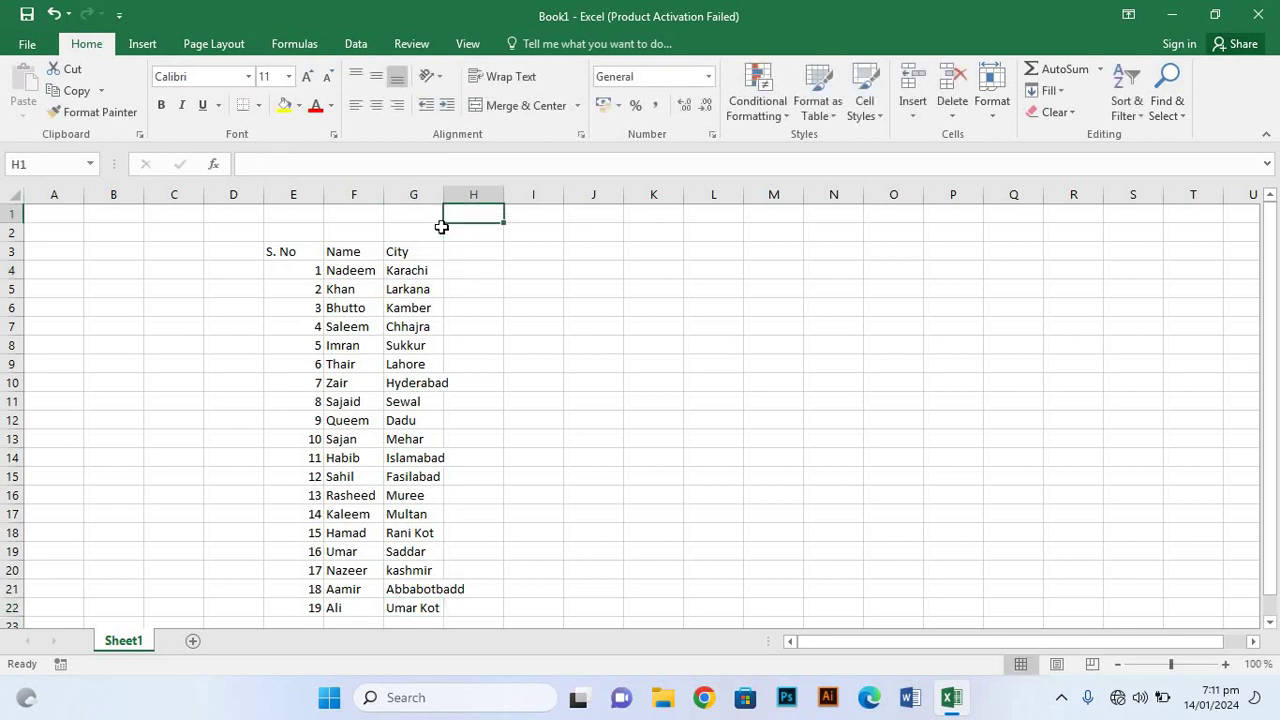
left_click(423, 269)
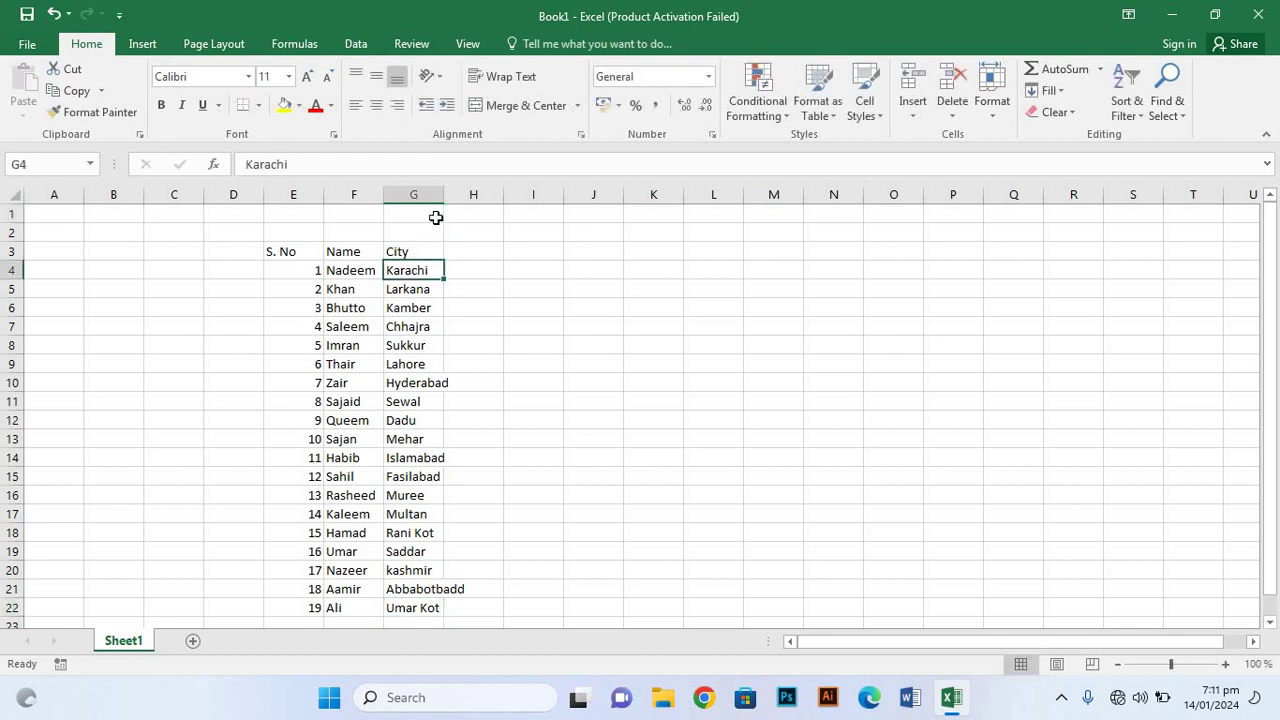
double_click(444, 194)
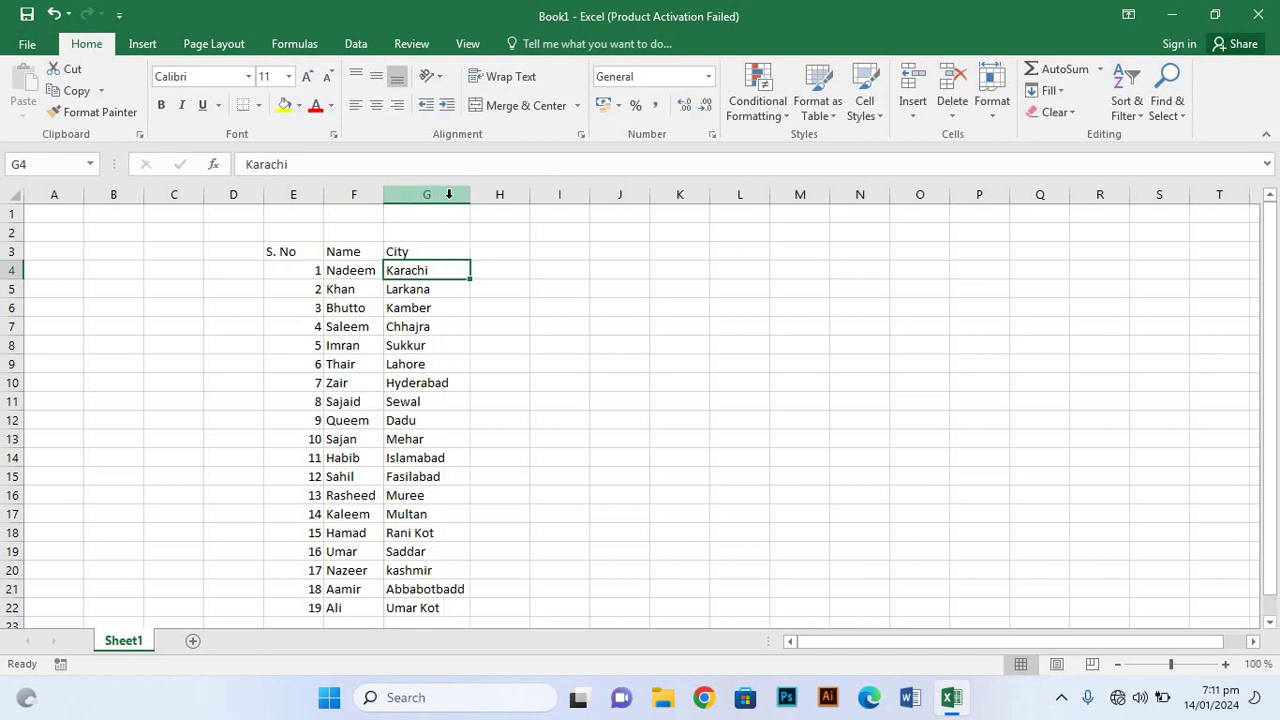
left_click(560, 304)
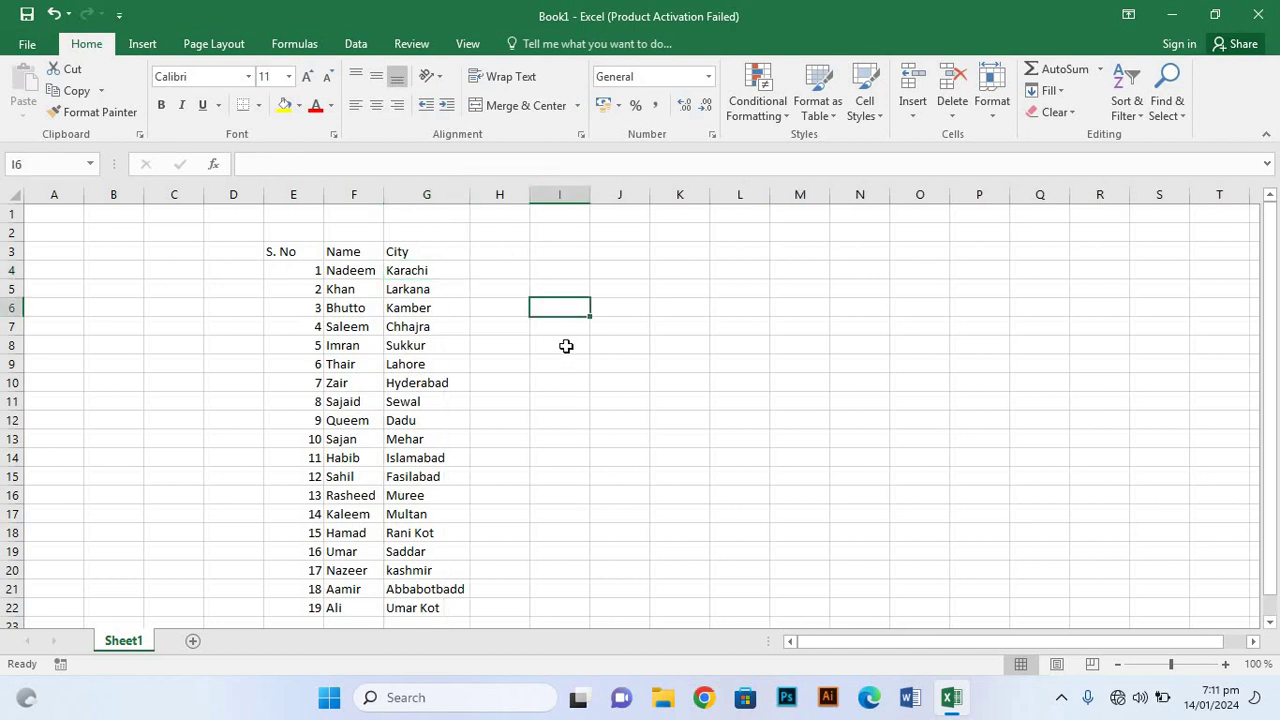
left_click(436, 269)
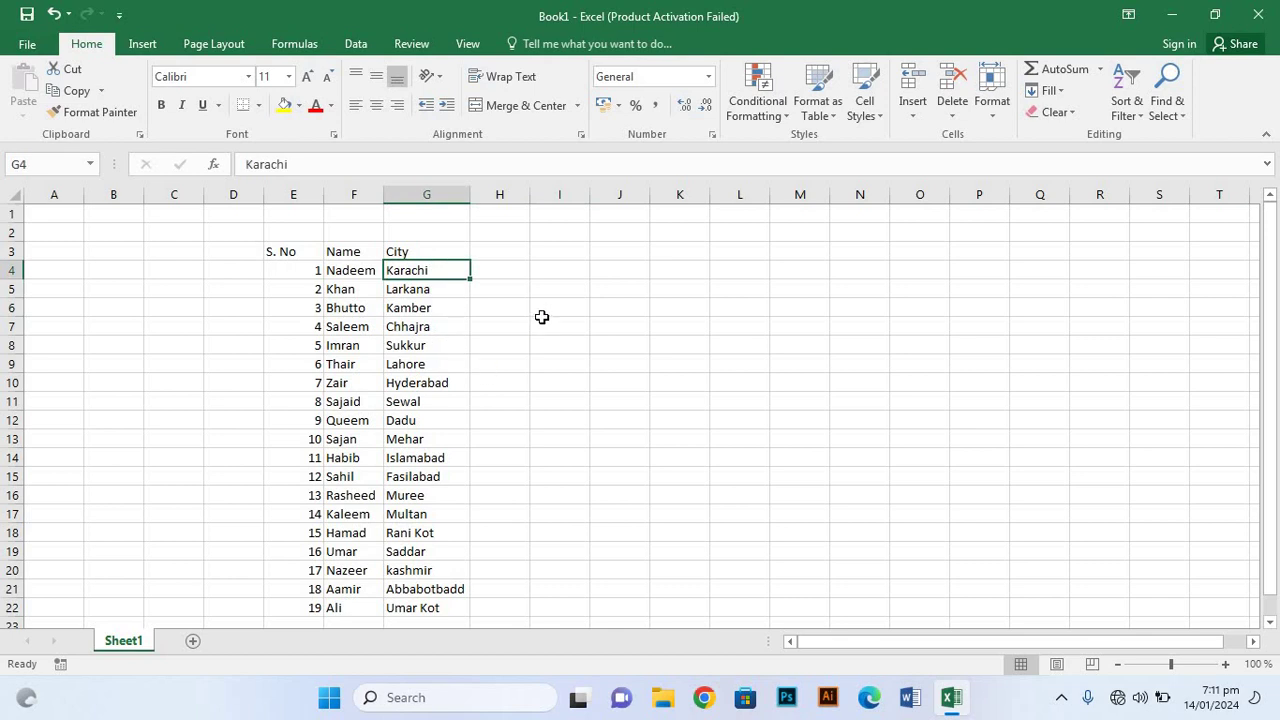
left_click(509, 255)
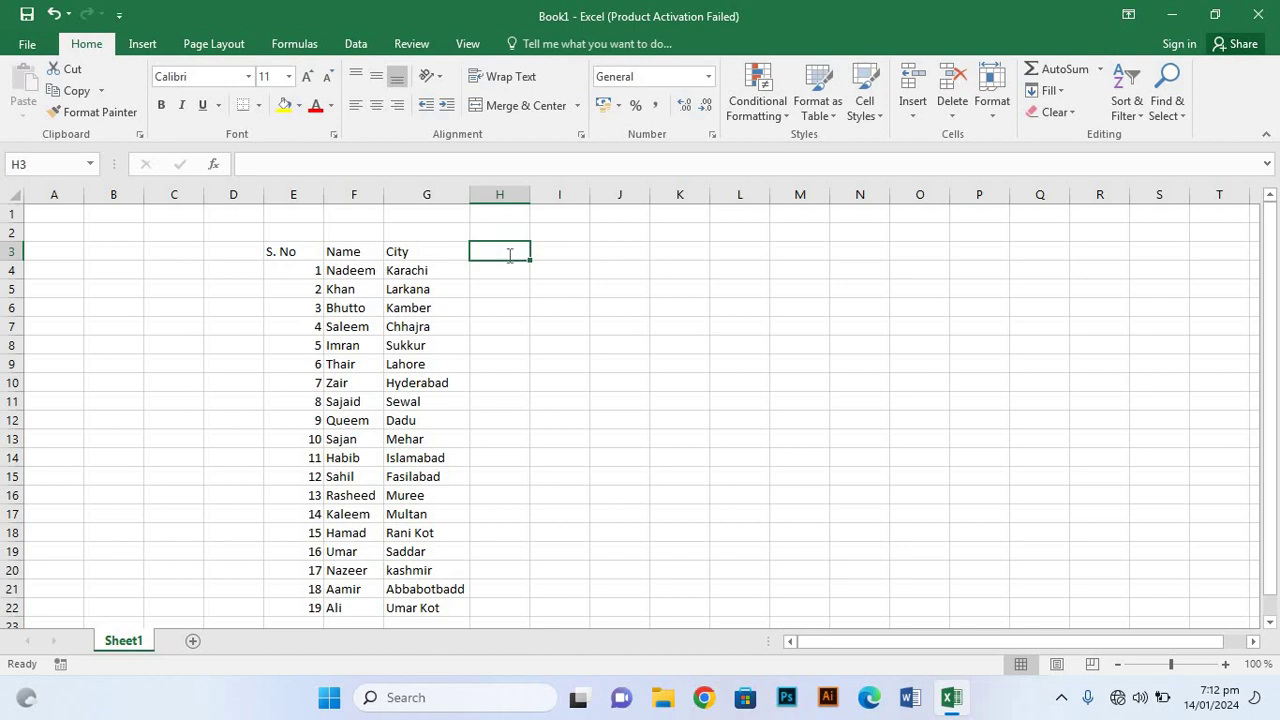
Step: Add a Sales header in H3 and enter 896, 995 and 935 below it
type("Sales")
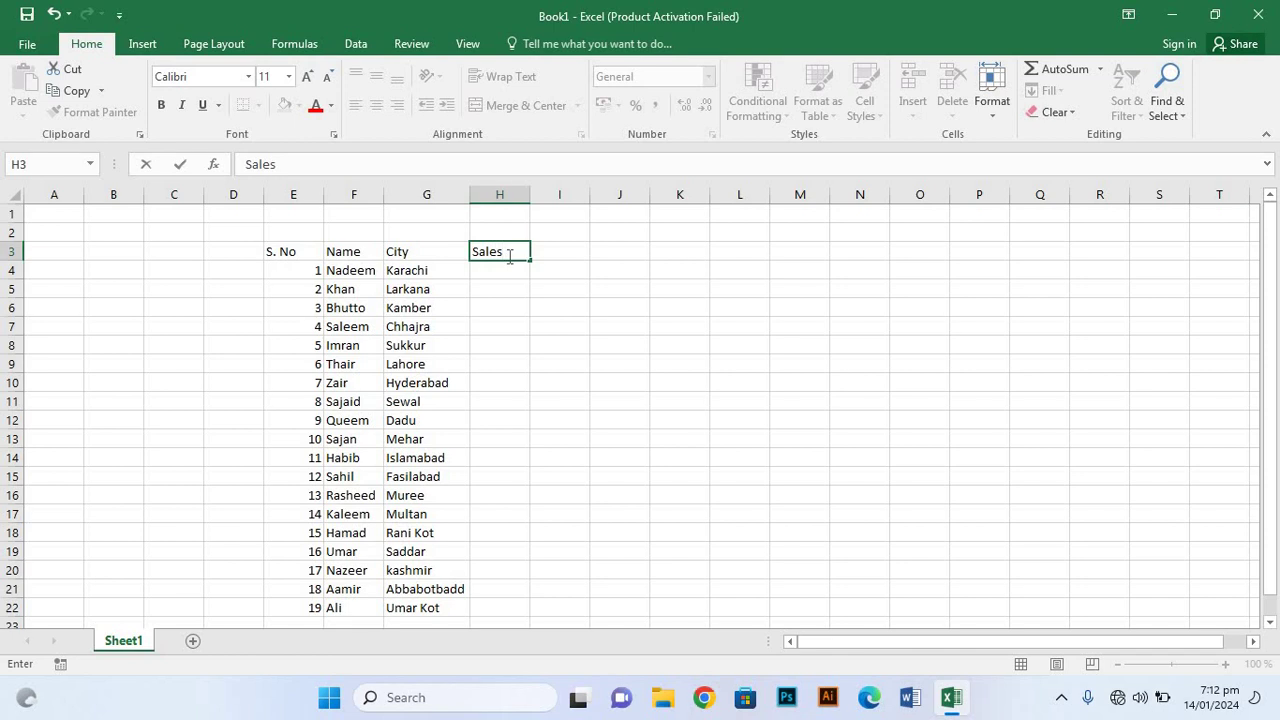
key("Return")
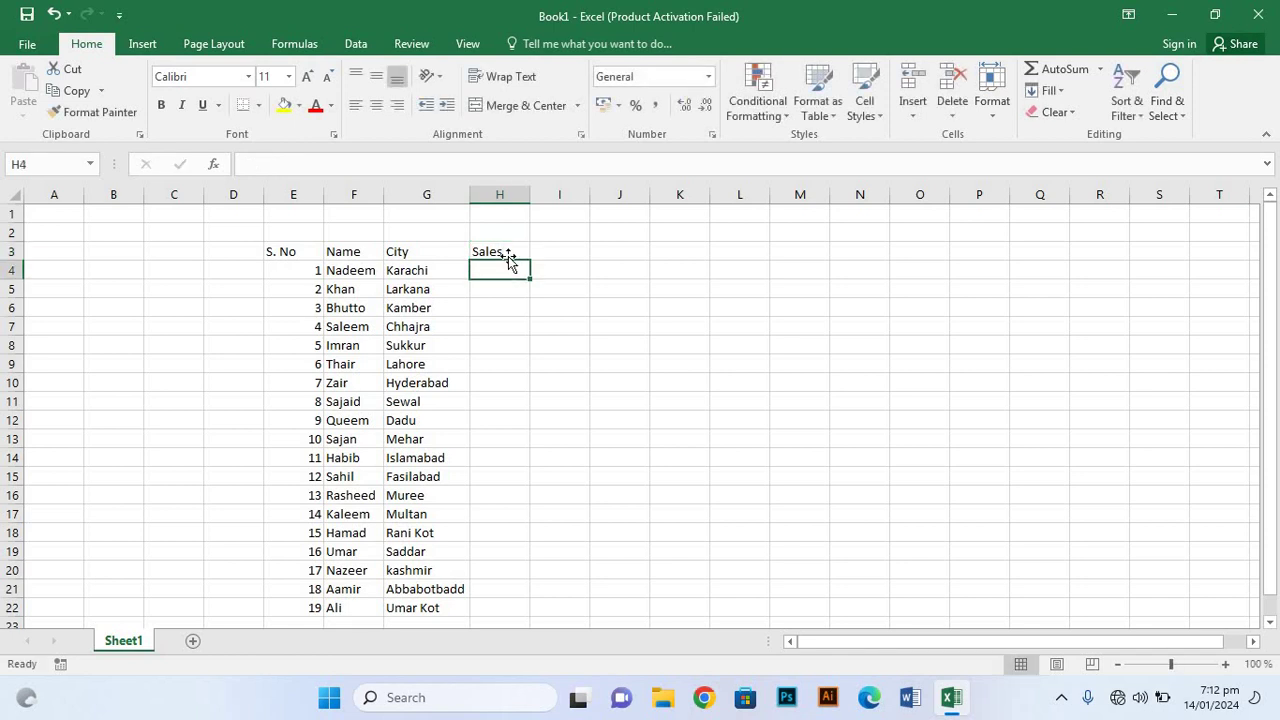
type("8")
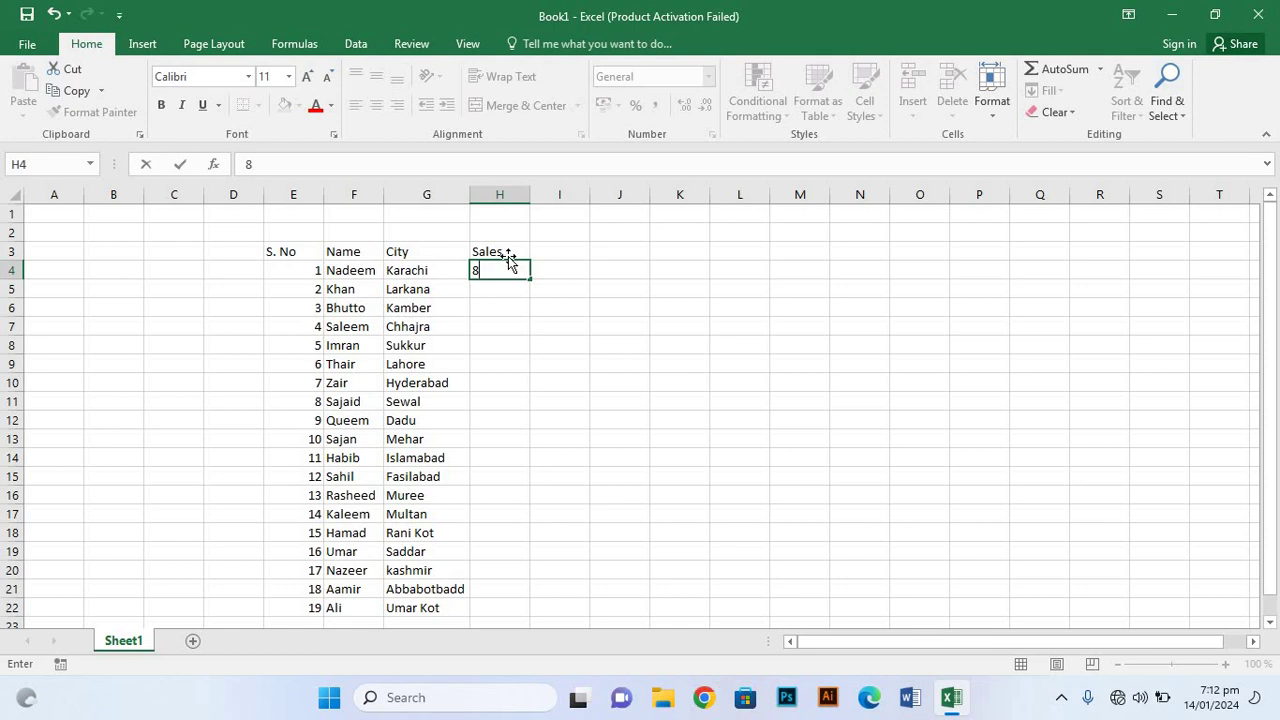
type("96")
key("Return")
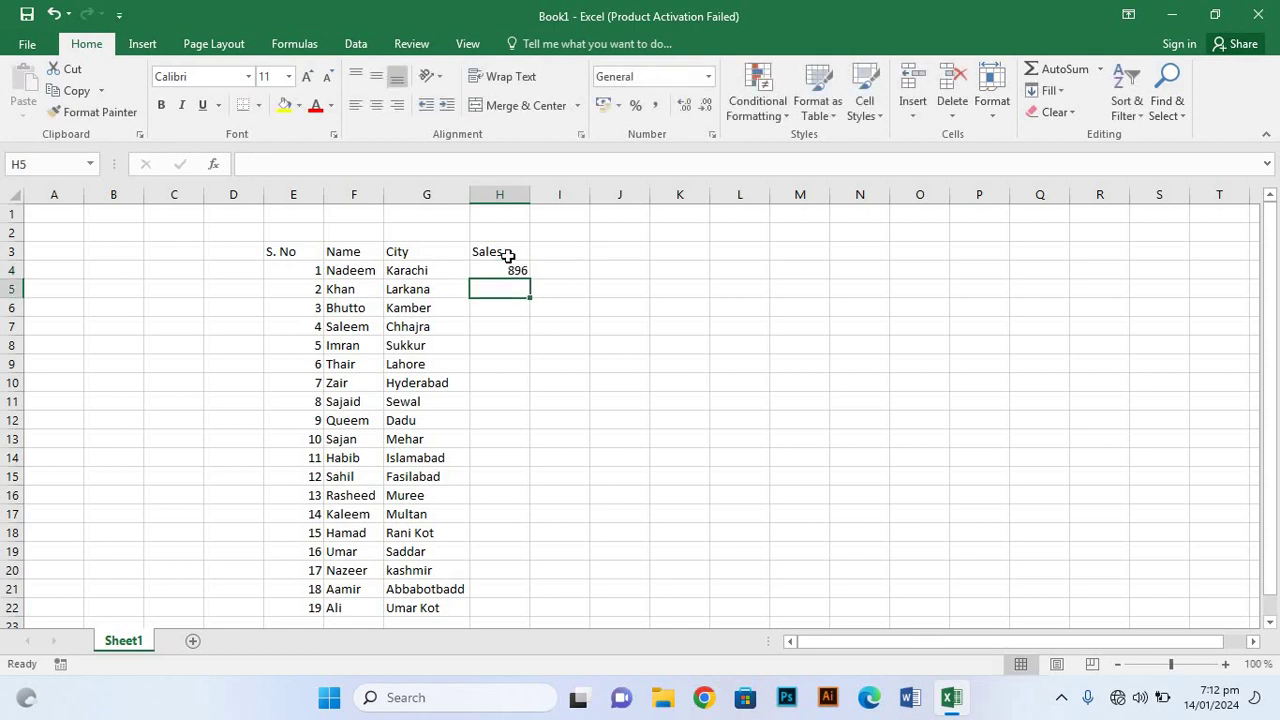
type("9")
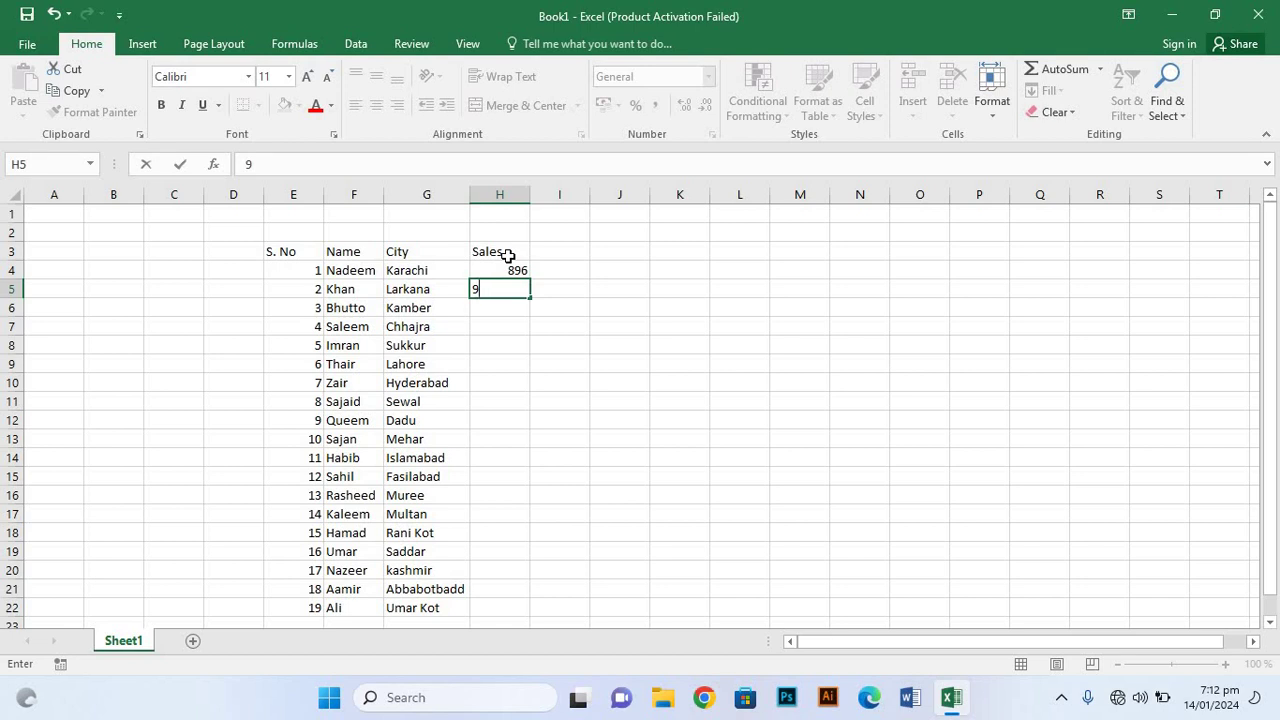
type("9")
type("5")
key("Return")
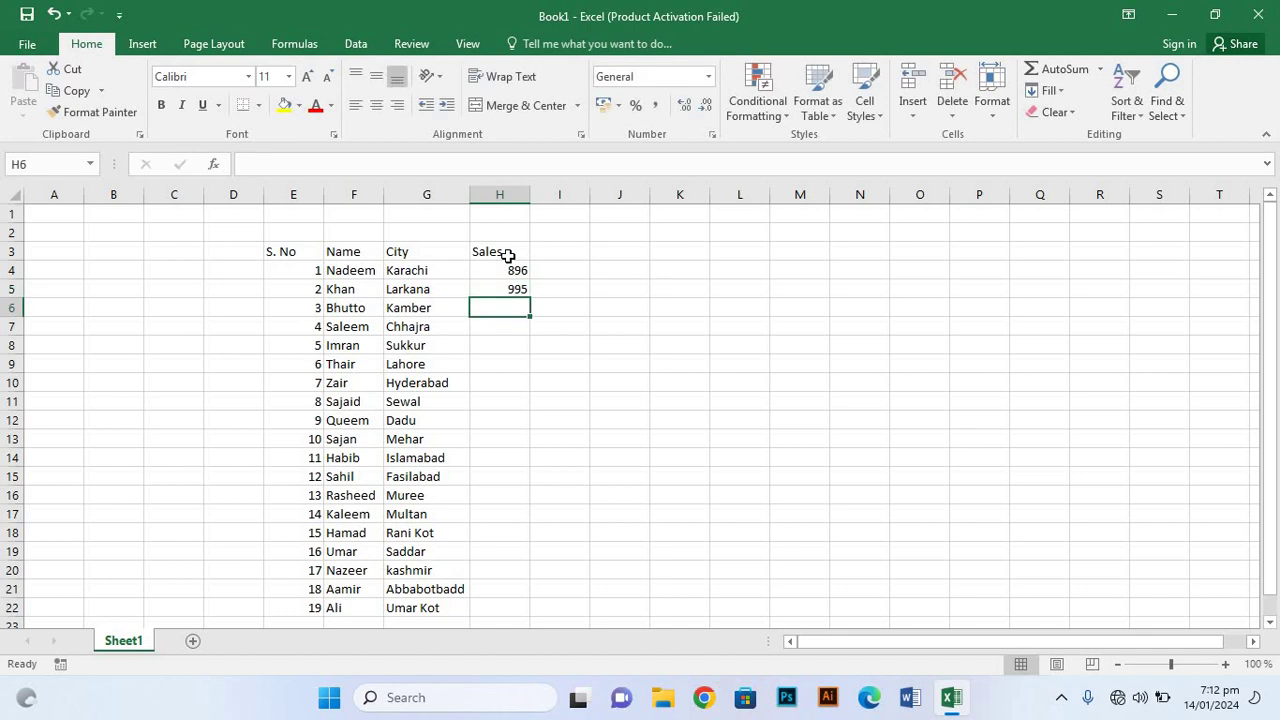
type("9")
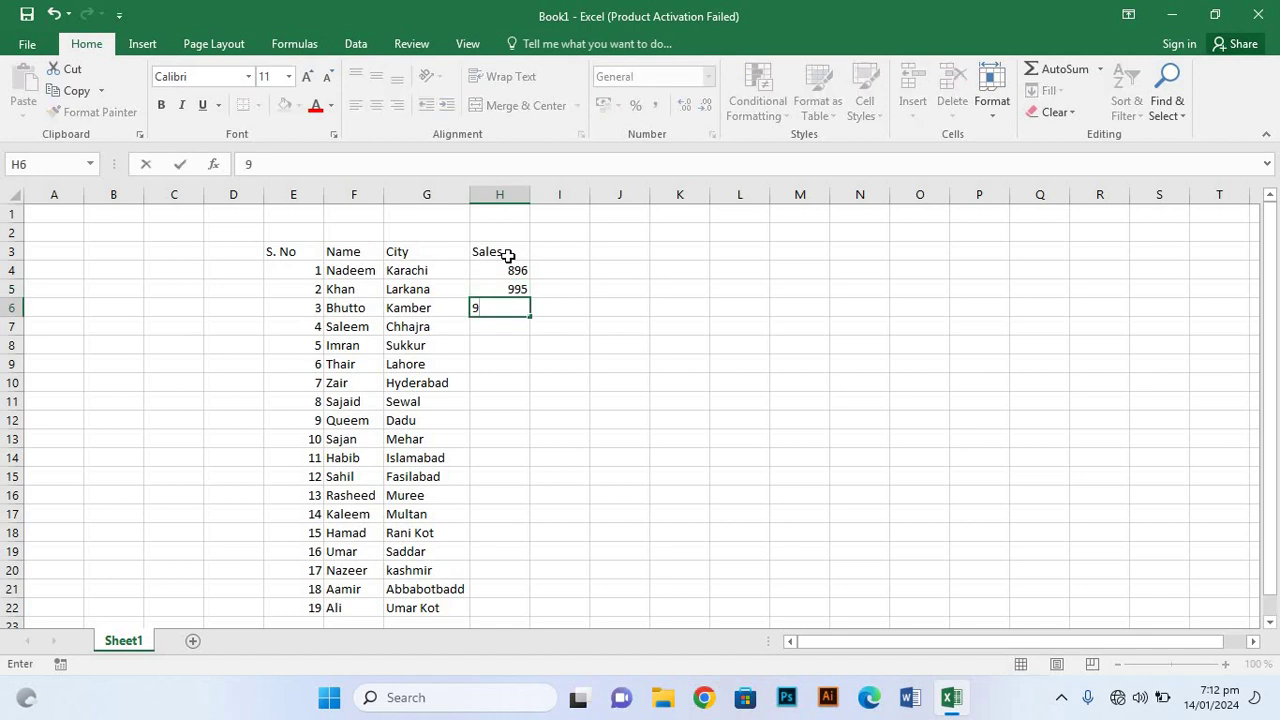
type("35")
key("Return")
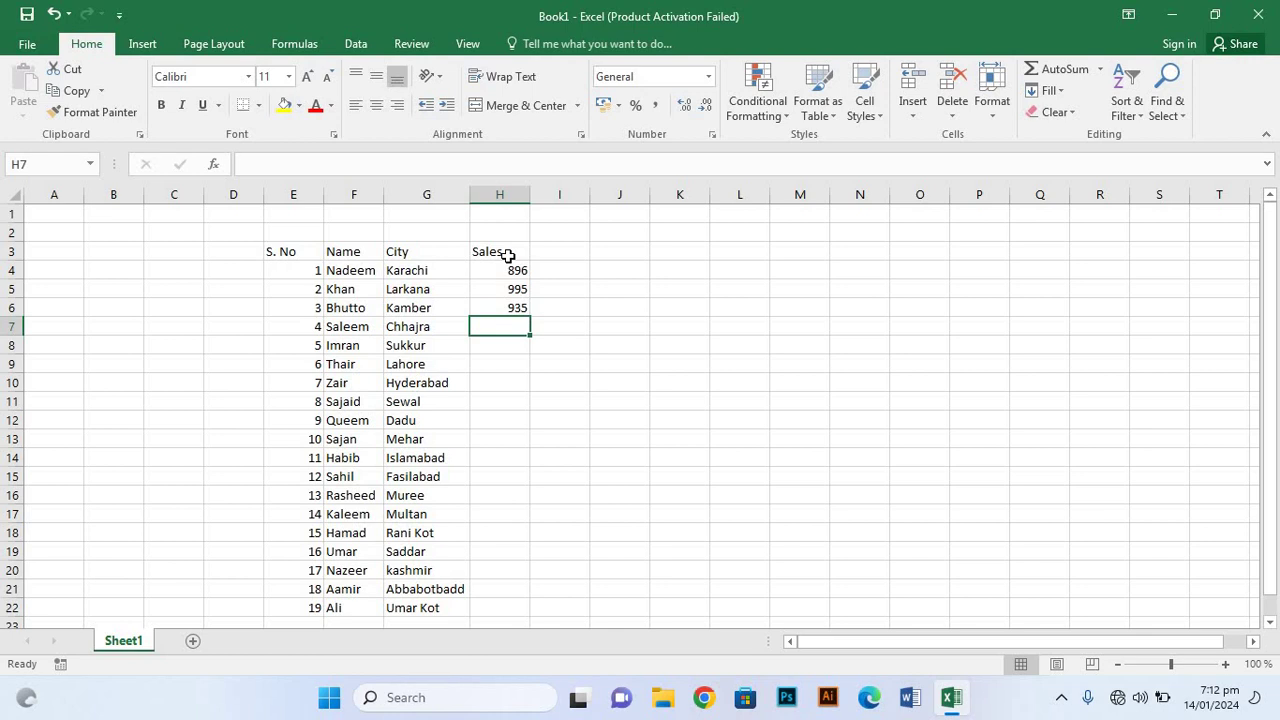
Step: Enter the sales figures 626, 900, 651, 991 and 633 down column H
type("6")
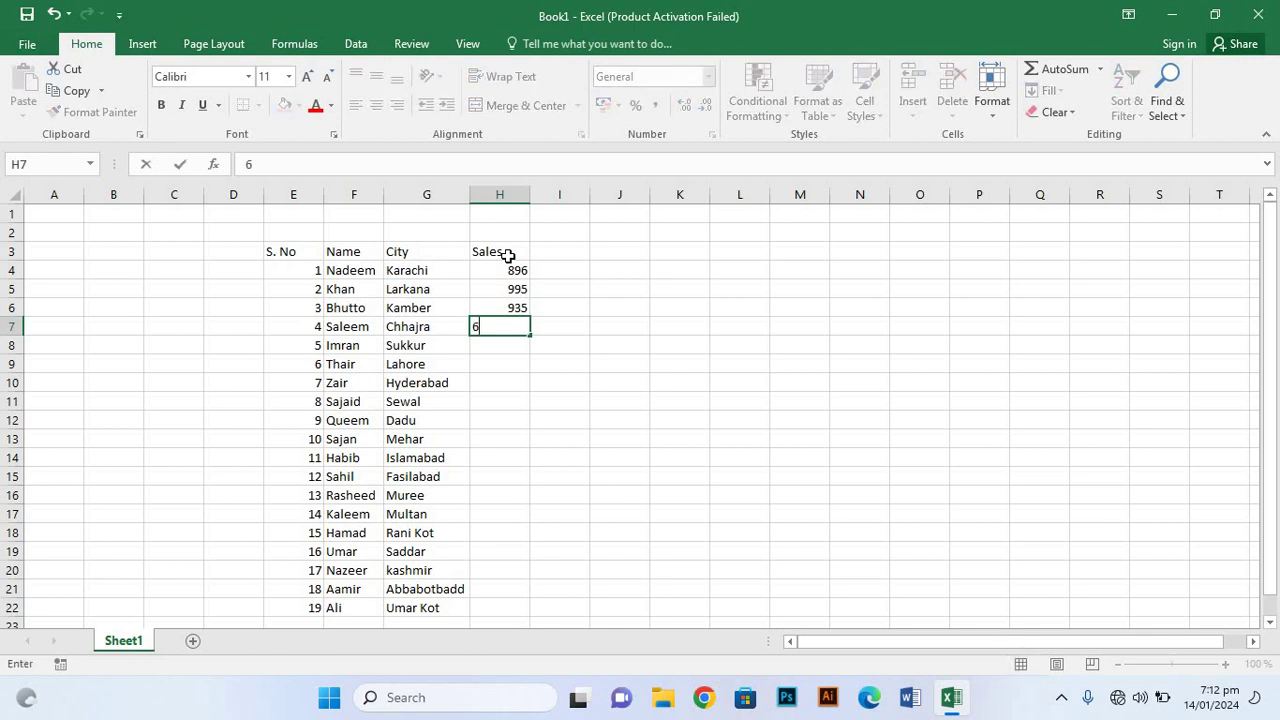
type("26")
key("Return")
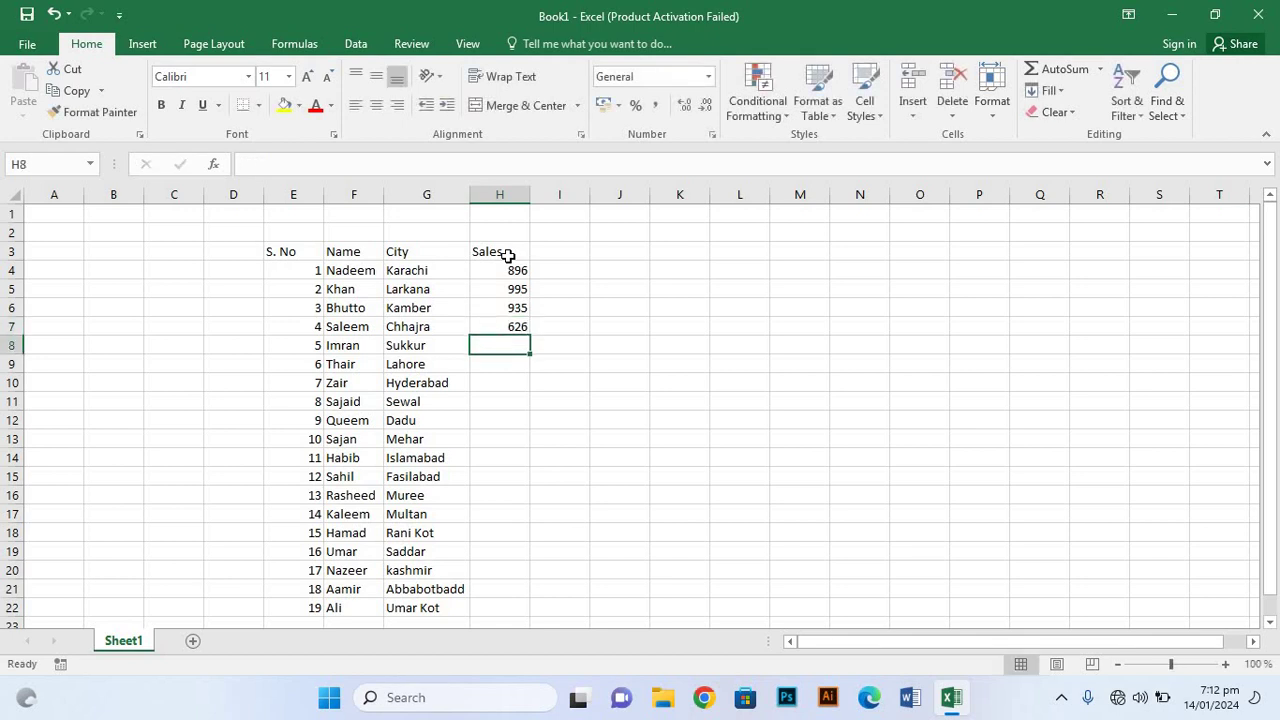
type("900")
key("Return")
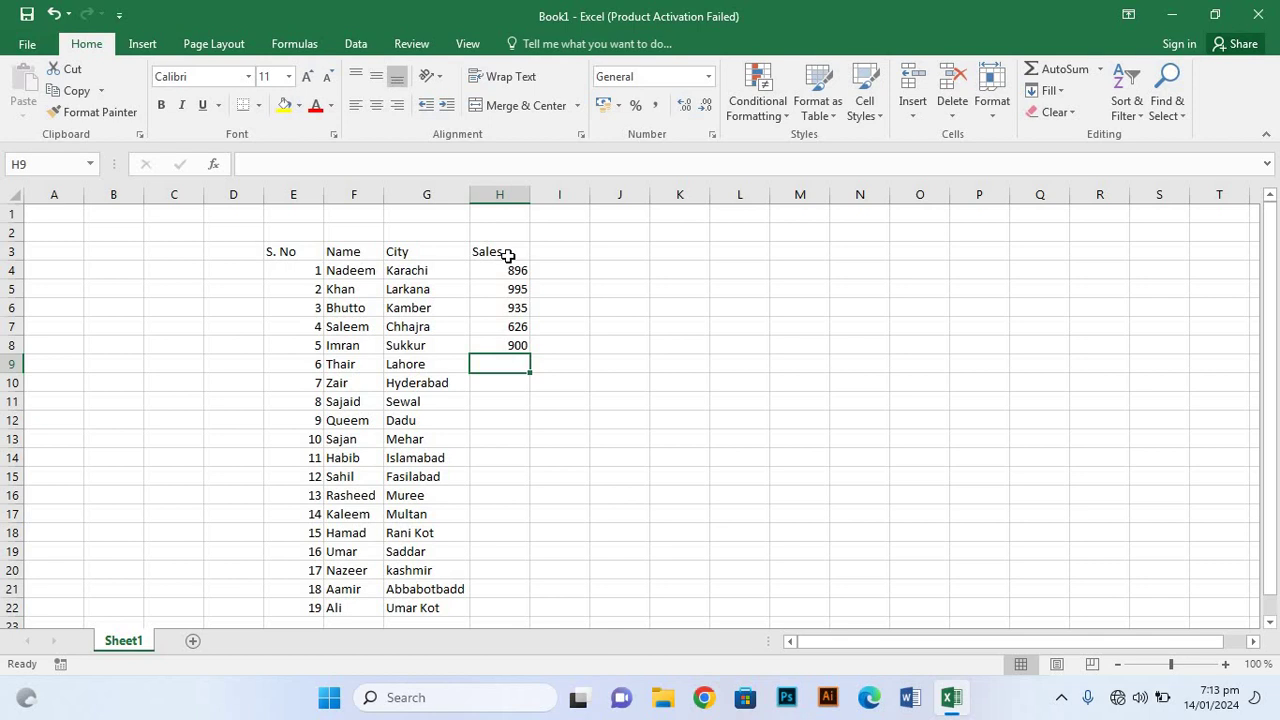
type("6")
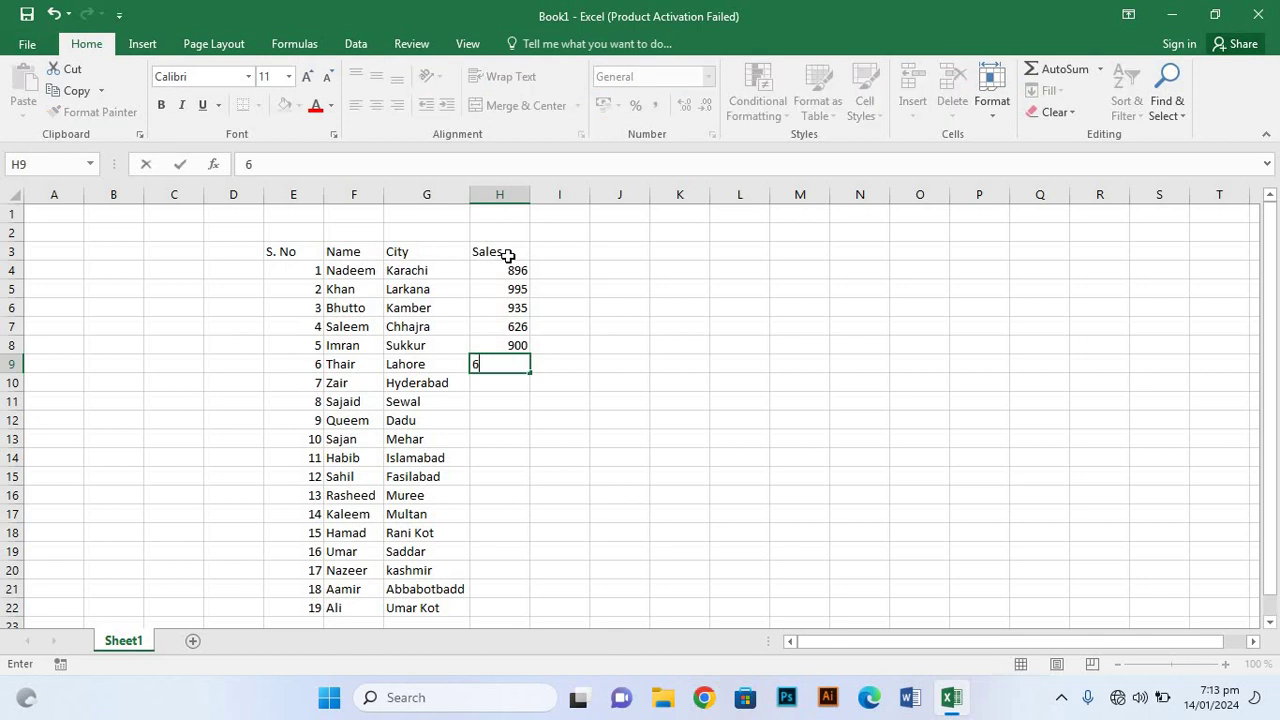
type("51")
key("Return")
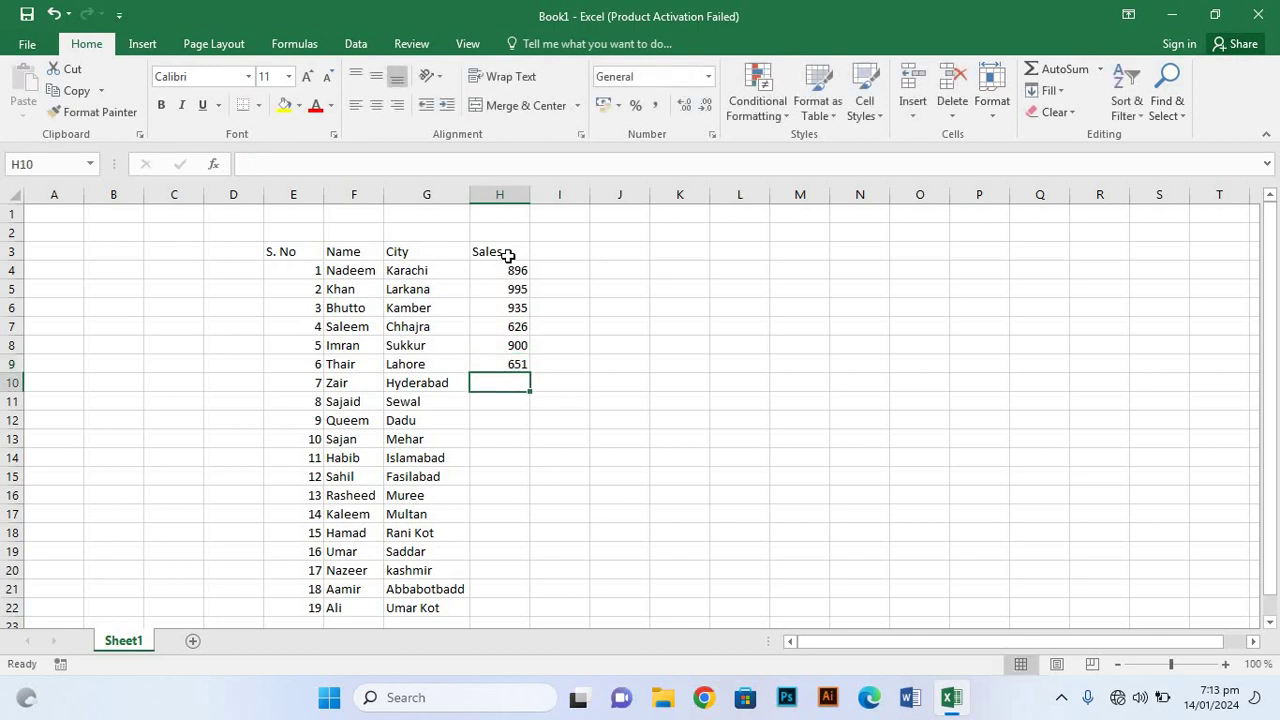
type("99")
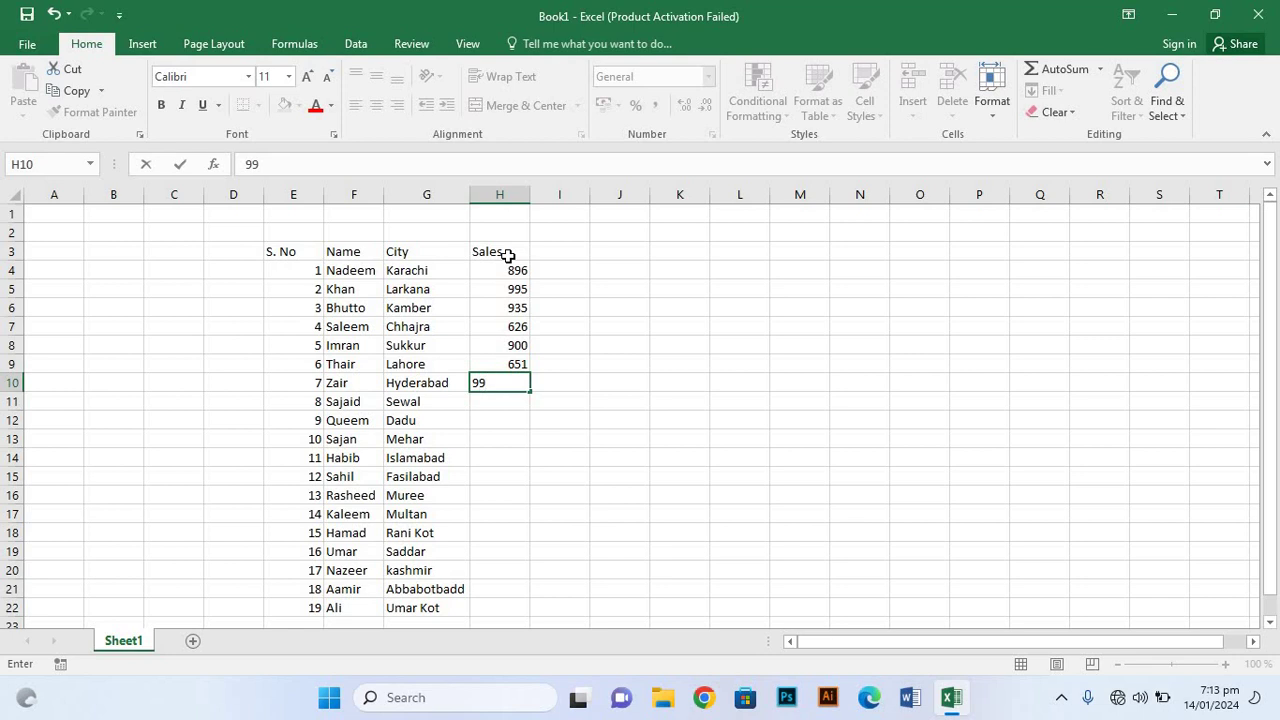
type("1")
key("Return")
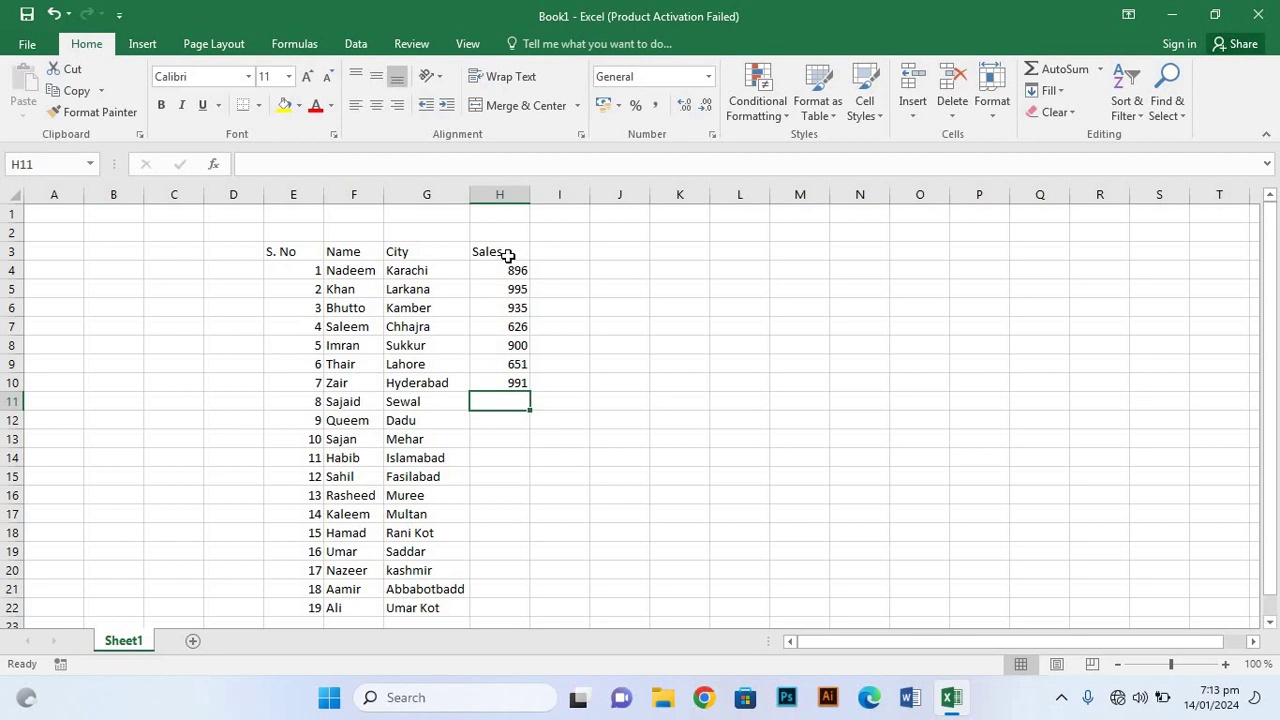
type("633")
key("Return")
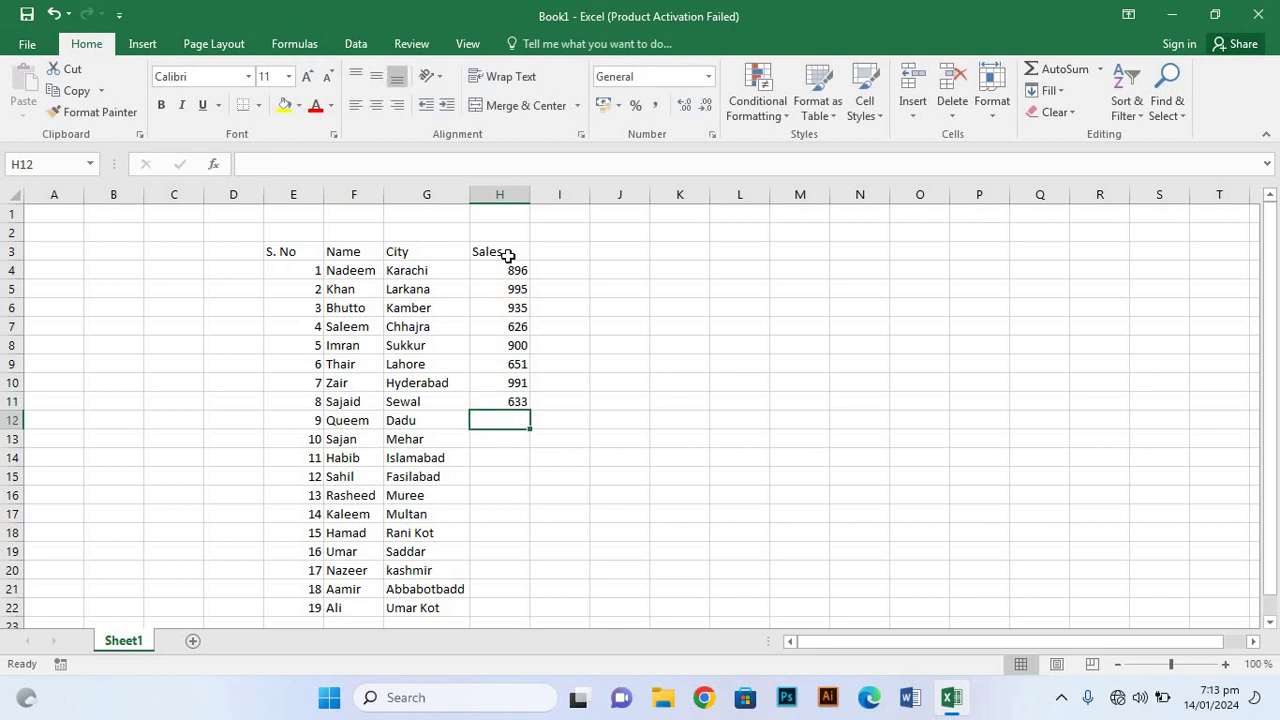
Step: Enter 908, 573, 598 and 608, finishing at H15 for Fasilabad
type("90")
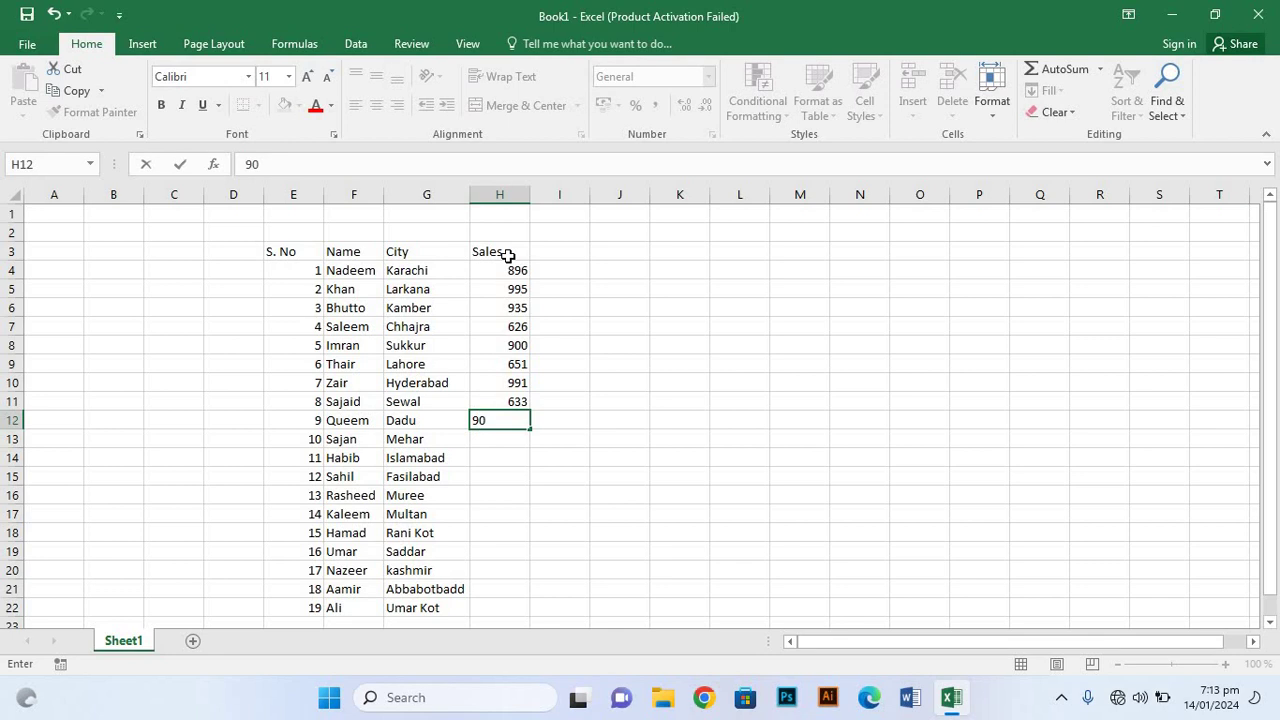
type("8")
key("Return")
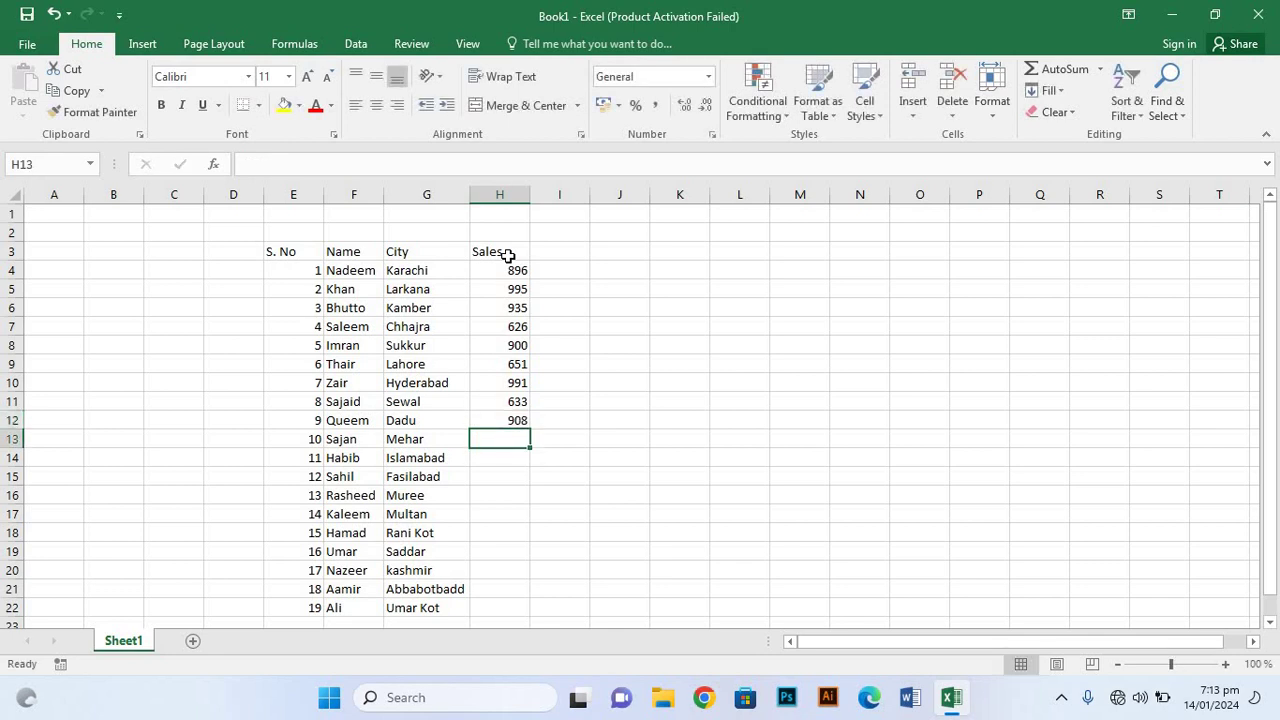
type("8")
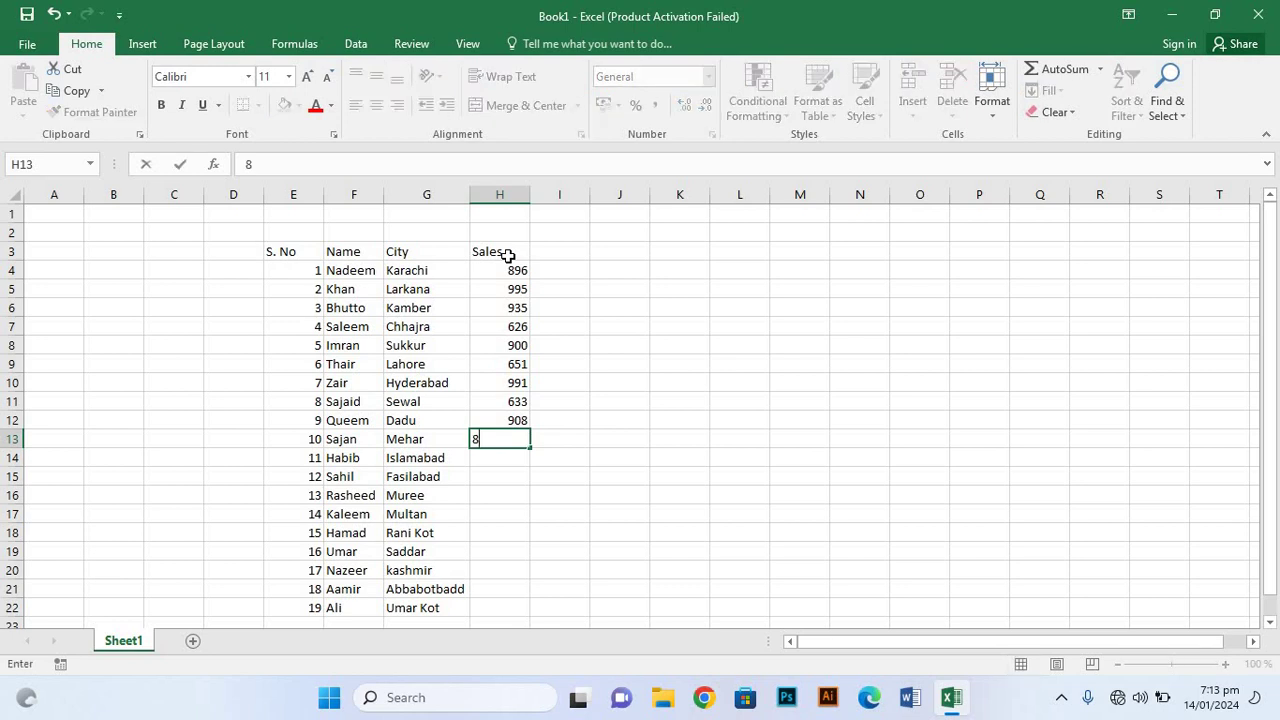
key("BackSpace")
type("5")
type("7")
type("3")
key("Return")
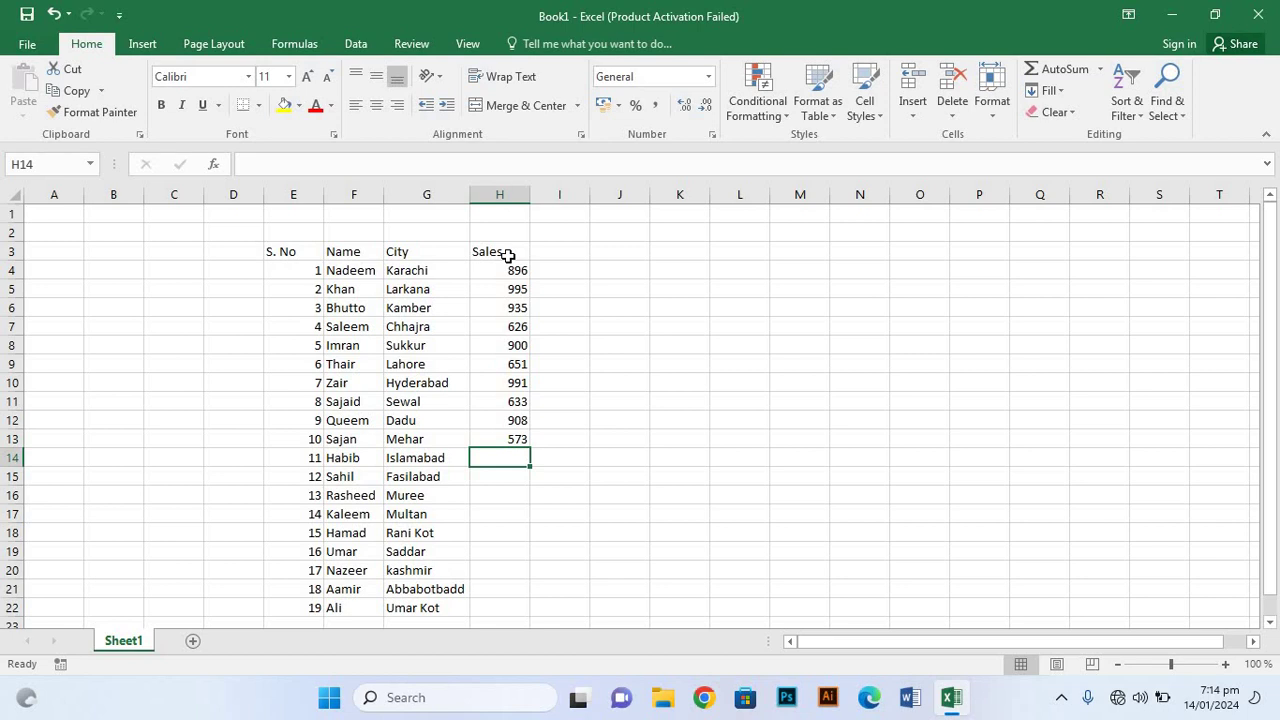
type("5")
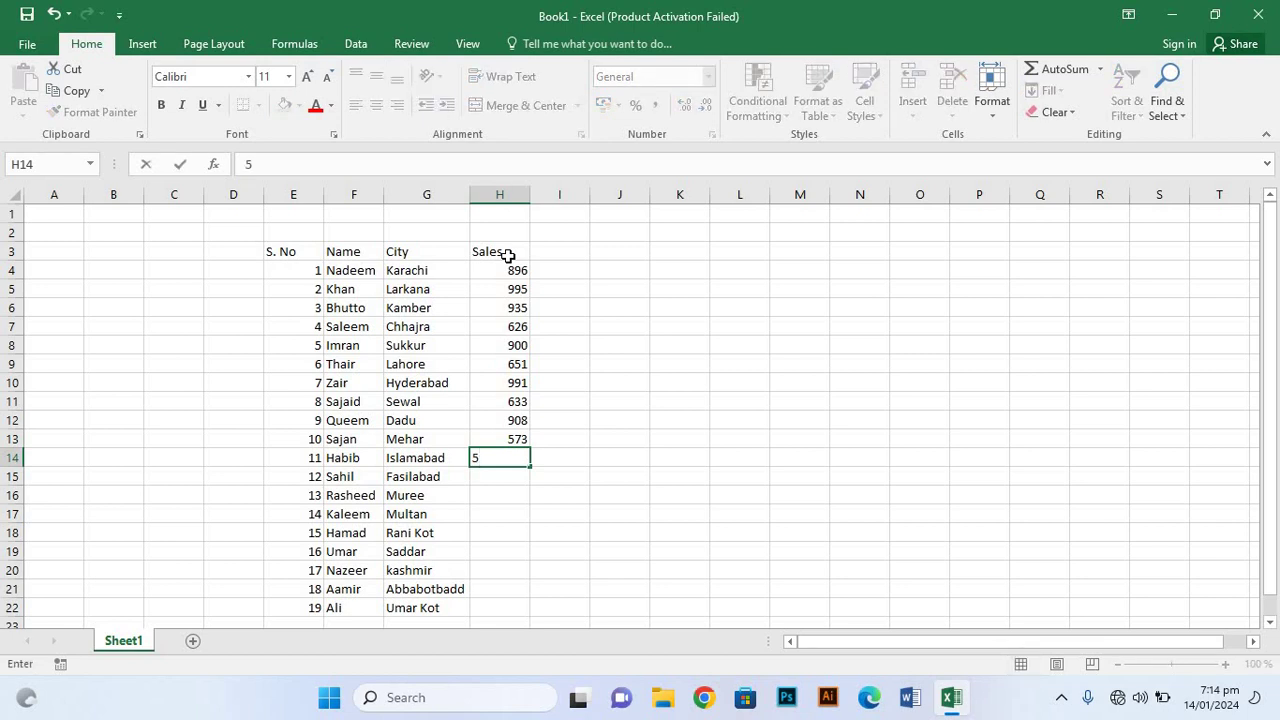
type("98")
key("Return")
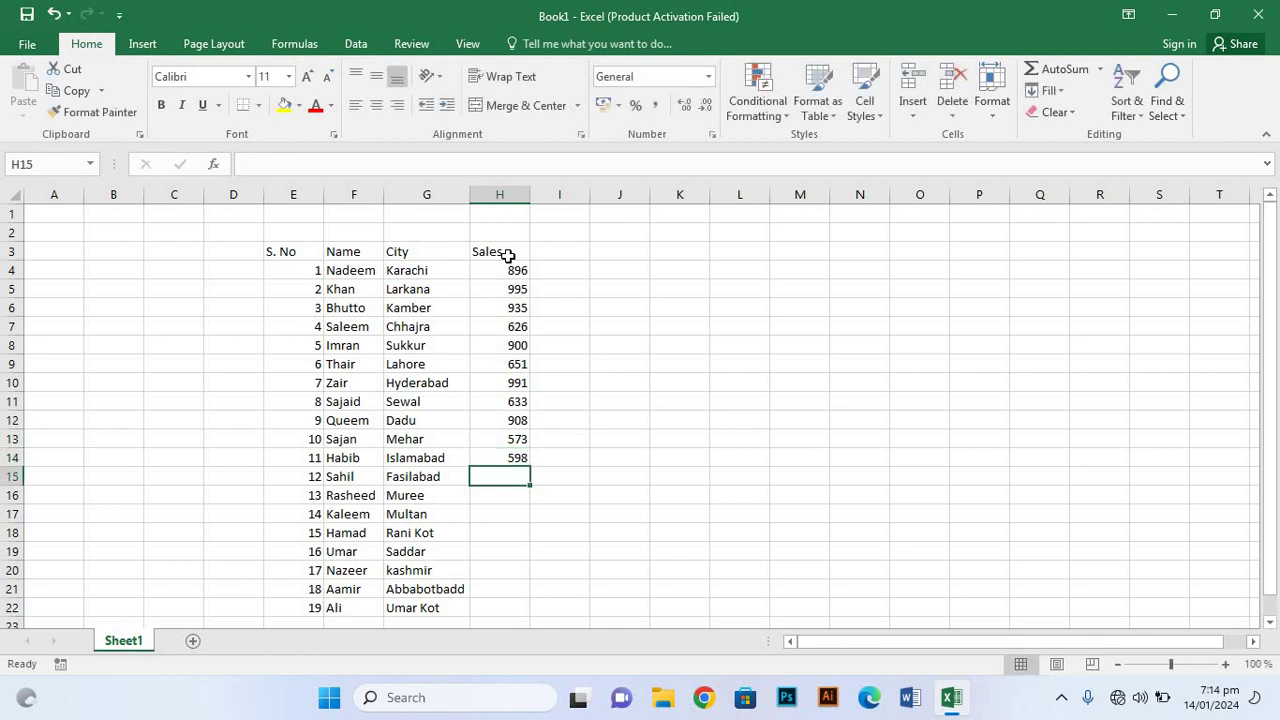
type("6")
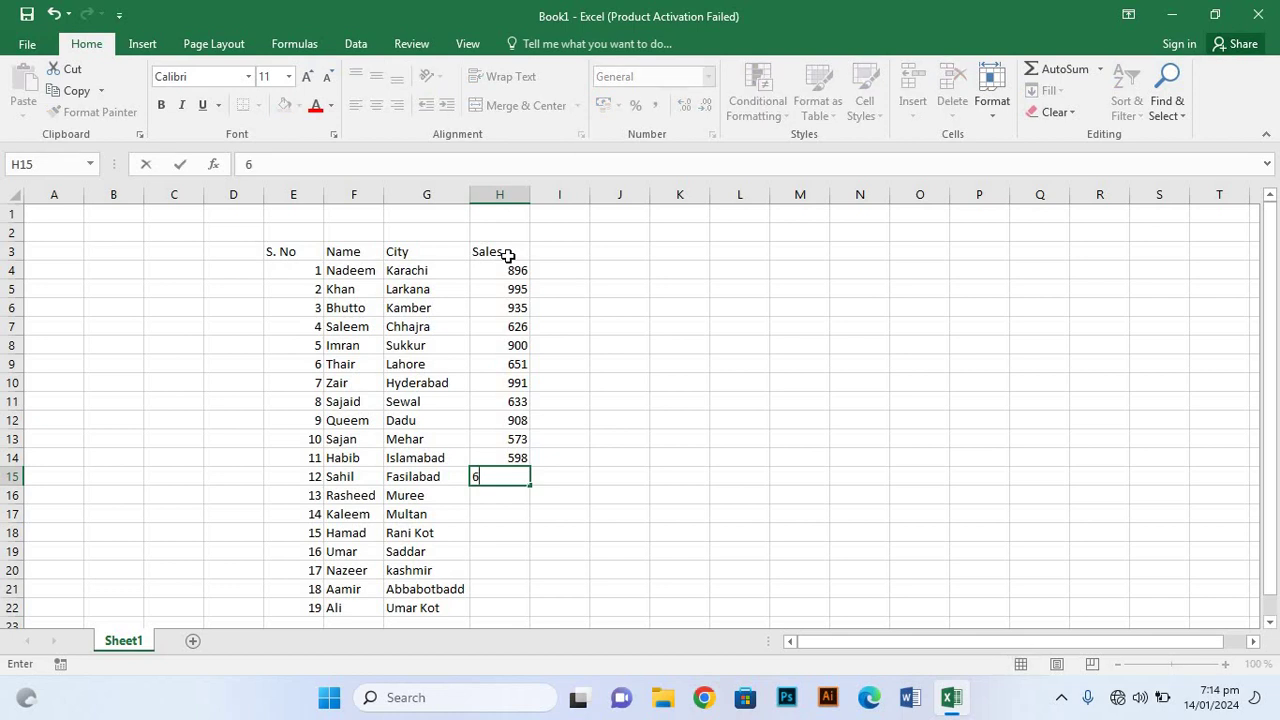
type("08")
key("Return")
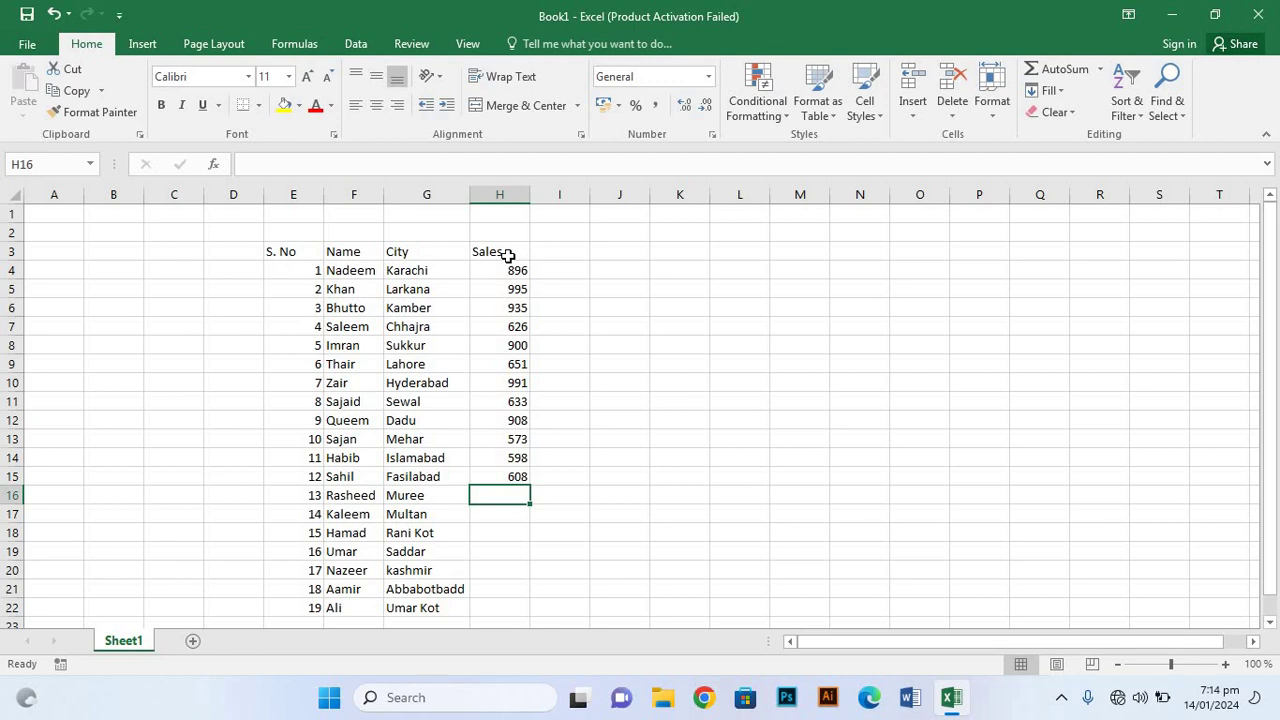
Step: Enter sales 957, 943, 729, 710, 560 and 970 in H16:H21, then type 764 in H22
type("9")
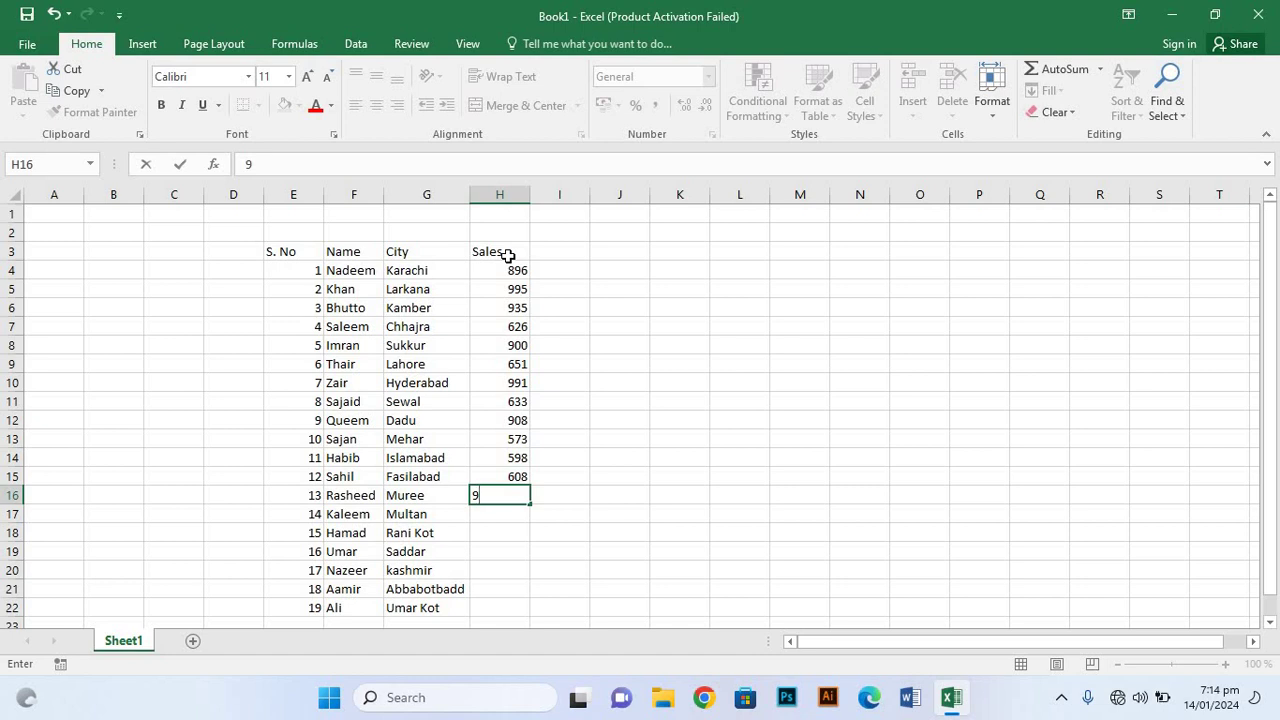
type("57")
key("Return")
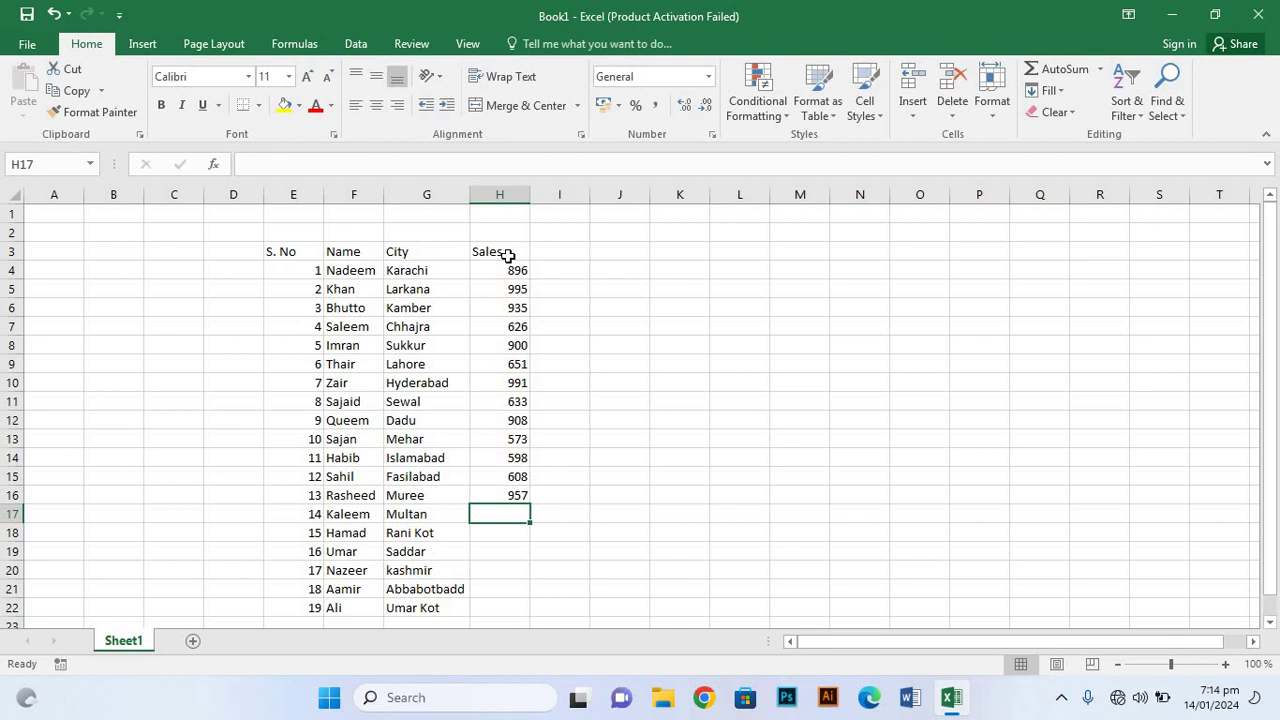
type("9")
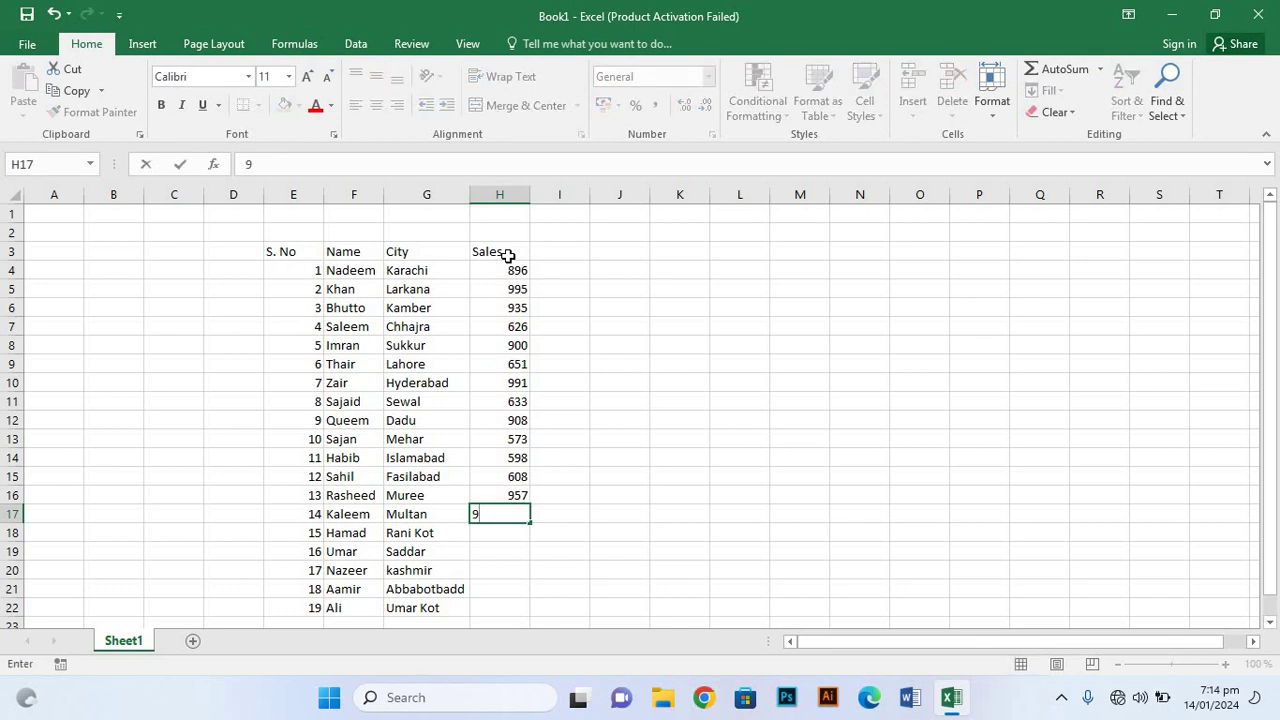
type("4")
type("3")
key("Return")
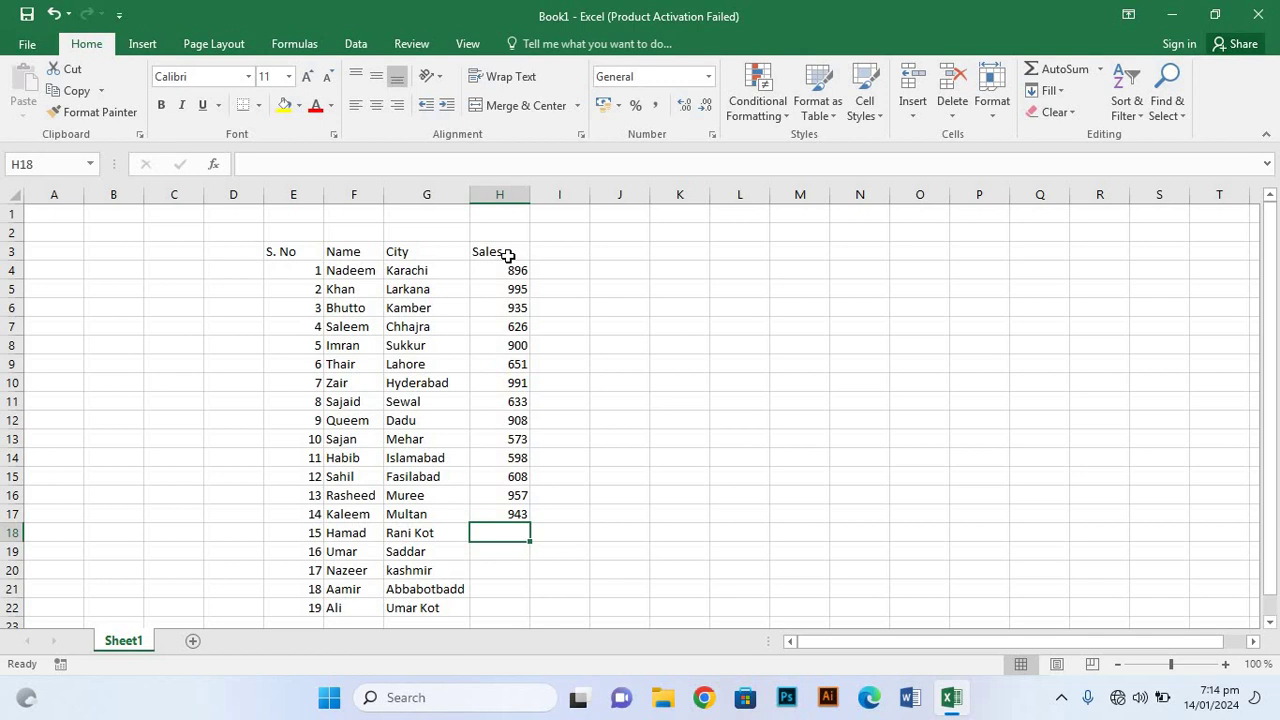
type("7")
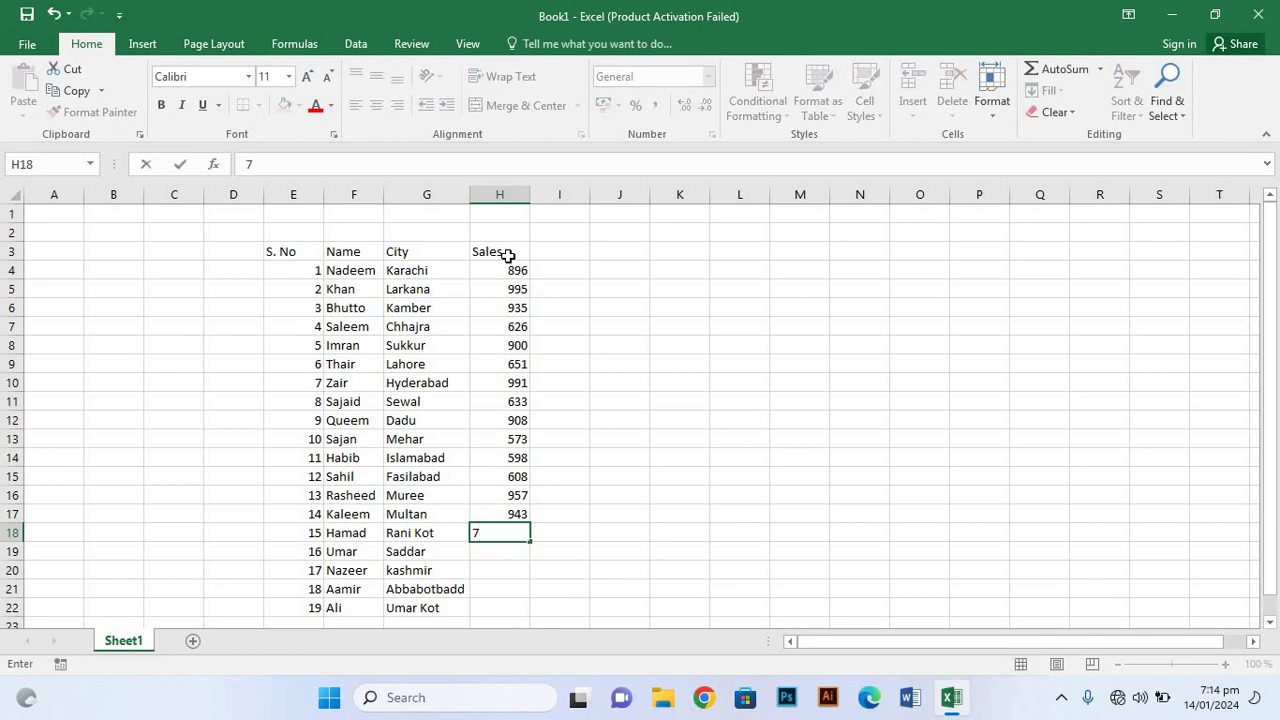
type("29")
key("Return")
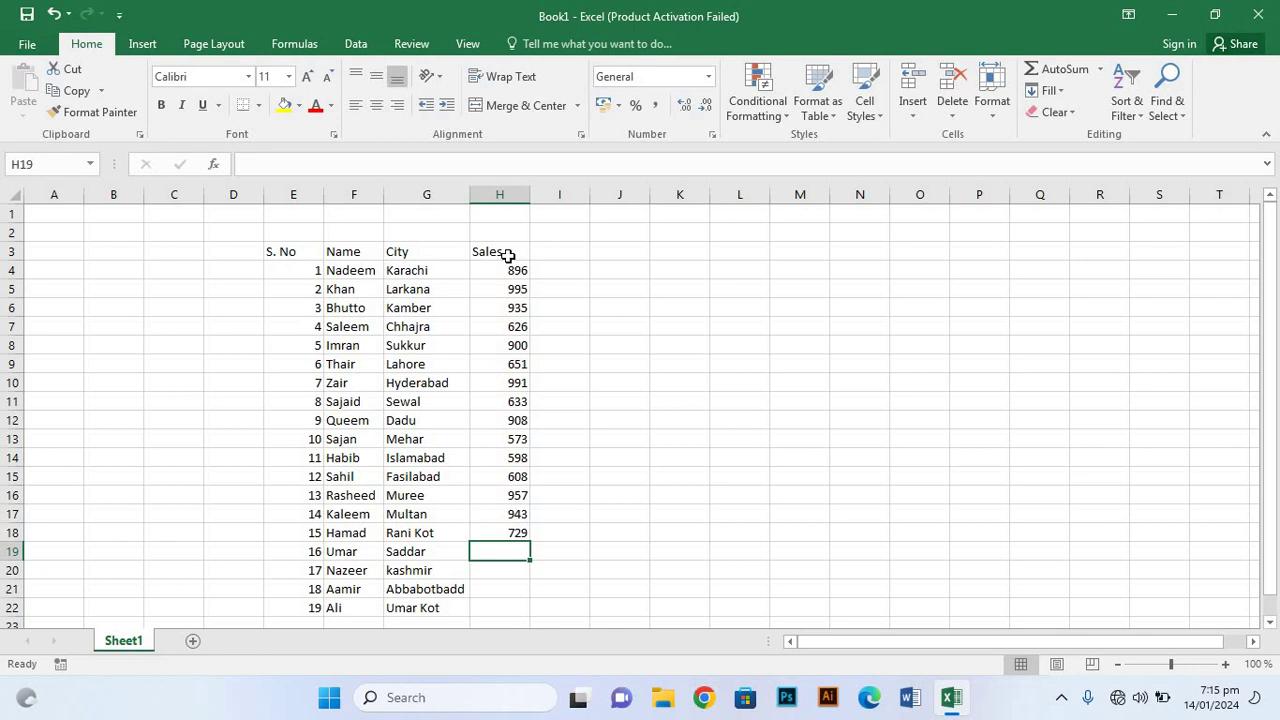
type("710")
key("Return")
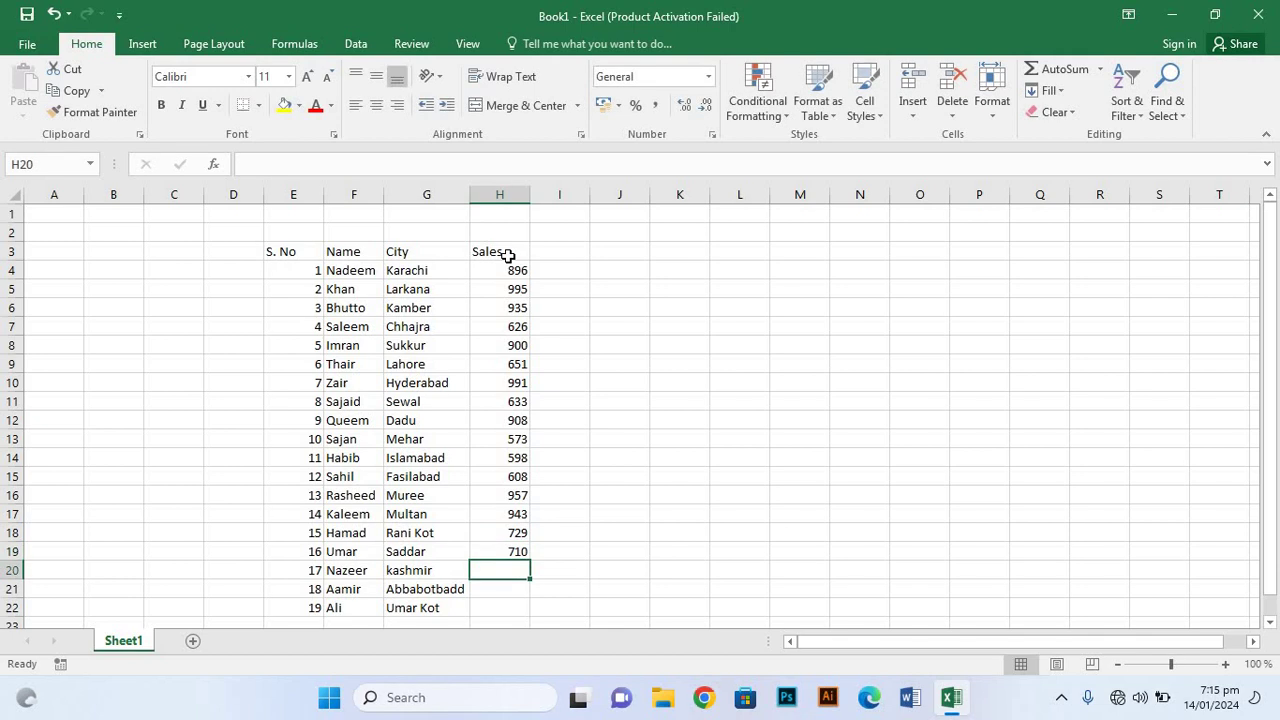
type("5")
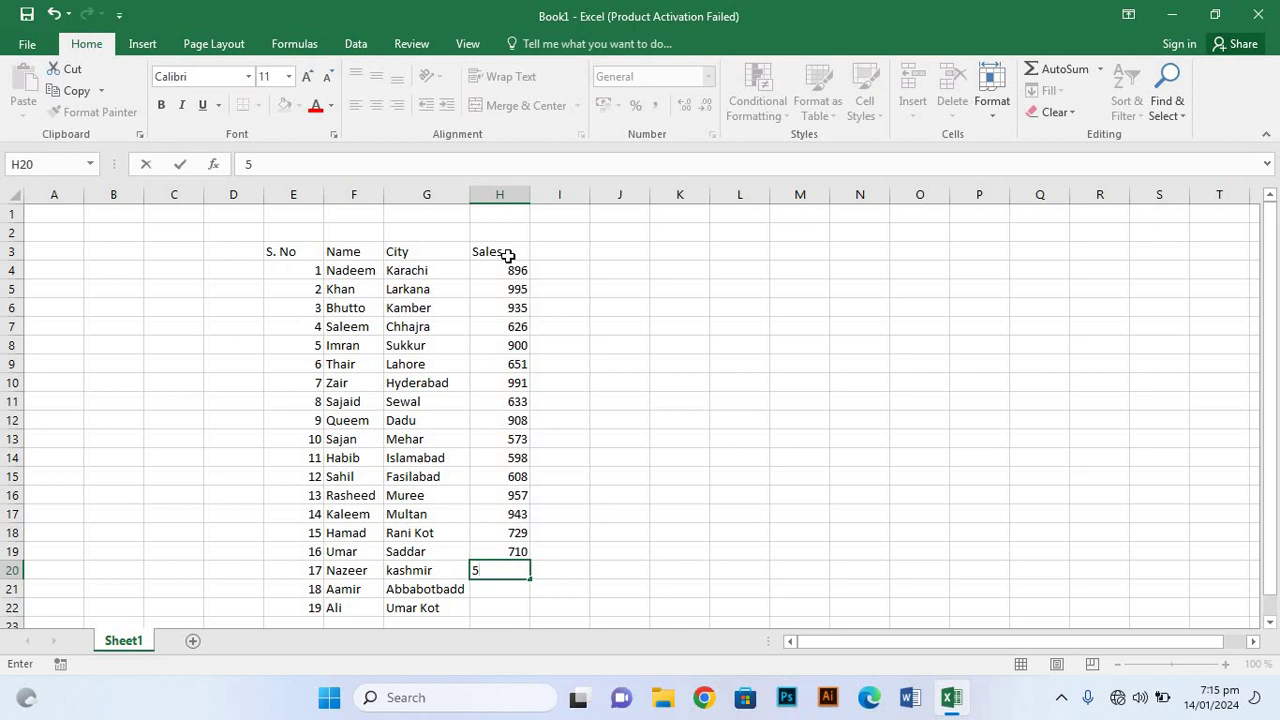
type("60")
key("Return")
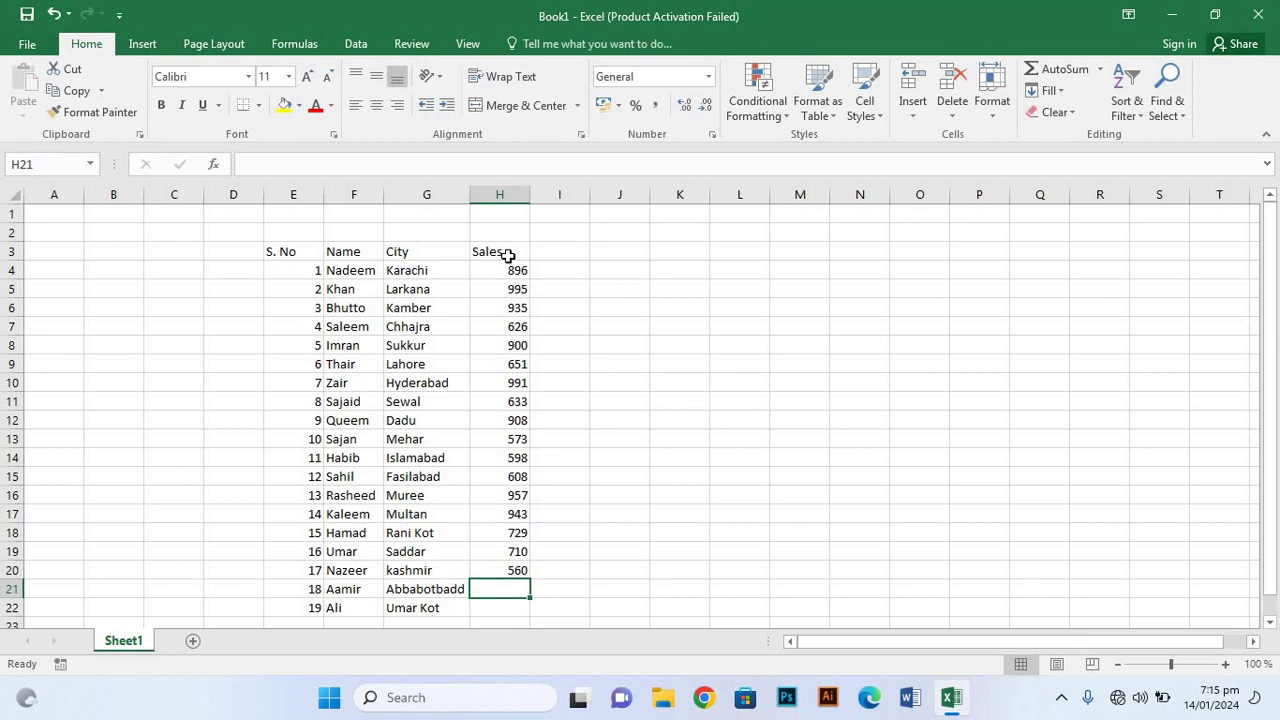
type("9")
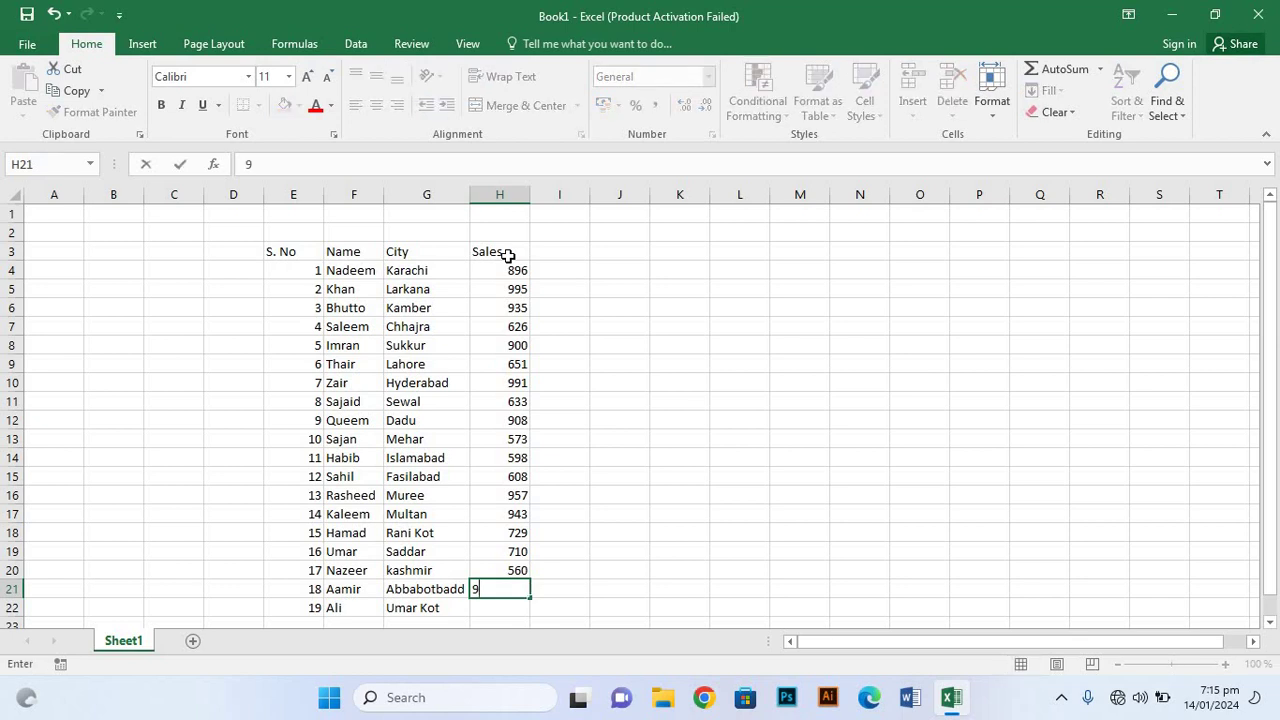
type("70")
key("Return")
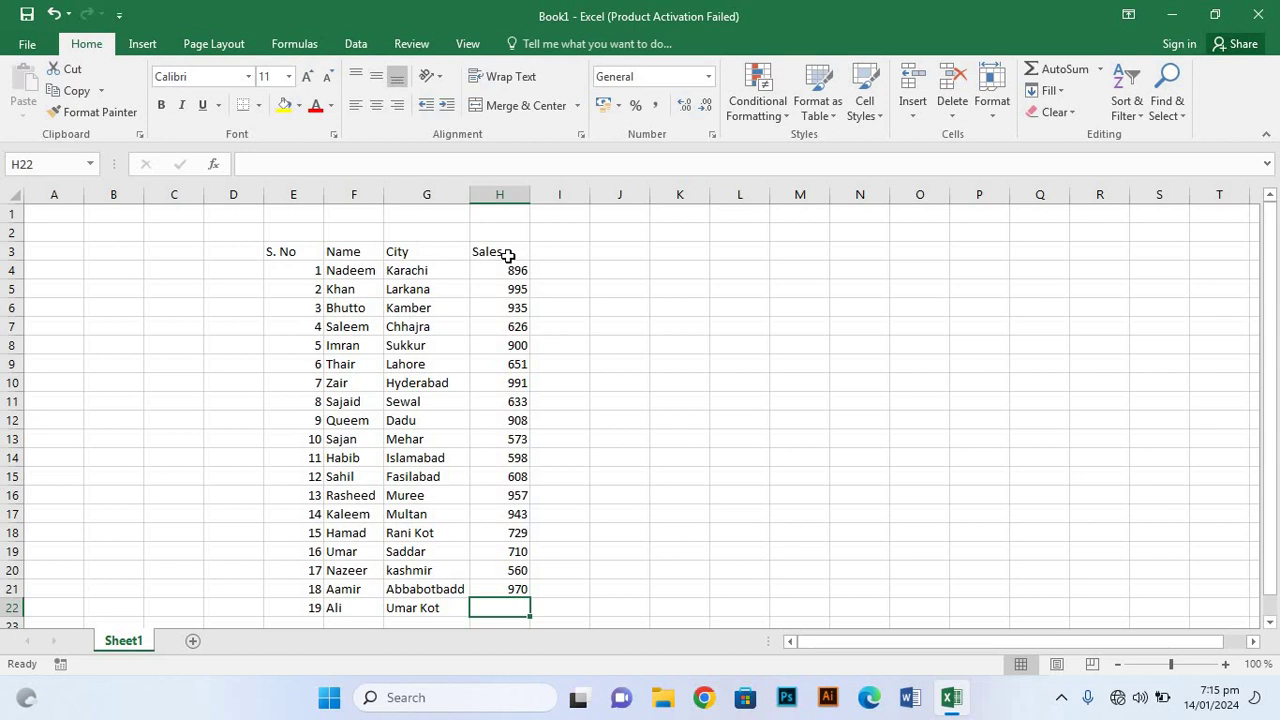
type("7")
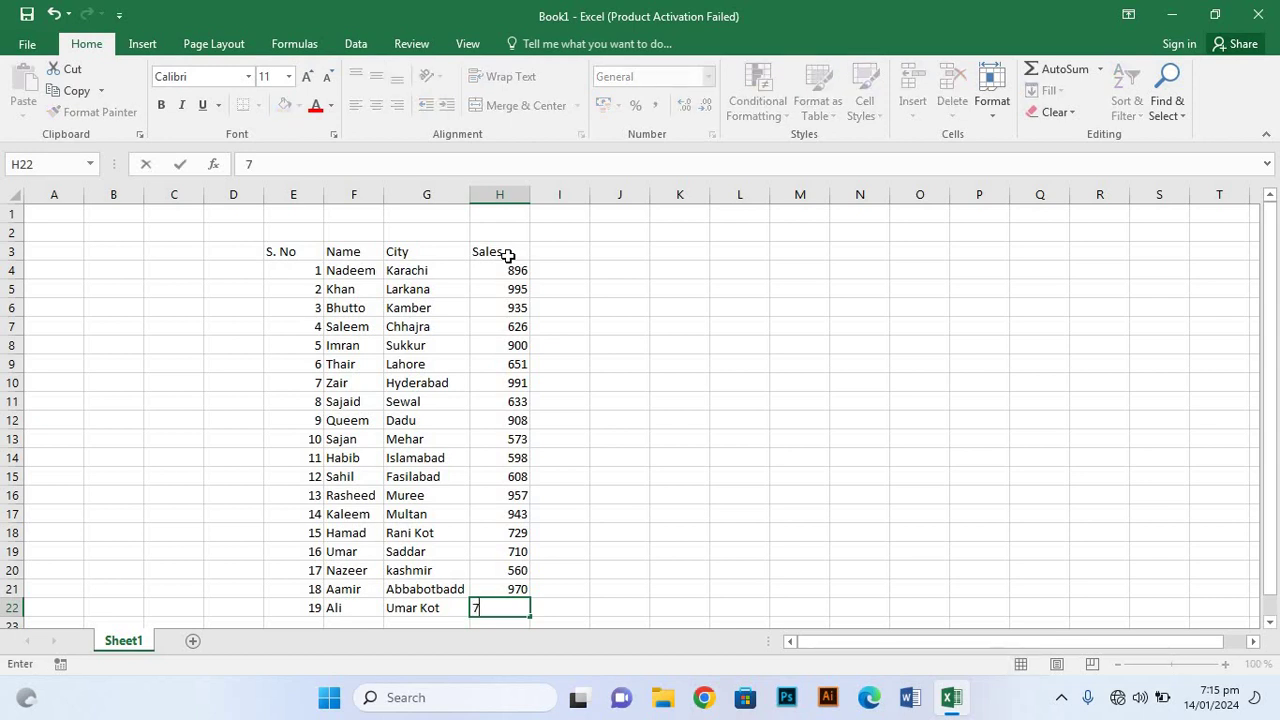
type("6")
type("4")
Step: Commit 764 in H22 and type Karachi into J4 as the criteria cell
left_click(608, 271)
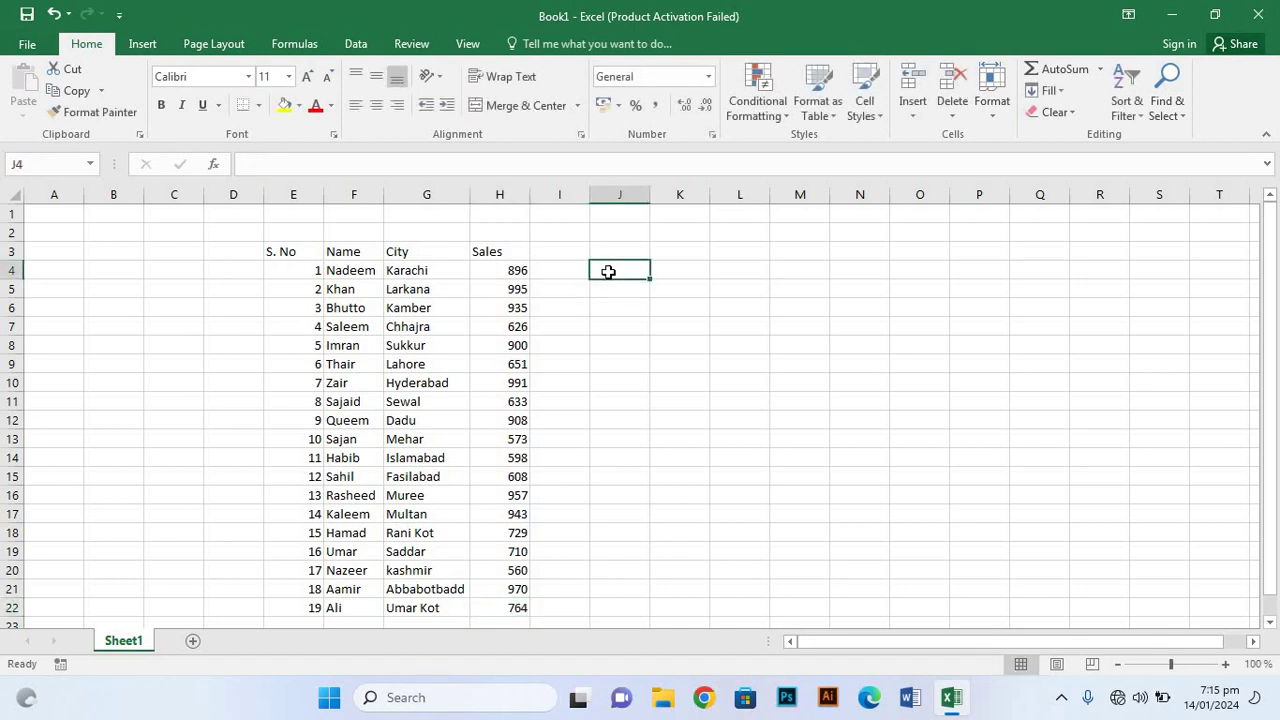
type("Kae")
key("BackSpace")
type("r")
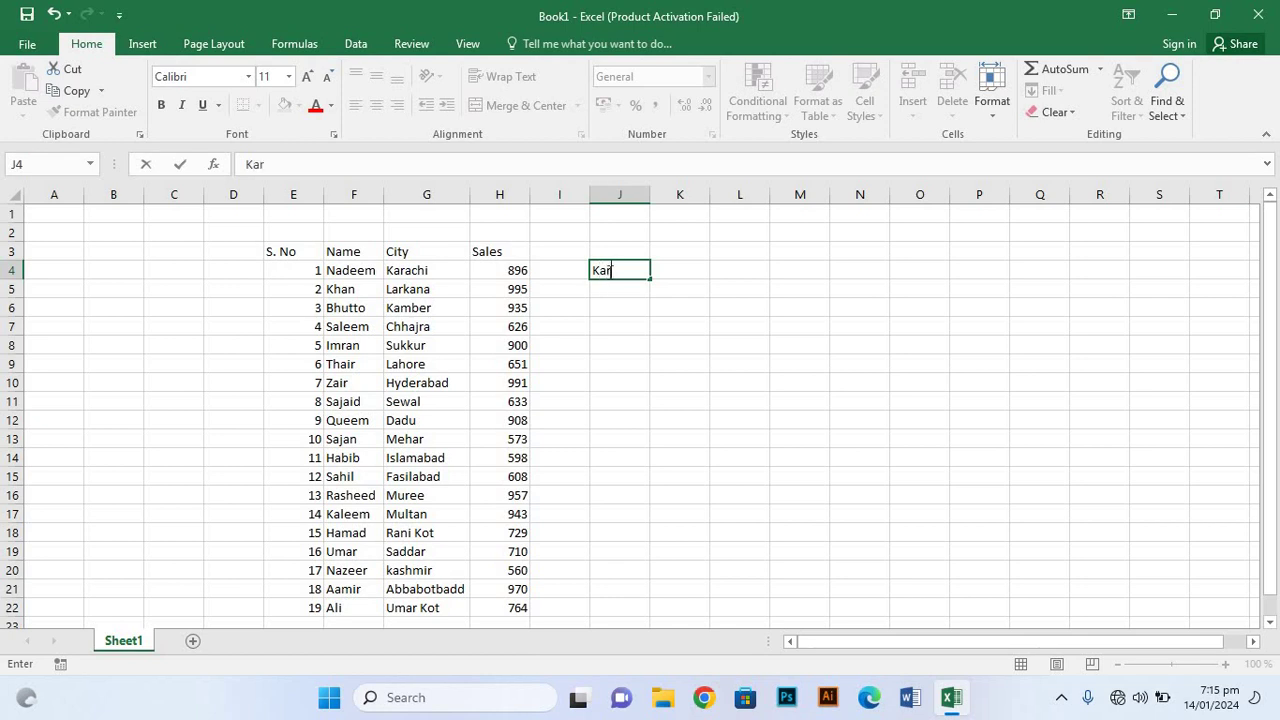
type("a")
type("c")
type("hi")
left_click(820, 441)
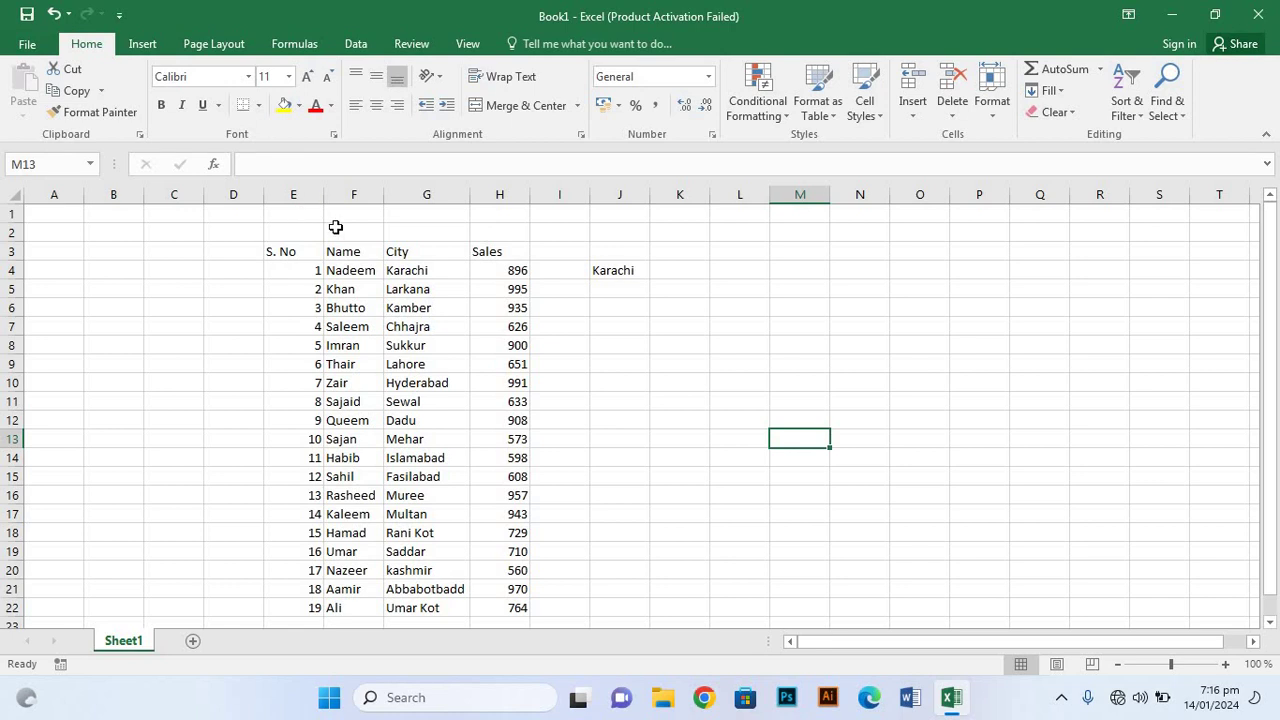
left_click(286, 212)
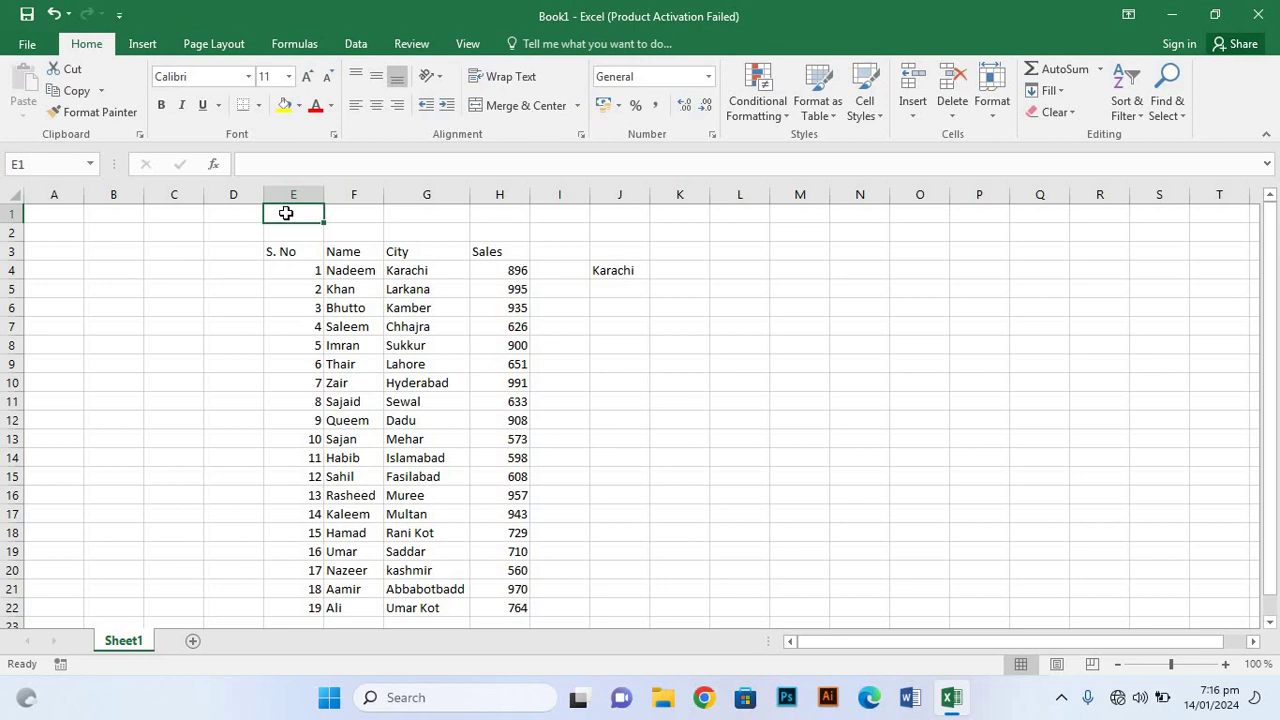
Step: Merge and centre cells E1 through J1
key("shift+Right")
key("shift+Right")
key("shift+Right")
key("shift+Right")
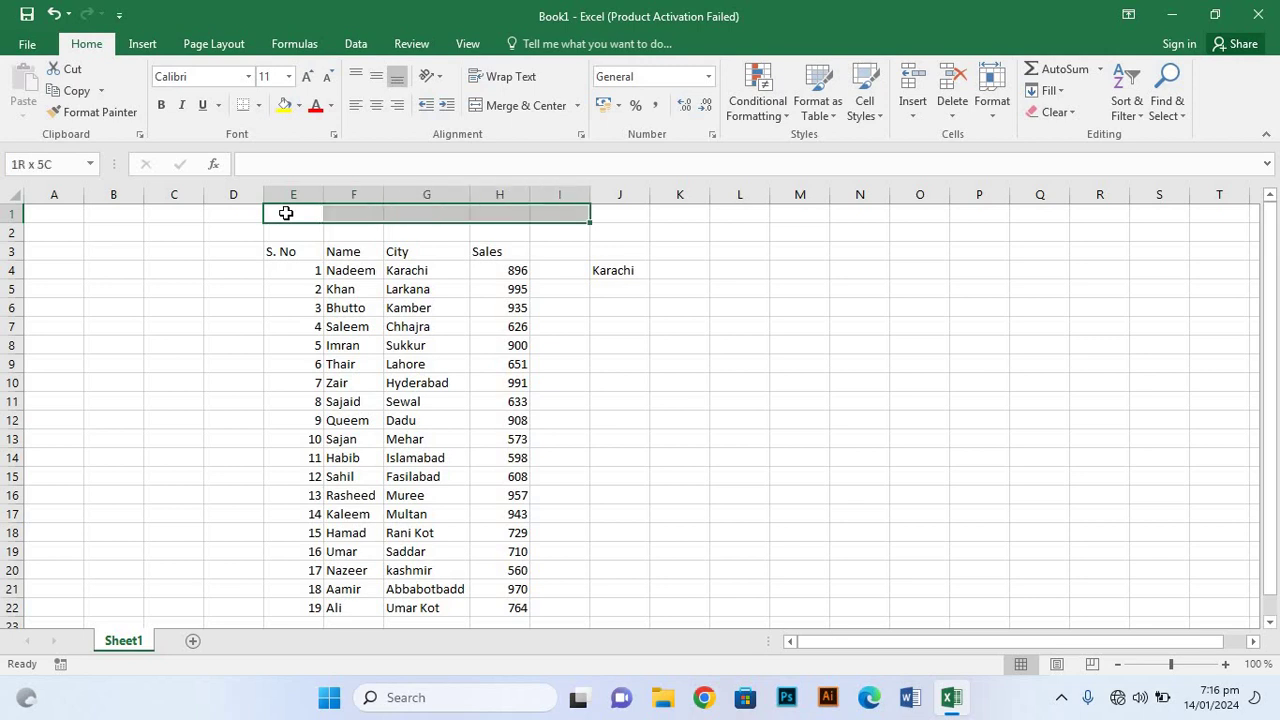
key("shift+Right")
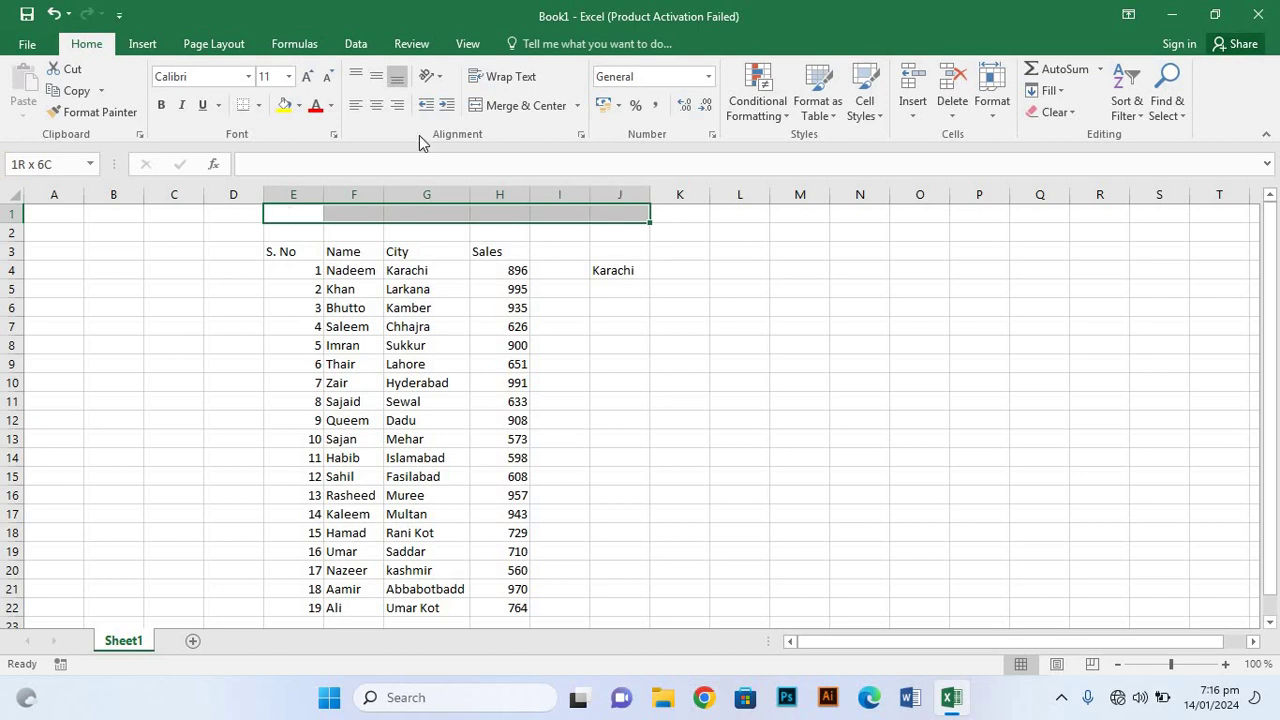
left_click(518, 106)
Step: Type the title 'SUMIF Formula In Excel' into the merged cell, fixing typos
left_click(466, 212)
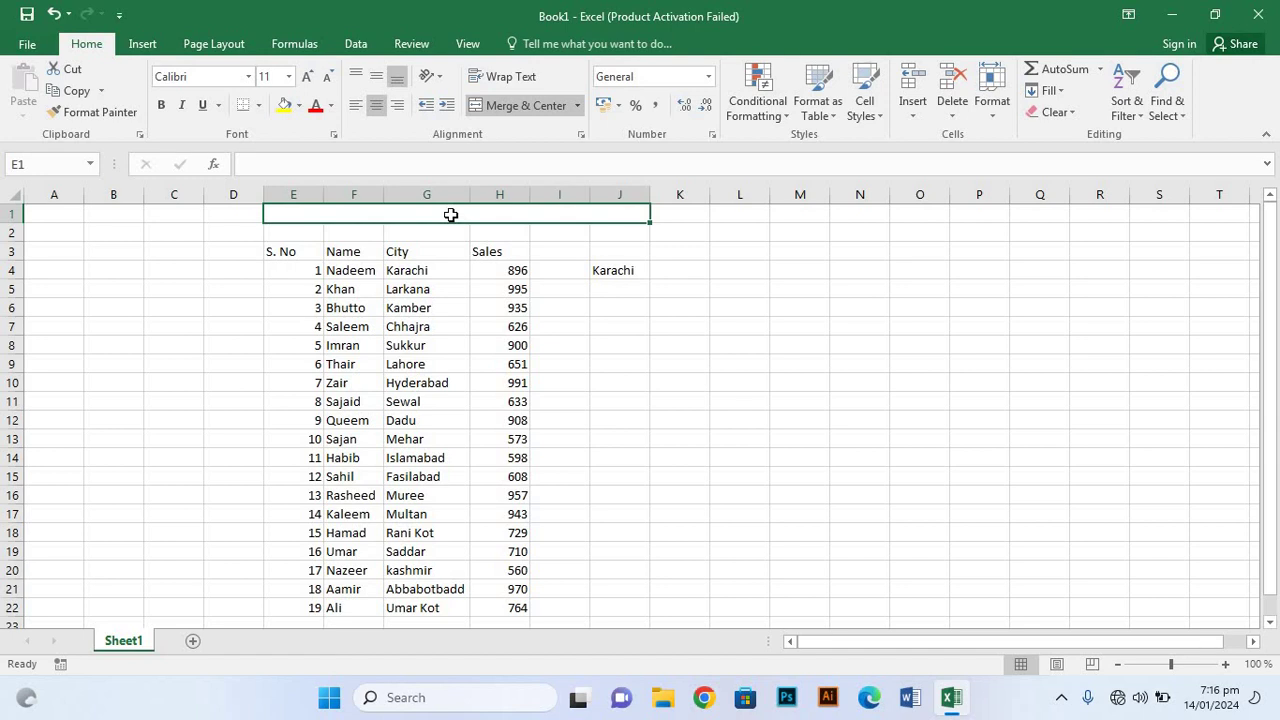
type("S")
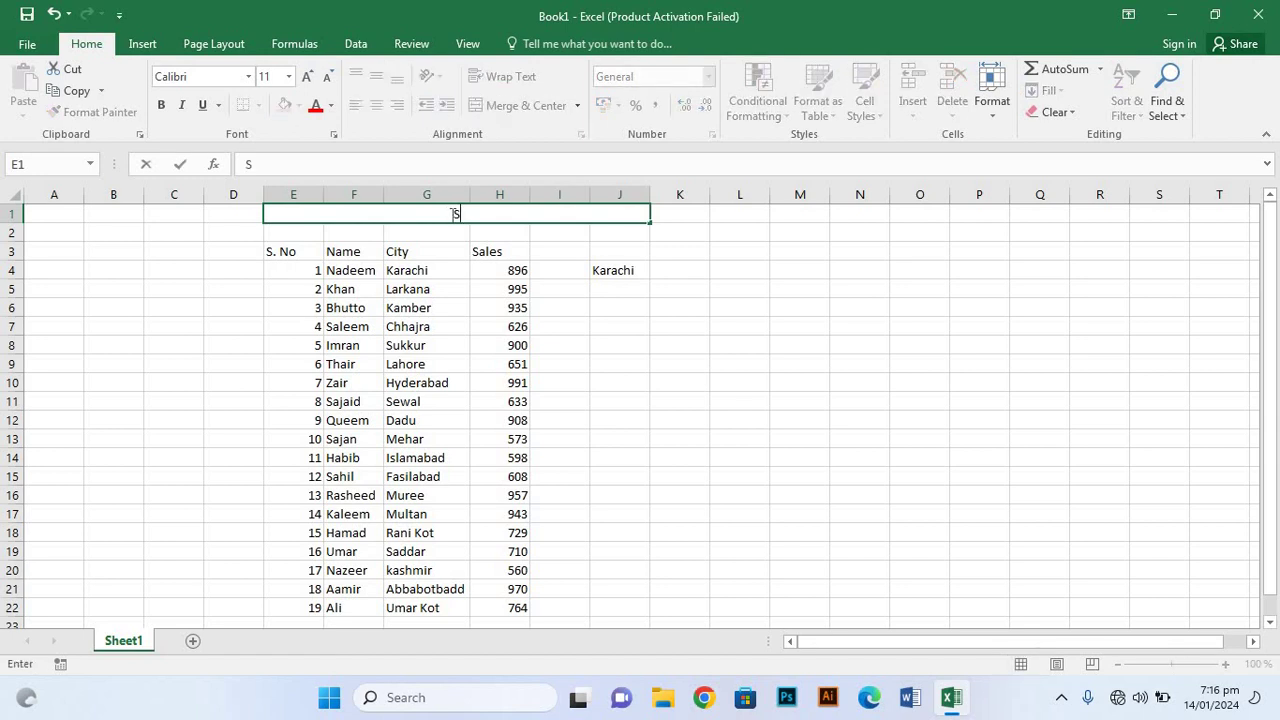
type("U")
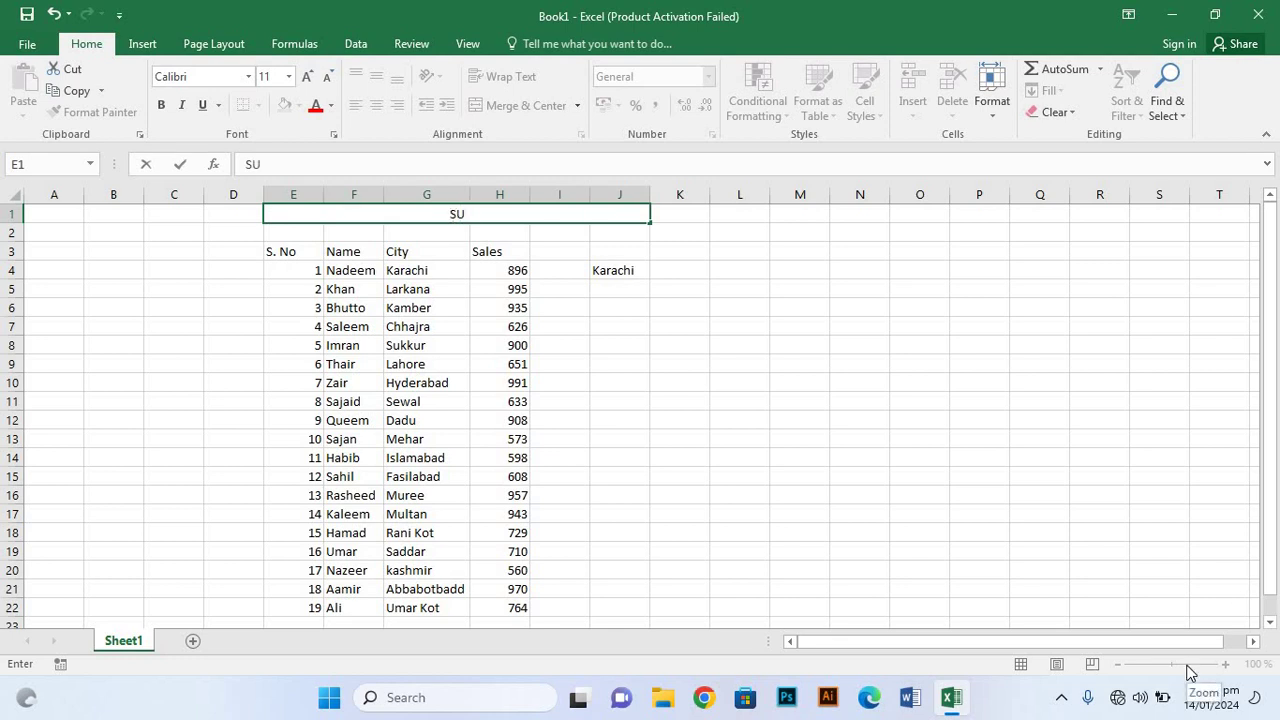
type("MIF")
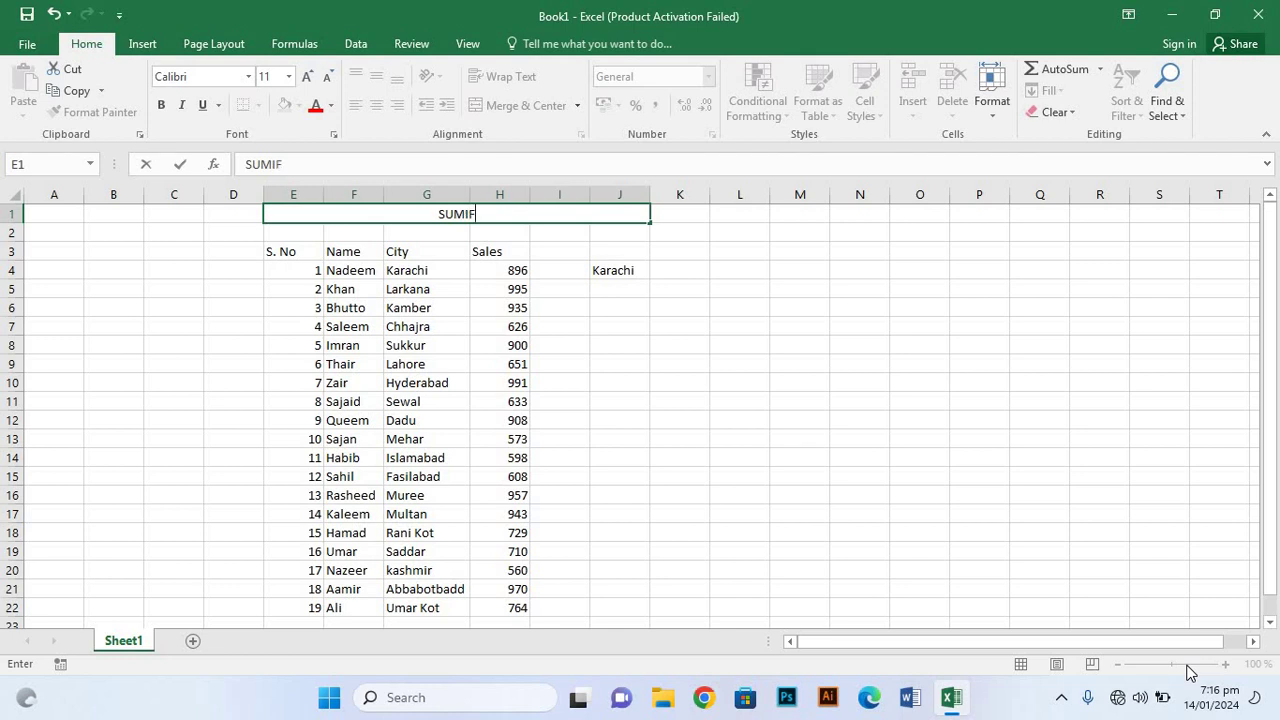
type(" F")
type("i")
key("BackSpace")
type("ormul")
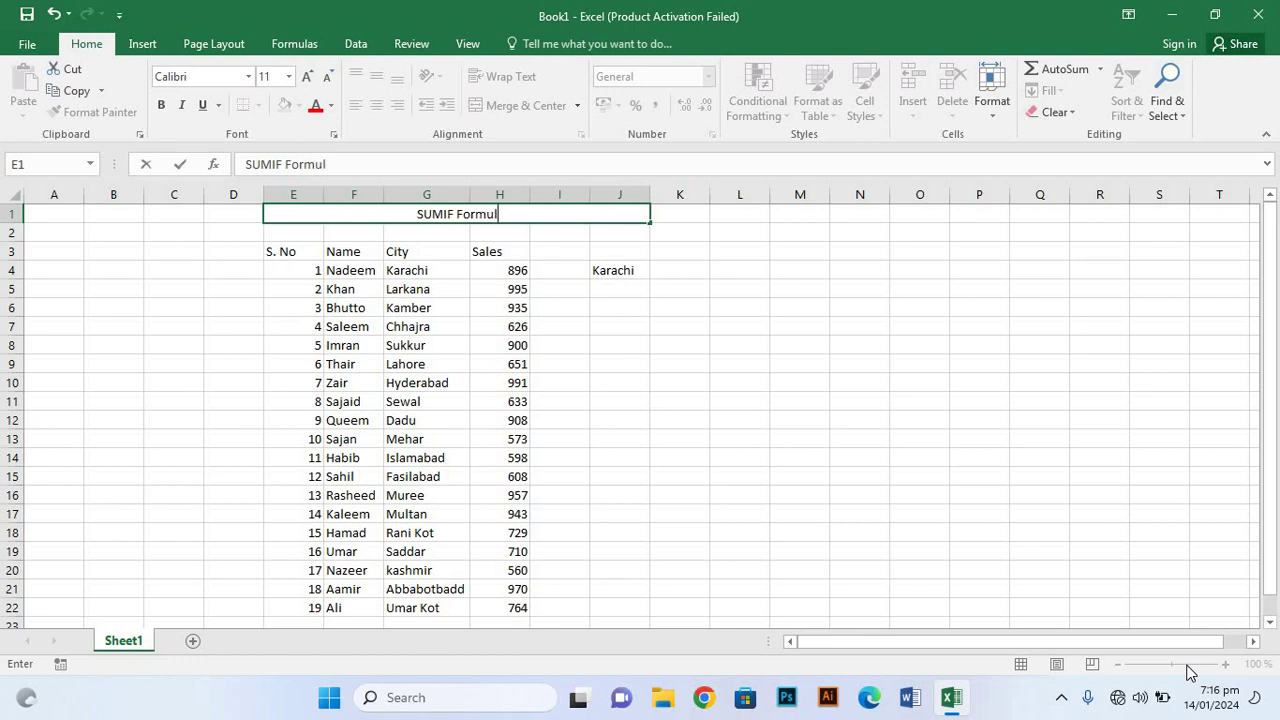
type("a")
type(" I")
type("n")
key("BackSpace")
type("n ")
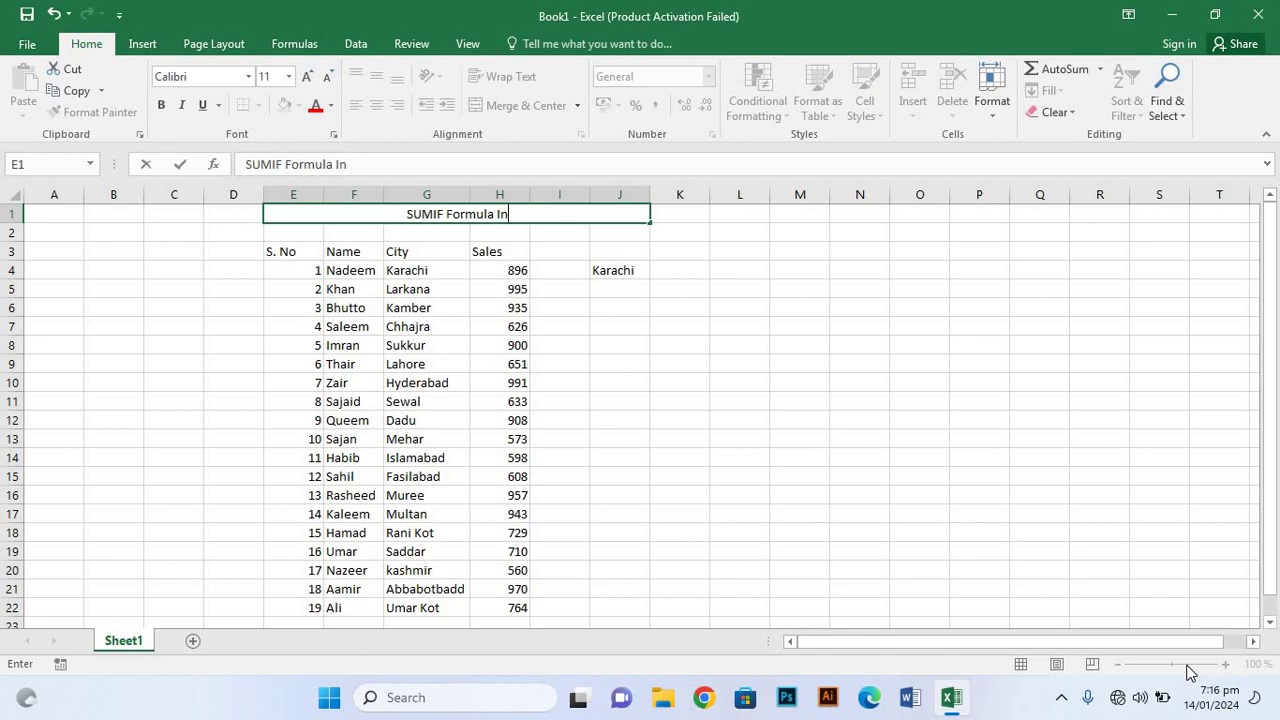
type("Exc")
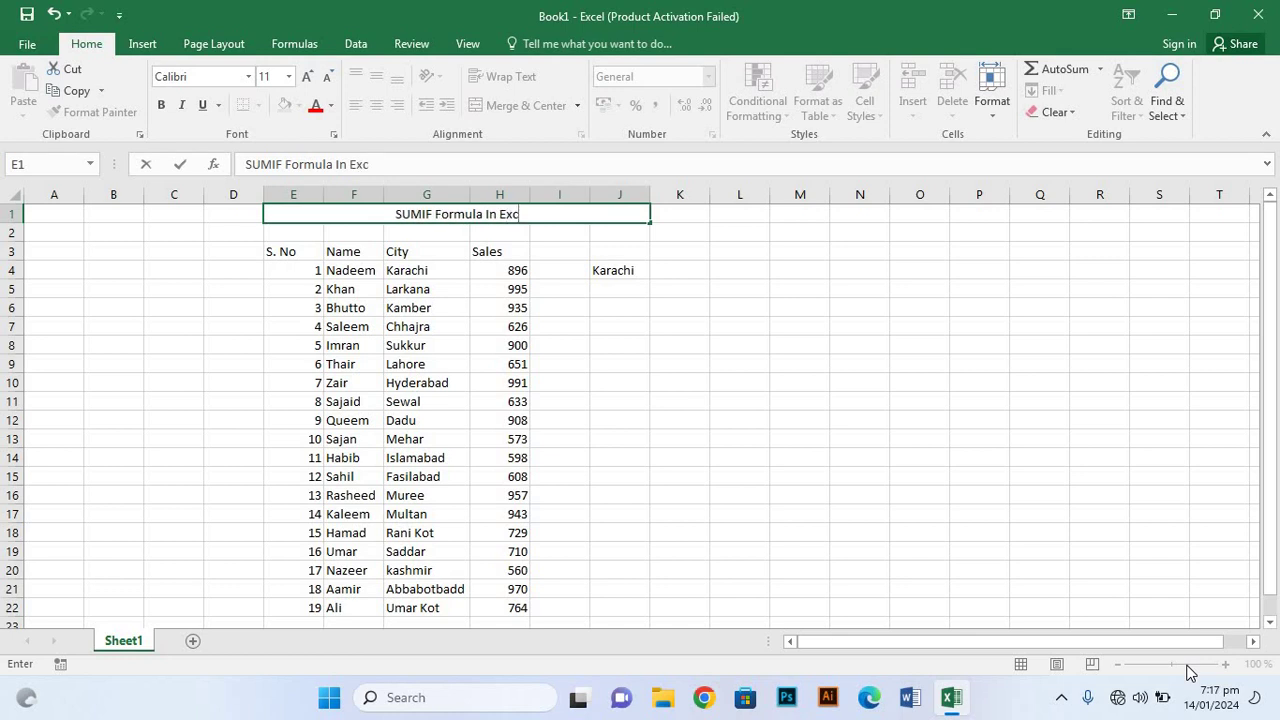
type("e")
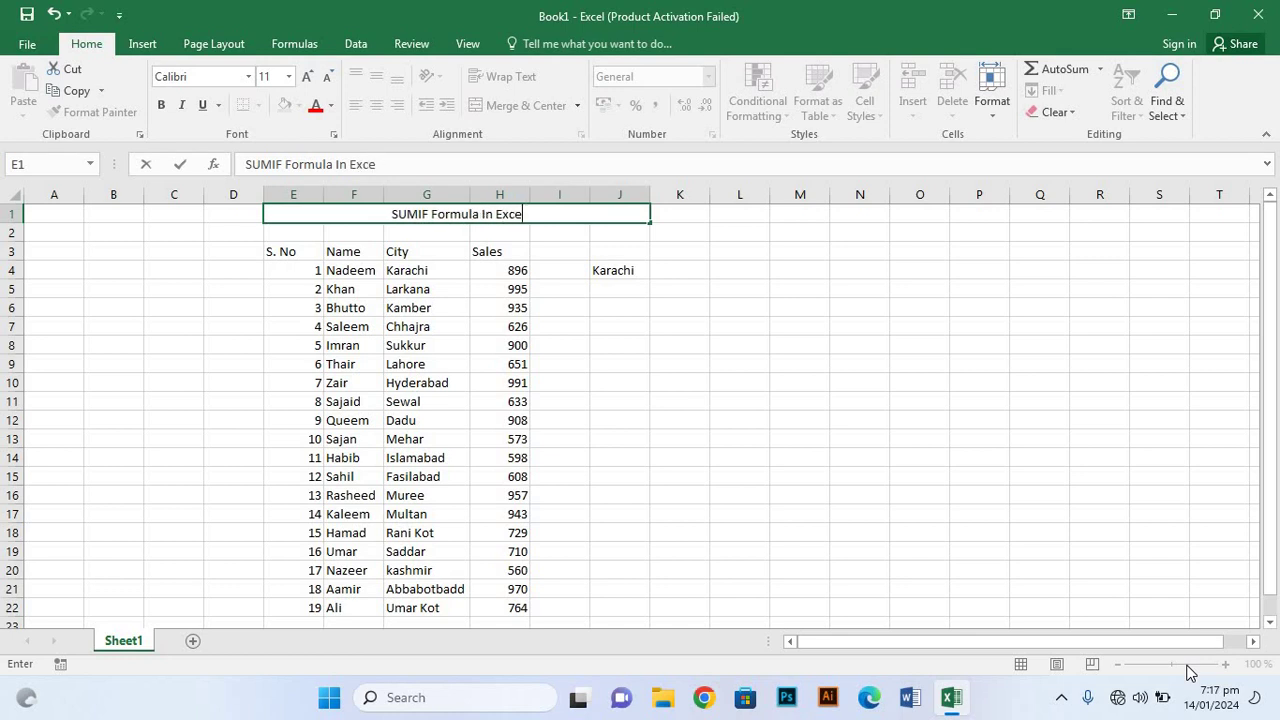
type("l")
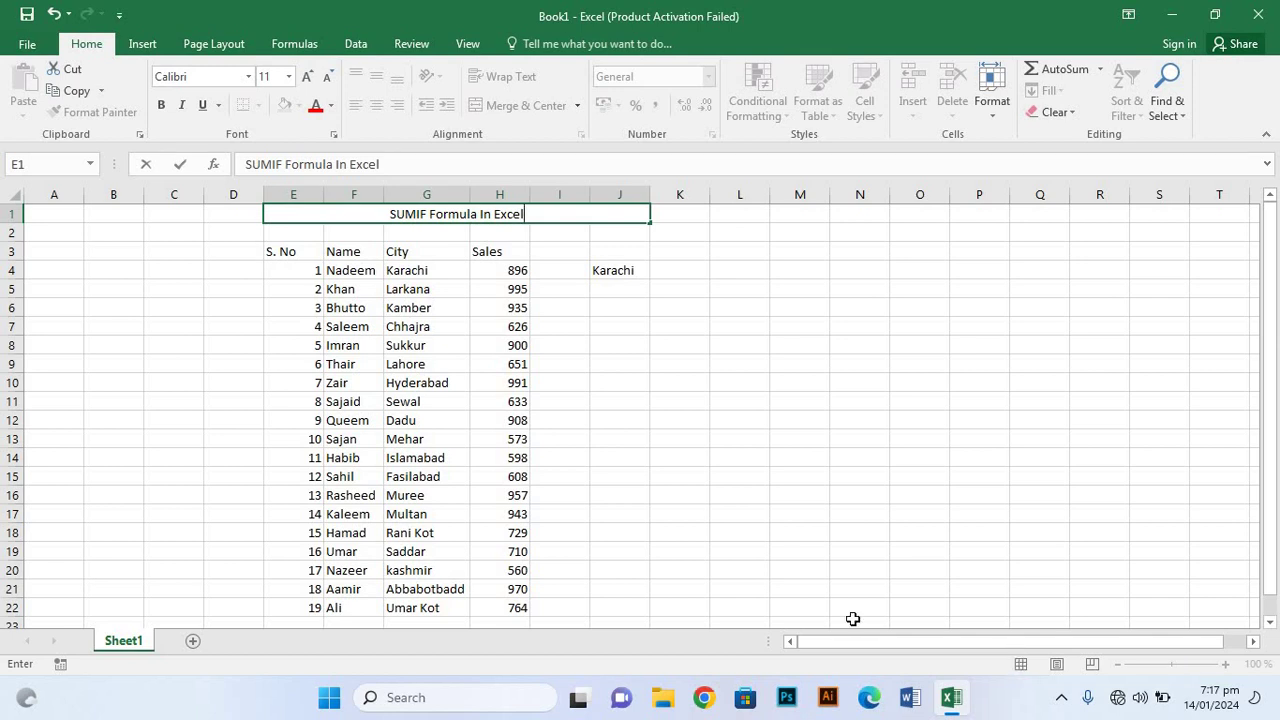
left_click(701, 514)
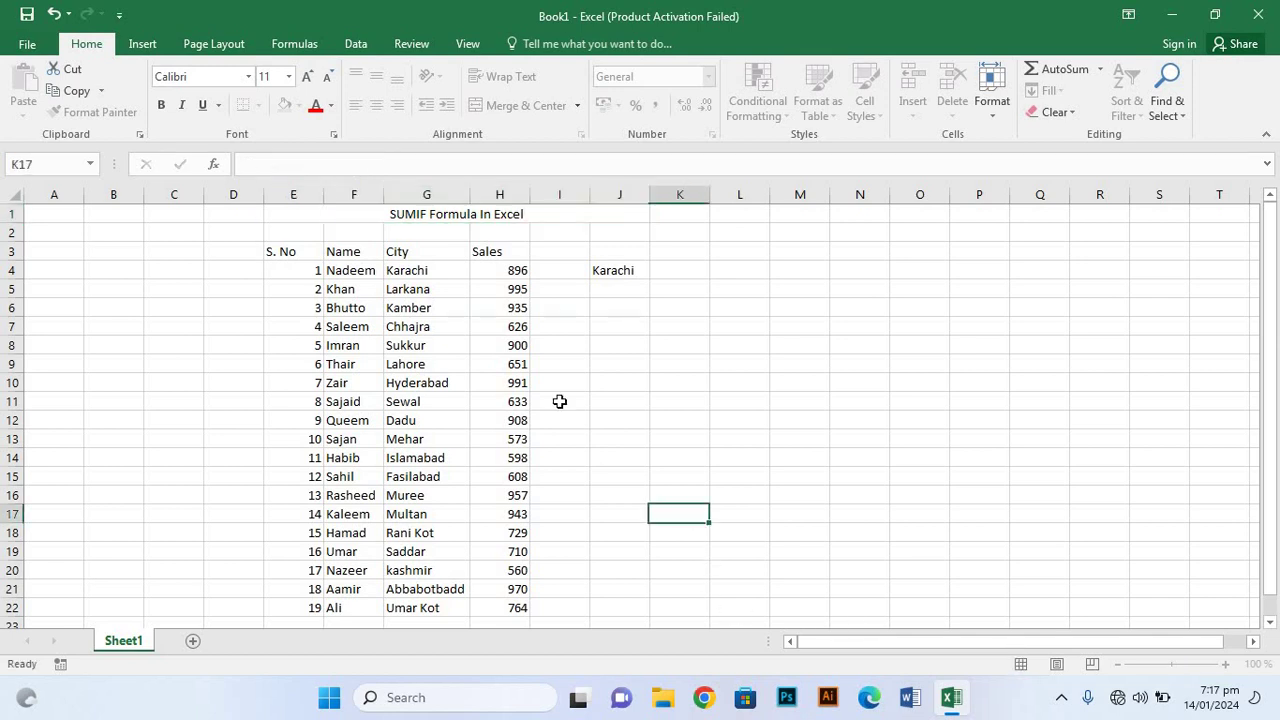
Step: Try several More Colors shades on the title, ending with a pale yellow fill
left_click(522, 216)
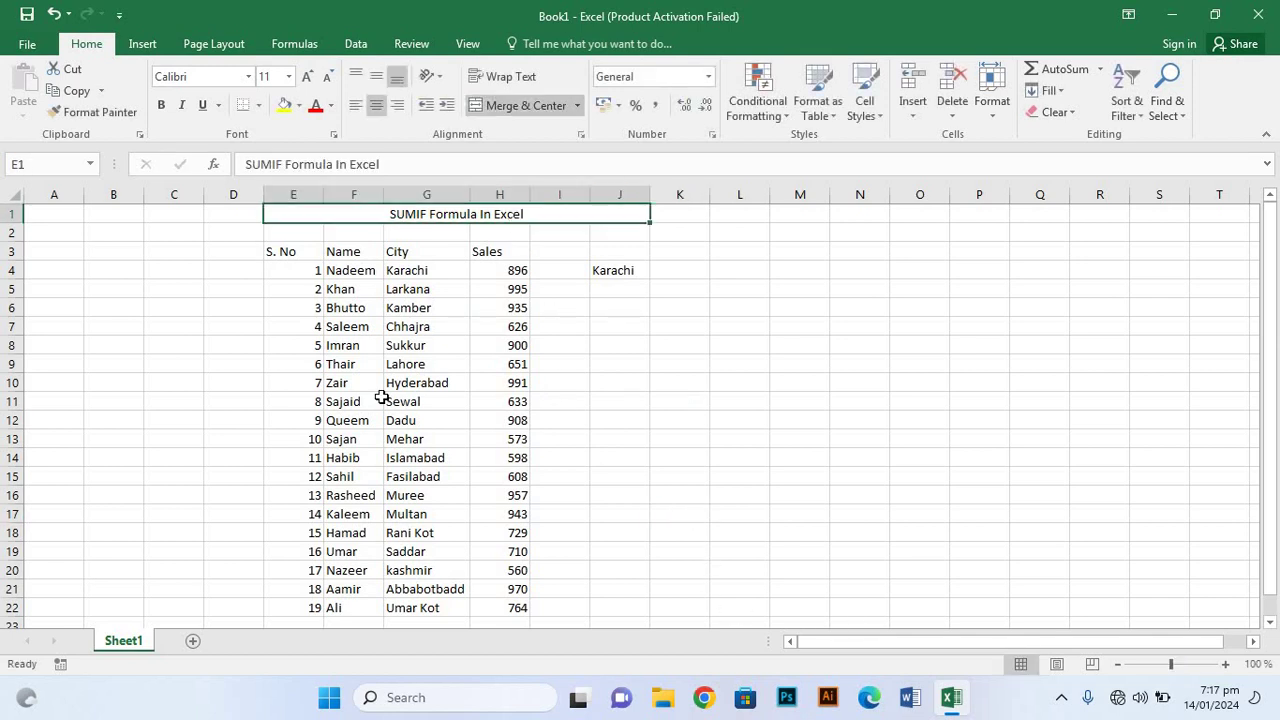
left_click(299, 106)
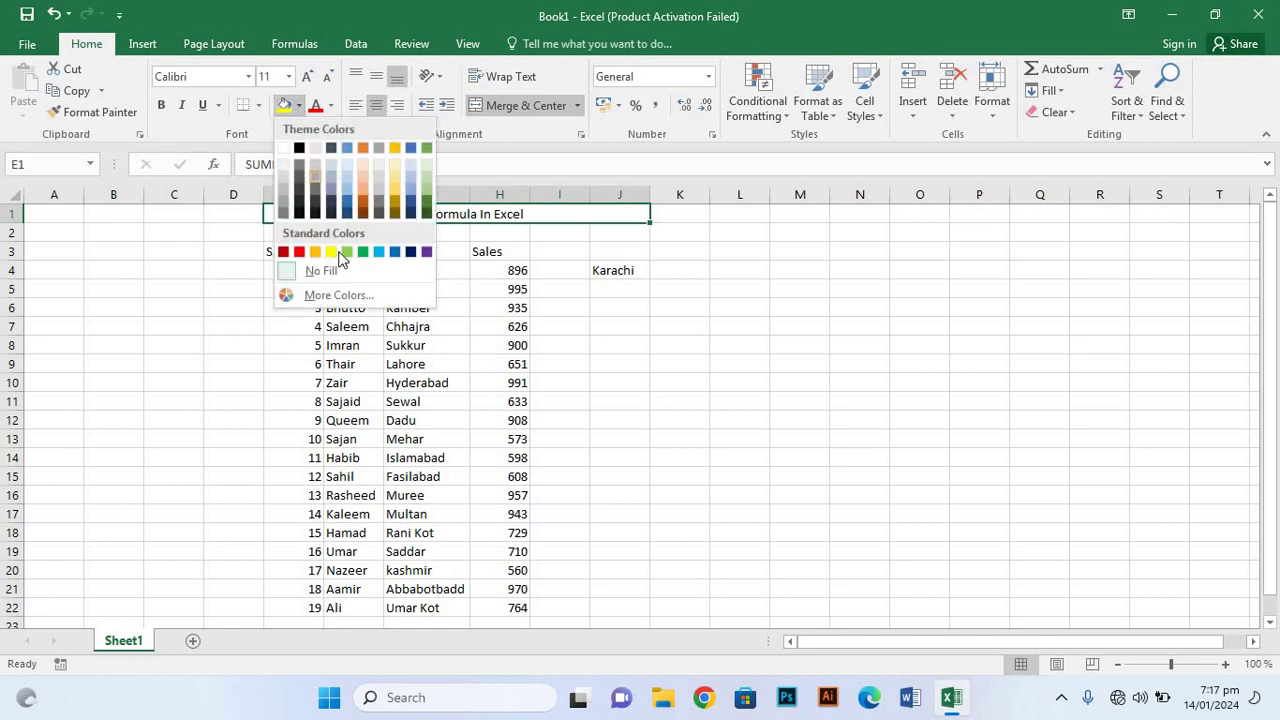
left_click(340, 296)
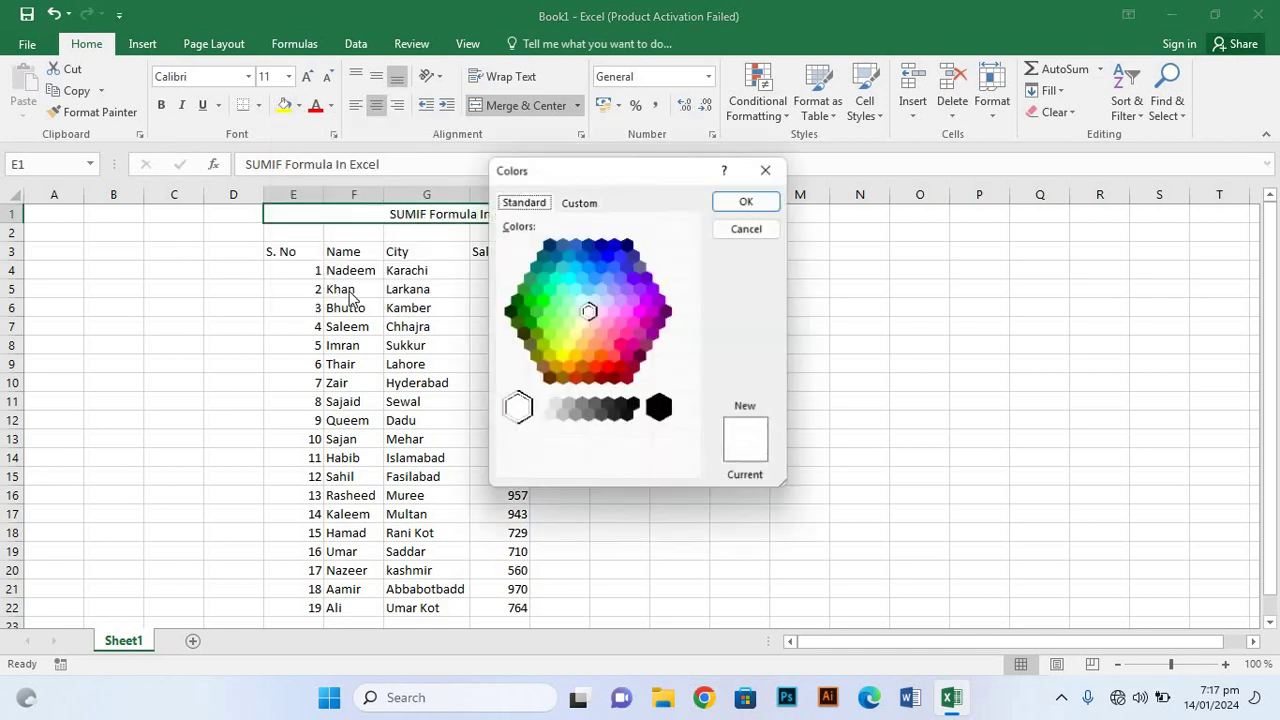
left_click(536, 289)
left_click(558, 279)
left_click(574, 266)
left_click(582, 256)
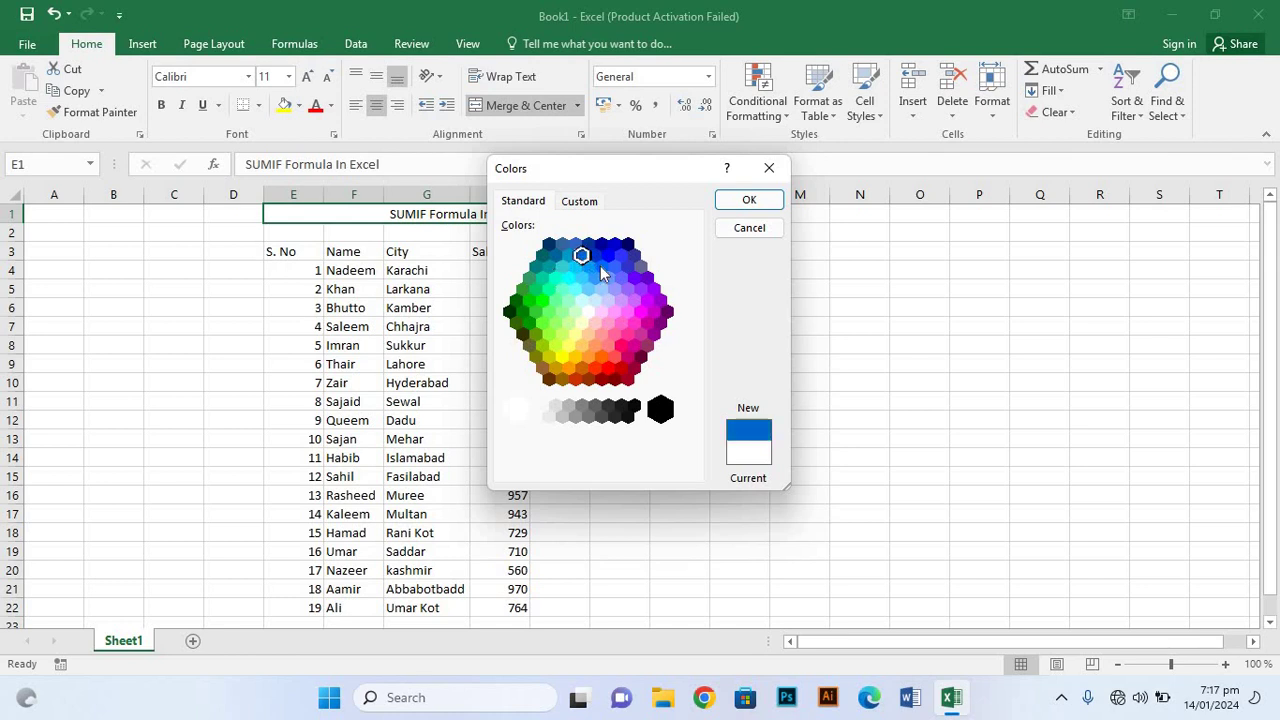
left_click(607, 278)
left_click(603, 297)
left_click(590, 312)
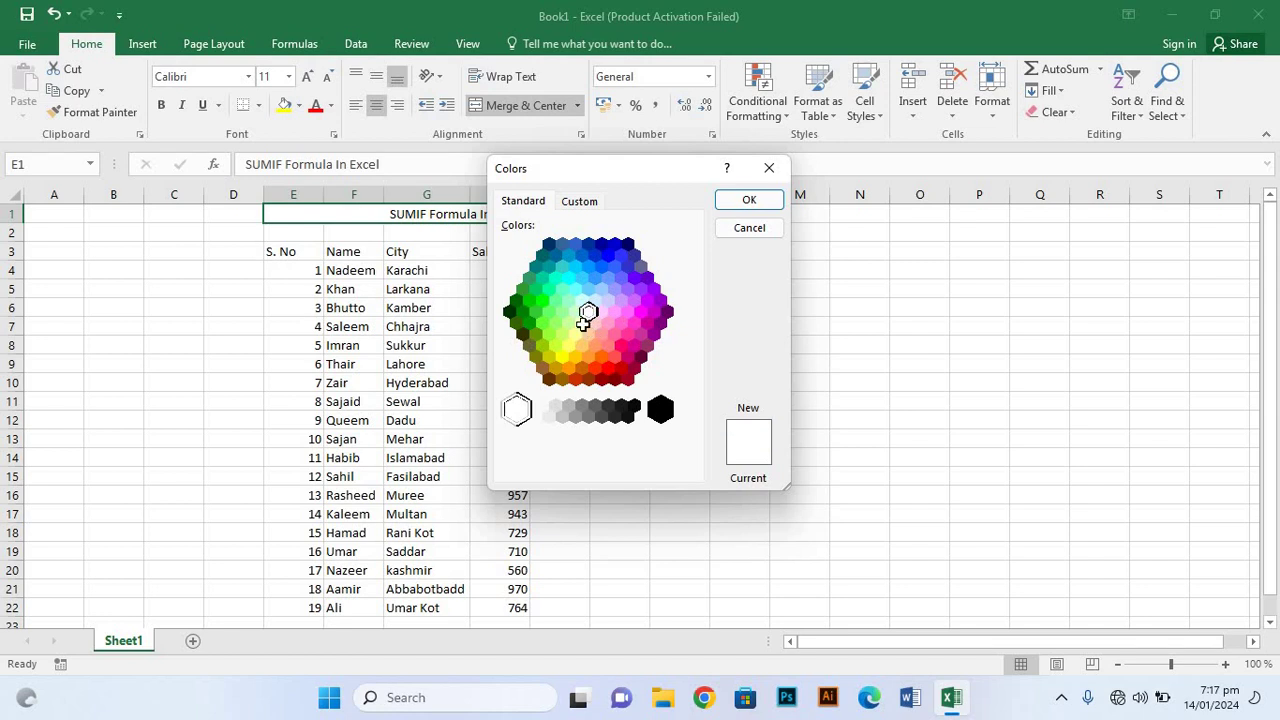
double_click(584, 321)
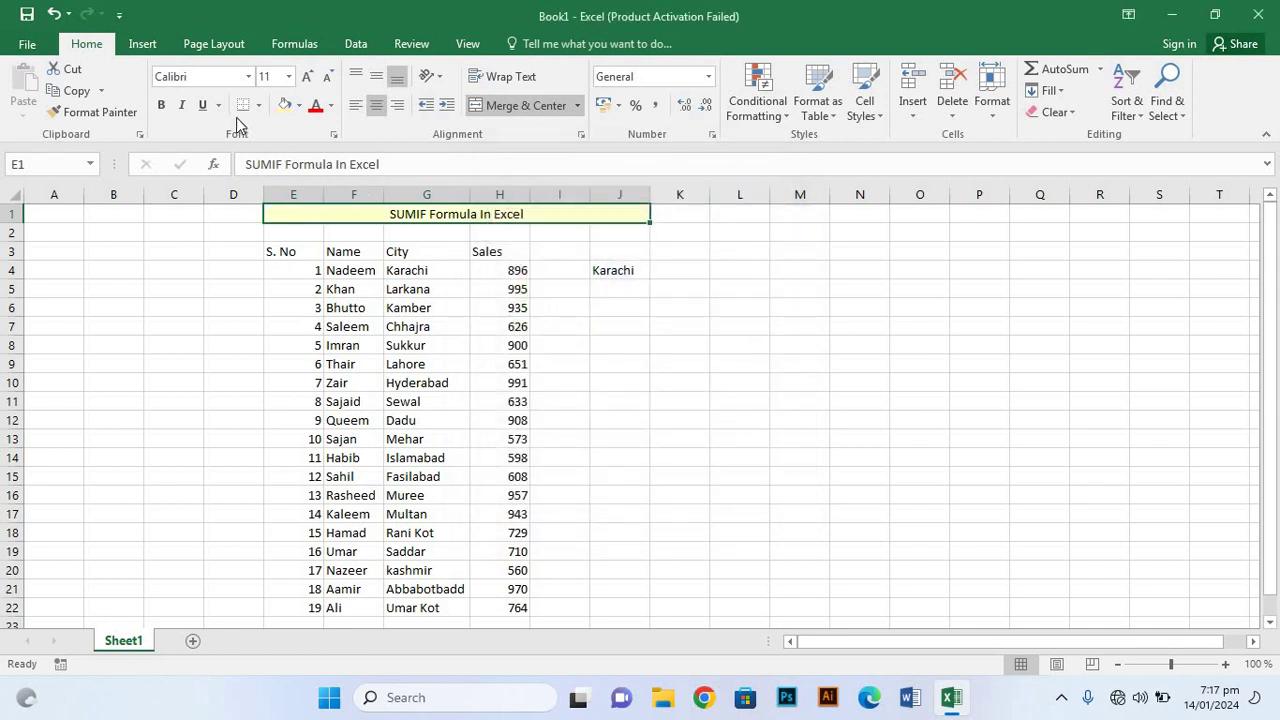
Step: Replace the title fill with a darker blue from the More Colors picker
left_click(298, 107)
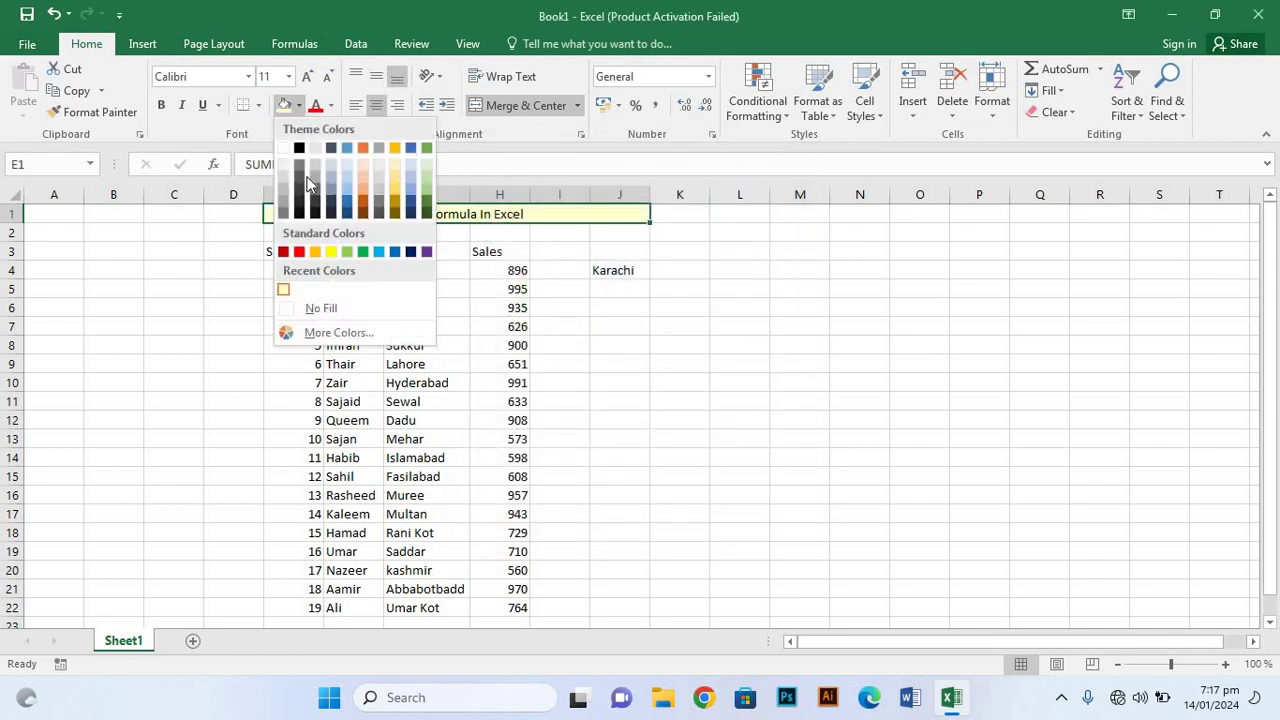
left_click(340, 334)
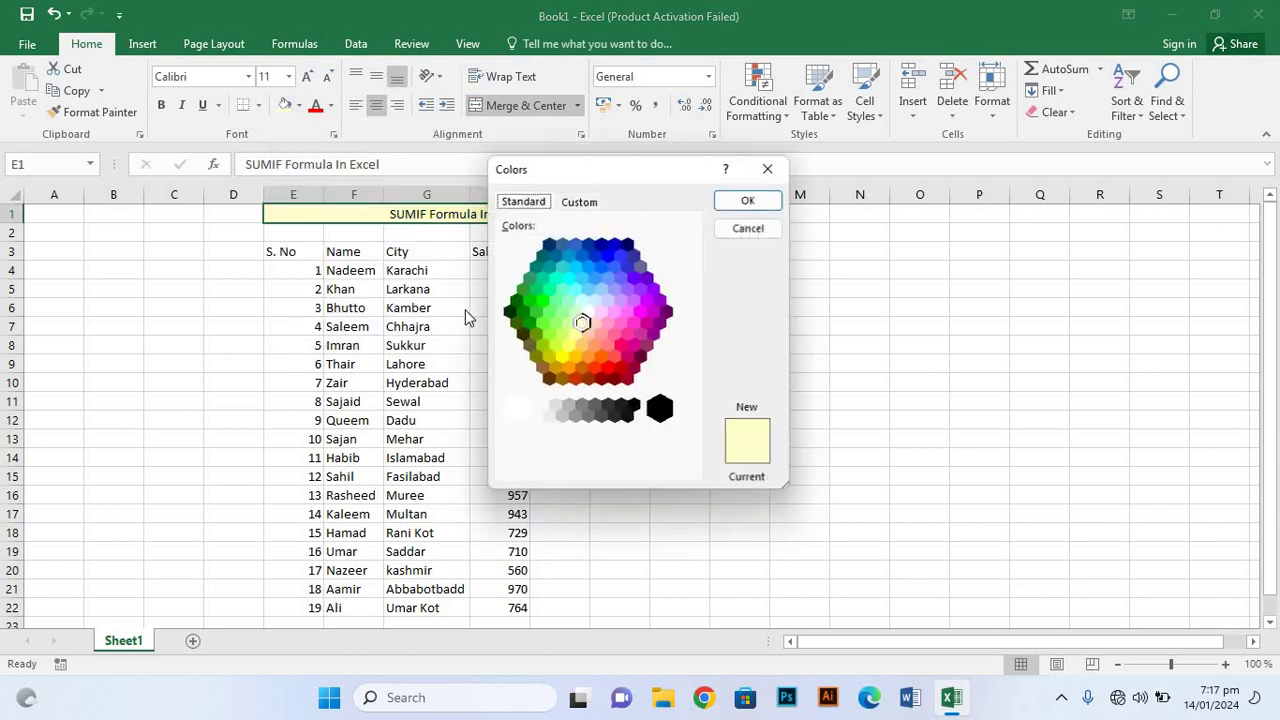
left_click(589, 289)
left_click(607, 278)
left_click(614, 268)
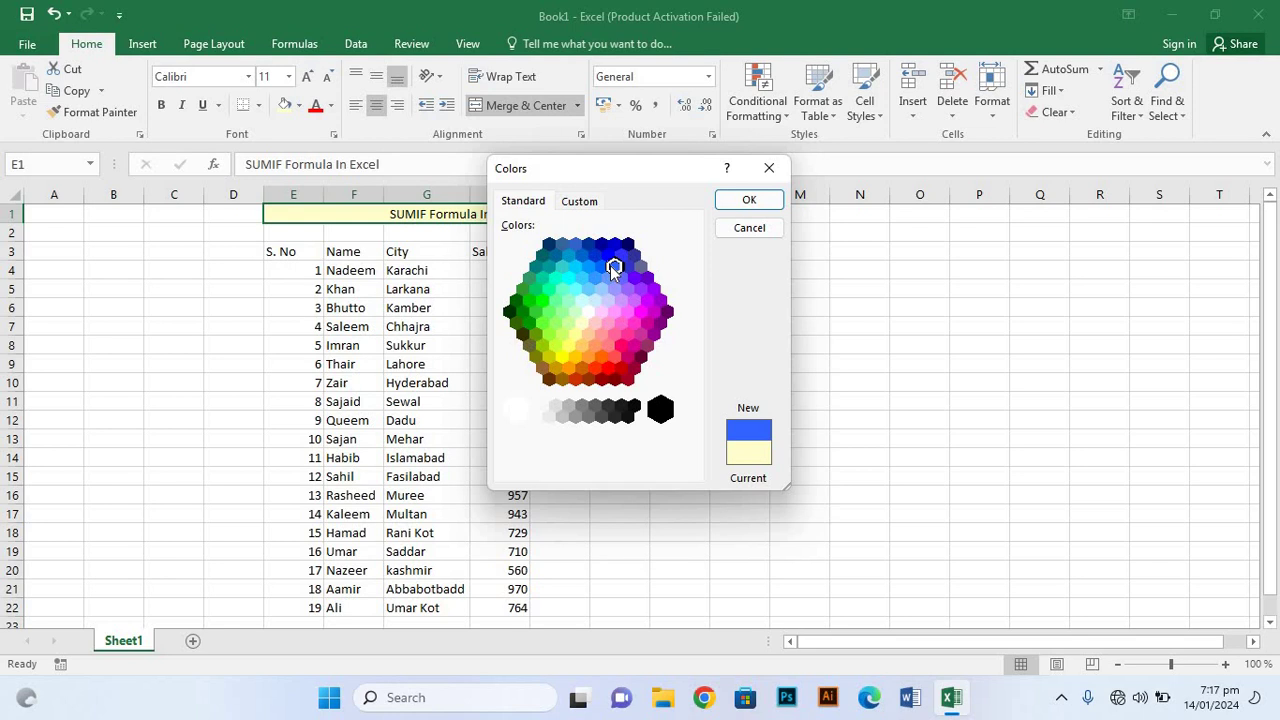
left_click(741, 199)
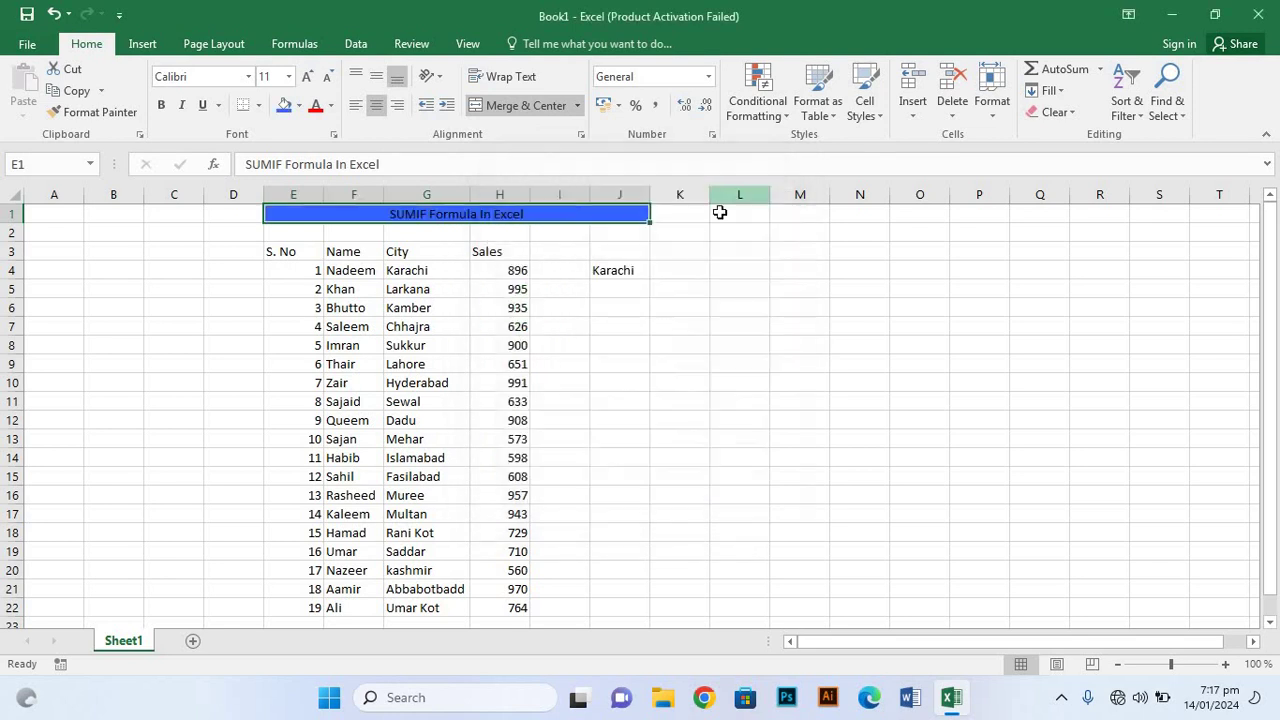
left_click(286, 251)
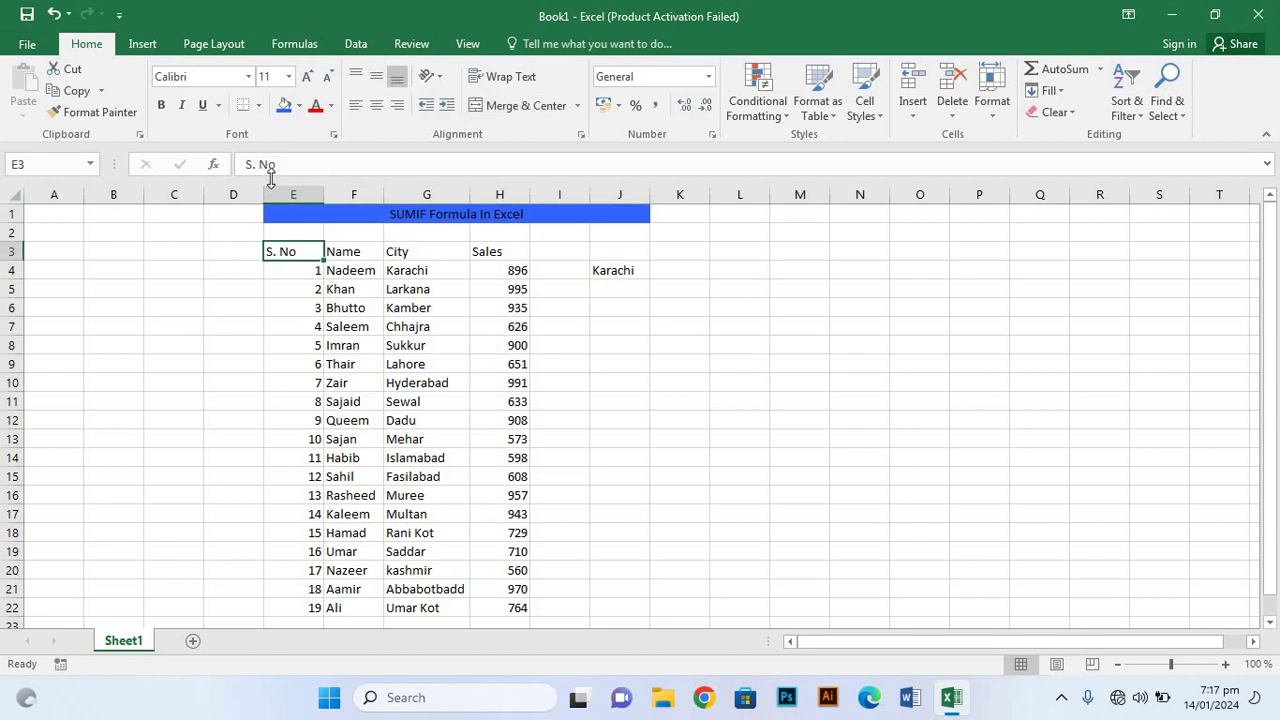
Step: Pick a blue from More Colors and fill header cells E3, F3, G3 and H3 with it
left_click(298, 105)
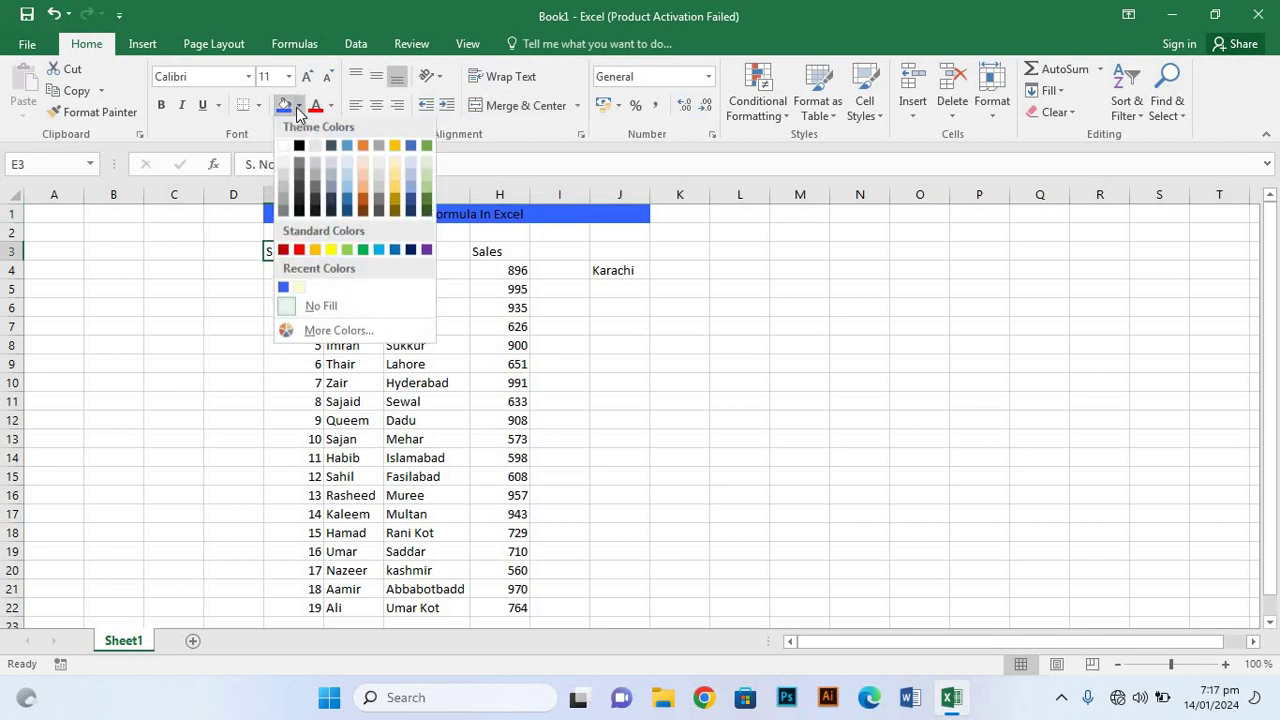
left_click(341, 334)
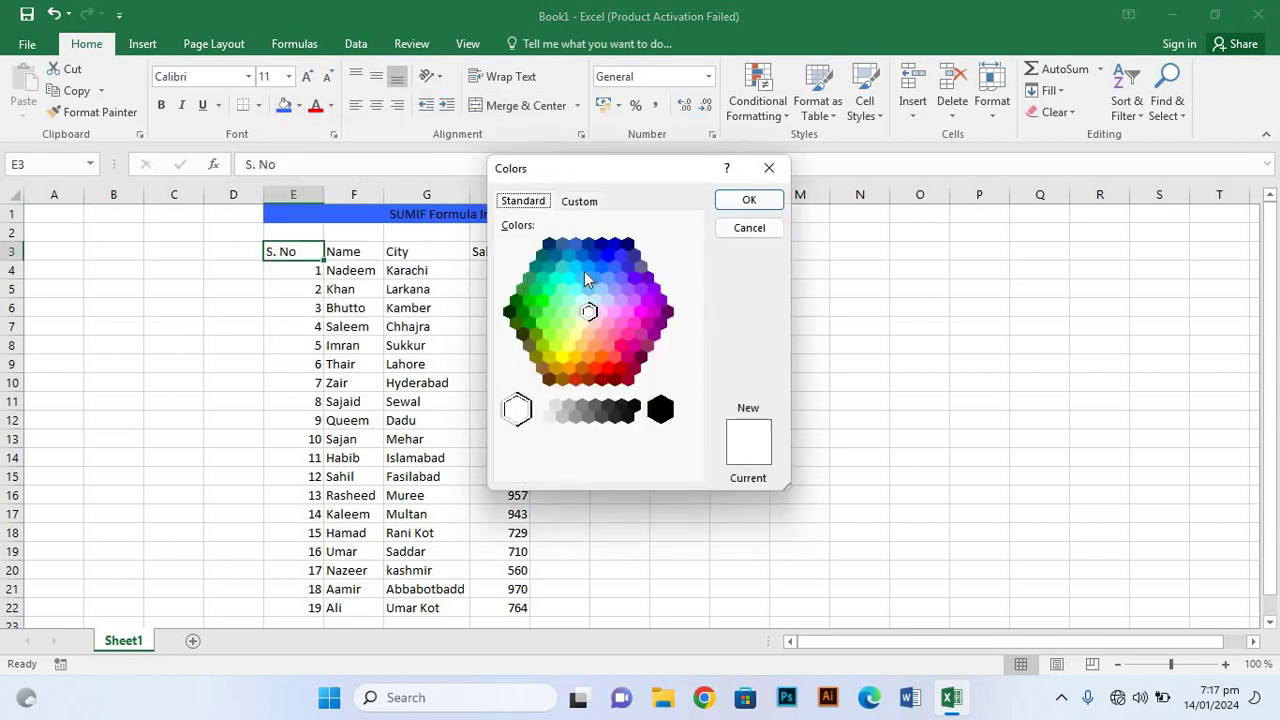
left_click(586, 268)
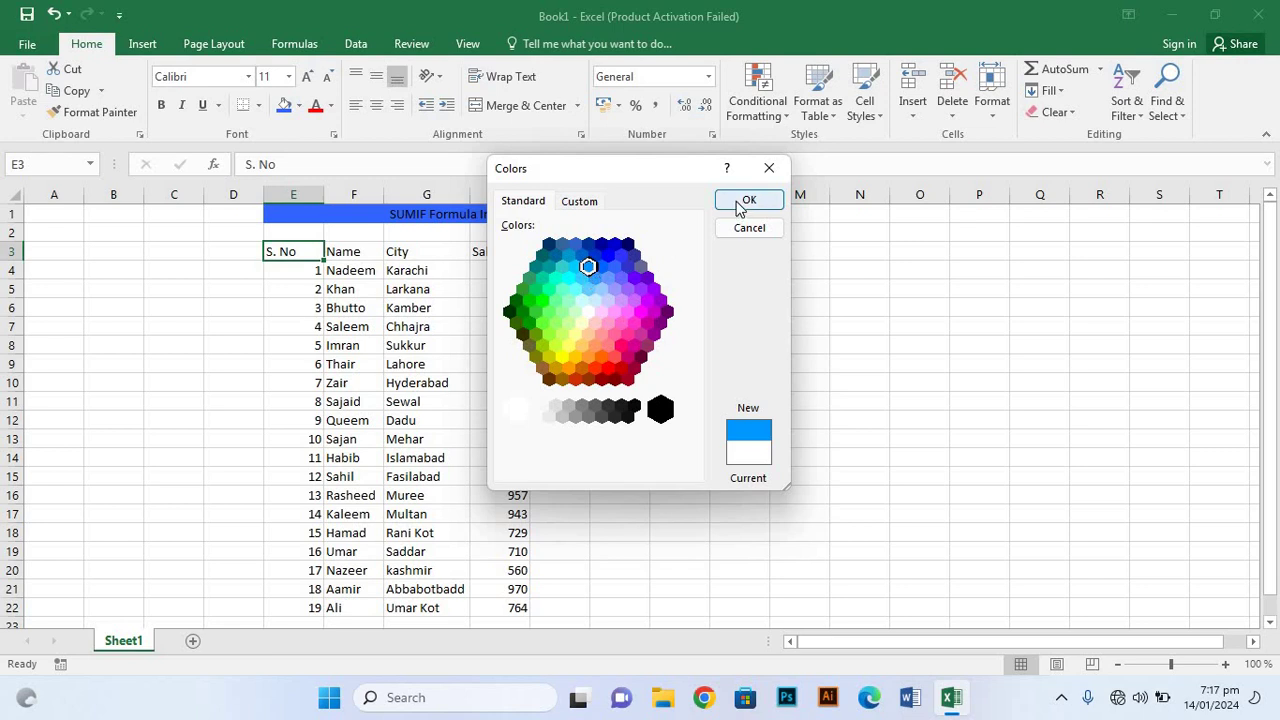
left_click(748, 201)
left_click(354, 253)
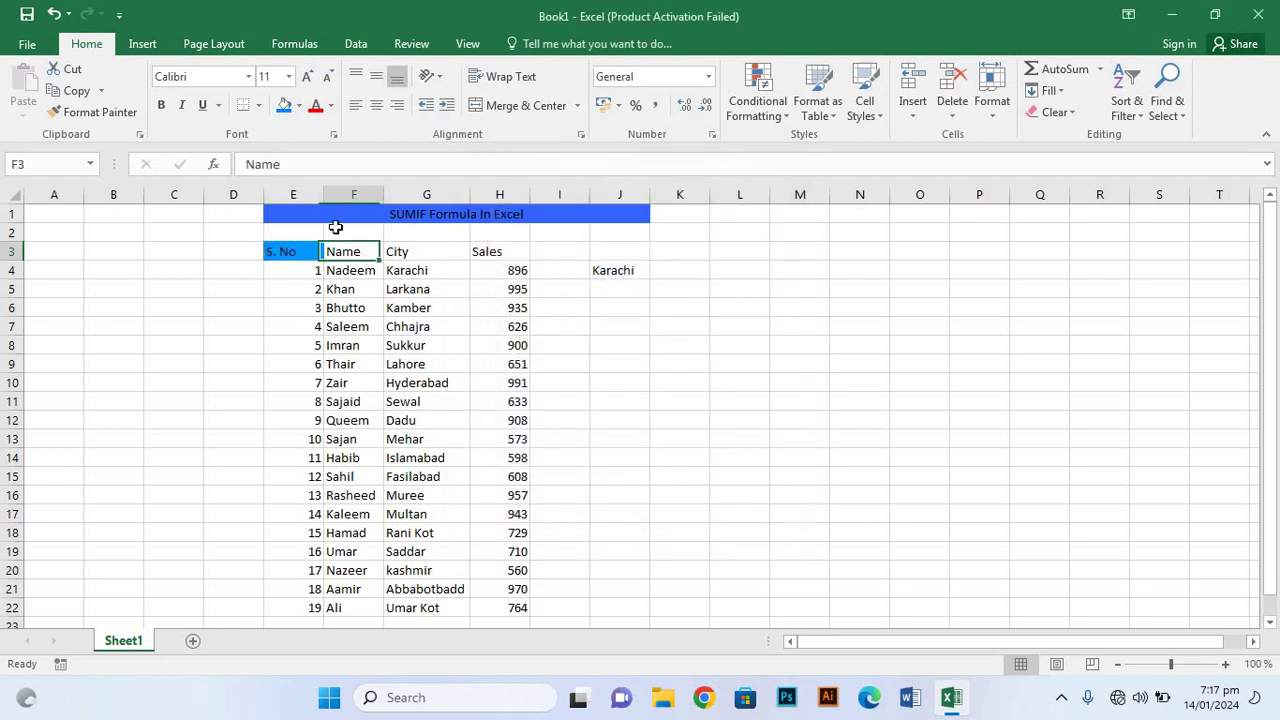
left_click(284, 105)
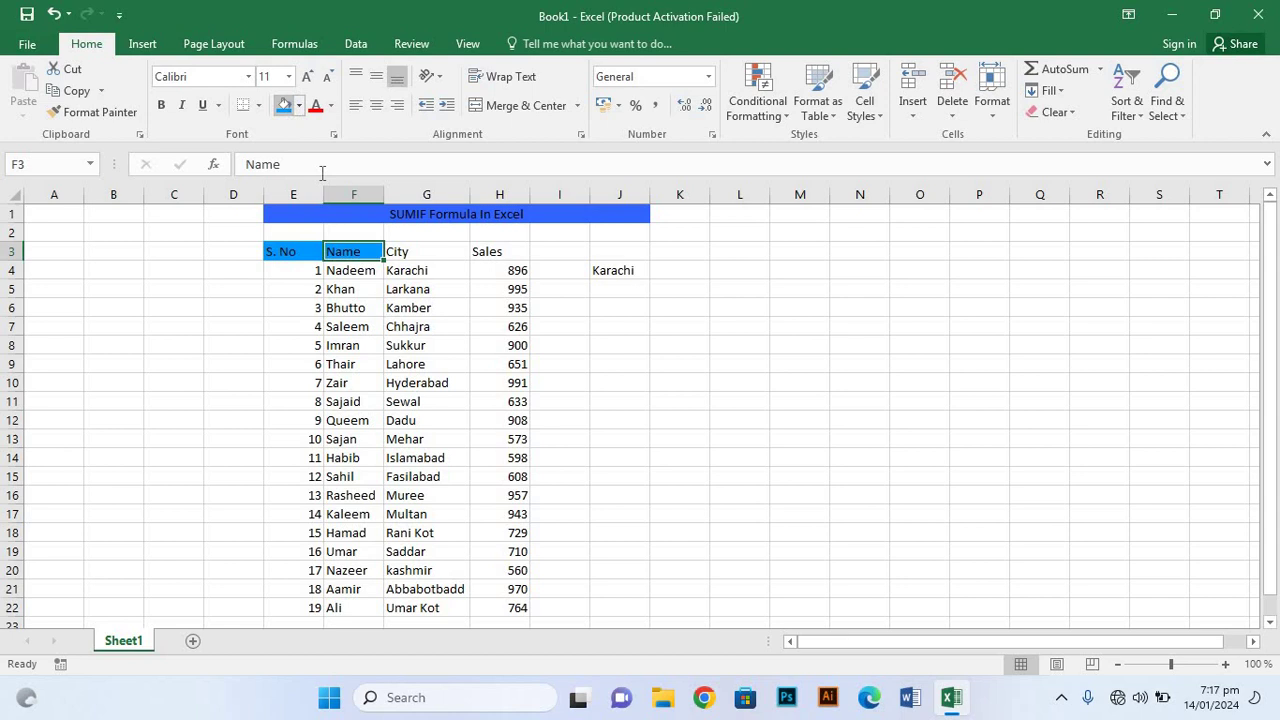
left_click(411, 251)
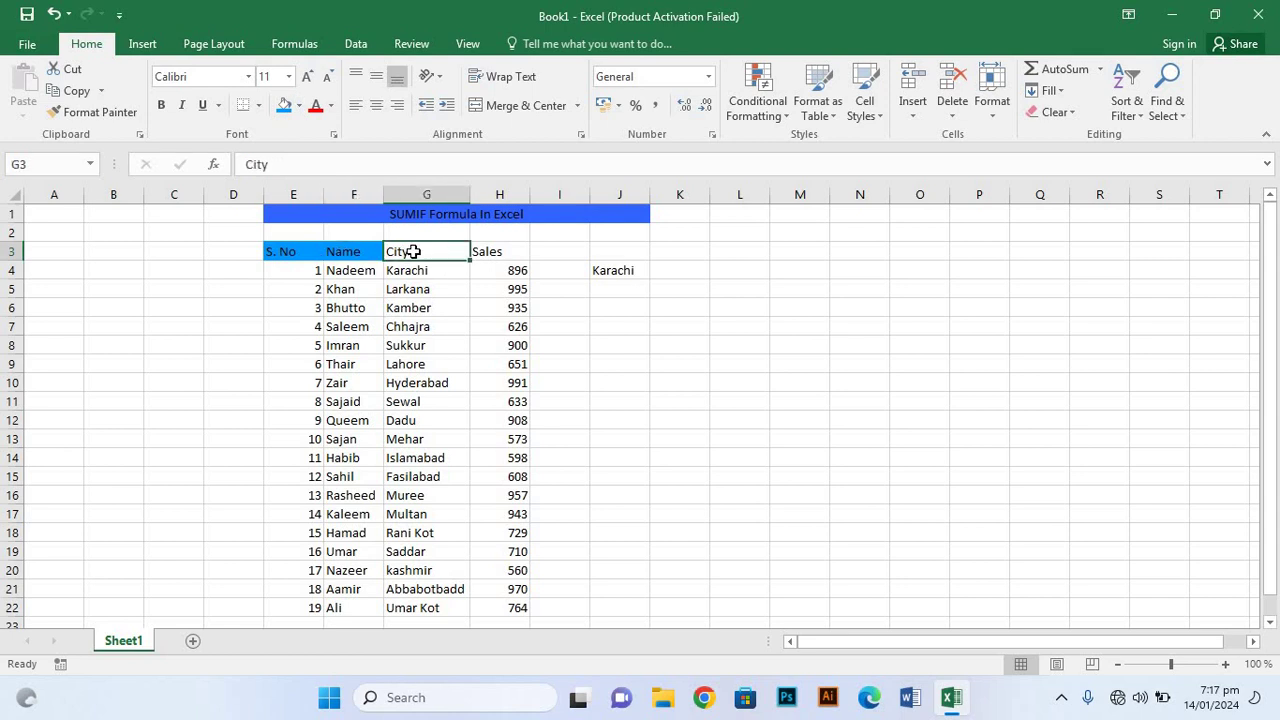
left_click(284, 105)
left_click(500, 256)
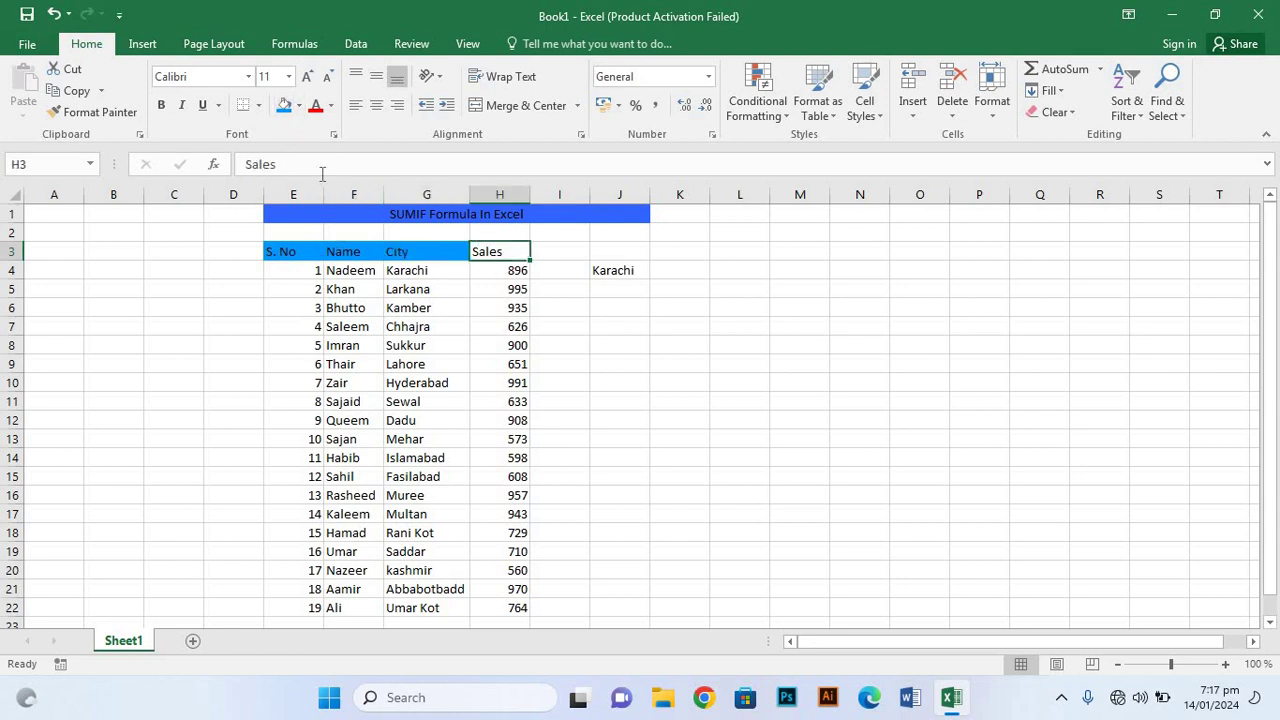
left_click(284, 105)
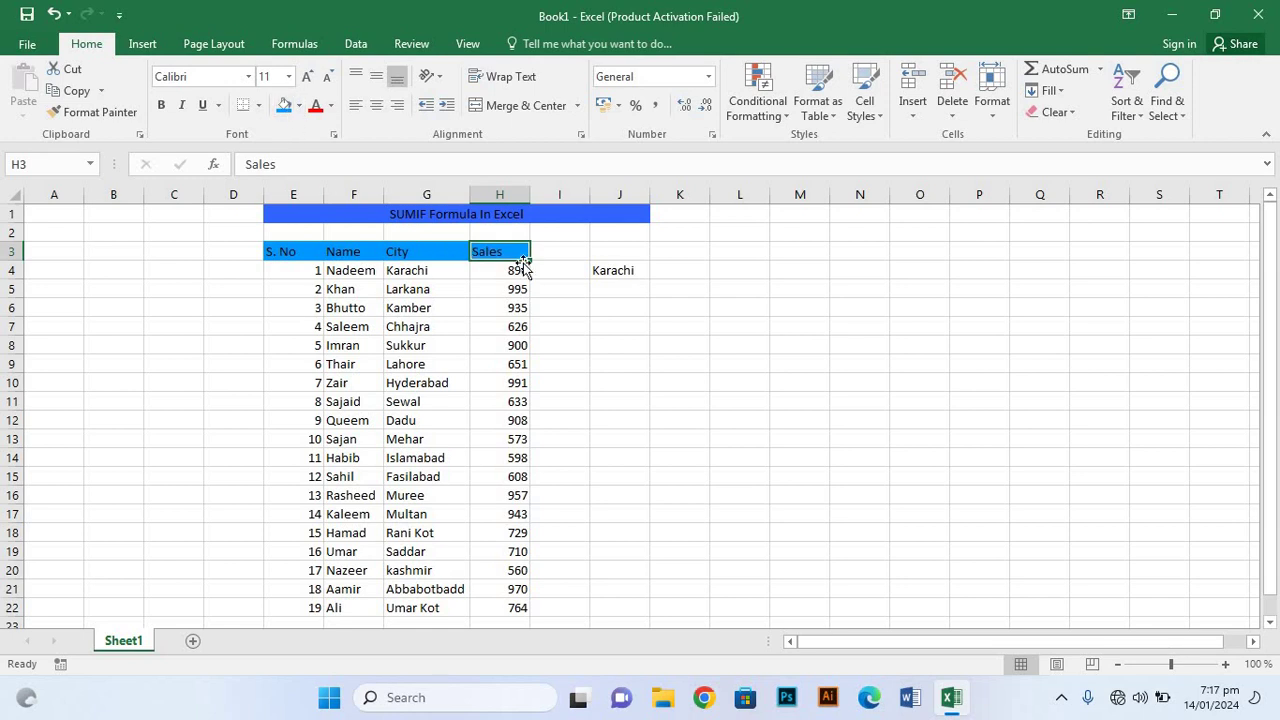
Step: Clear the Karachi text out of cell J4, leaving it empty
left_click(609, 272)
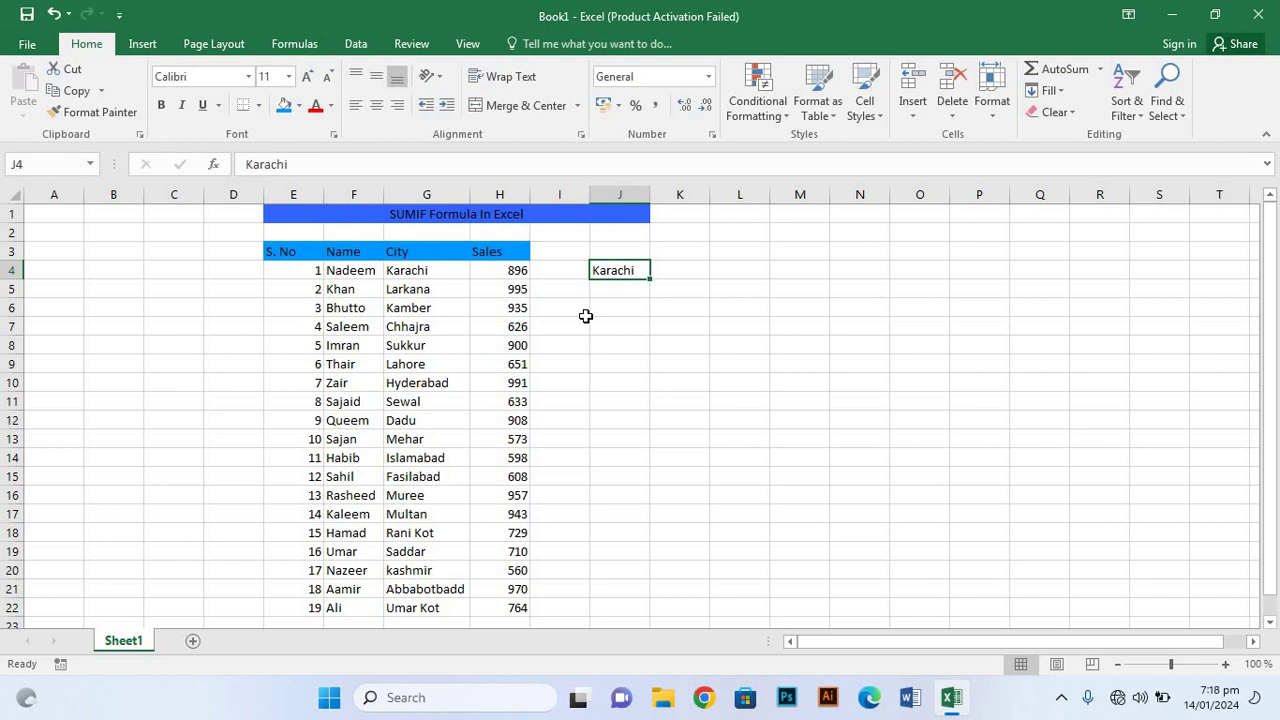
key("BackSpace")
left_click(606, 366)
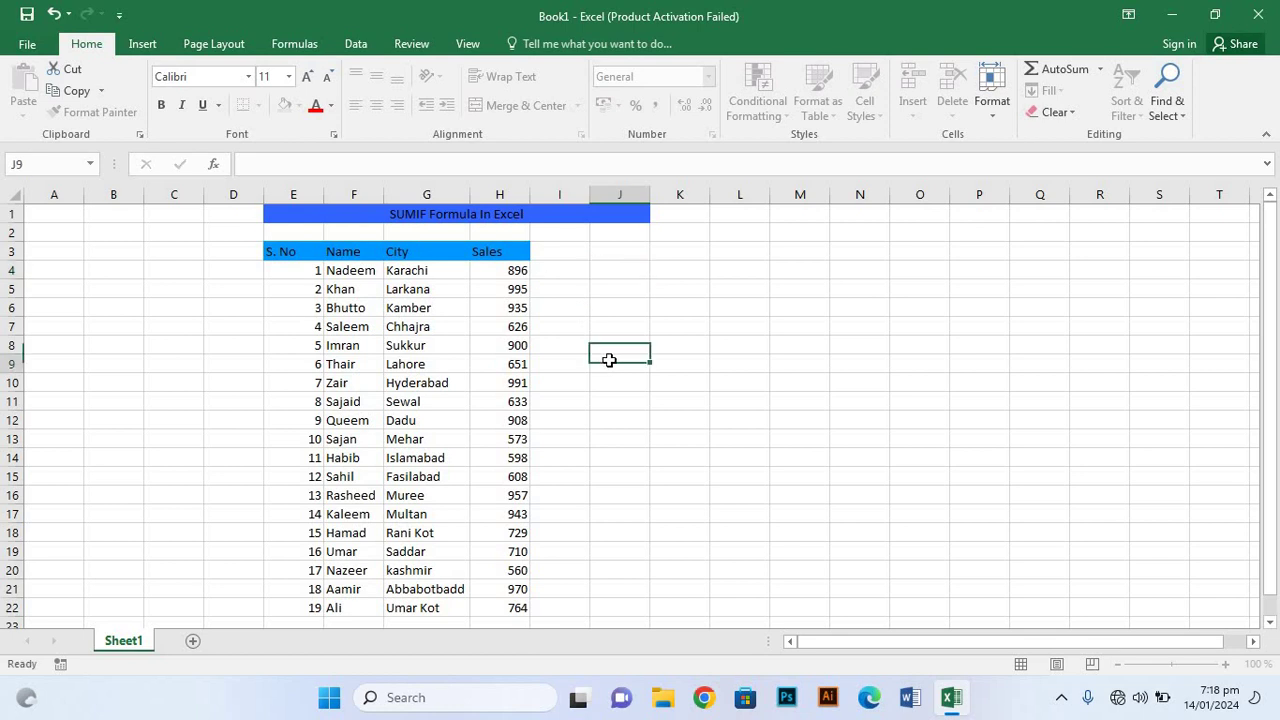
Step: Enter 'Karachi' in cell J3, fixing typos in the city name
left_click(616, 253)
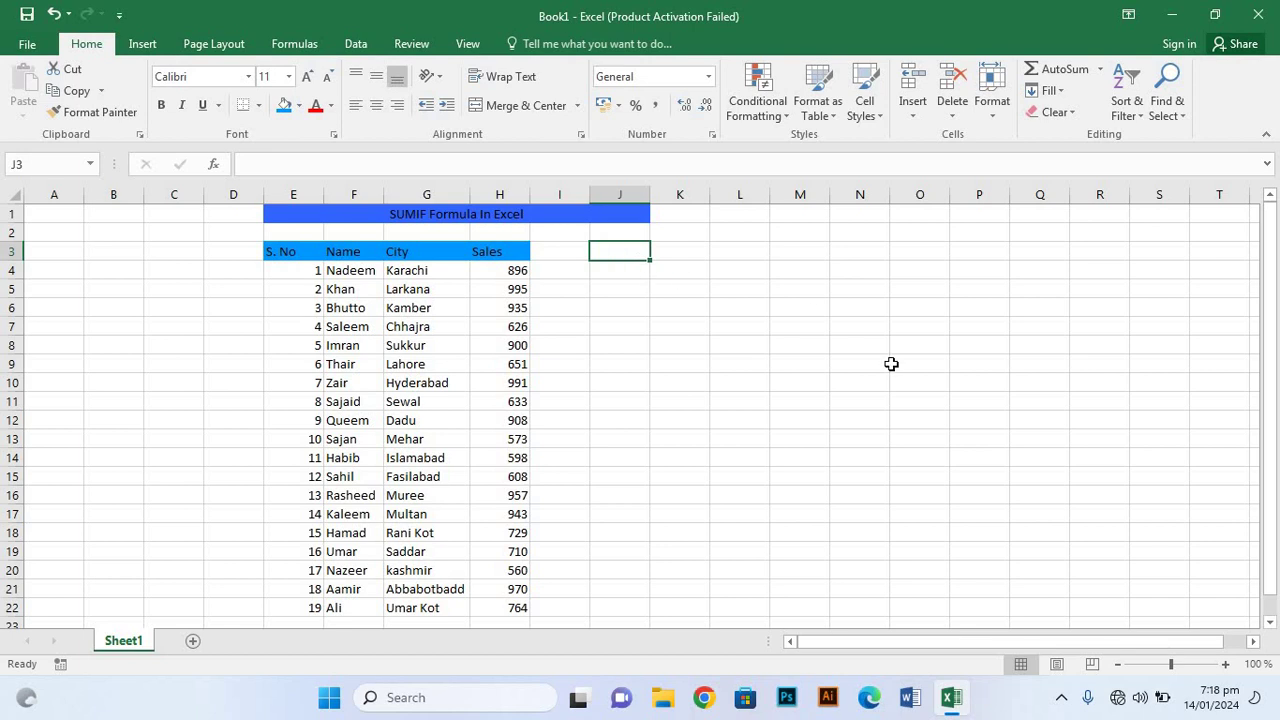
type("Kar")
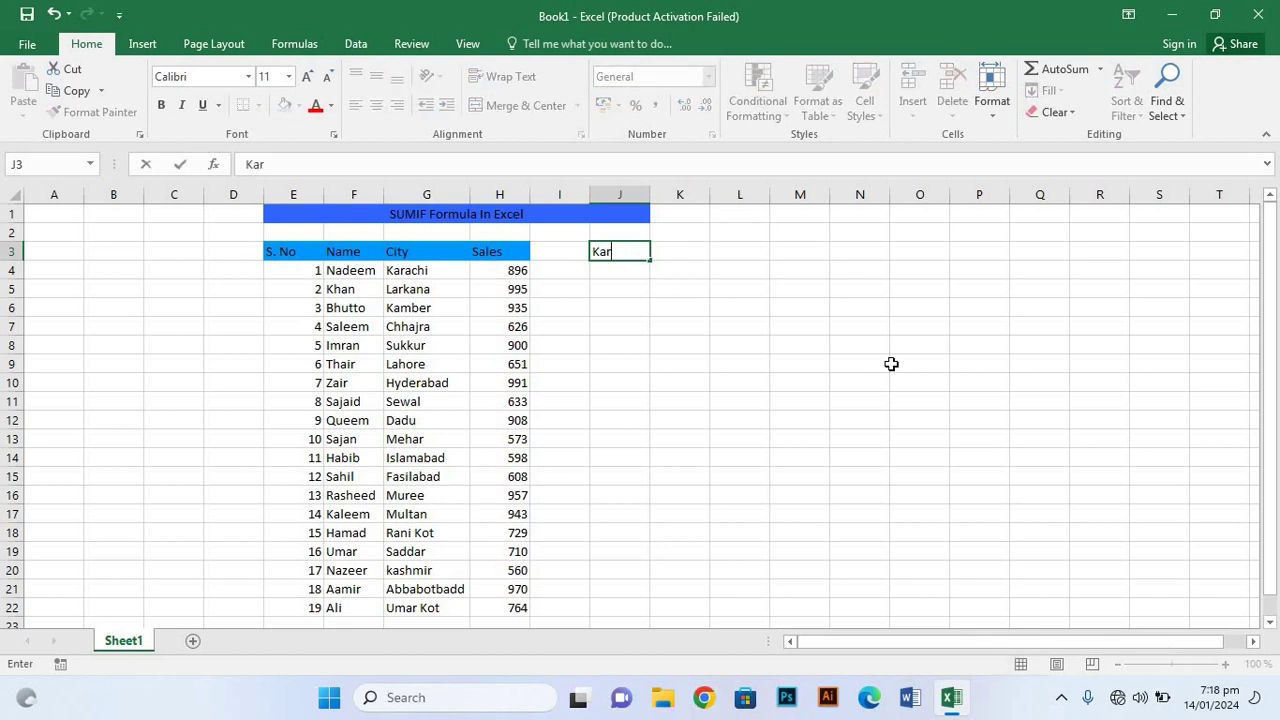
type("a")
type("ci")
key("BackSpace")
type("g")
key("BackSpace")
type("ho")
key("BackSpace")
type("i")
left_click(812, 347)
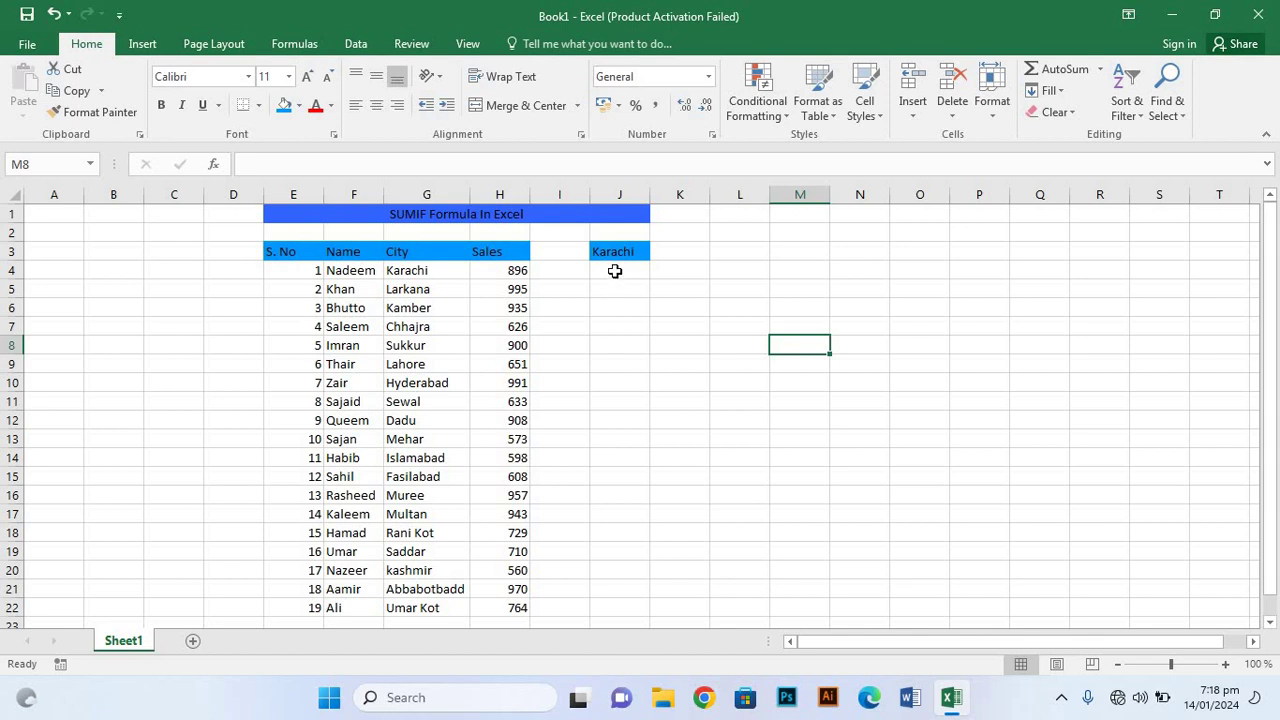
left_click(615, 270)
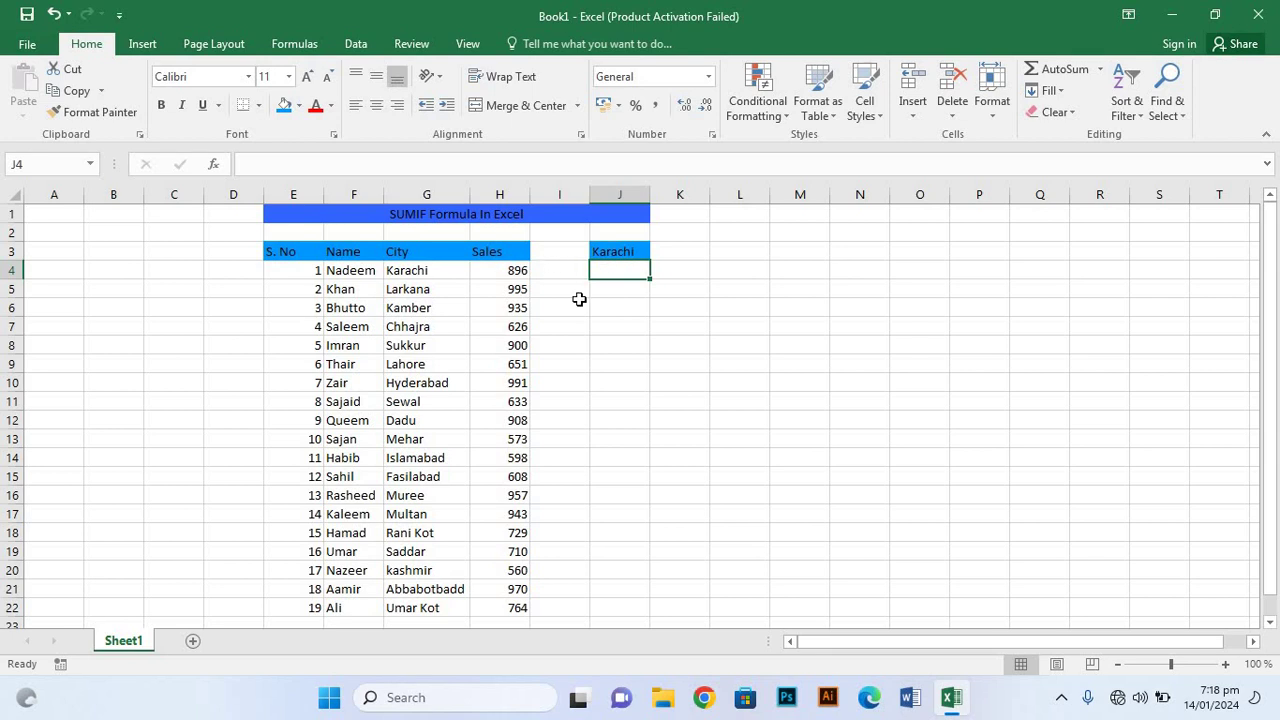
Step: Center-align the entire sales table range E3:H22
key("ctrl+a")
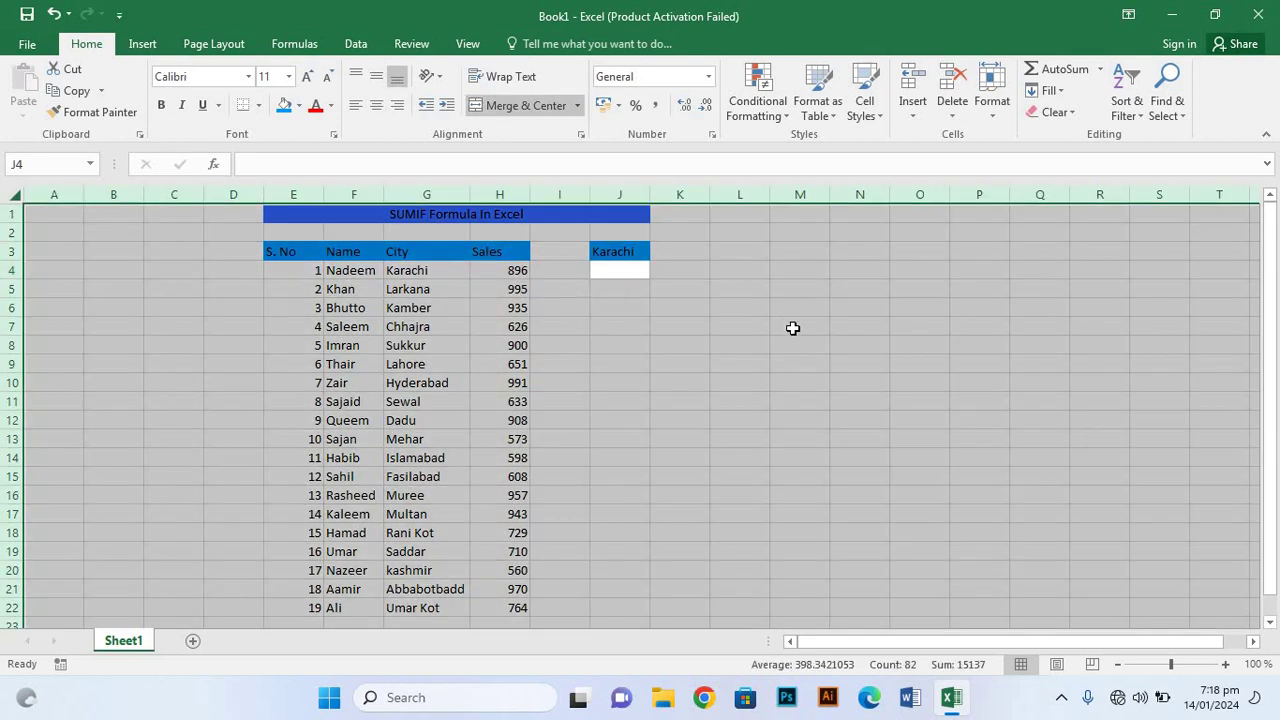
left_click(794, 326)
left_click(357, 277)
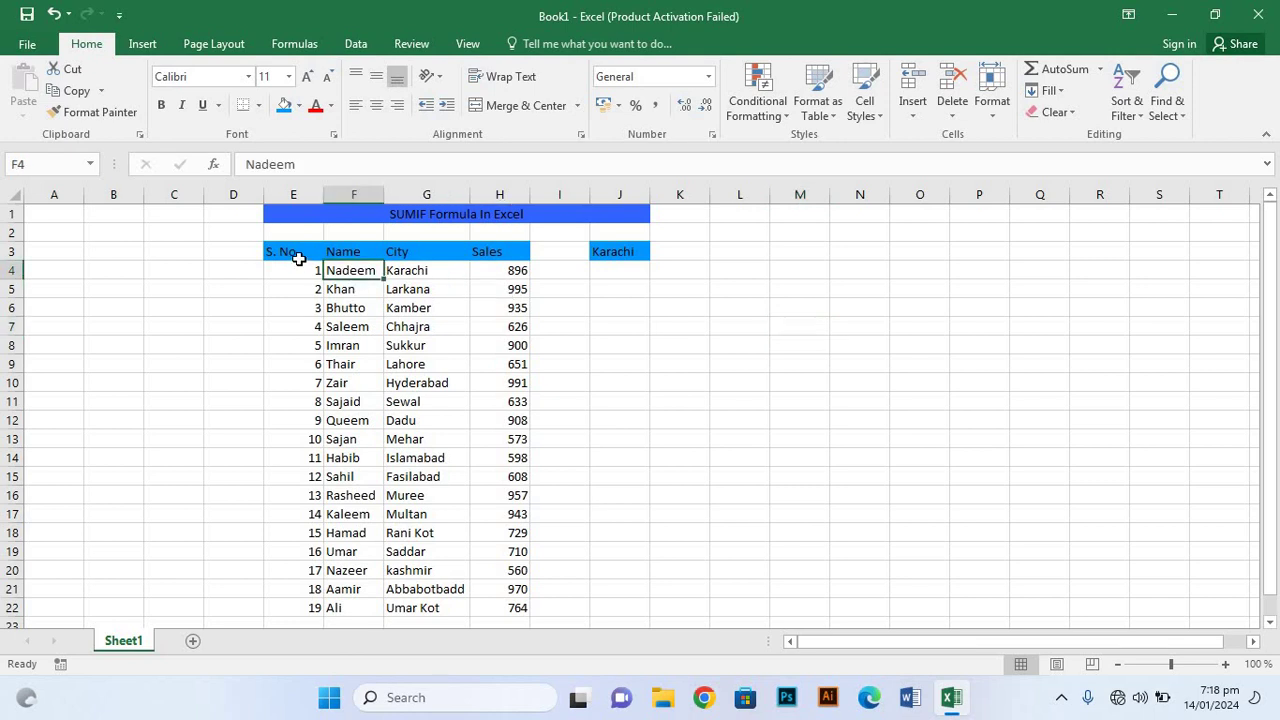
left_click(281, 254)
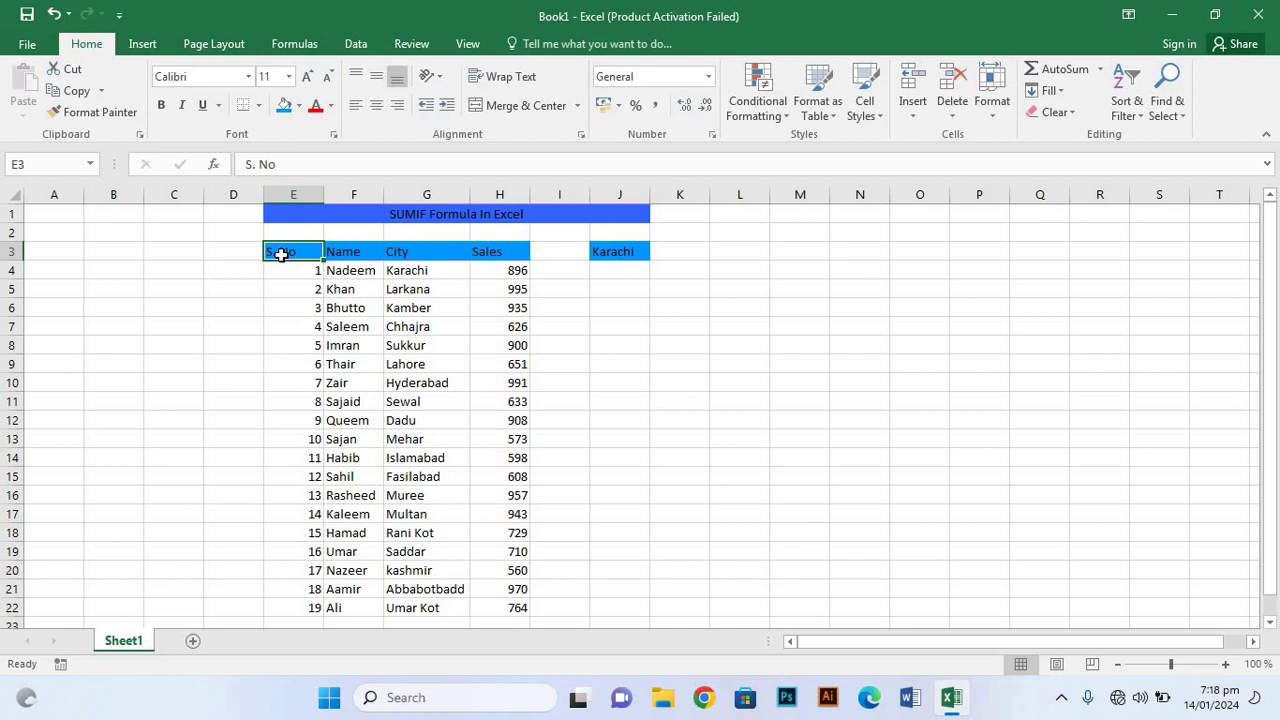
key("ctrl+a")
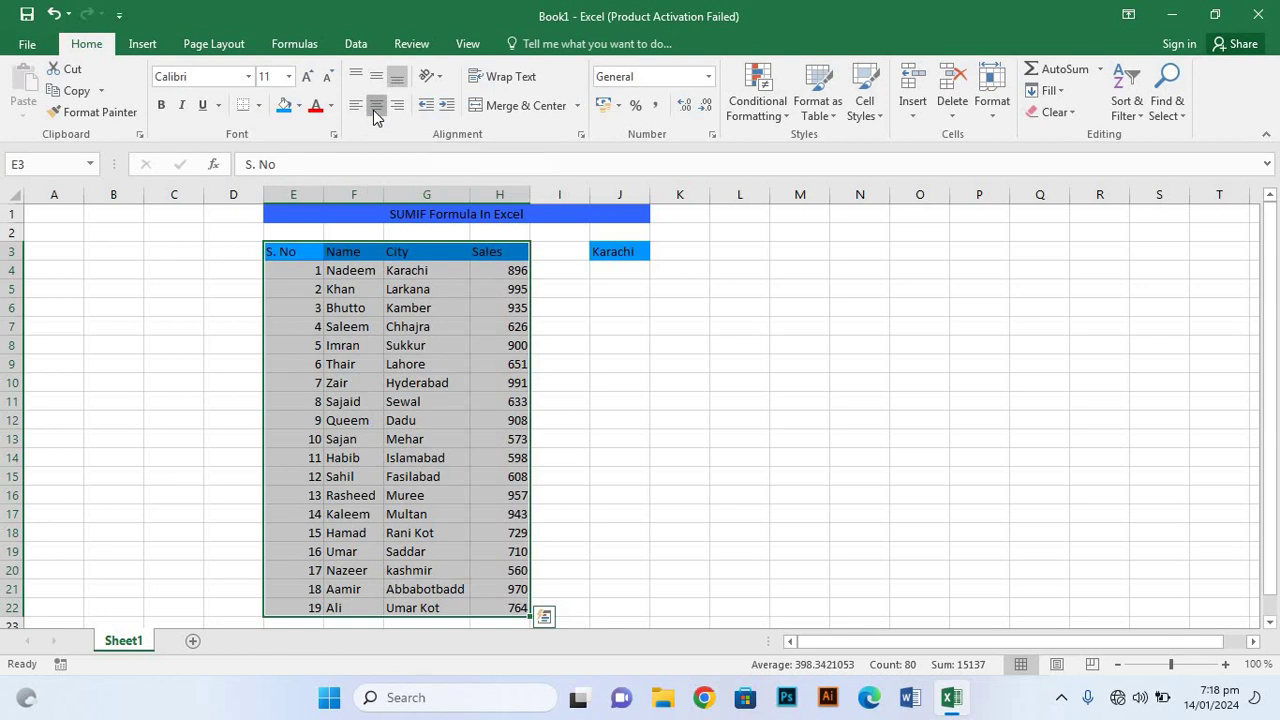
left_click(375, 110)
Step: Center the Karachi text in cell J3
left_click(614, 256)
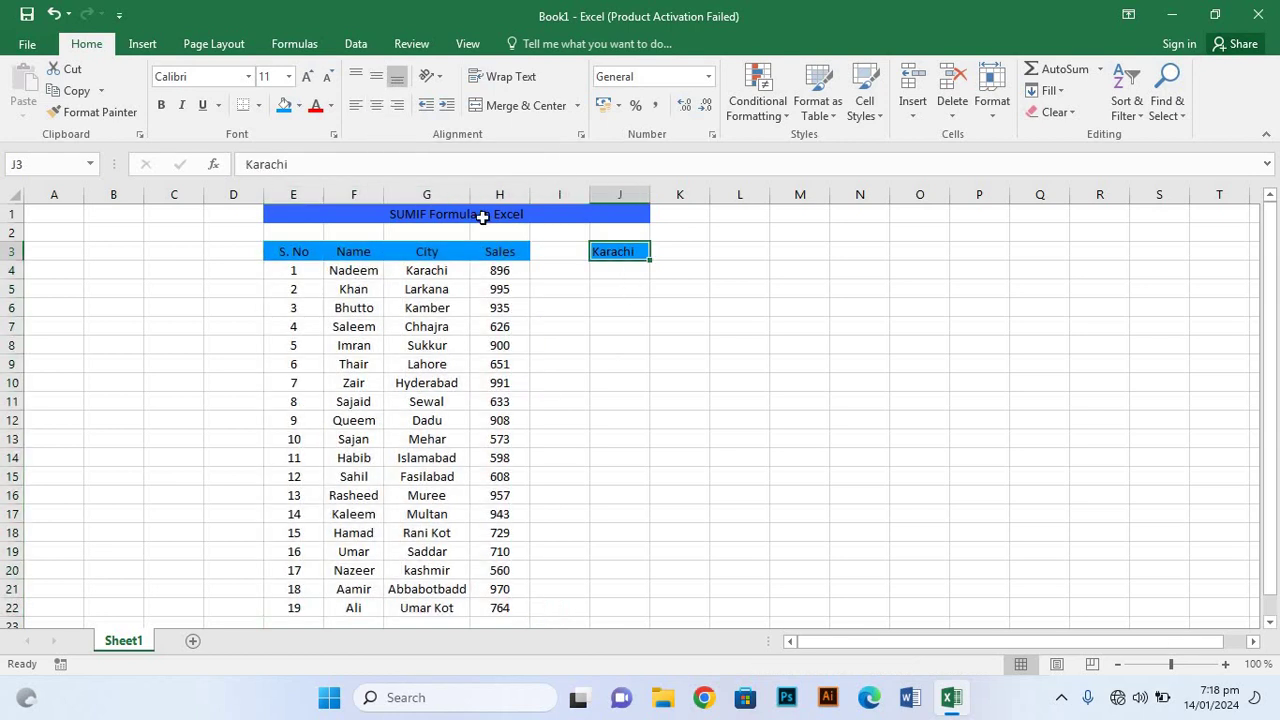
left_click(376, 105)
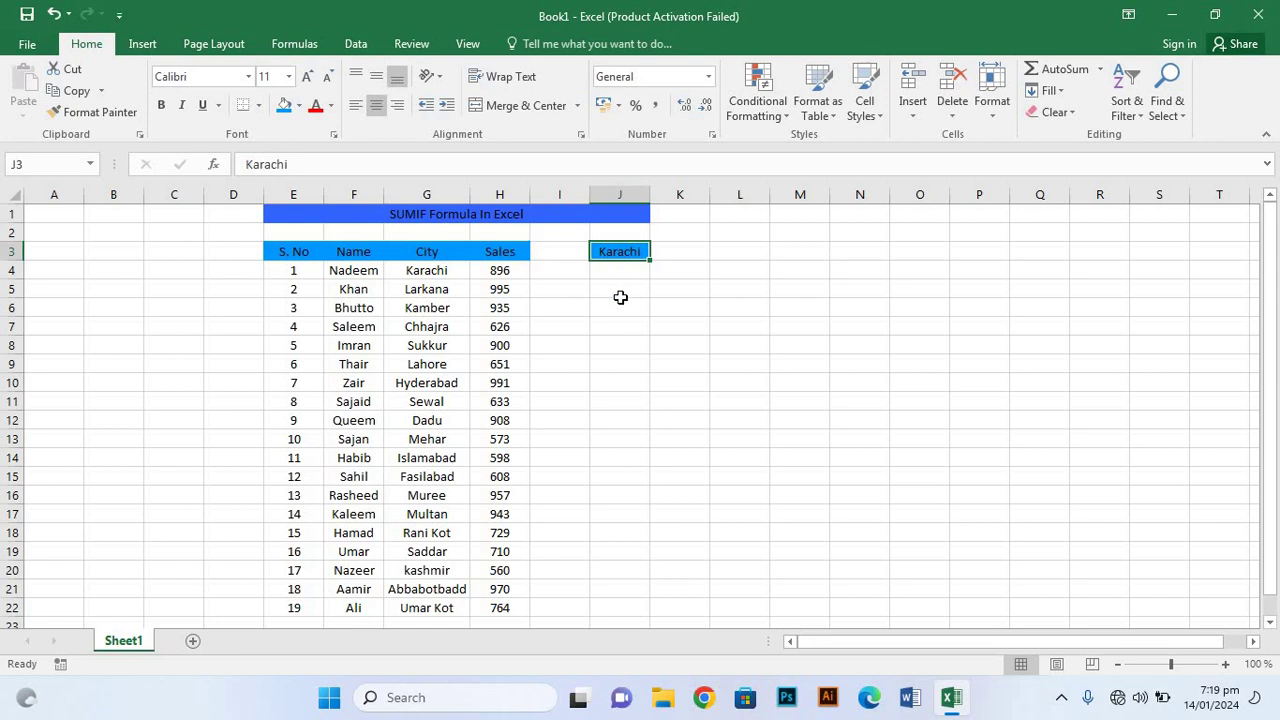
left_click(616, 274)
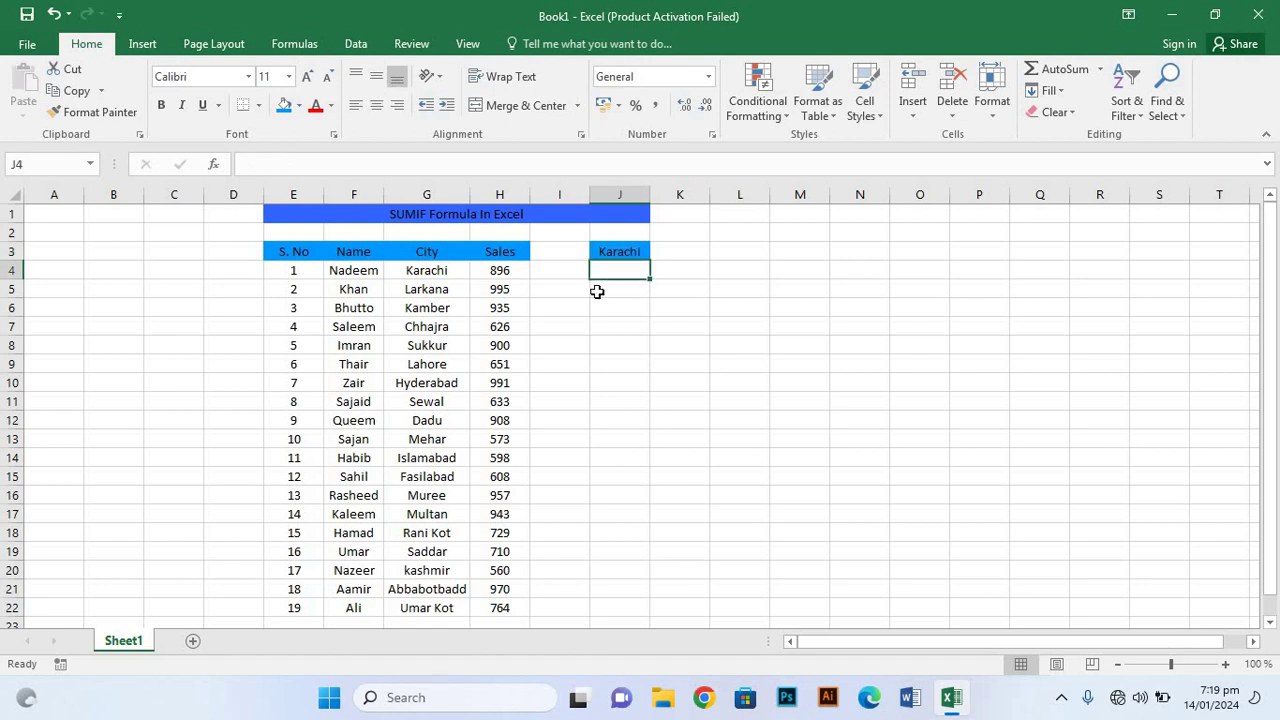
Step: Begin a SUMIF formula for J4 using the city range G4:G22
left_click(287, 166)
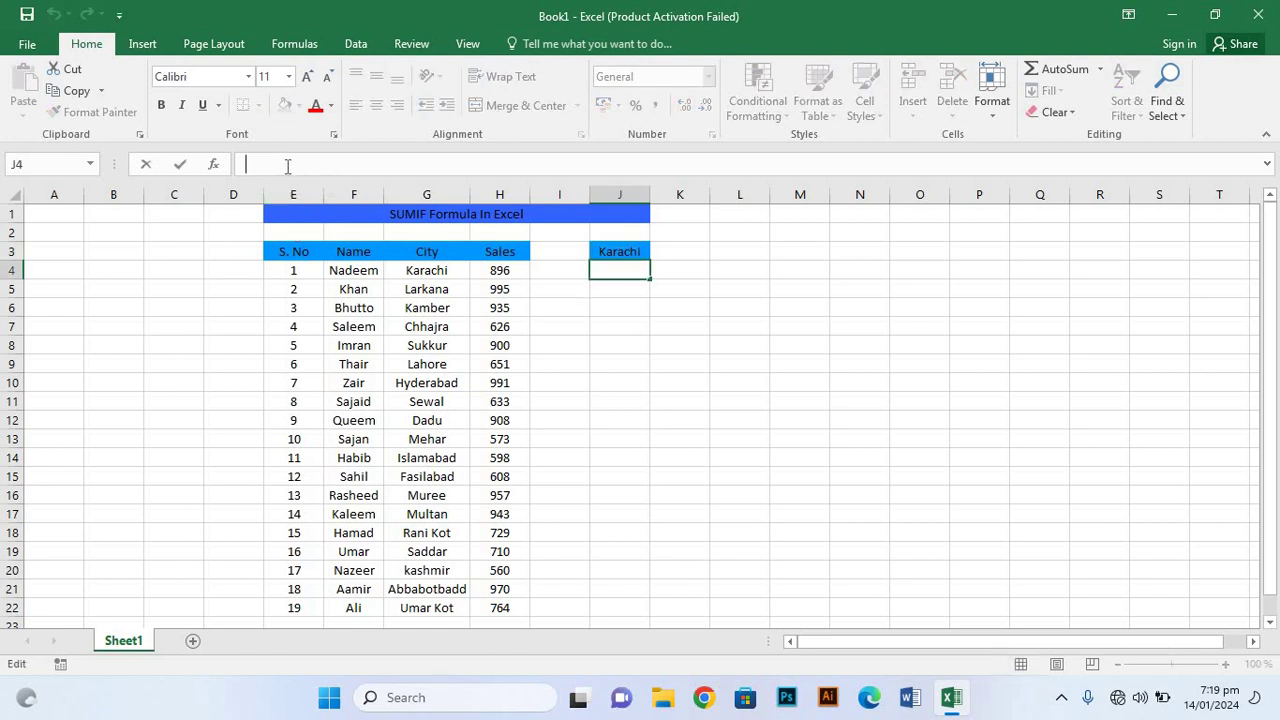
type("=")
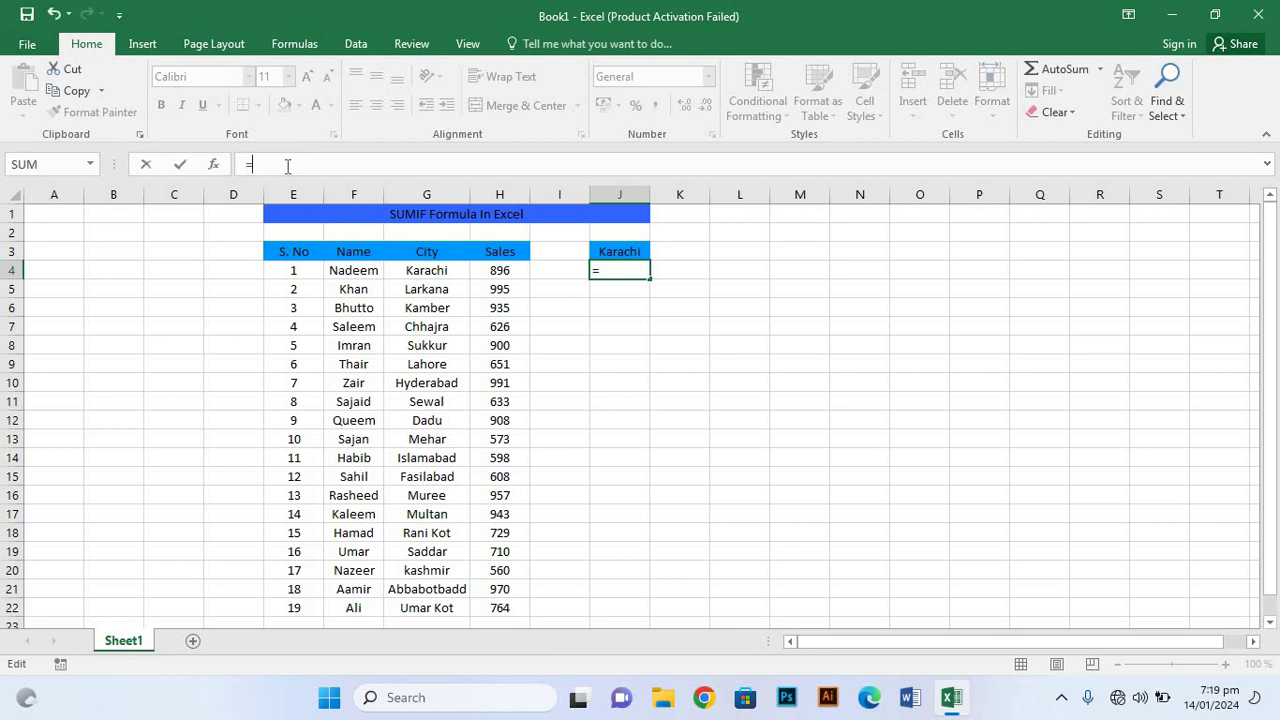
type("Si")
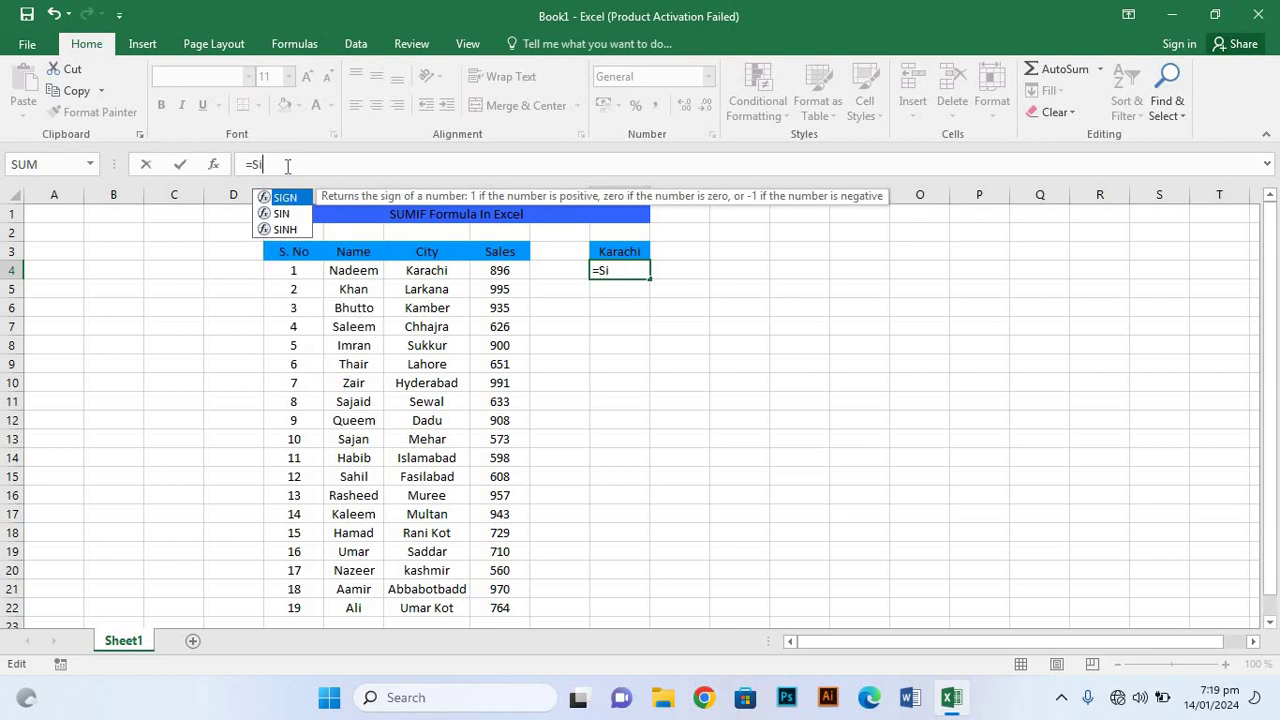
key("BackSpace")
type("u")
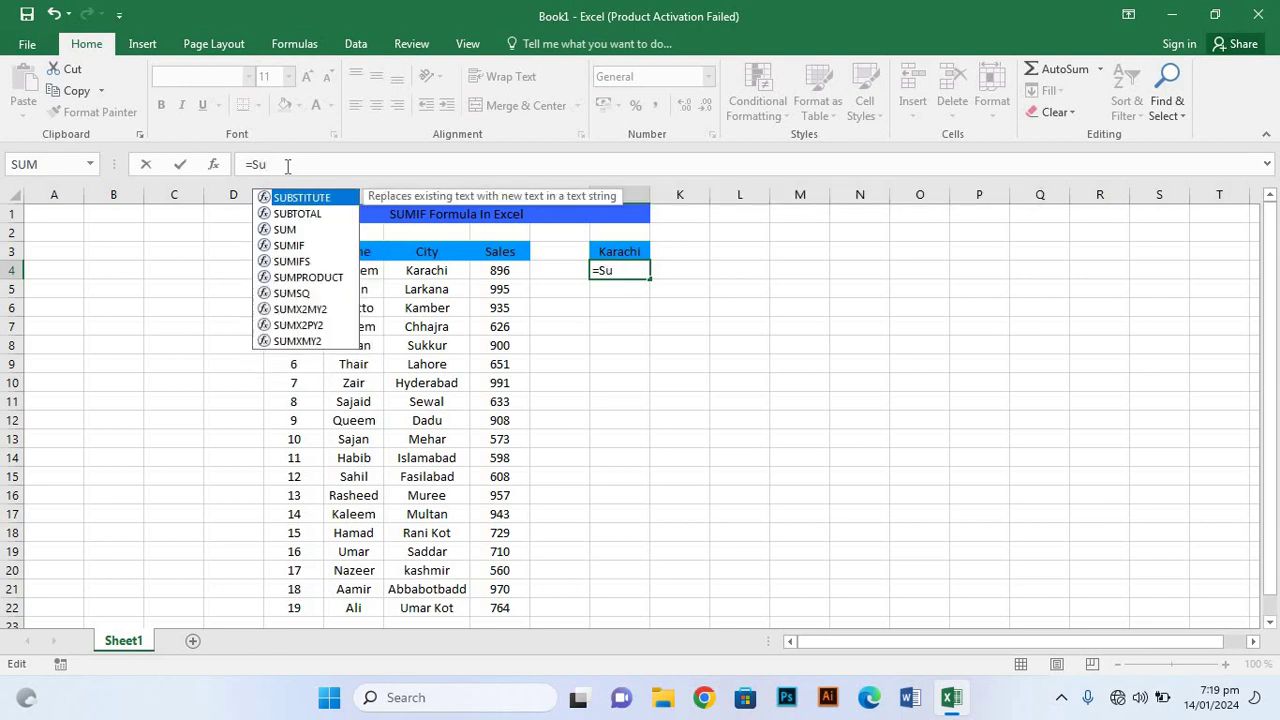
type("mi")
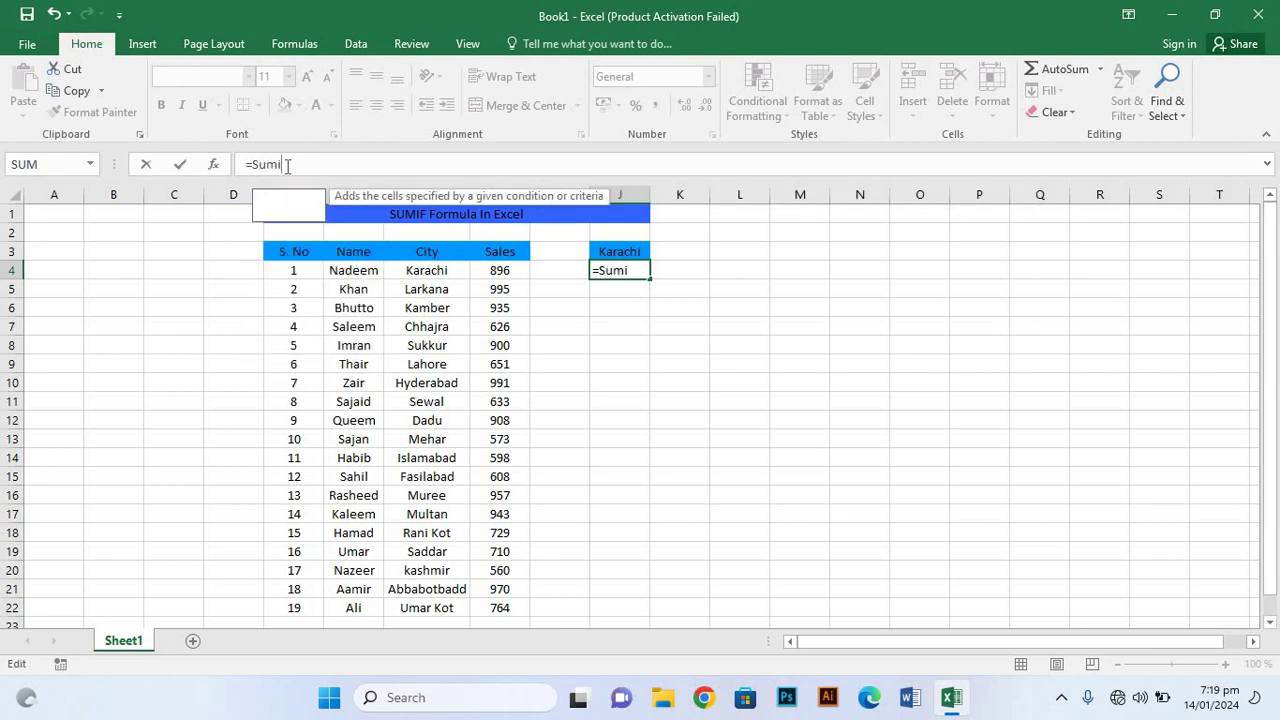
type("f")
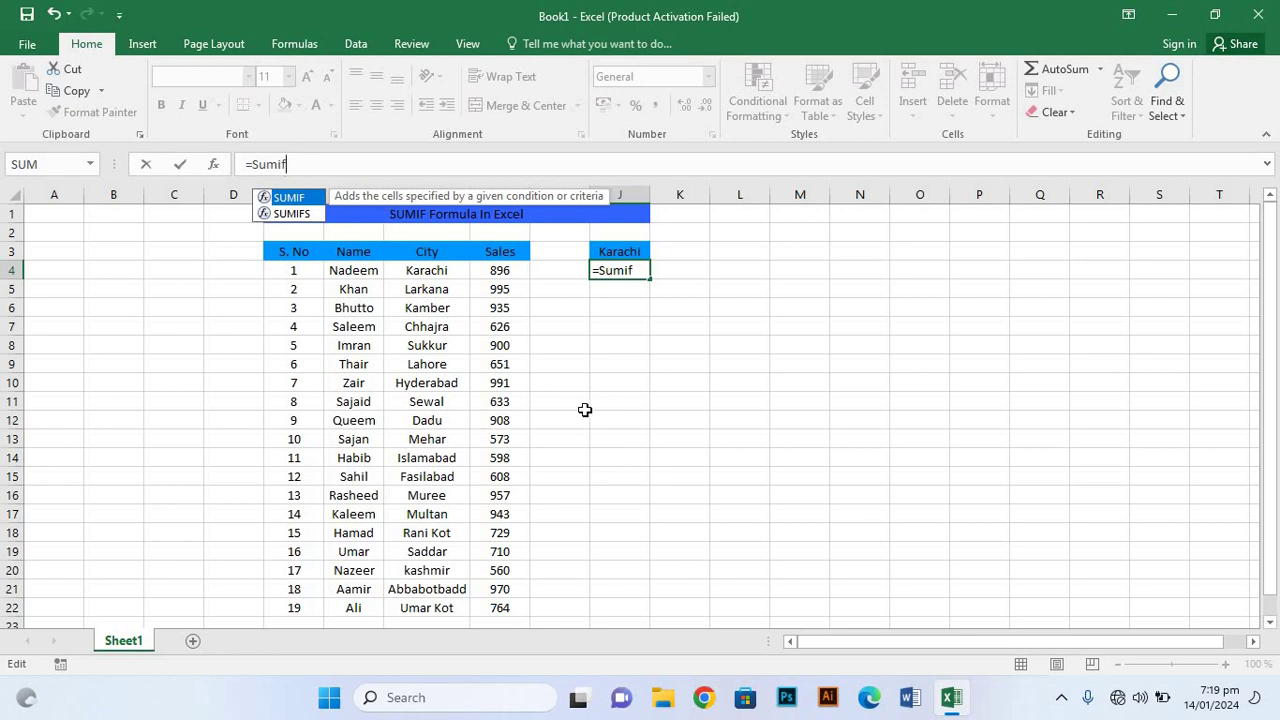
type("(")
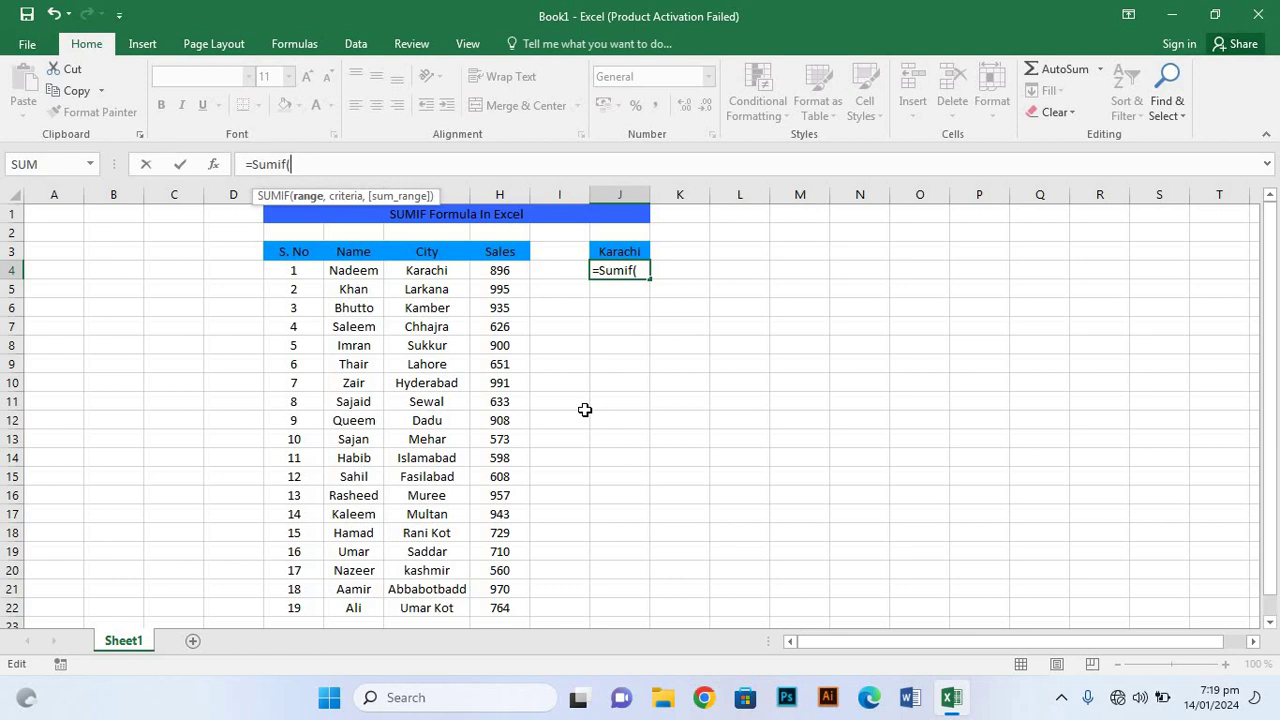
left_click(430, 270)
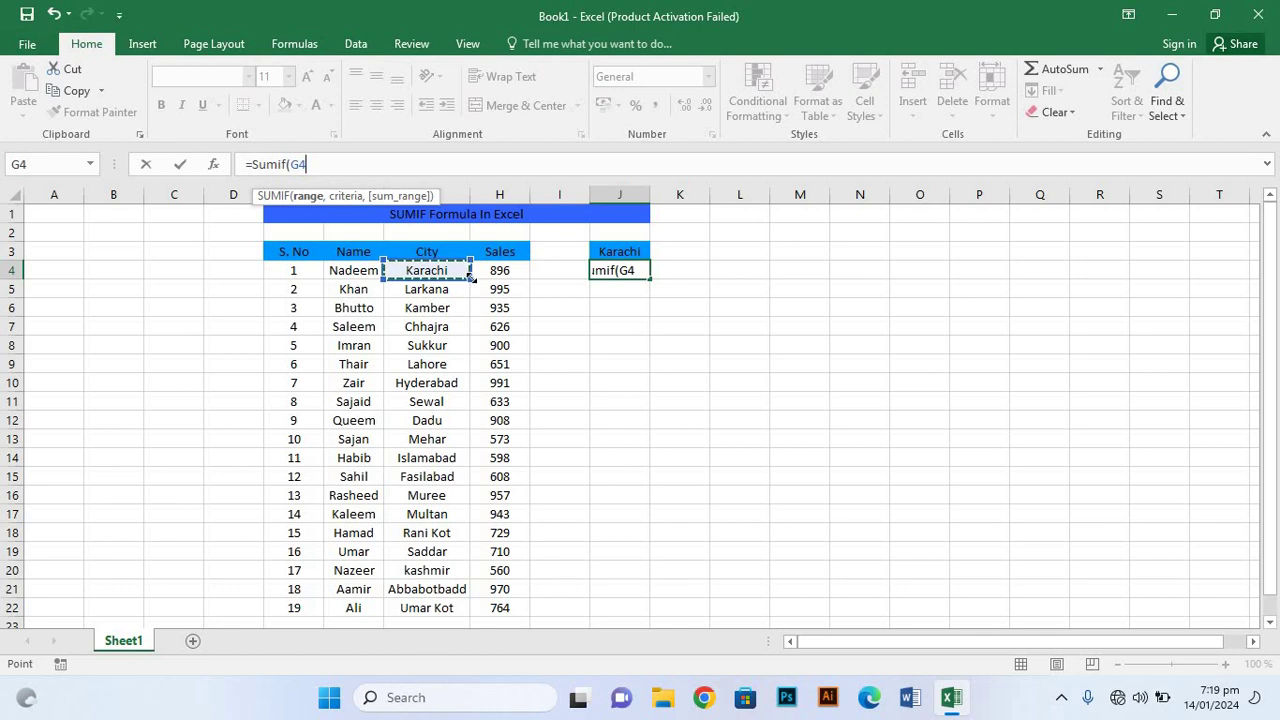
left_click_drag(472, 278, 453, 541)
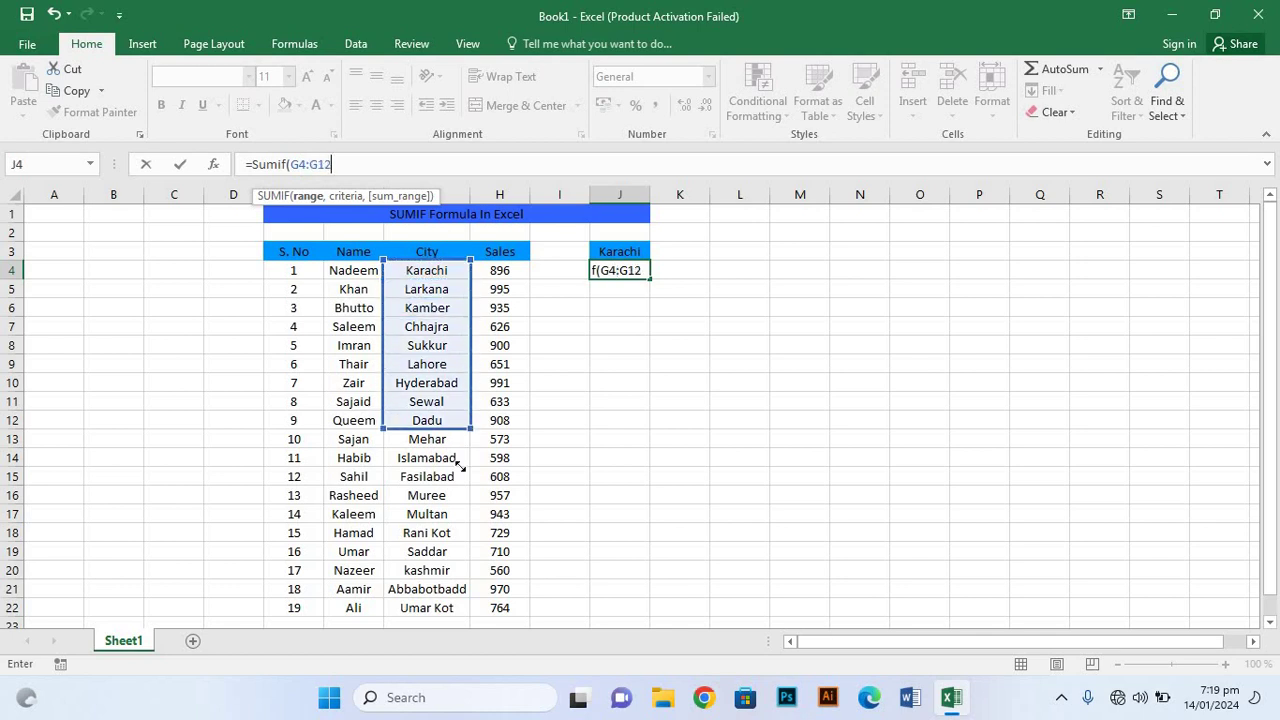
left_click_drag(453, 541, 453, 618)
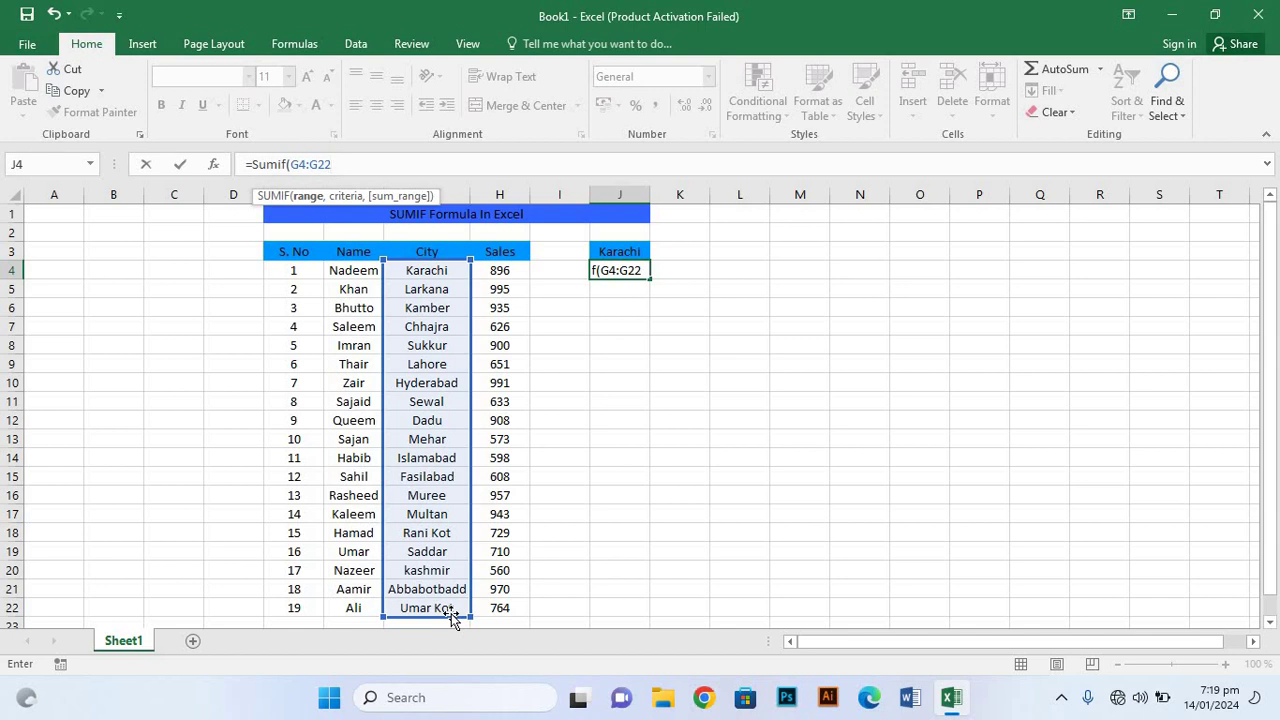
type(",")
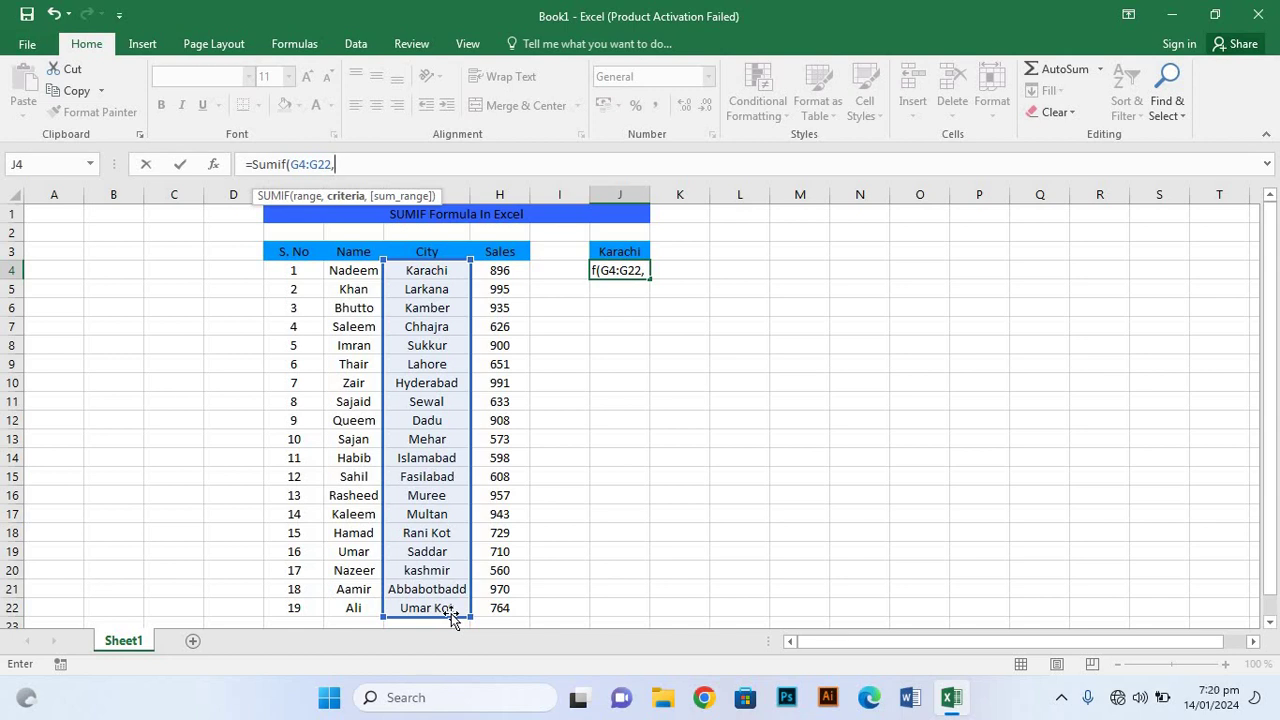
Step: Point the formula at J3 and the sales range H4:H22, then close and commit it
left_click(619, 251)
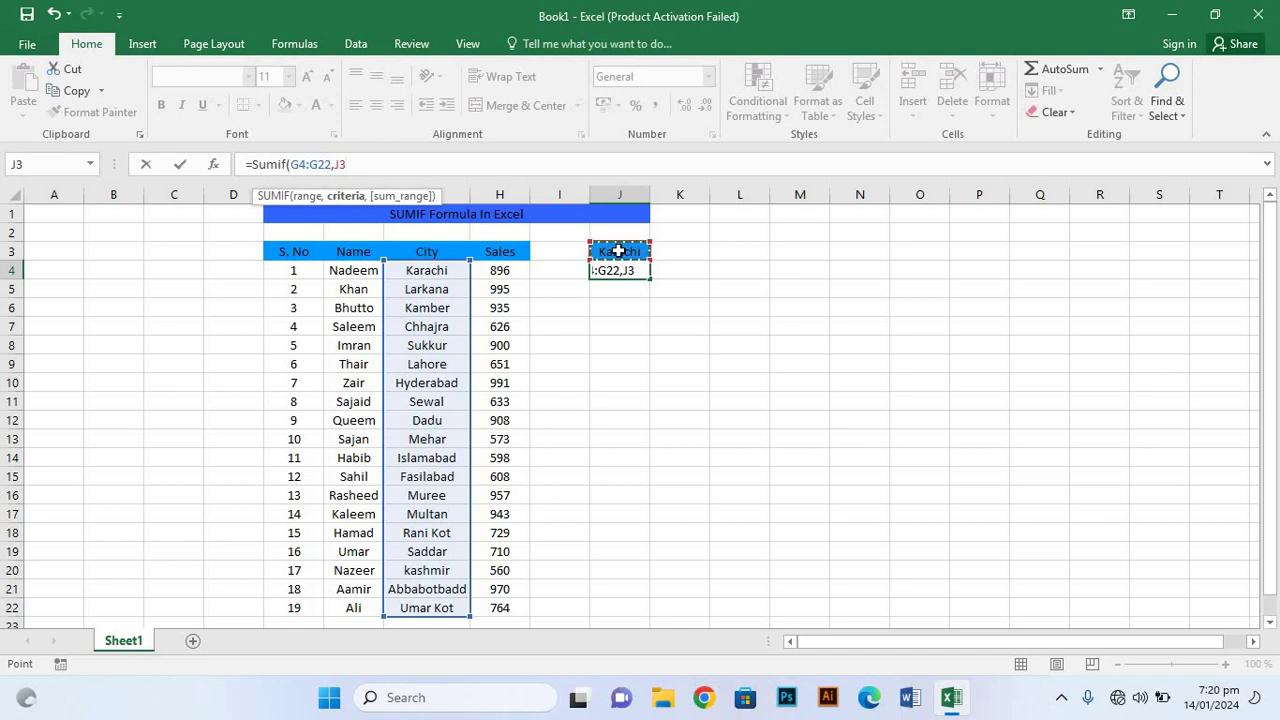
left_click(505, 275)
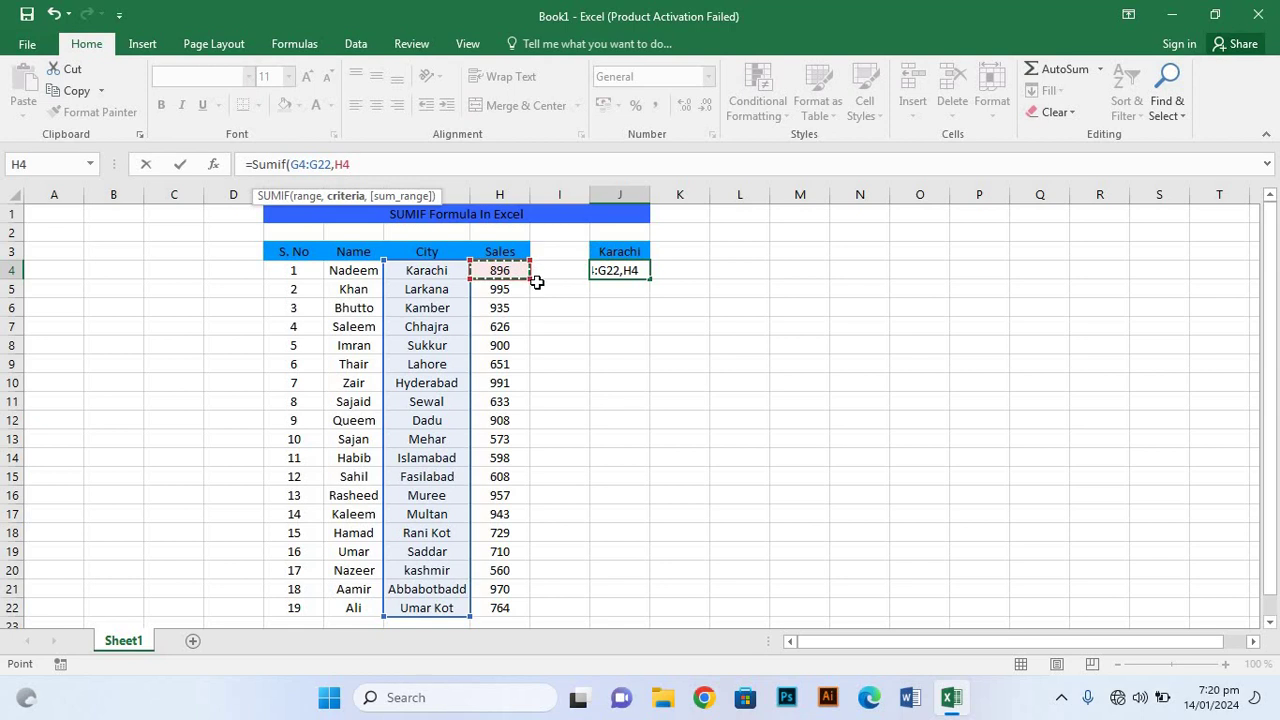
left_click_drag(533, 281, 520, 610)
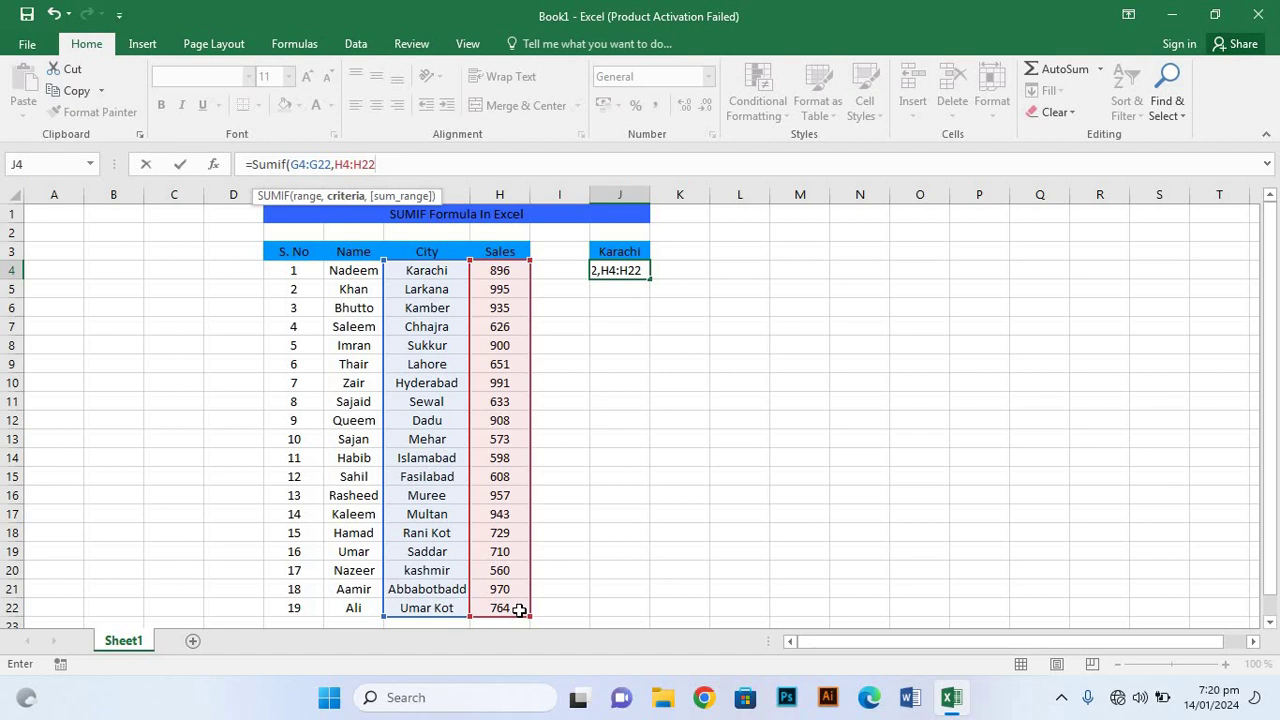
type(")")
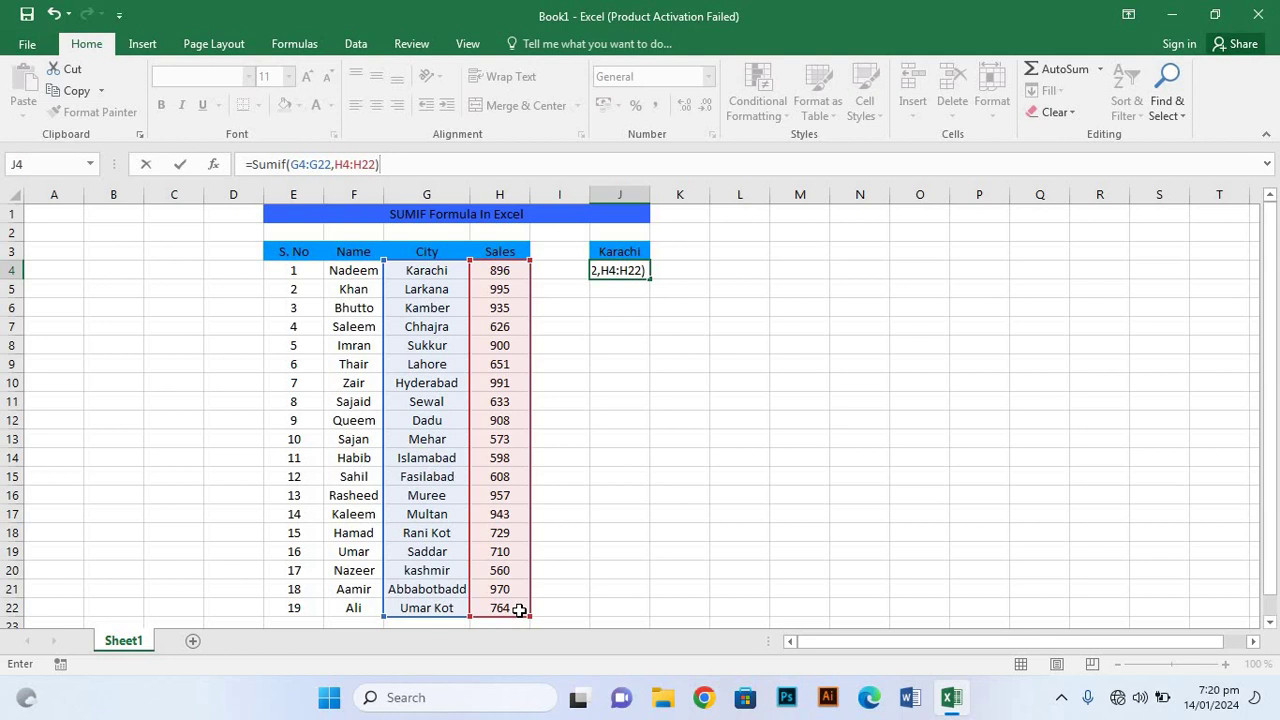
key("Return")
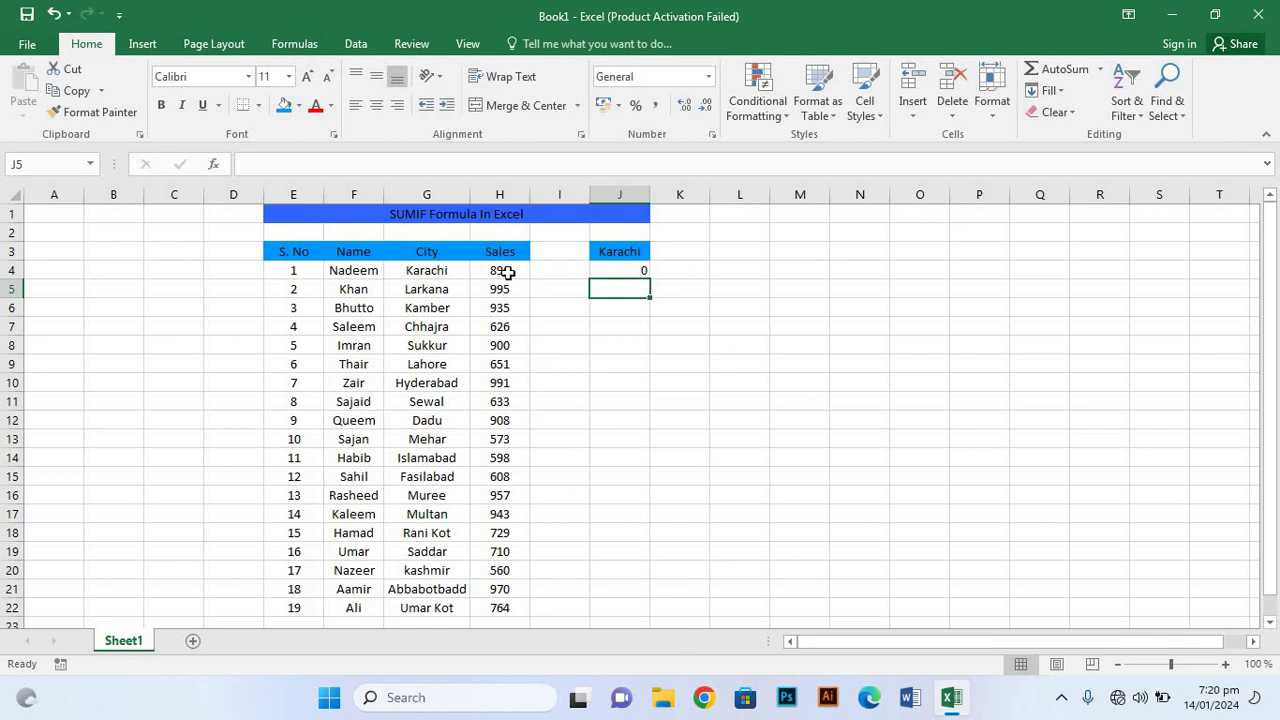
Step: Replace Karachi's sales value 896 in H4 with 888
left_click(508, 272)
double_click(516, 270)
key("BackSpace")
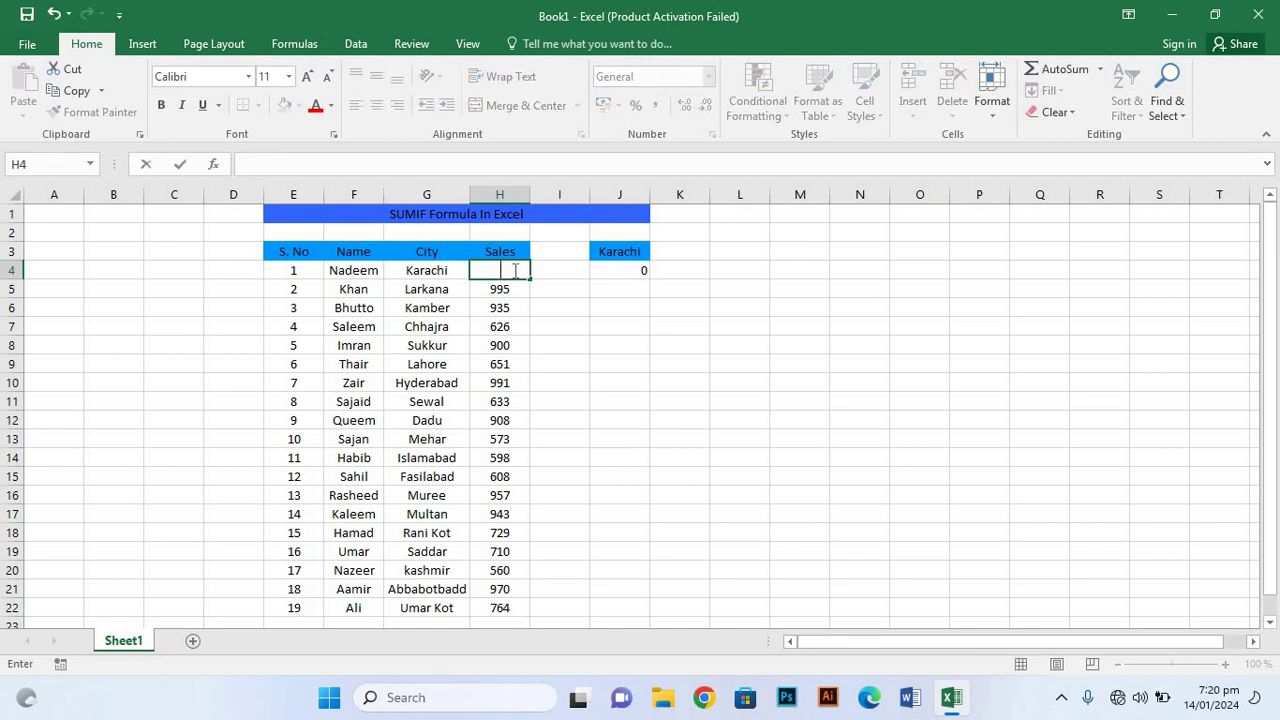
type("888")
left_click(579, 301)
Step: Check the SUMIF result in J4 and the Karachi criterion in J3
left_click(638, 274)
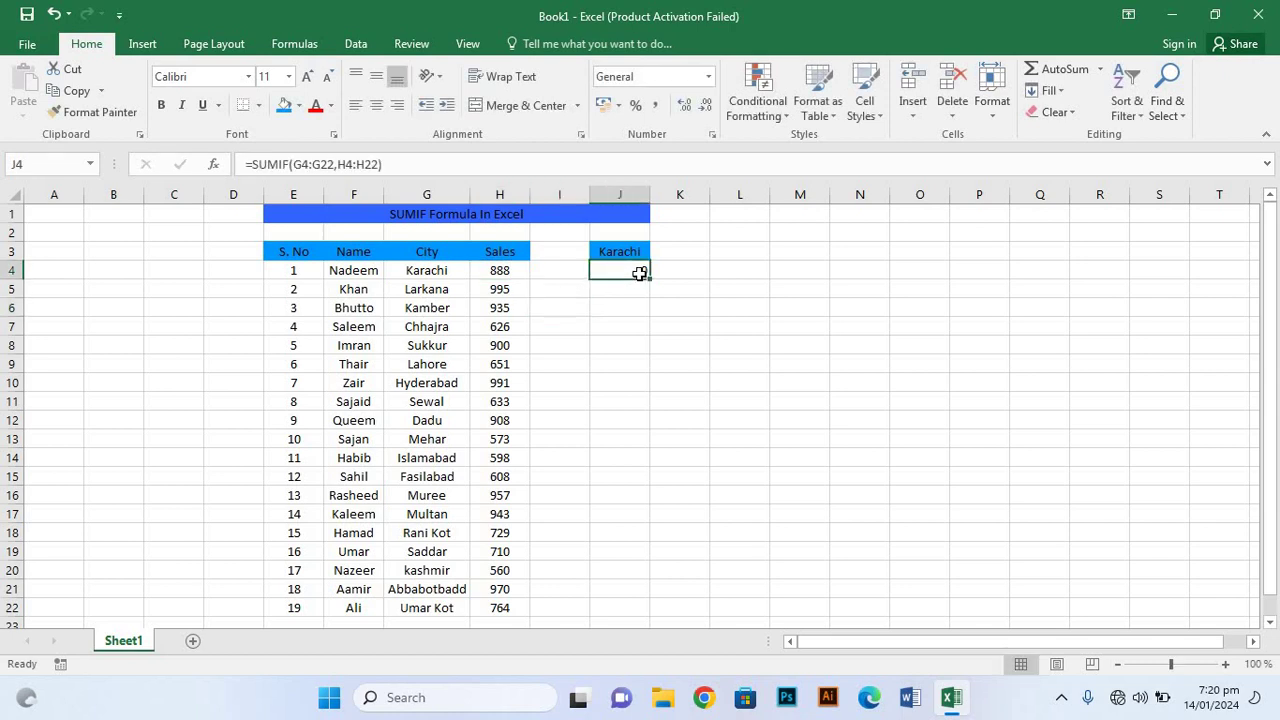
left_click(685, 331)
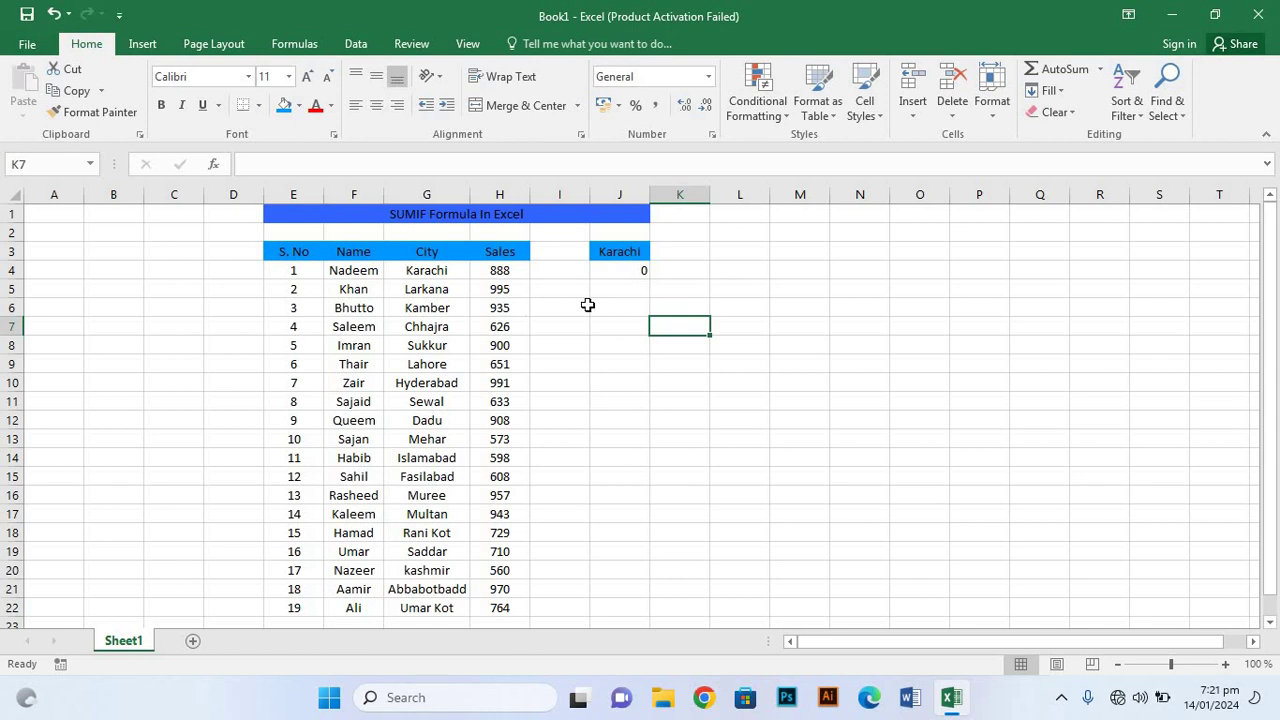
scroll(566, 420, "down", 1)
scroll(566, 421, "up", 1)
left_click(644, 253)
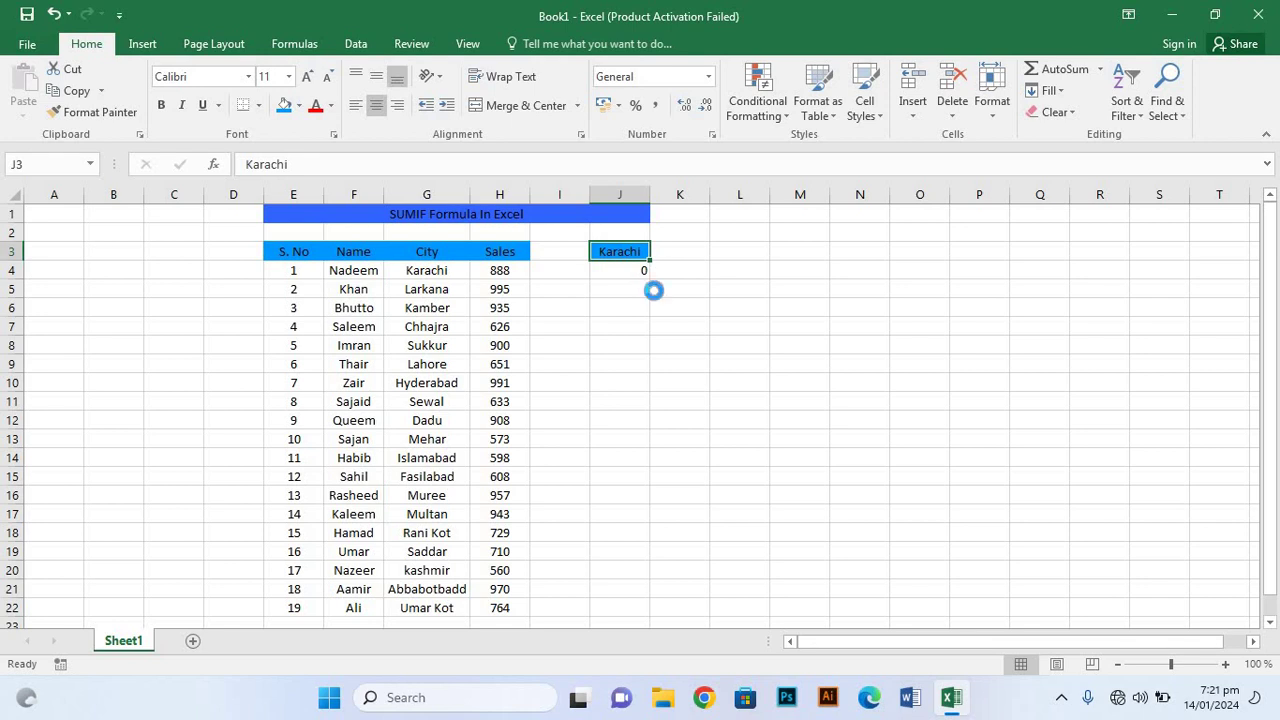
Step: Undo the recent edits, restoring H4 to 896 and clearing J4's result
key("ctrl+z")
key("ctrl+z")
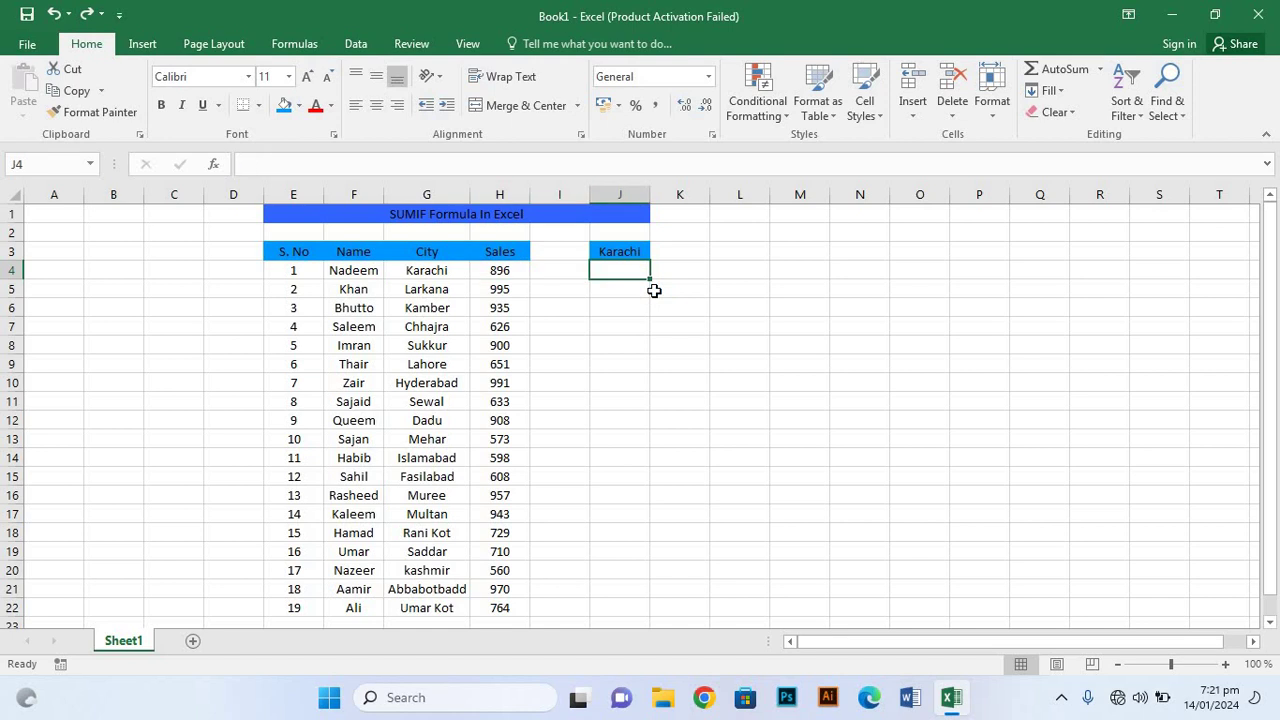
key("ctrl+z")
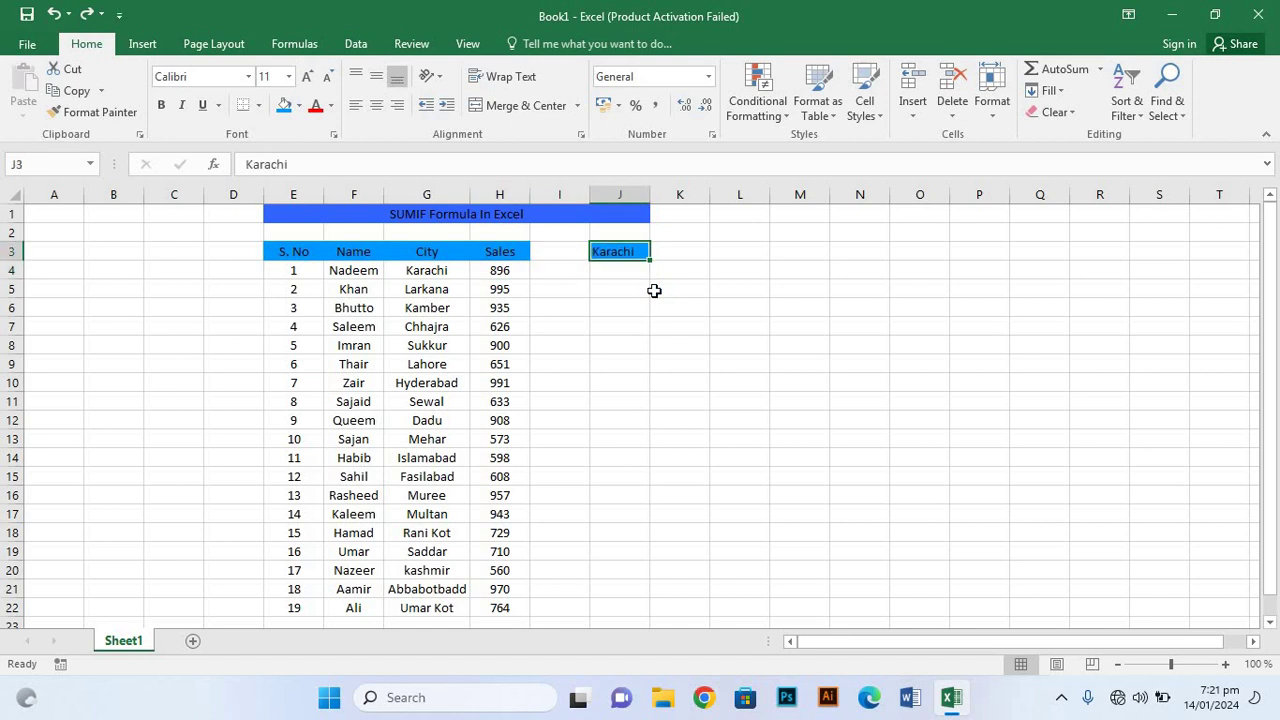
key("ctrl+z")
left_click(664, 325)
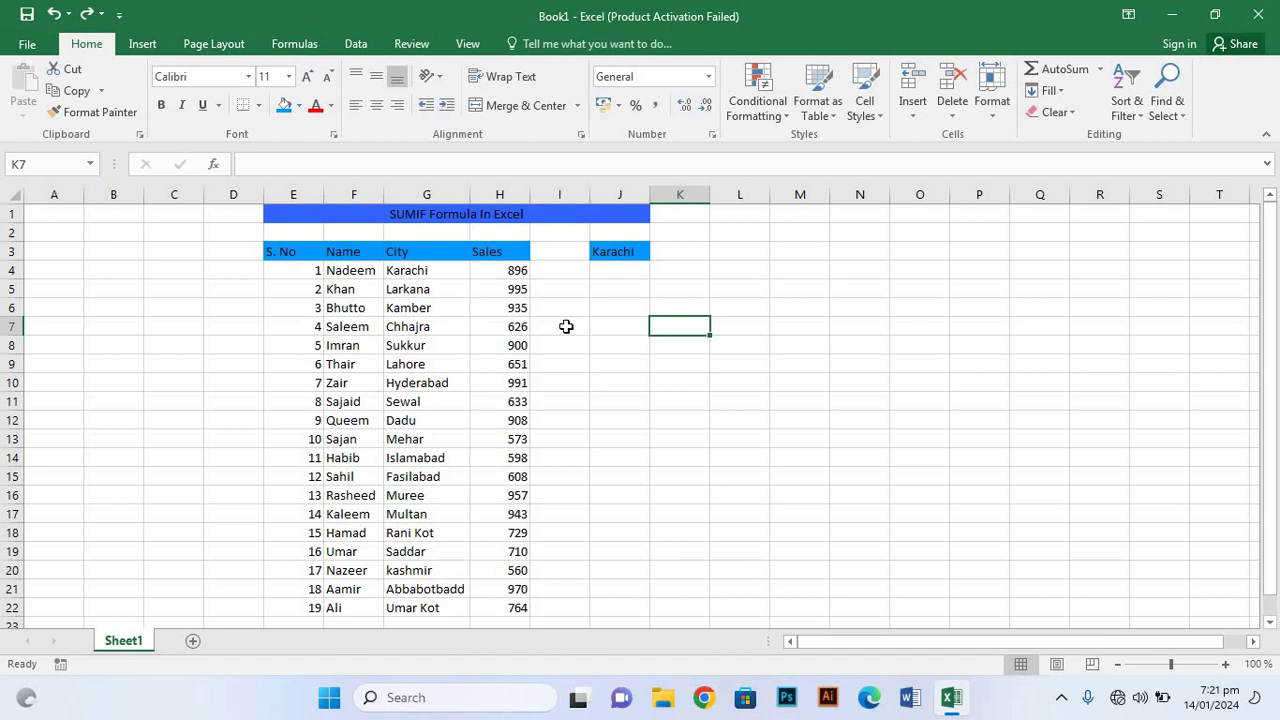
Step: Center-align the table E3:H22, then select the empty result cell J4
key("ctrl+a")
left_click(819, 423)
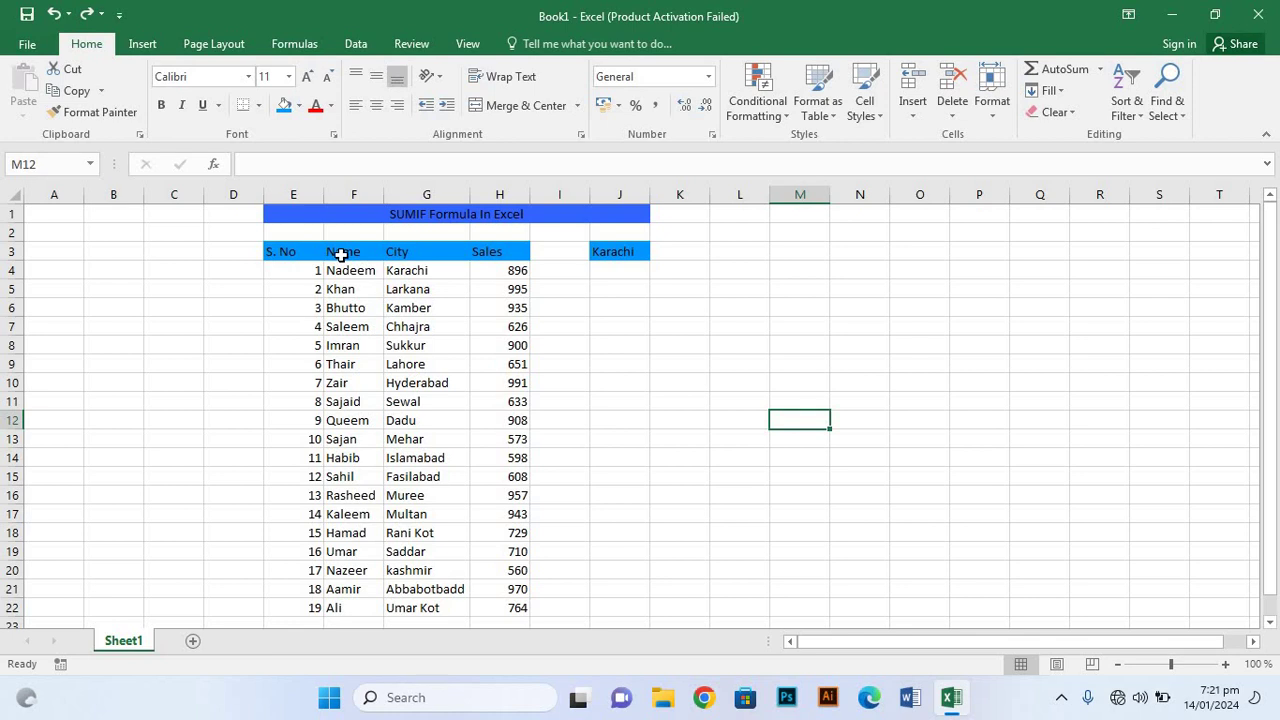
left_click(296, 253)
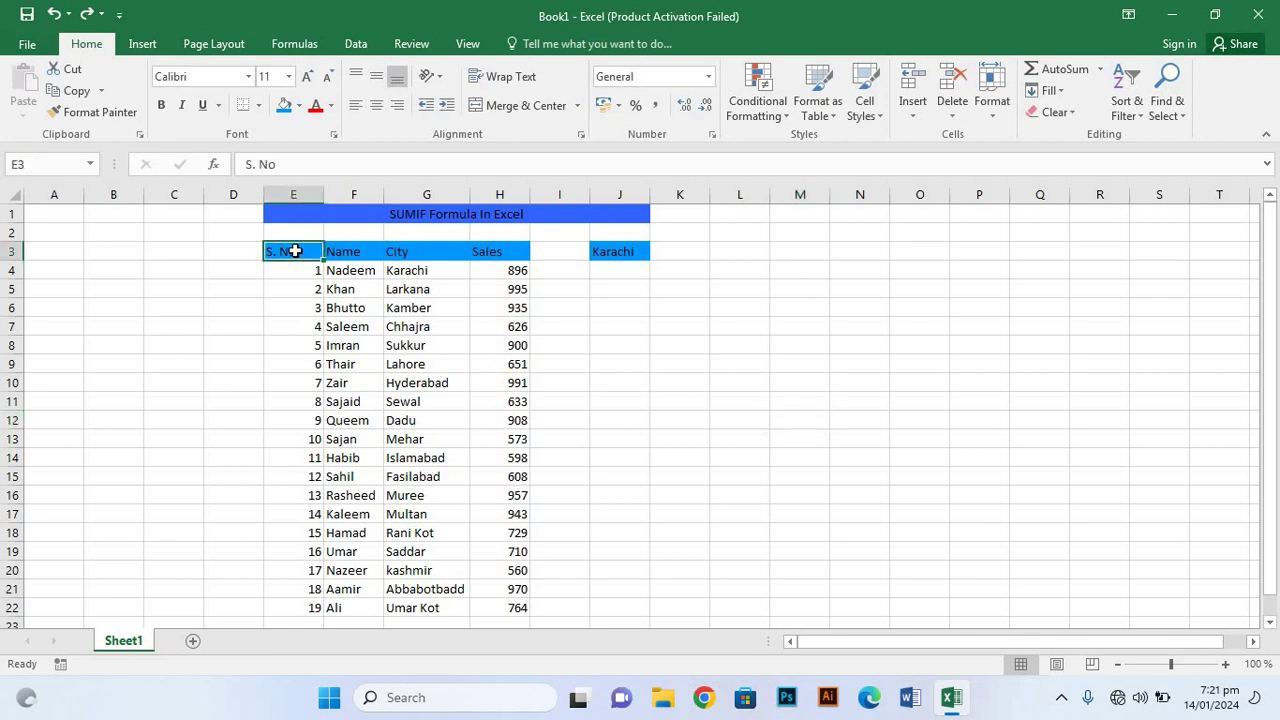
key("ctrl+a")
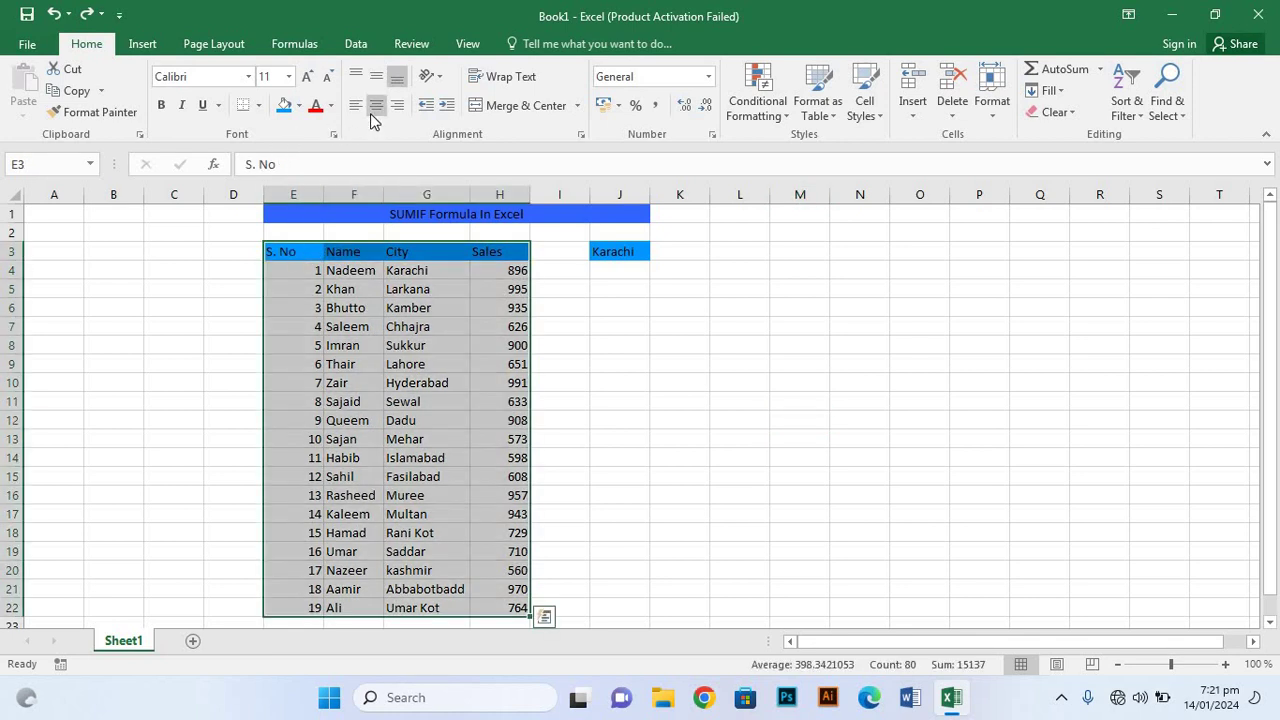
left_click(372, 106)
left_click(617, 256)
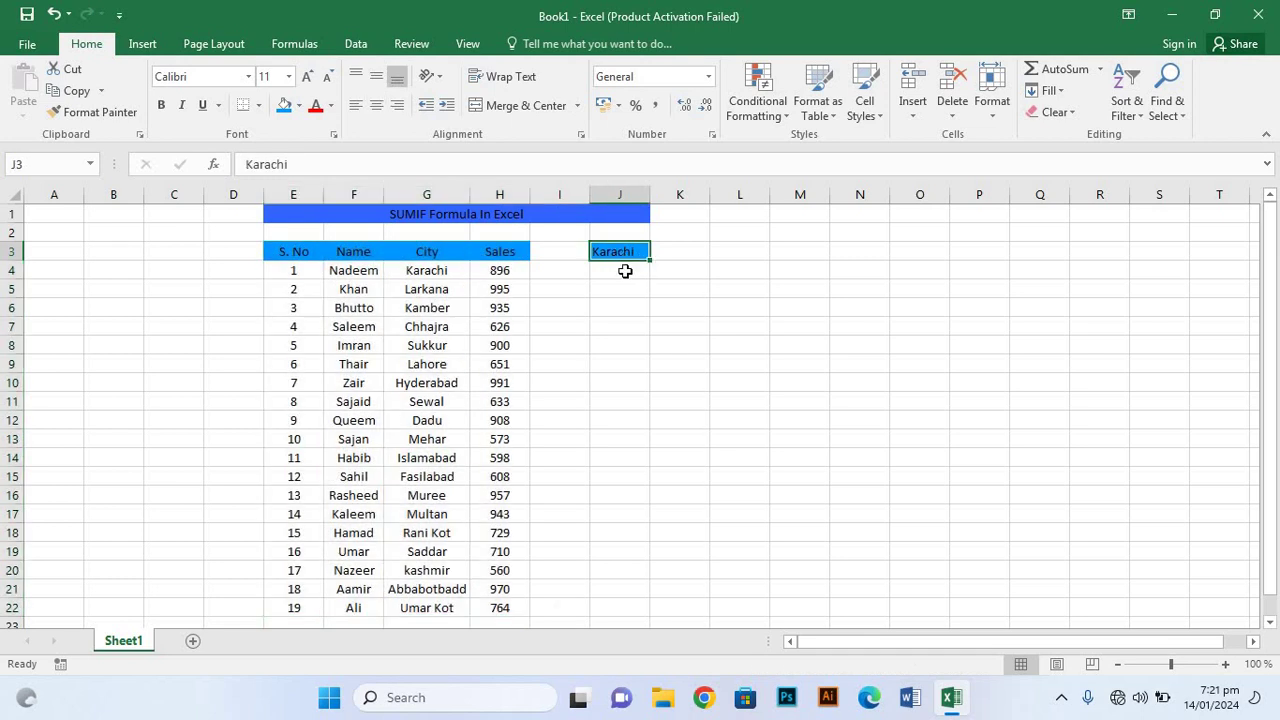
left_click(625, 271)
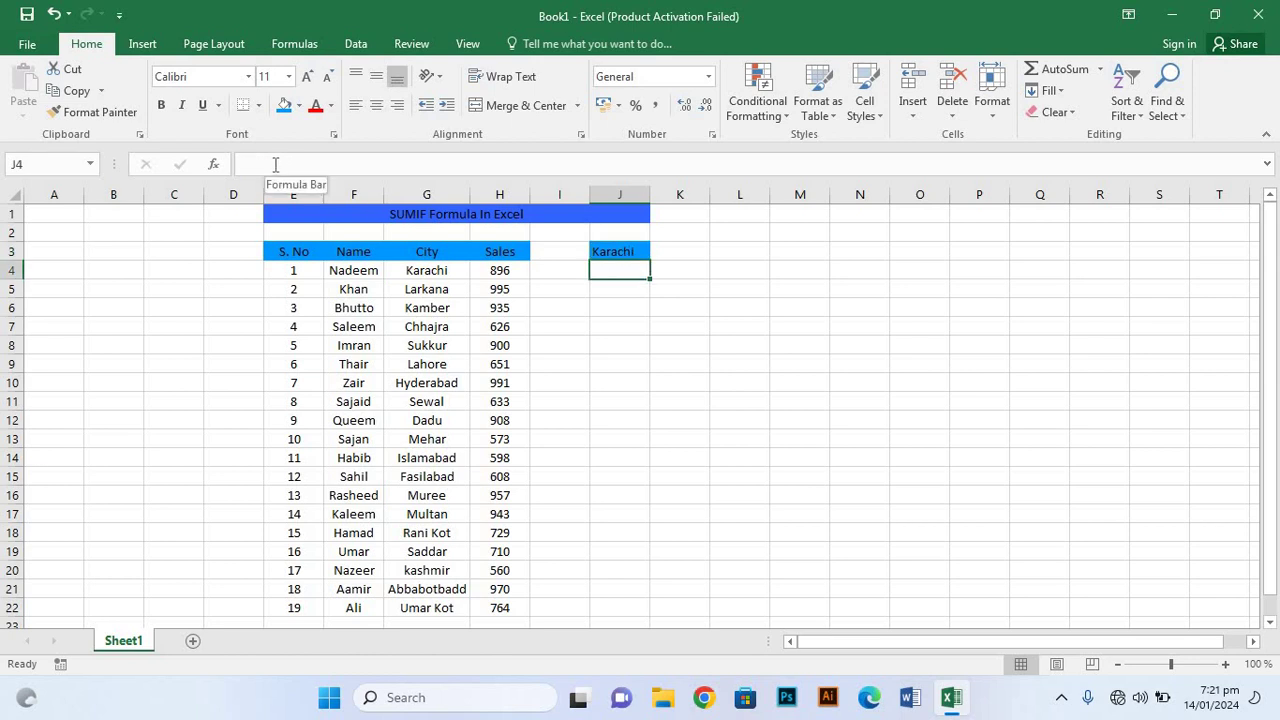
Step: Enter =Sumif in J4 from the formula bar and reopen it for editing with F2
left_click(275, 164)
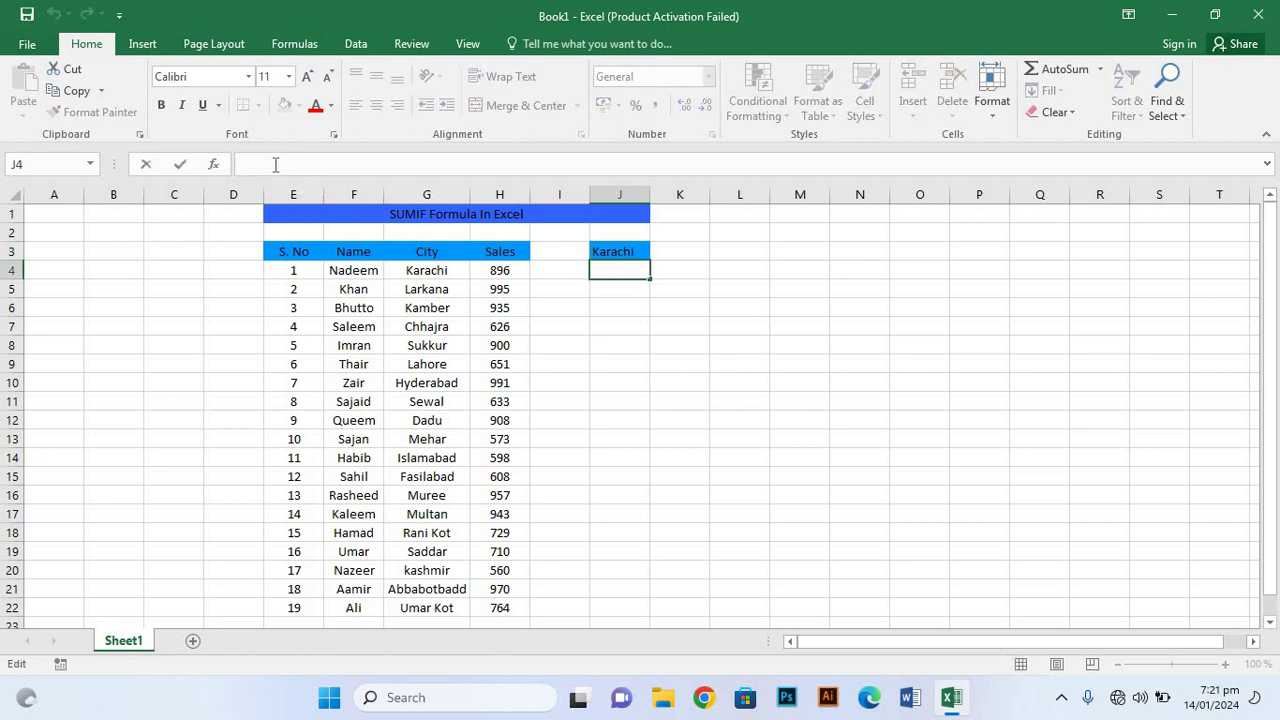
type("=")
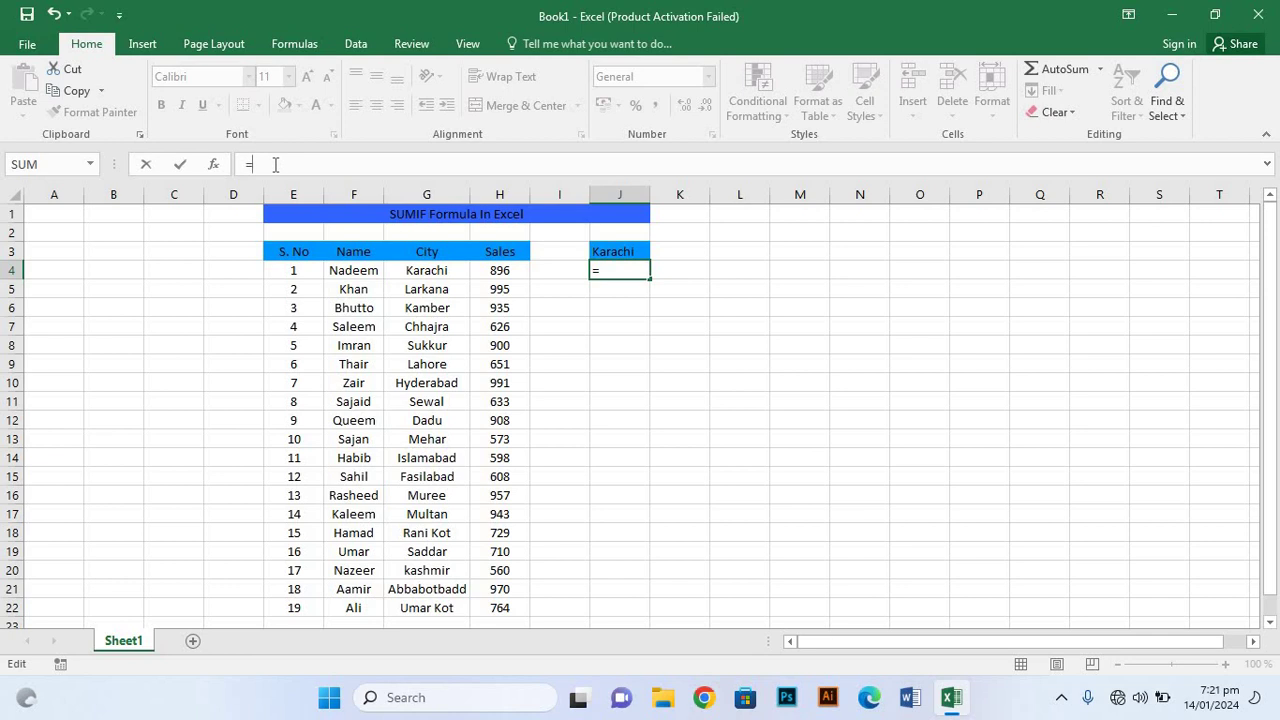
type("Su")
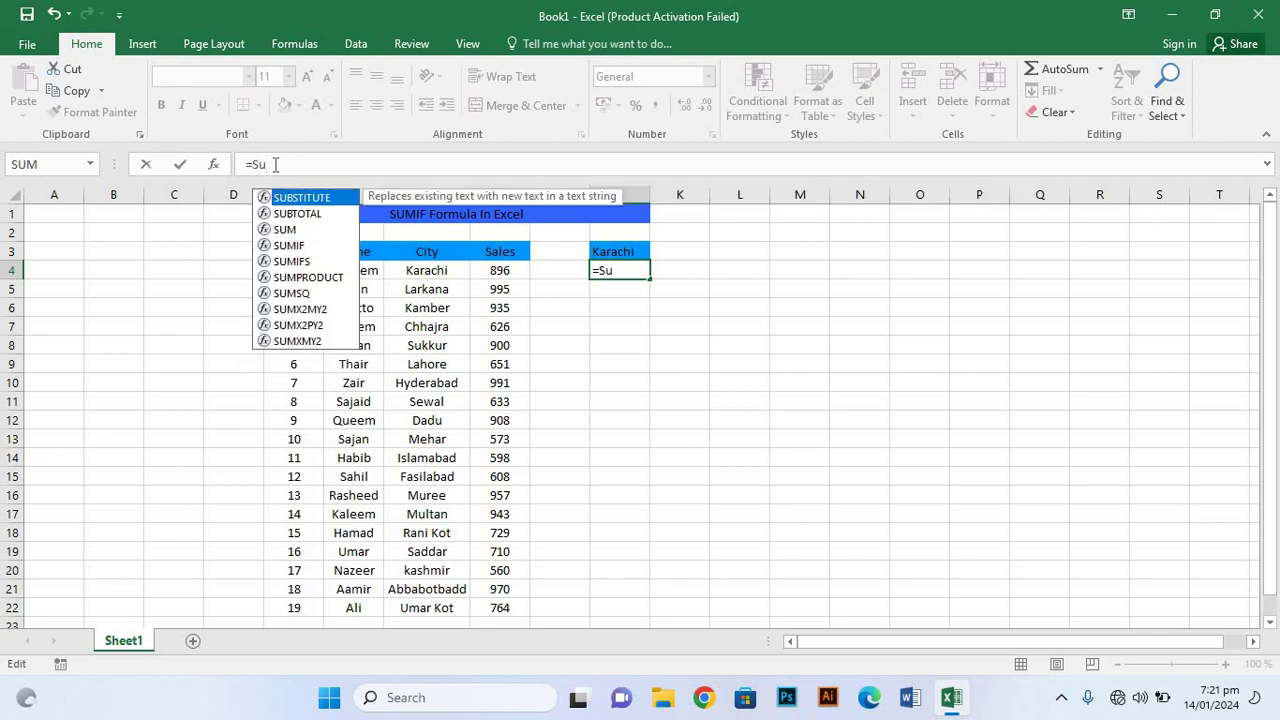
type("mif")
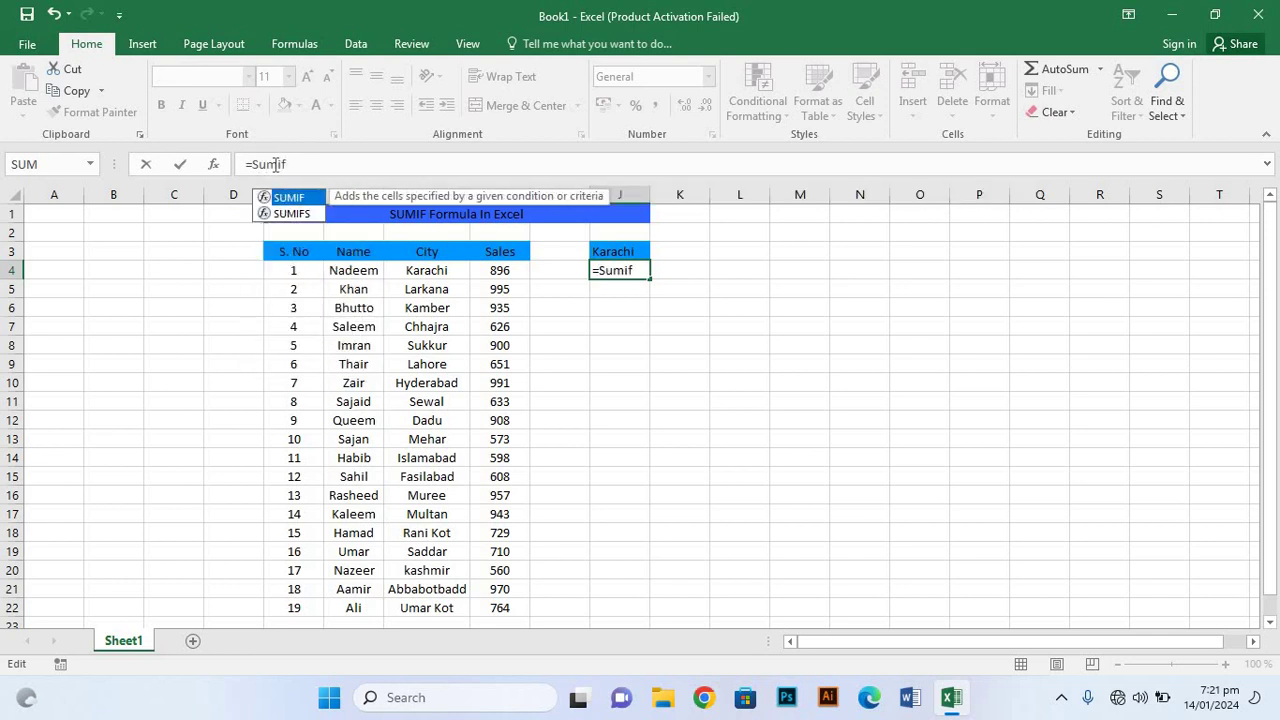
left_click(436, 273)
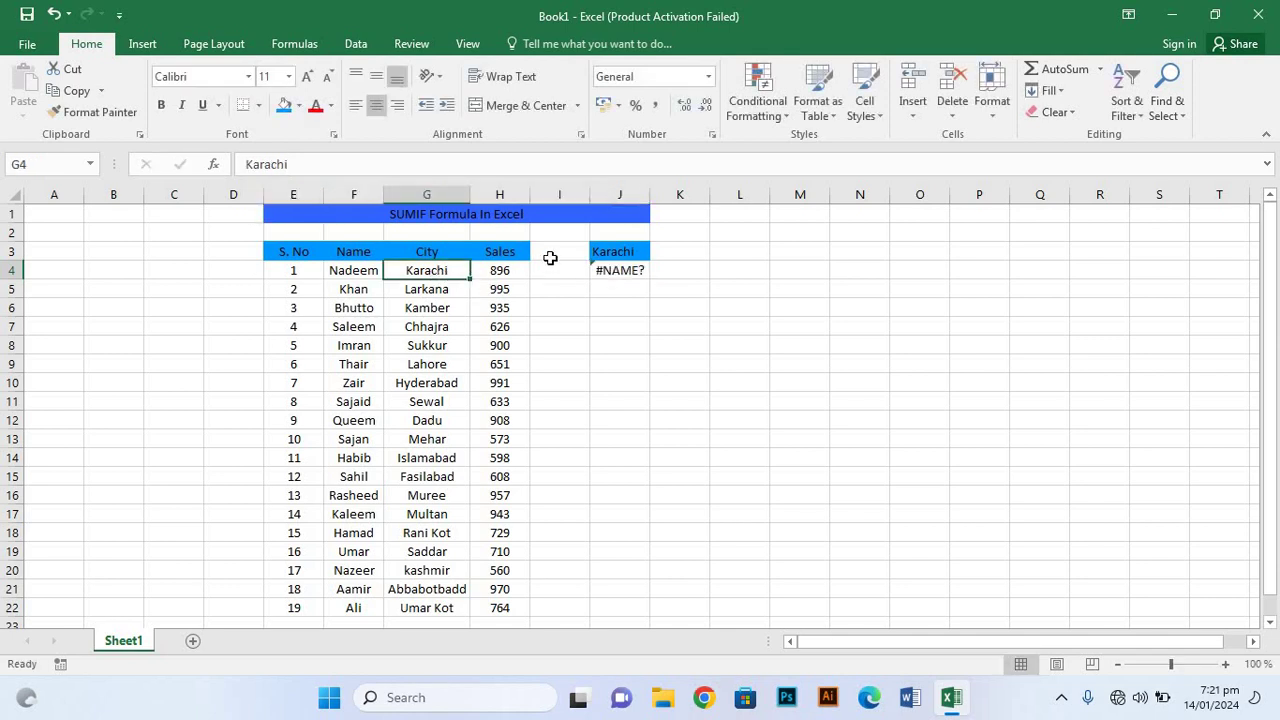
left_click(631, 278)
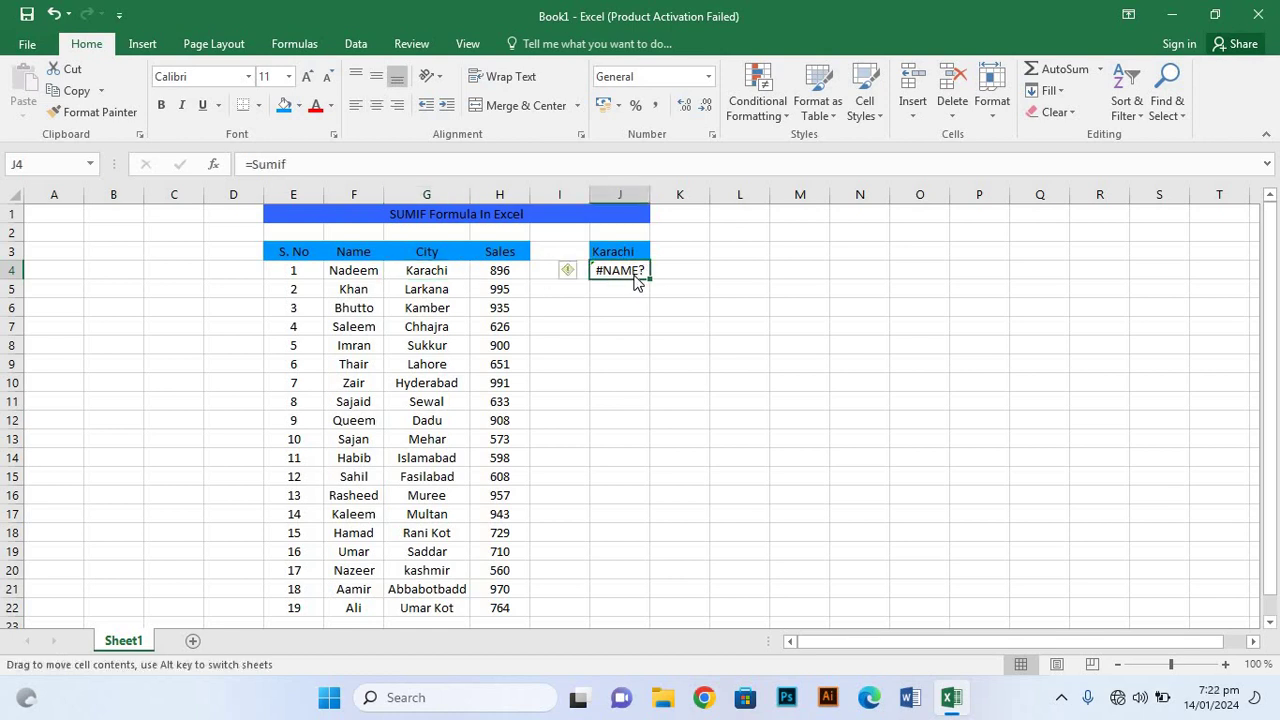
left_click(677, 360)
left_click(627, 274)
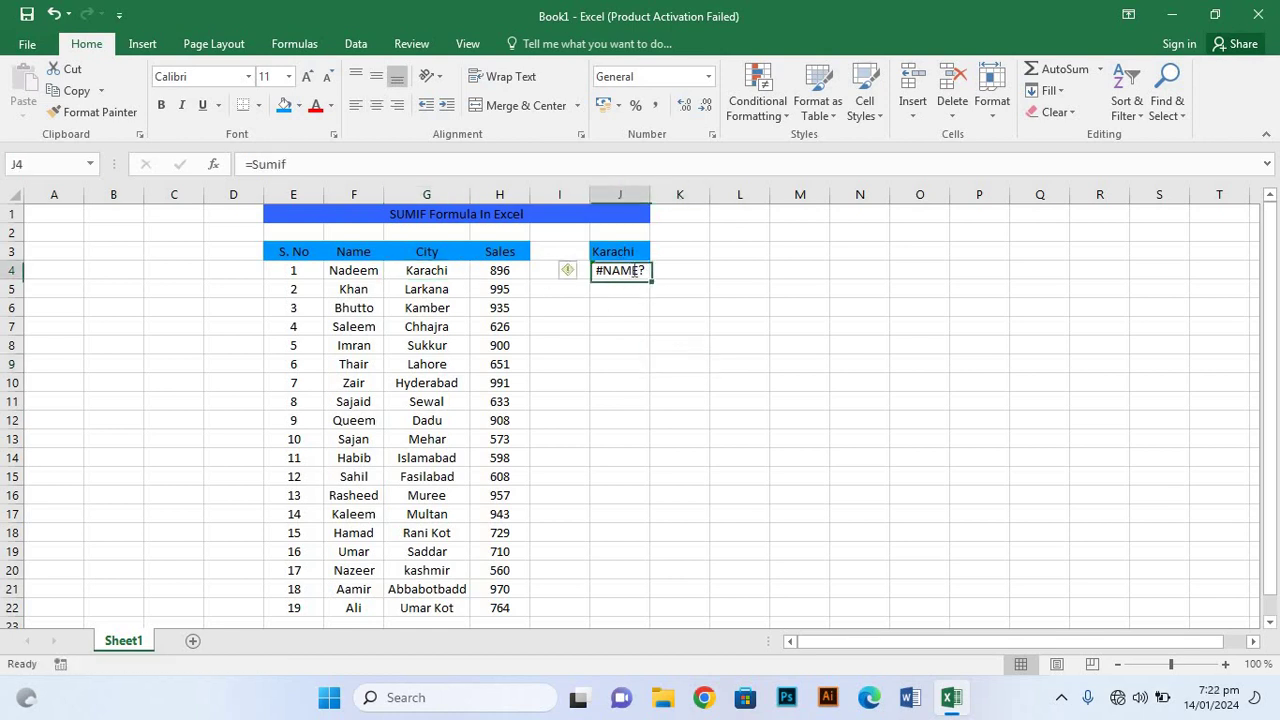
key("F2")
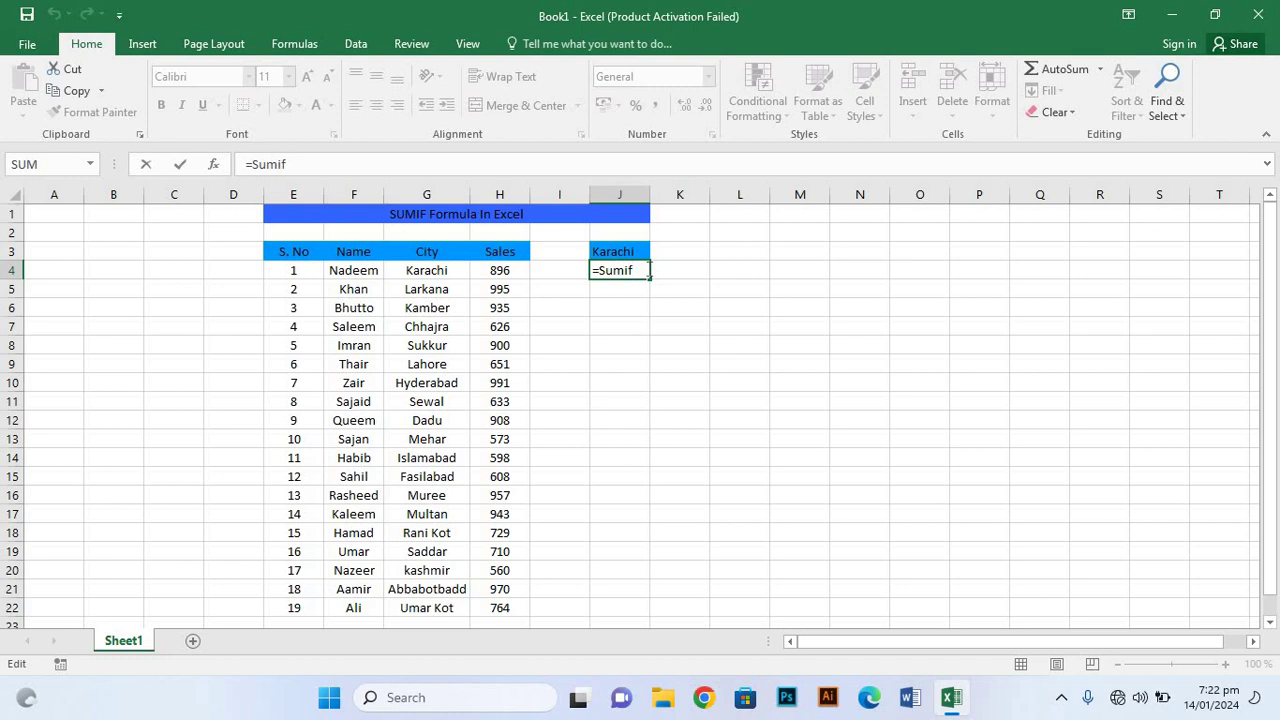
Step: Add the City range G4:G22 as the first SUMIF argument
type("(")
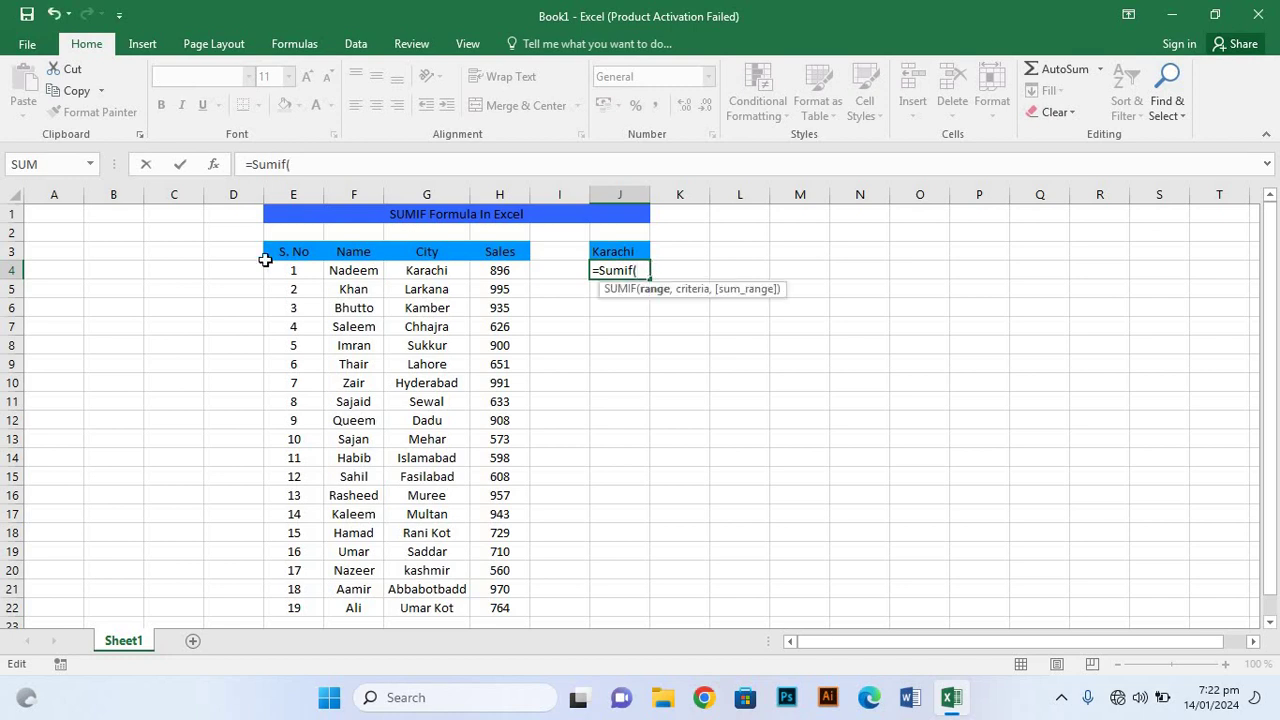
left_click(445, 272)
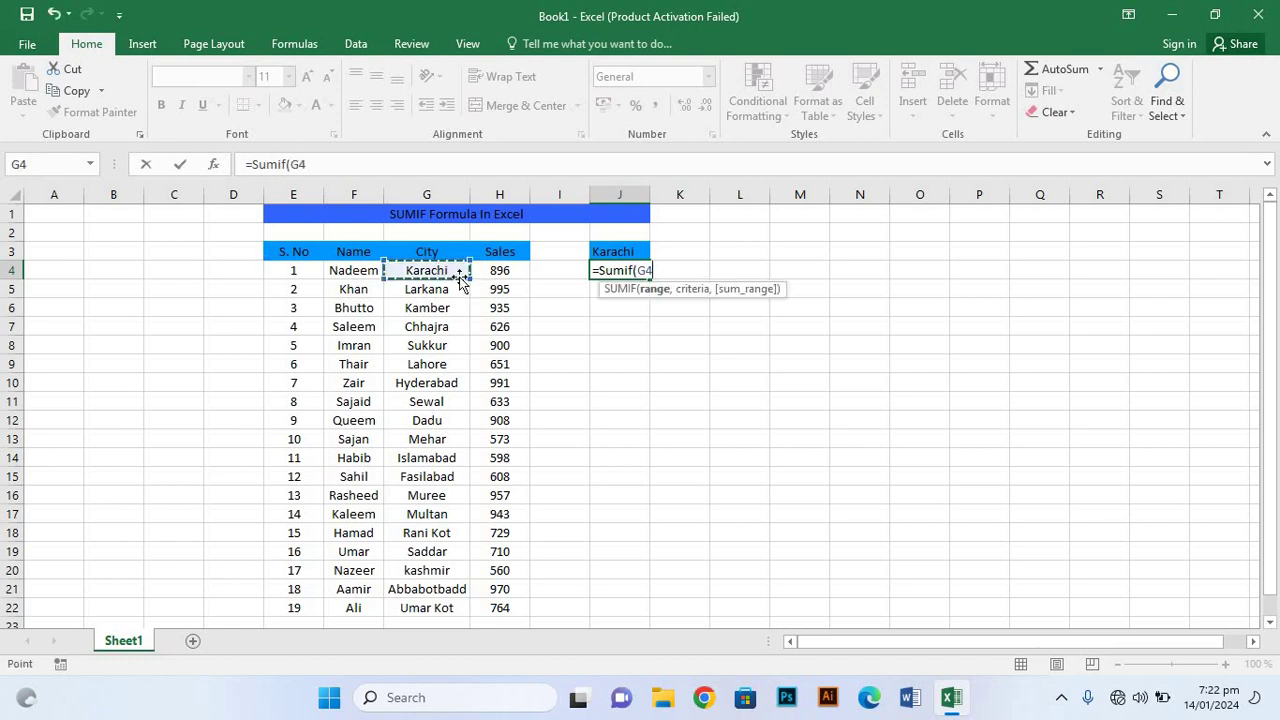
left_click_drag(461, 316, 443, 614)
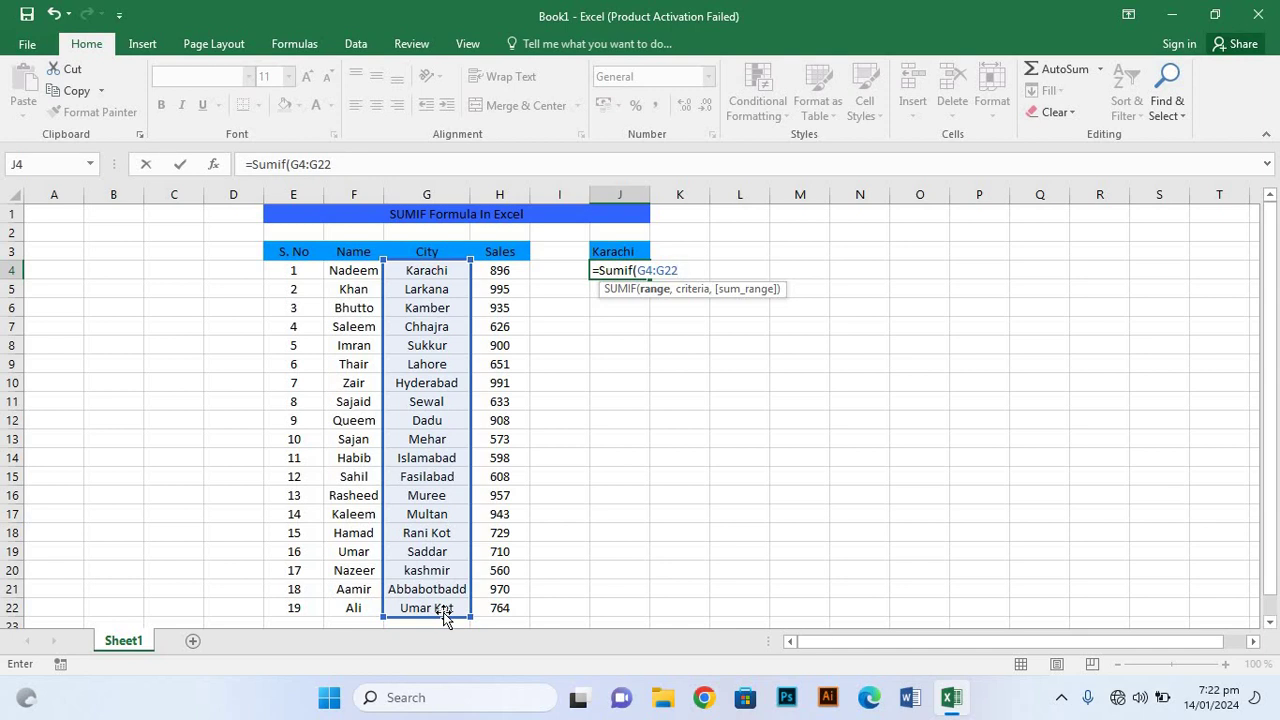
type(",")
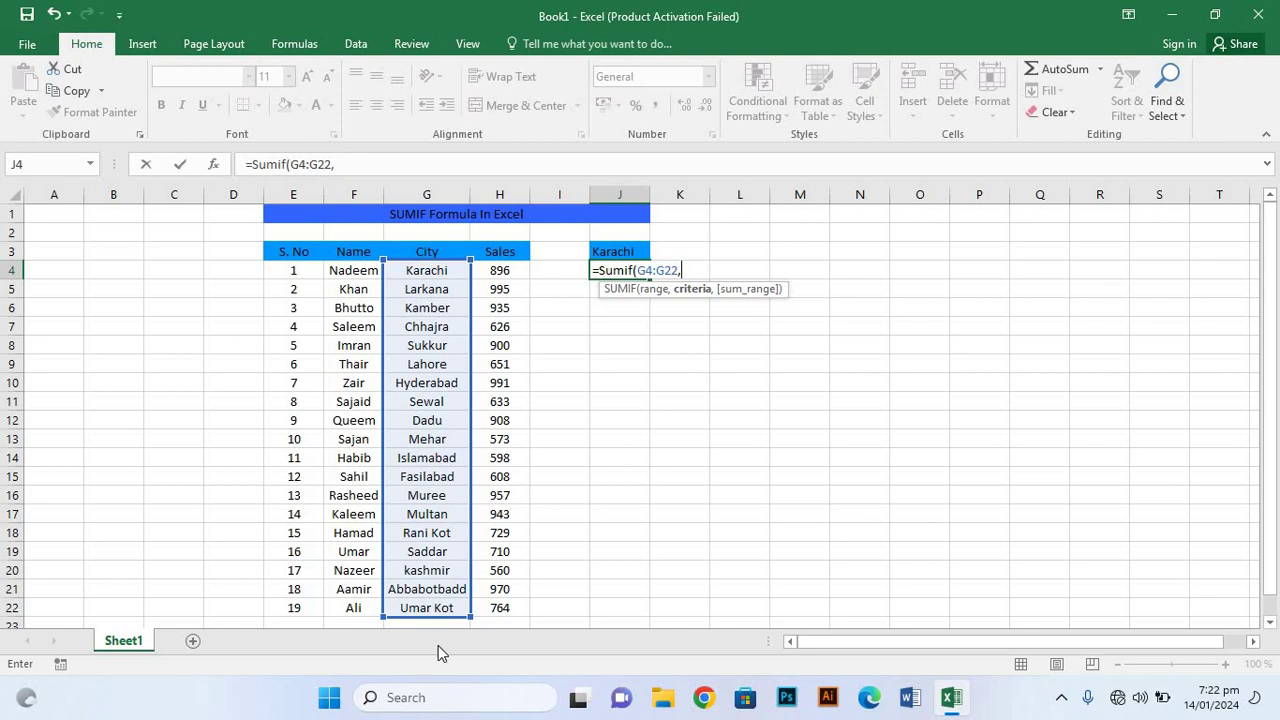
Step: Add the Sales range H4:H22 as the second argument and commit, giving 0
left_click(507, 271)
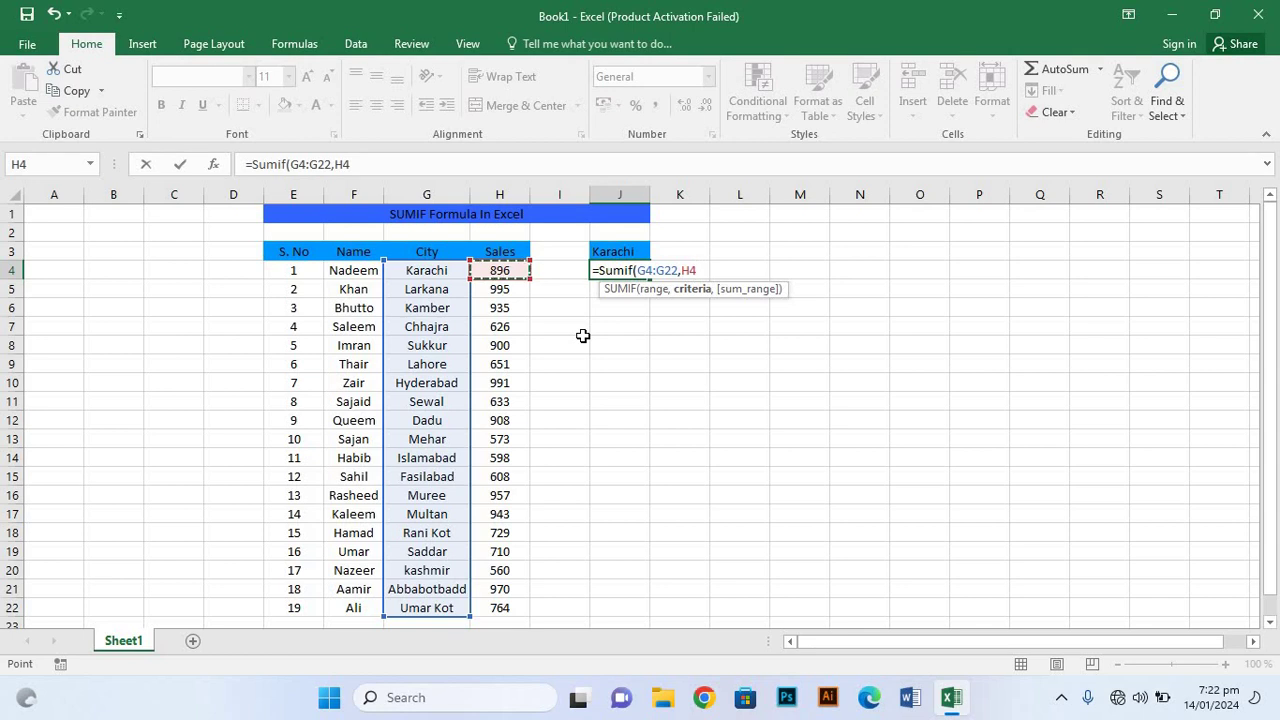
key("BackSpace")
key("BackSpace")
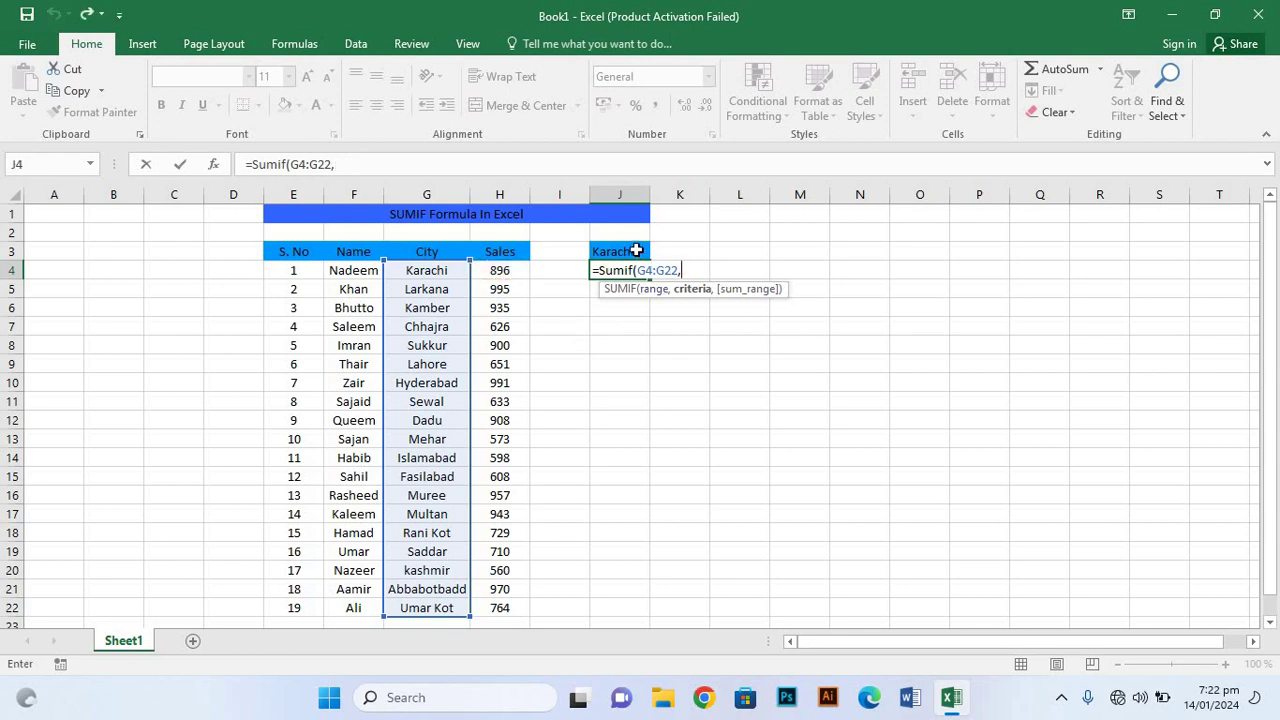
left_click(636, 250)
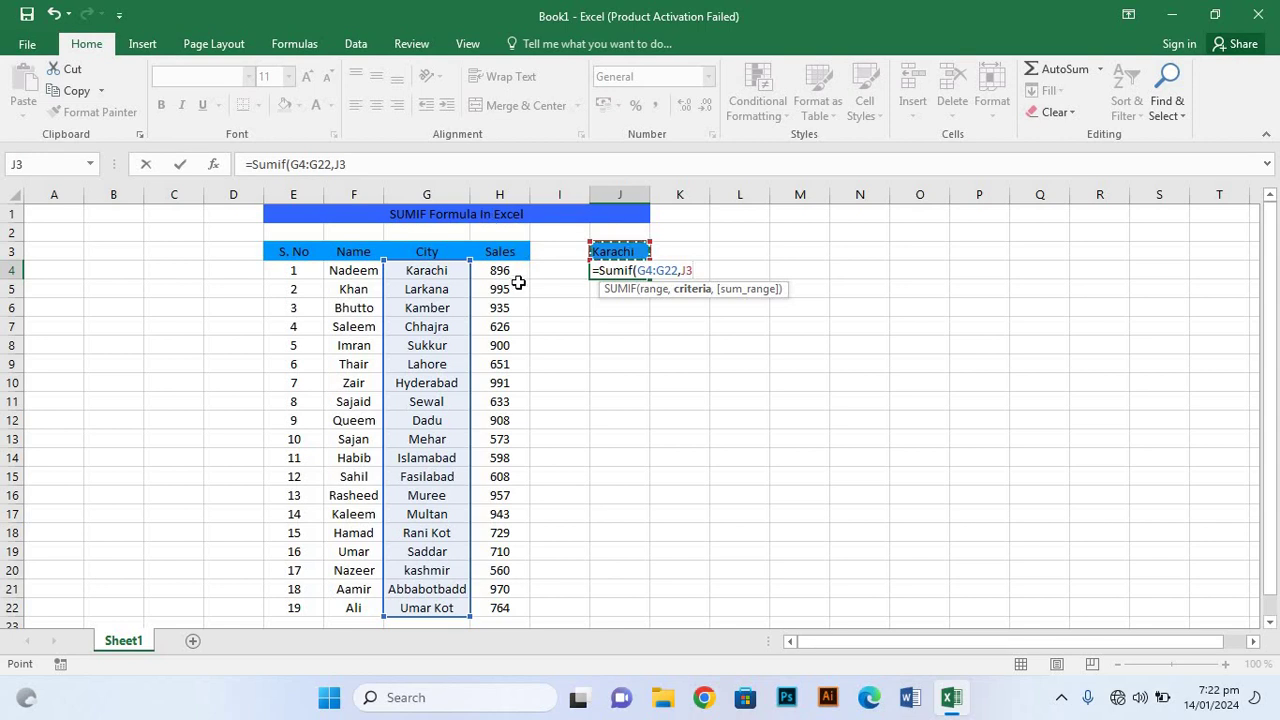
left_click(519, 276)
left_click_drag(524, 285, 524, 613)
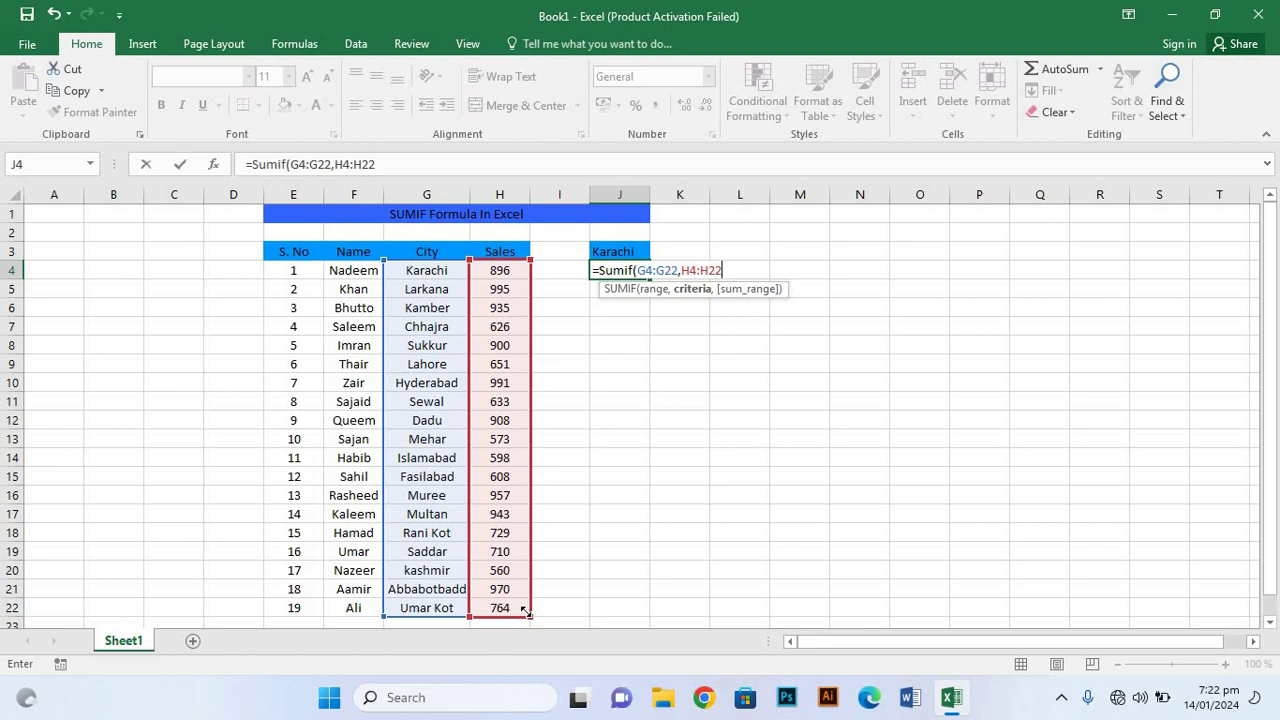
type(")")
key("Return")
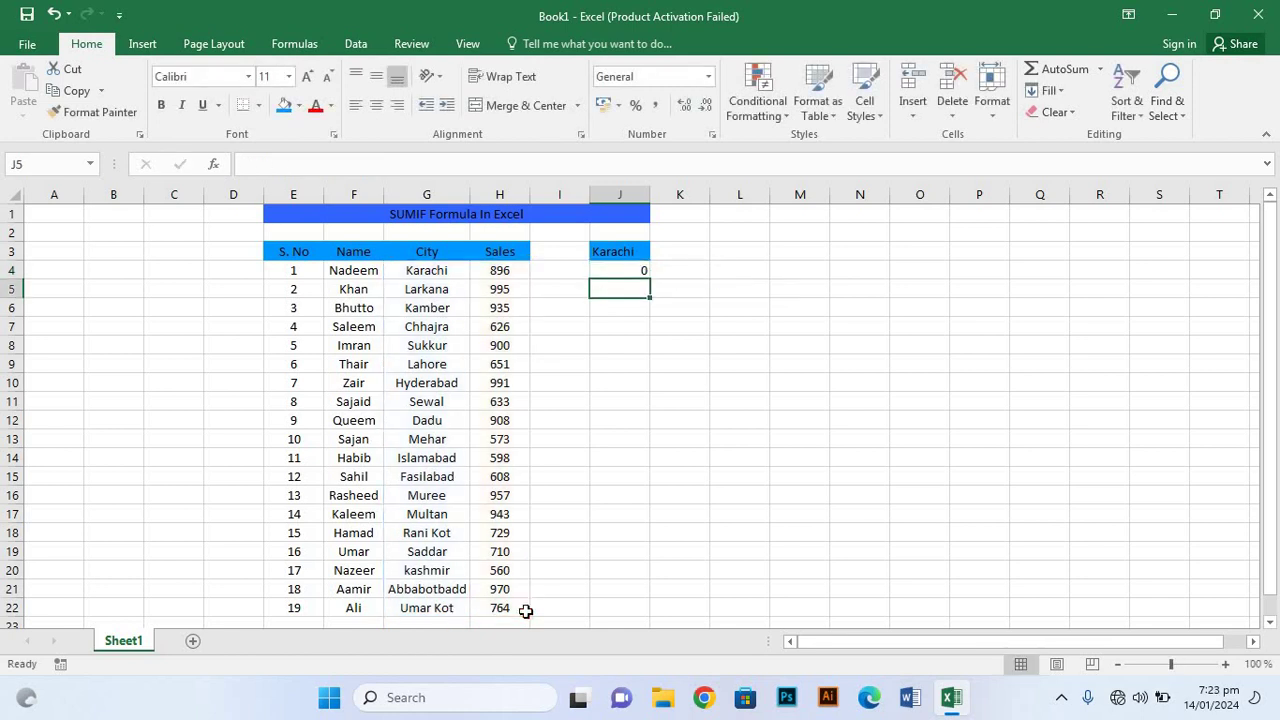